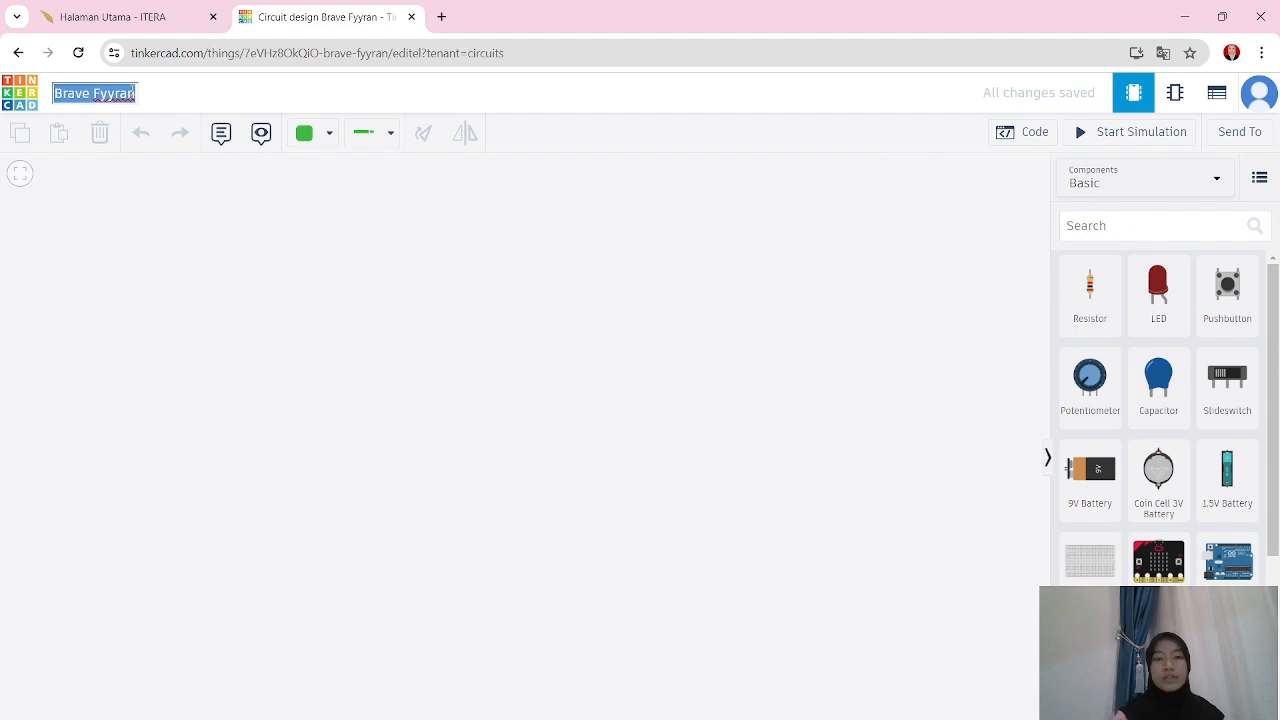
# - Rename the circuit design as ALARM ANTI MALING DENGAN SENSOR PIR
pyautogui.press('BackSpace')
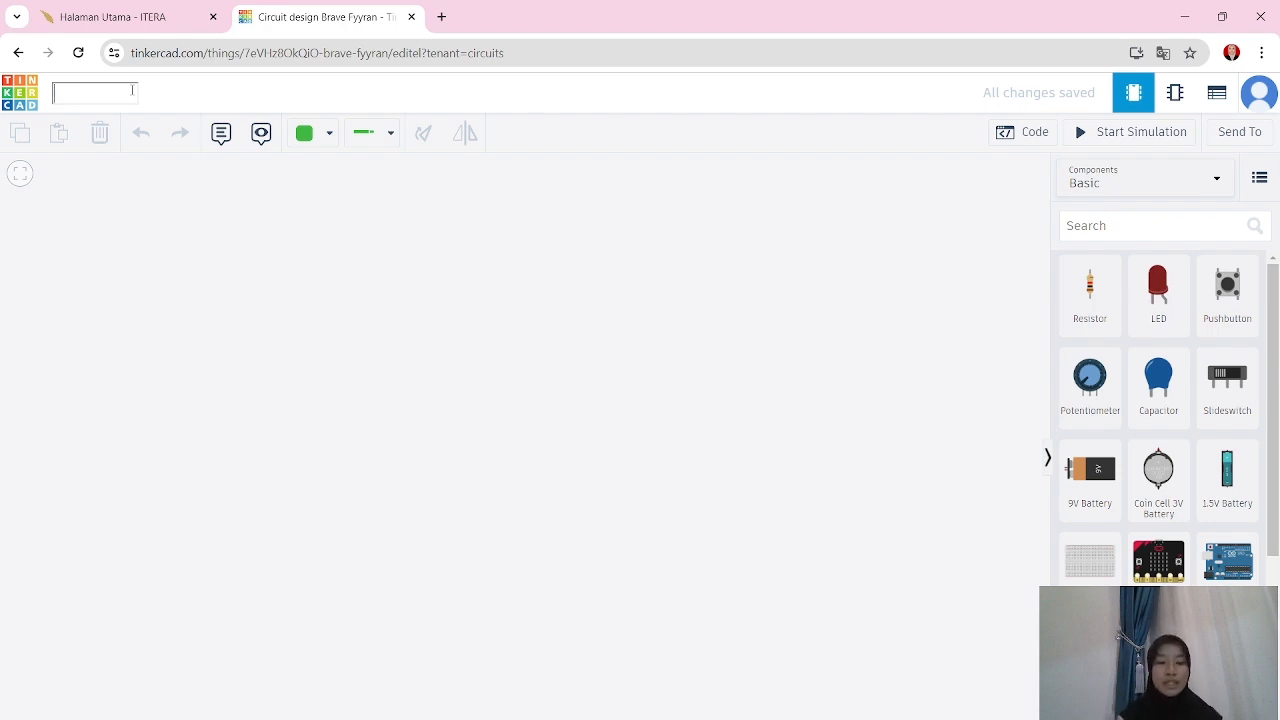
pyautogui.write('ALARM')
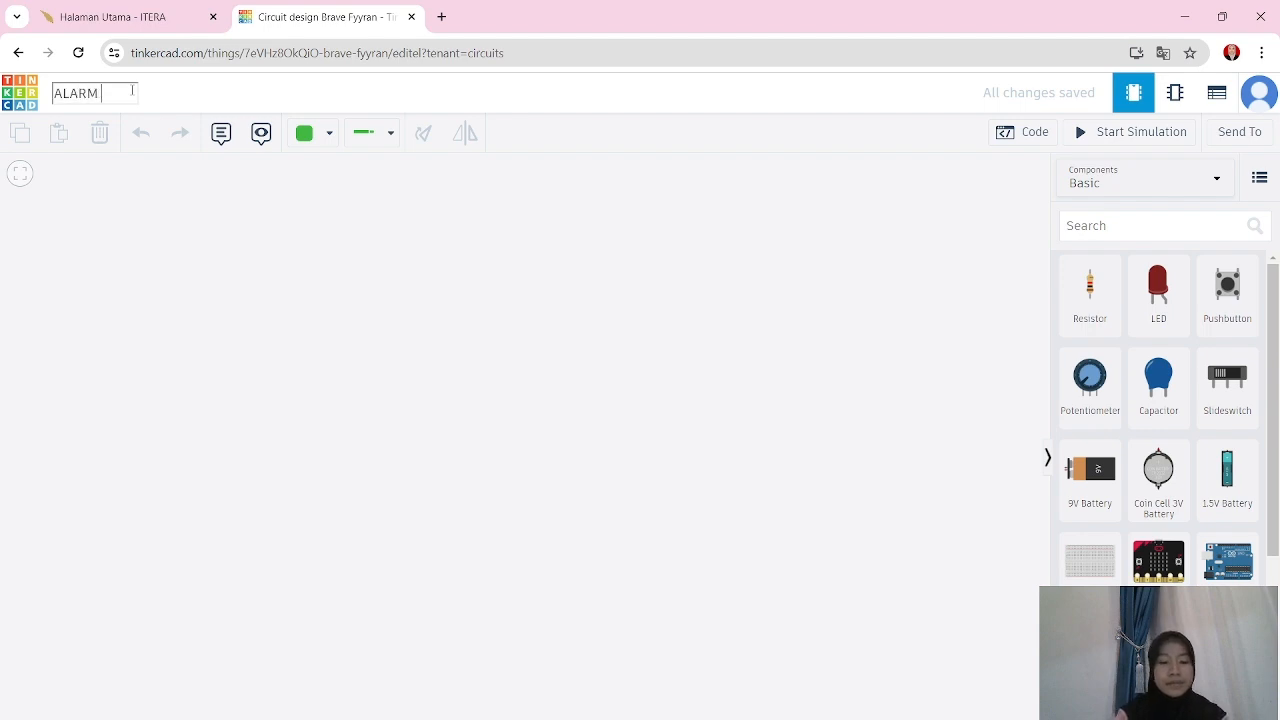
pyautogui.write(' ANTI MALI')
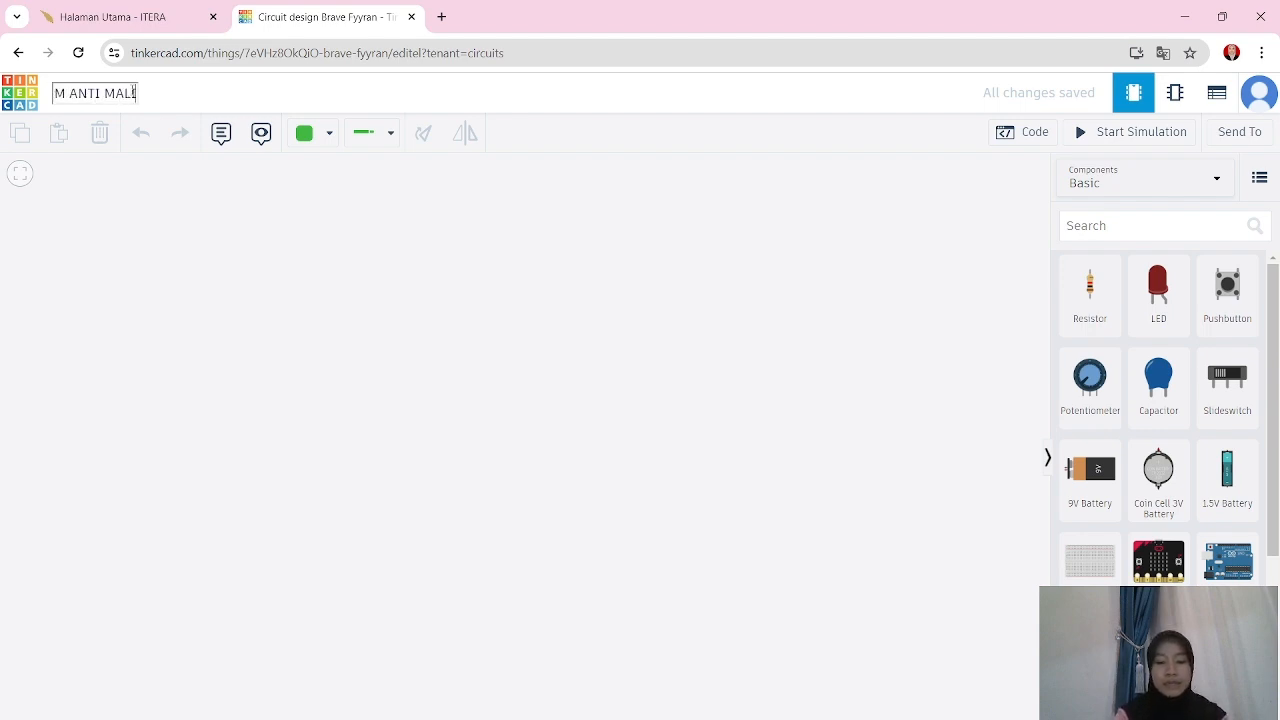
pyautogui.write('NG DENGAN')
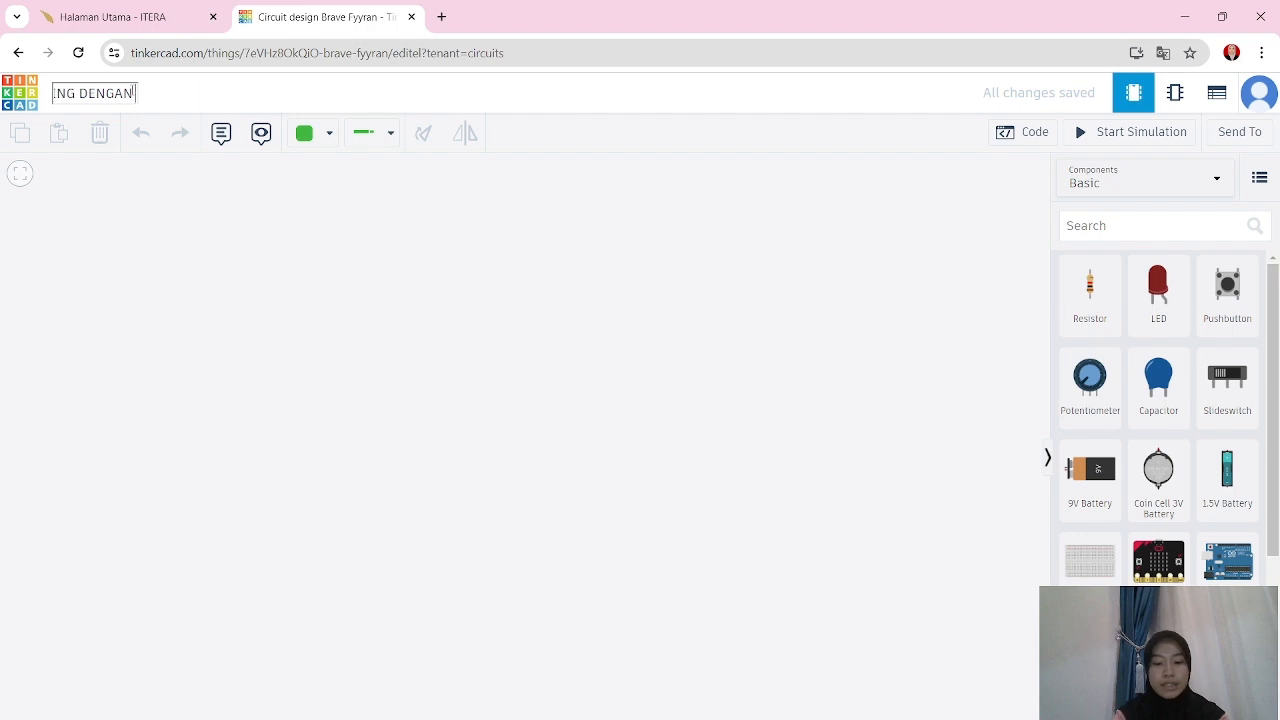
pyautogui.write(' SENSOR PIR')
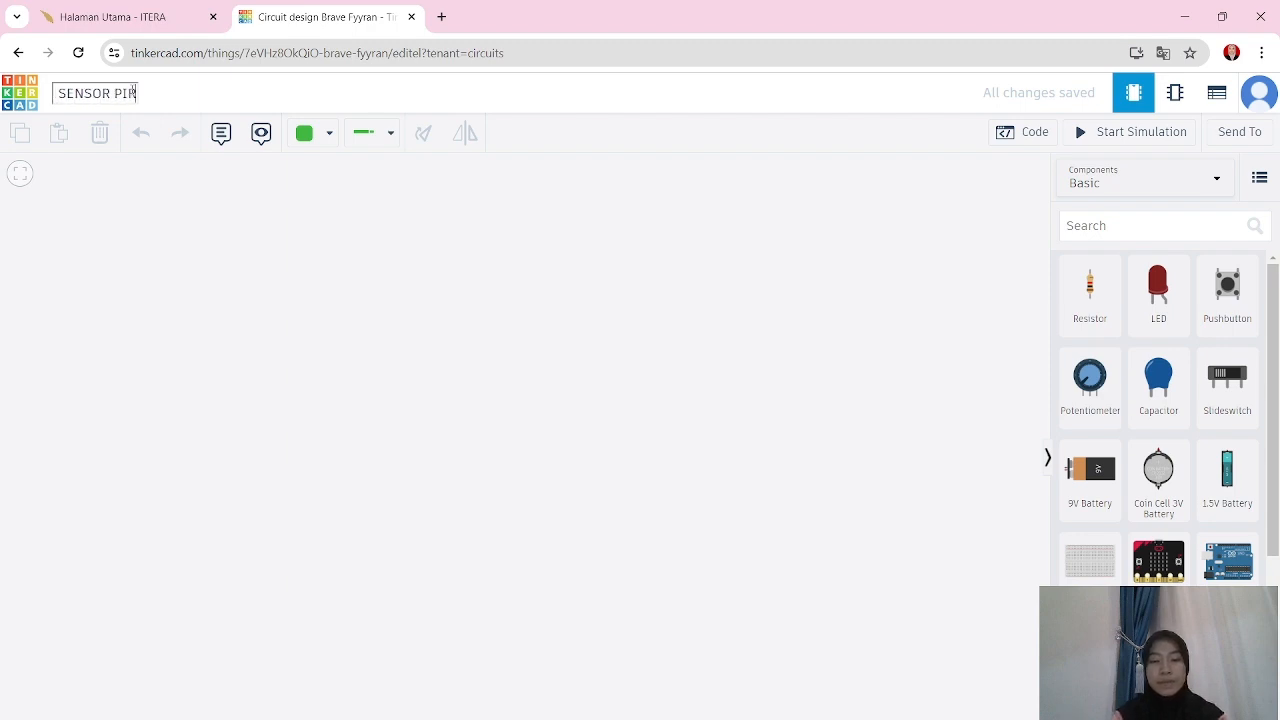
pyautogui.click(186, 292)
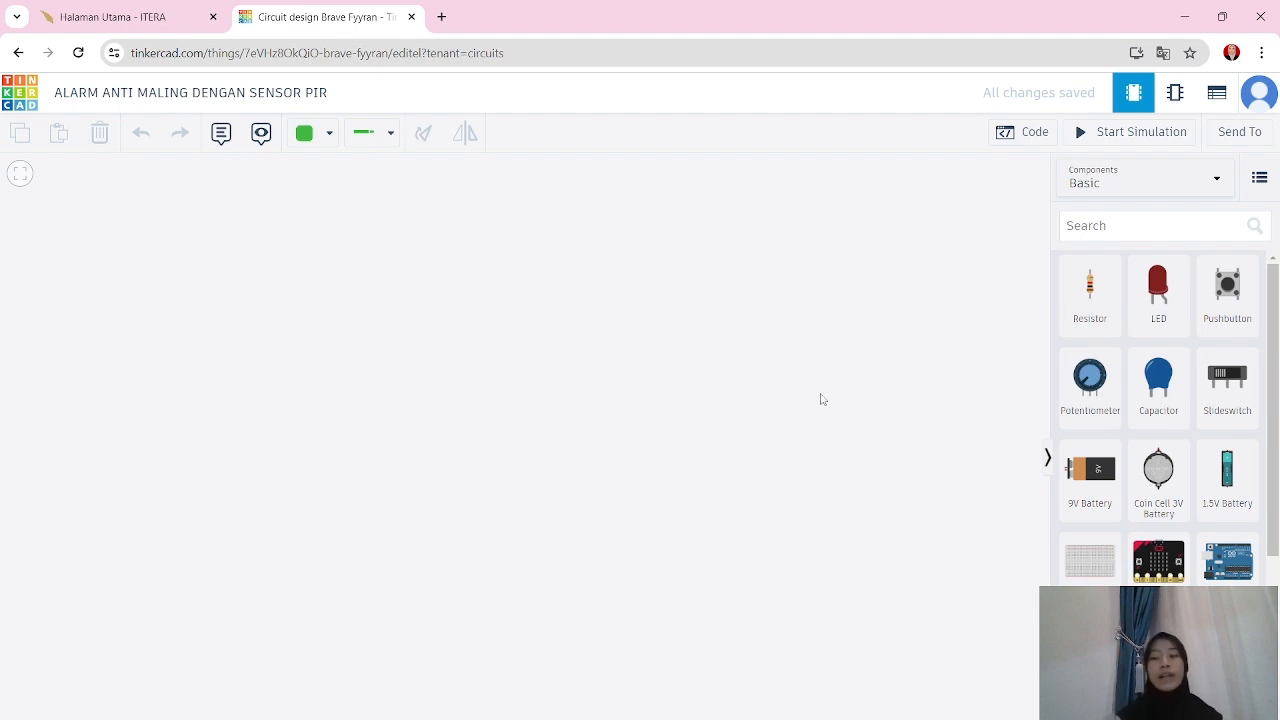
# - Place an Arduino Uno R3 with a PIR sensor and a piezo beside it, the sensor above the piezo
pyautogui.moveTo(1228, 560); pyautogui.dragTo(440, 512)
pyautogui.scroll(-2, 1133, 549)
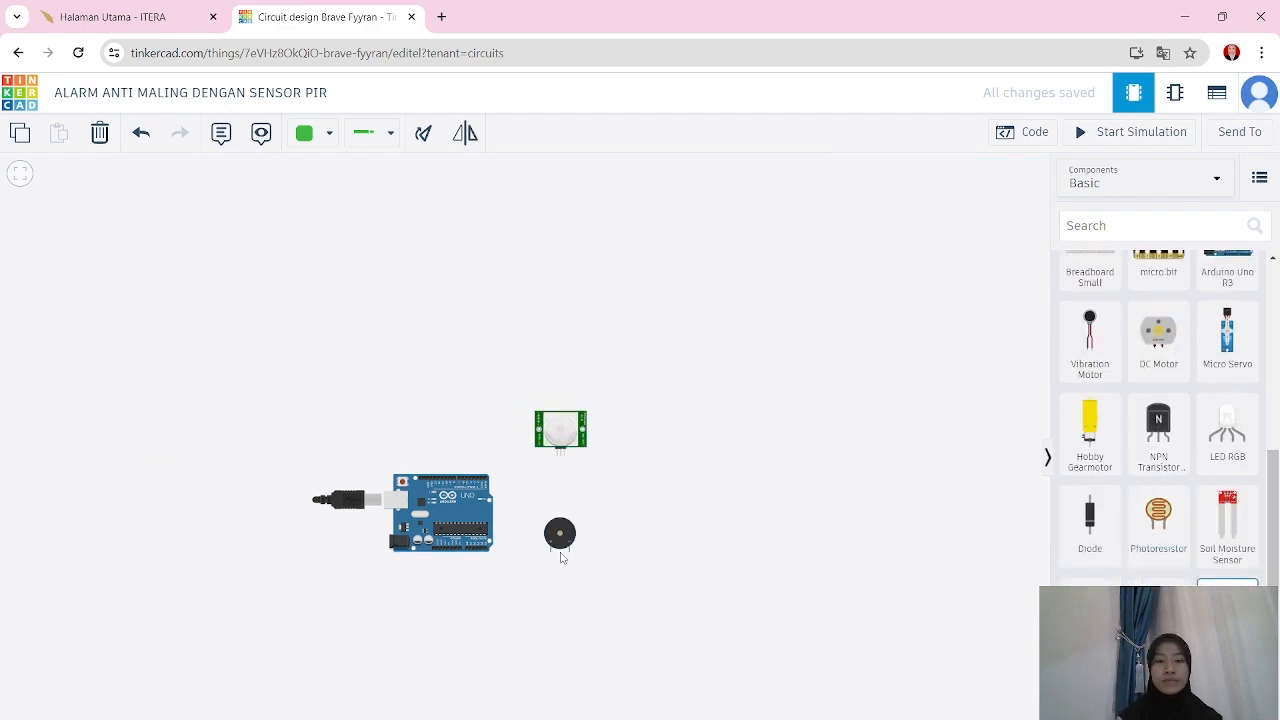
pyautogui.click(560, 551)
pyautogui.press('f')
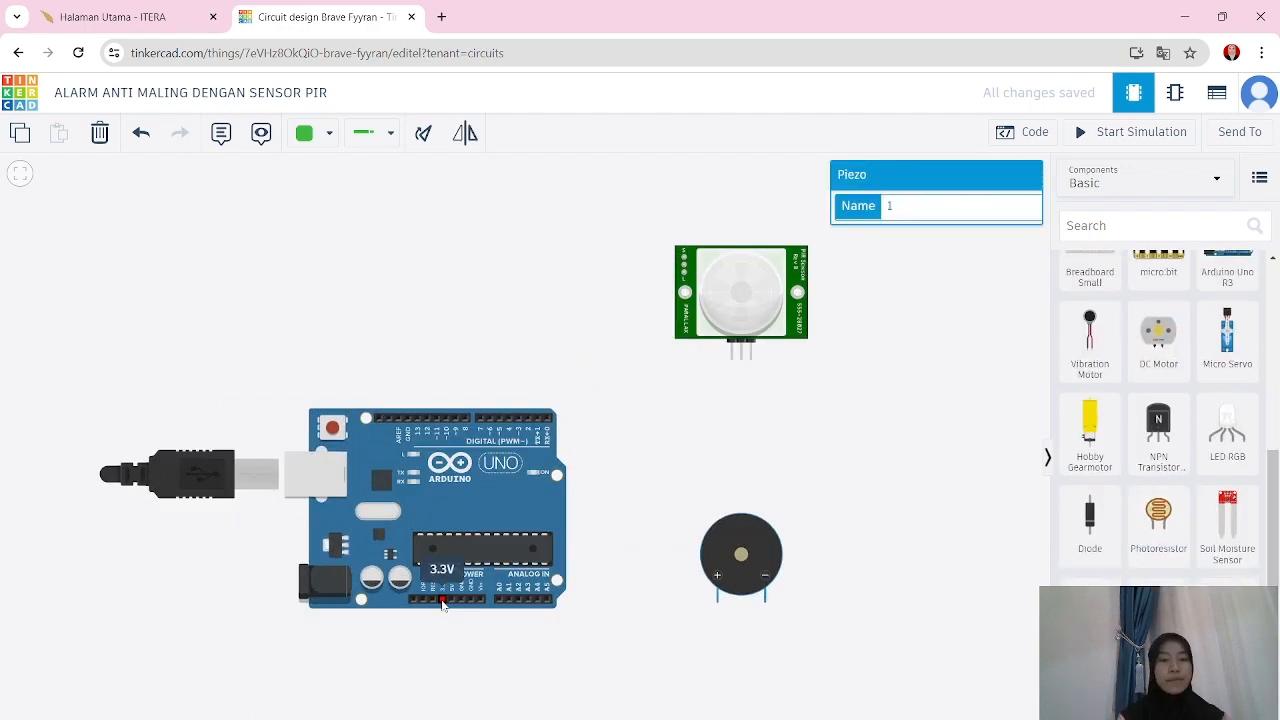
# - Wire the Arduino's GND pin next to Vin to the piezo's negative terminal, routing it below the board
pyautogui.click(470, 600)
pyautogui.click(470, 652)
pyautogui.click(767, 652)
# - Wire the Arduino's 5V pin to the PIR sensor's middle power pin, routing it between the board and the piezo
pyautogui.click(452, 600)
pyautogui.click(452, 636)
pyautogui.click(677, 636)
pyautogui.click(677, 422)
pyautogui.click(741, 422)
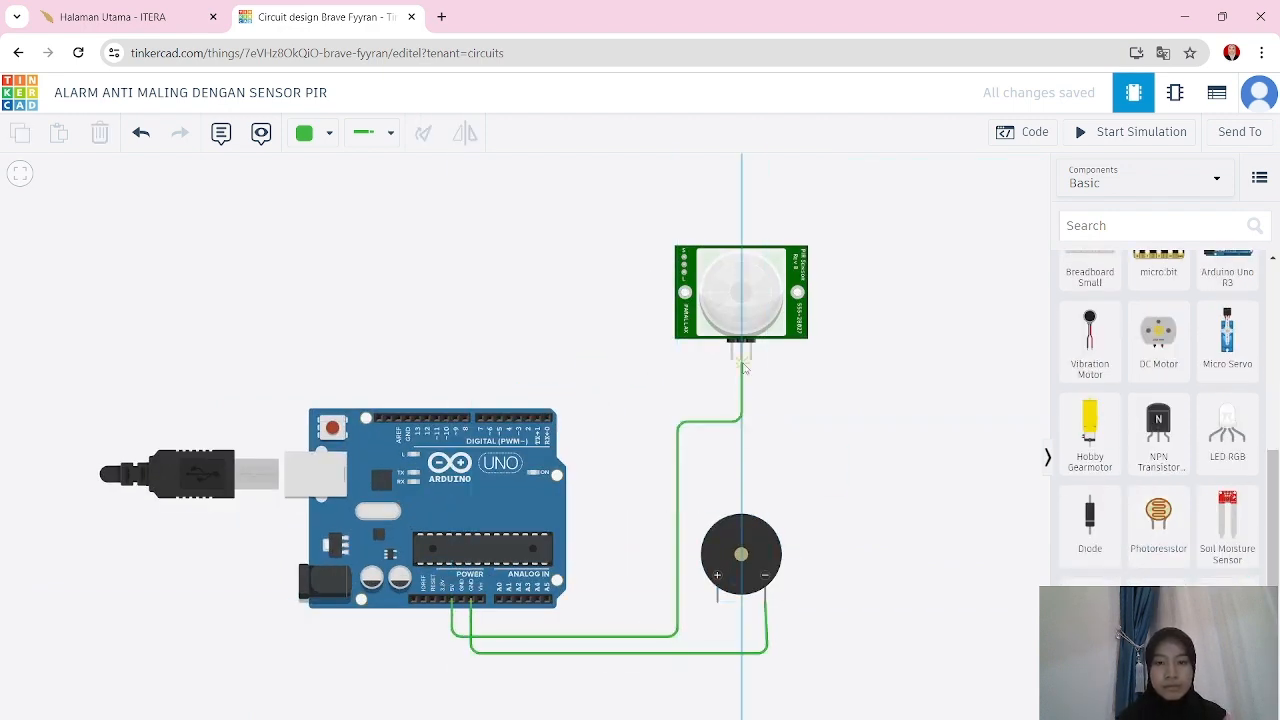
pyautogui.click(741, 360)
pyautogui.click(622, 589)
# - Wire the PIR sensor's ground pin around the piezo to the piezo's negative terminal
pyautogui.click(751, 362)
pyautogui.click(751, 487)
pyautogui.click(797, 487)
pyautogui.click(797, 600)
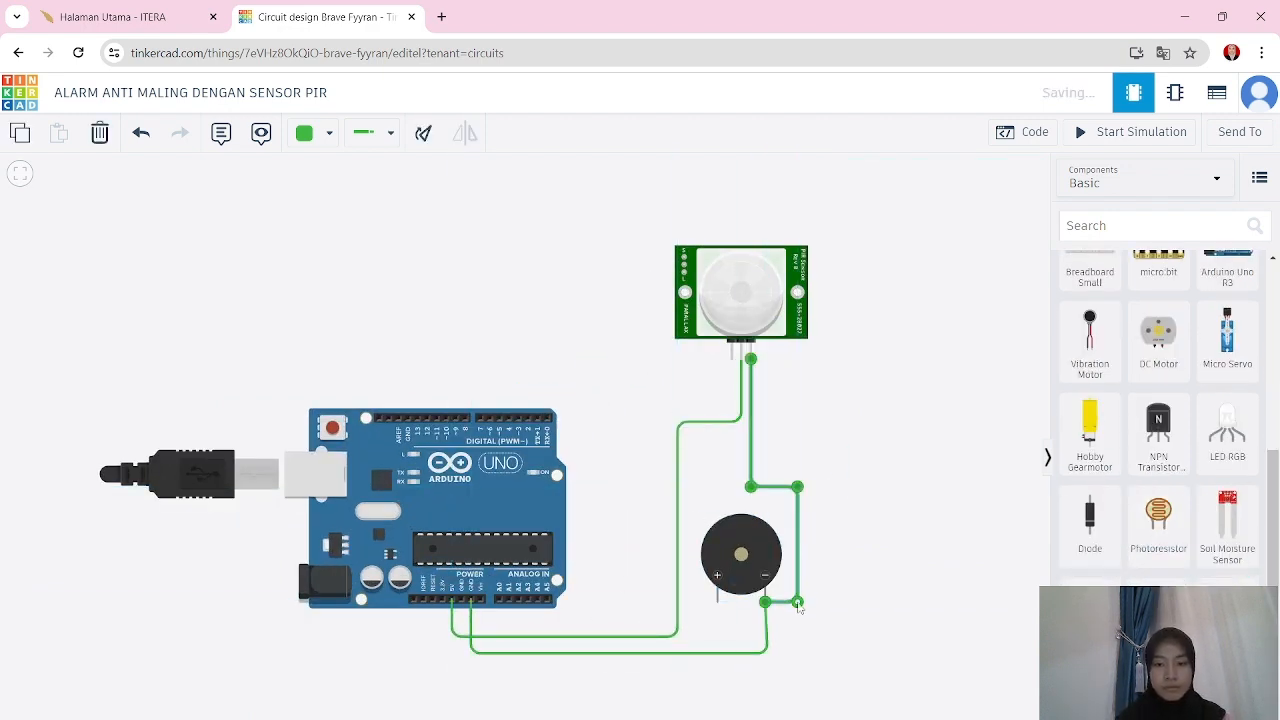
pyautogui.click(765, 600)
pyautogui.click(702, 624)
# - Wire Arduino digital pin 7 to the PIR sensor's signal pin
pyautogui.click(481, 418)
pyautogui.click(481, 378)
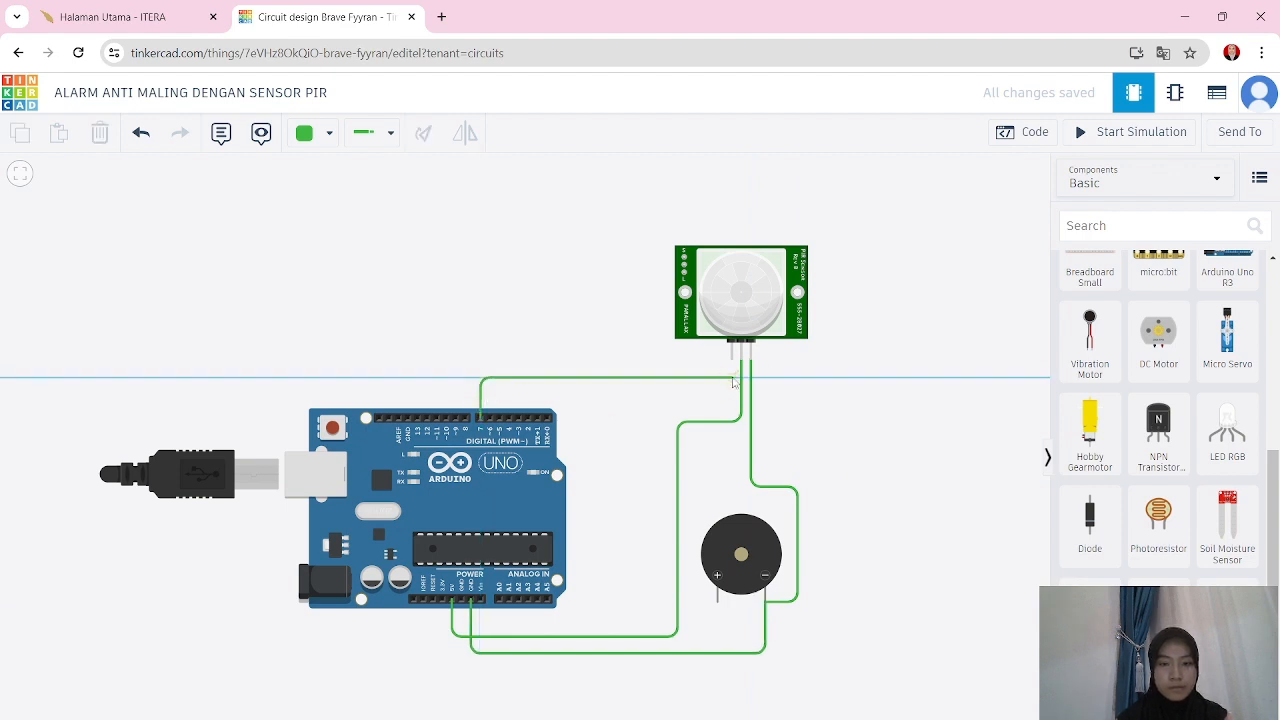
pyautogui.click(731, 378)
pyautogui.click(731, 345)
# - Wire Arduino digital pin 6 to the piezo's positive terminal
pyautogui.click(490, 418)
pyautogui.click(490, 390)
pyautogui.click(652, 390)
pyautogui.click(652, 600)
pyautogui.click(716, 598)
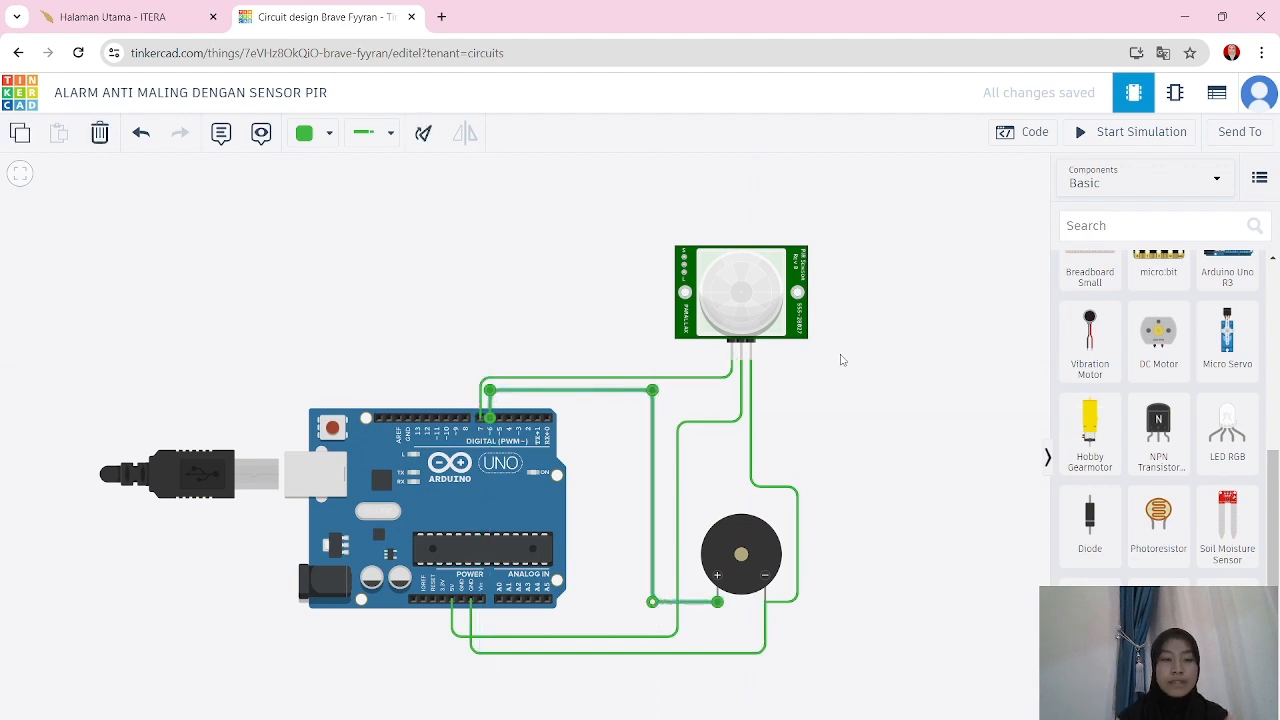
# - Place a slide switch above the Arduino and a resistor on the GND pin beside digital pin 13
pyautogui.scroll(5, 1158, 400)
pyautogui.moveTo(1227, 380); pyautogui.dragTo(451, 308)
pyautogui.click(1090, 295)
pyautogui.click(413, 400)
# - Wire the resistor's upper terminal to Arduino digital pin 5
pyautogui.click(408, 381)
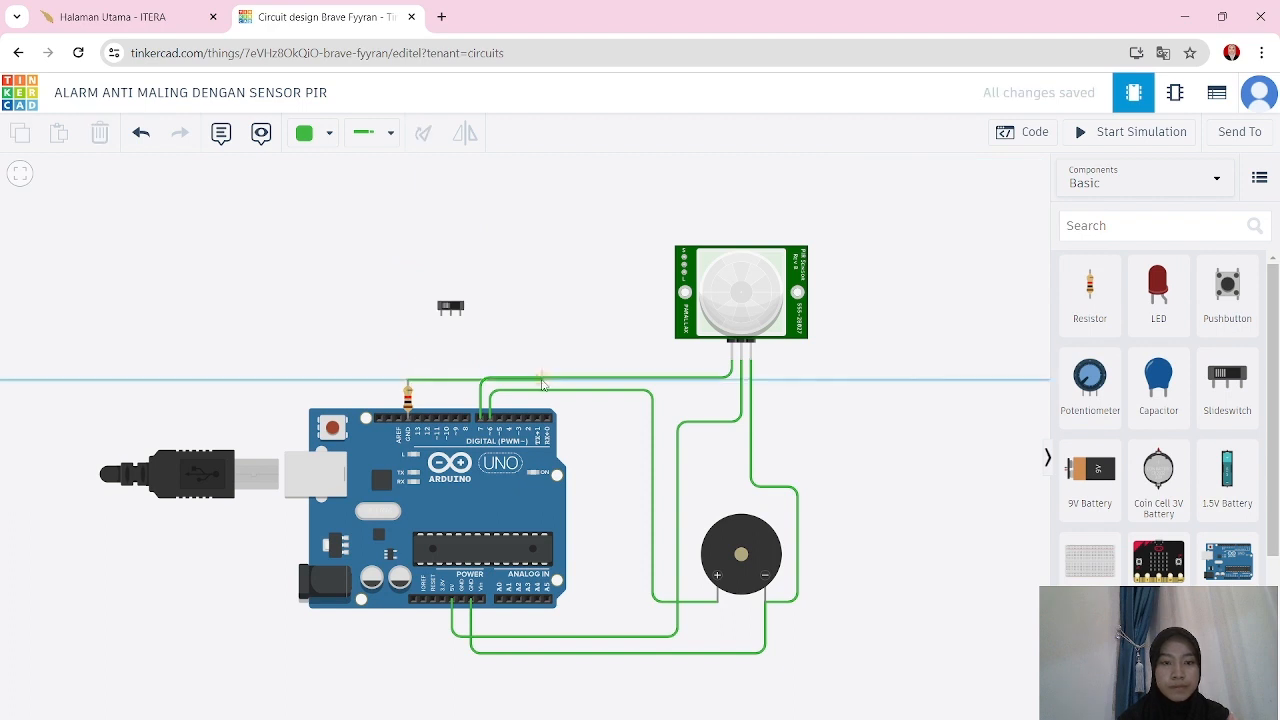
pyautogui.click(408, 360)
pyautogui.click(500, 360)
pyautogui.click(500, 418)
pyautogui.click(408, 382)
pyautogui.click(441, 314)
pyautogui.click(441, 374)
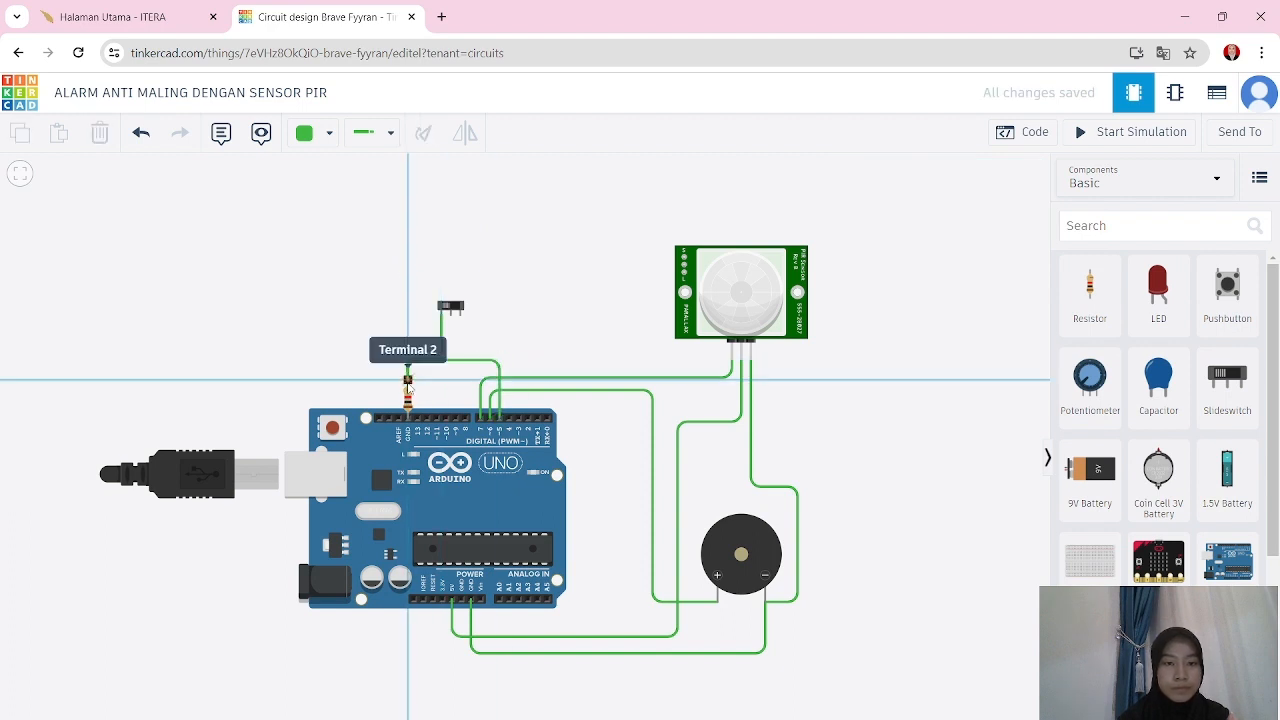
pyautogui.click(408, 380)
pyautogui.click(441, 351)
pyautogui.press('Delete')
# - Wire the slide switch's middle terminal to the resistor's upper terminal
pyautogui.click(451, 314)
pyautogui.click(451, 378)
pyautogui.click(408, 381)
# - Wire the slide switch's right-hand terminal to the PIR sensor's power pin
pyautogui.click(460, 314)
pyautogui.click(460, 368)
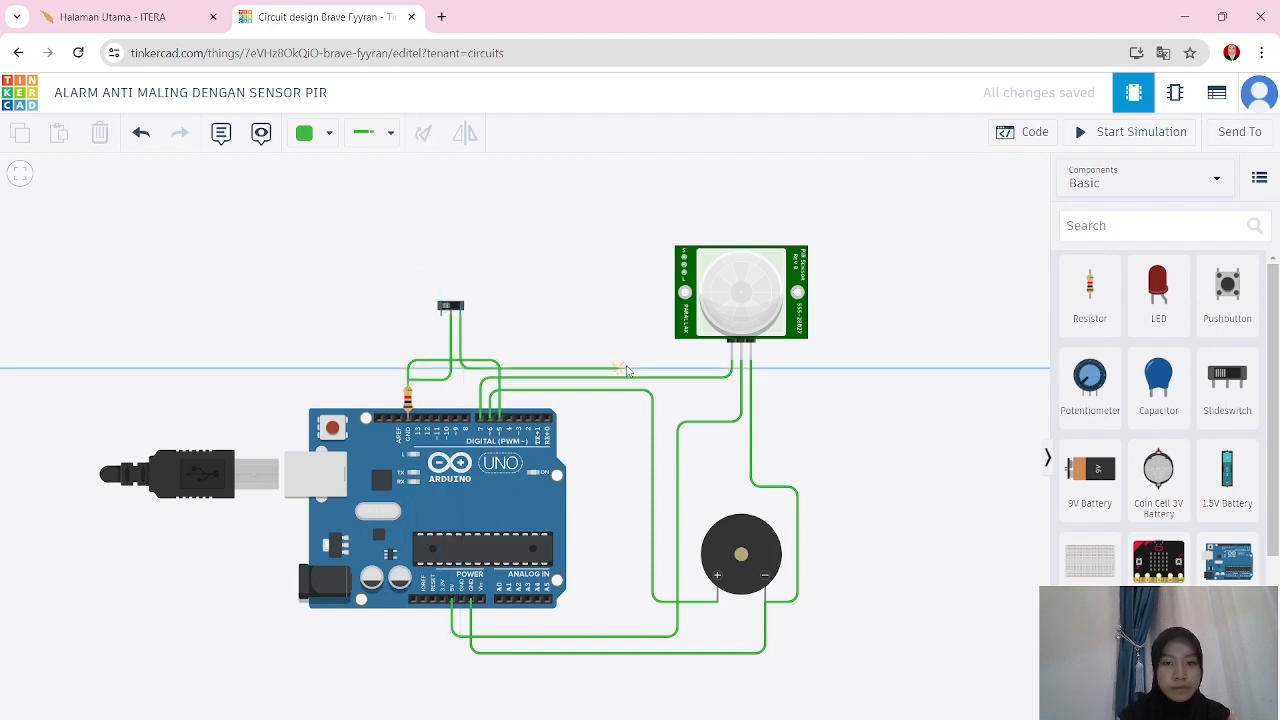
pyautogui.click(741, 368)
pyautogui.click(741, 358)
# - Color both ground wires black: Arduino GND to the piezo and PIR sensor ground to the piezo
pyautogui.click(634, 655)
pyautogui.click(634, 653)
pyautogui.click(313, 132)
pyautogui.click(352, 192)
pyautogui.click(751, 440)
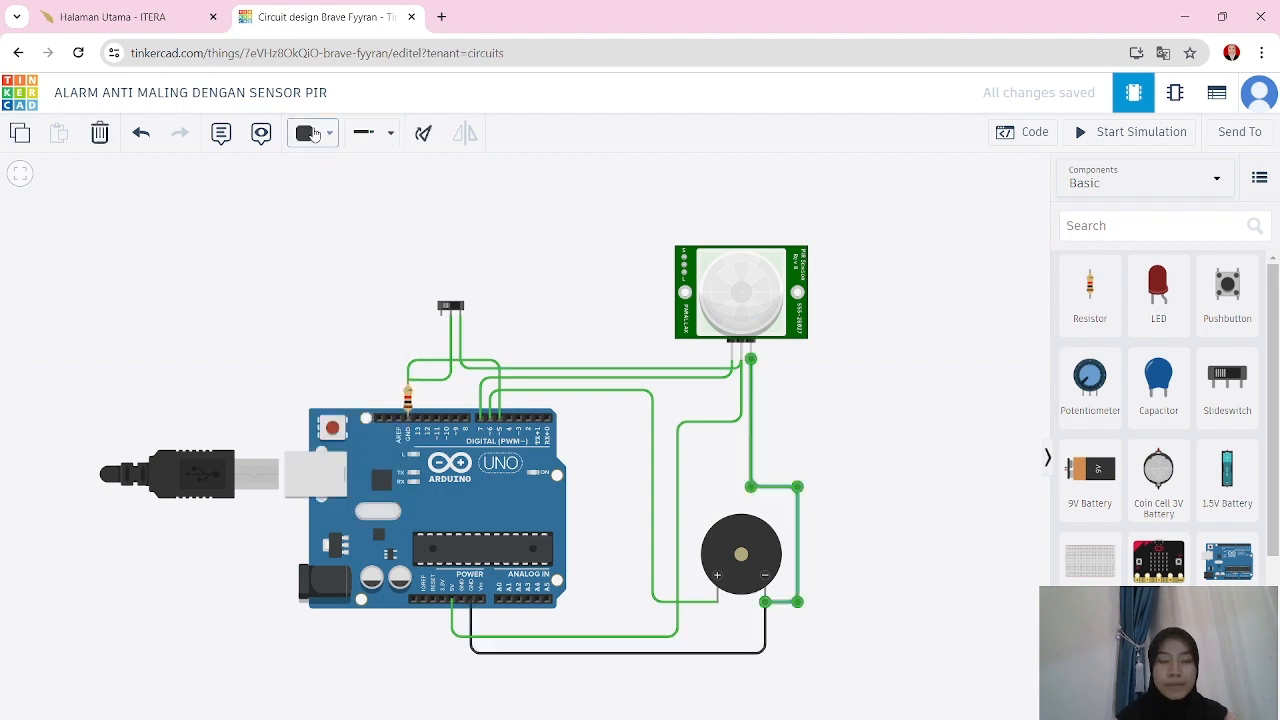
pyautogui.click(313, 132)
pyautogui.click(350, 192)
# - Color the 5V and switch-to-PIR wires red, the pin 7 wire orange, and the wires at the resistor turquoise
pyautogui.click(678, 500)
pyautogui.click(313, 132)
pyautogui.click(460, 340)
pyautogui.click(313, 132)
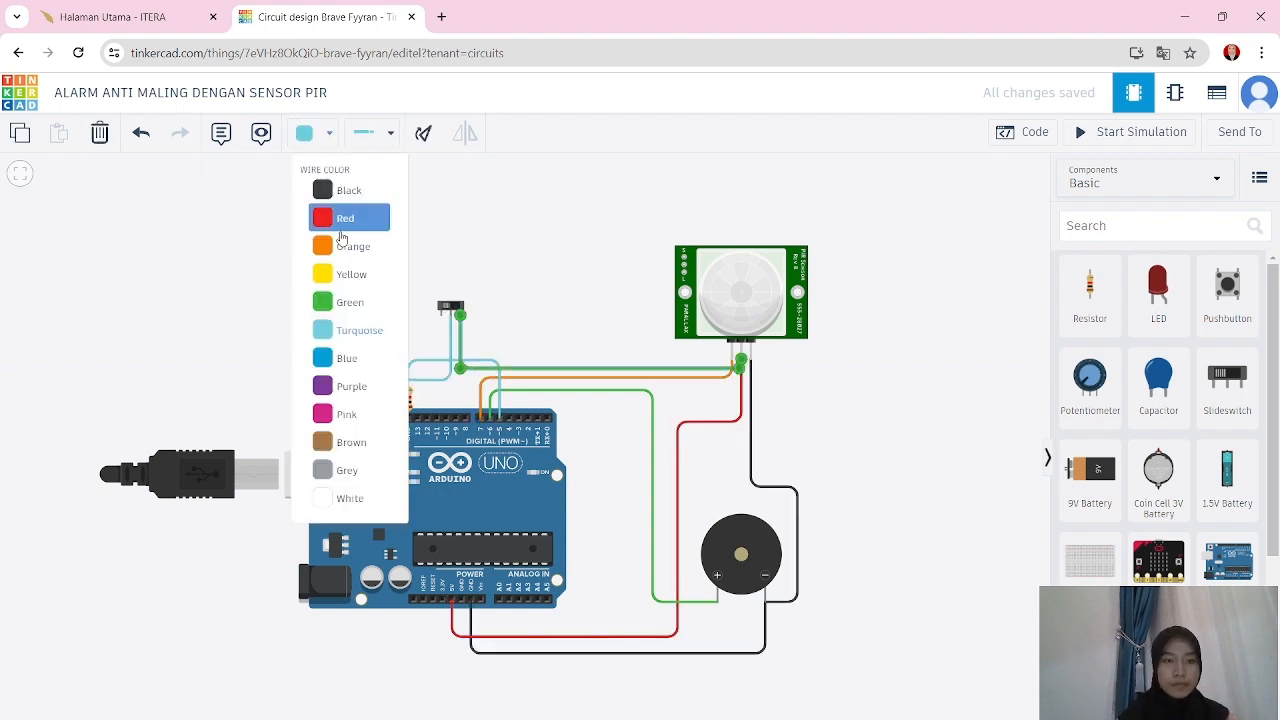
pyautogui.click(349, 214)
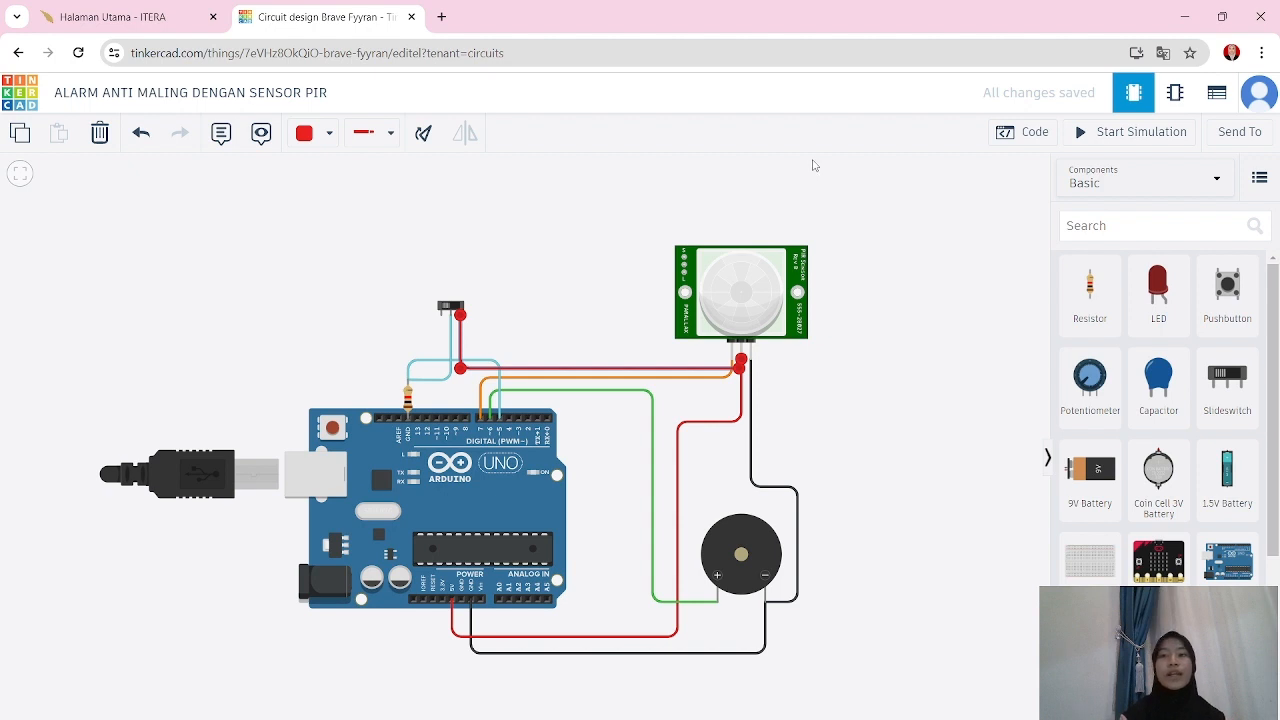
# - Open the Arduino's code editor and change its edit mode from Blocks to Text
pyautogui.click(1023, 139)
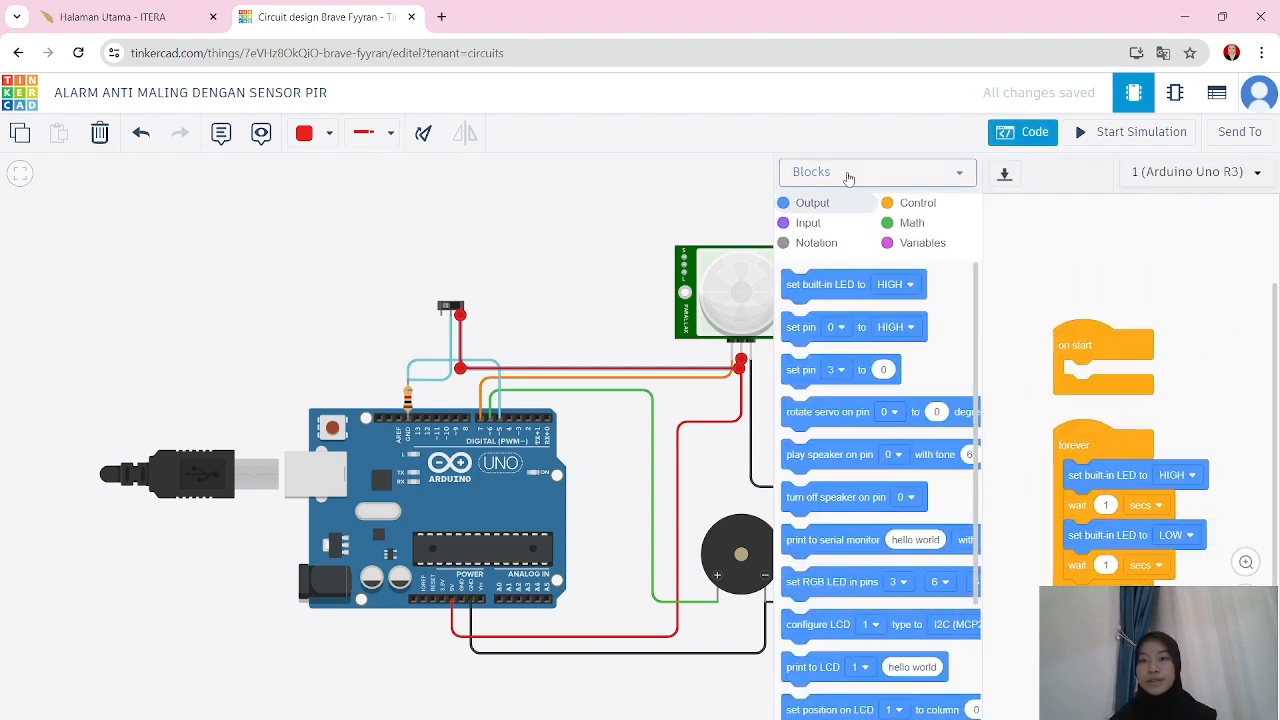
pyautogui.click(848, 175)
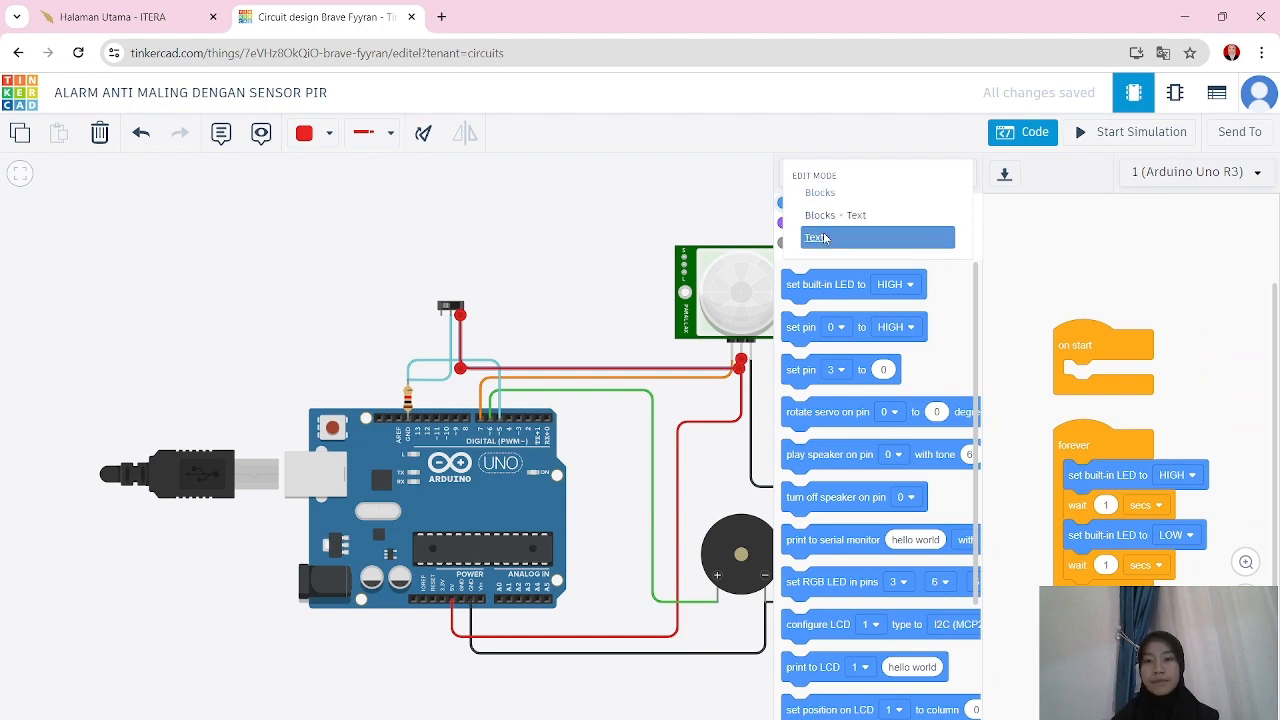
pyautogui.click(822, 238)
pyautogui.click(696, 456)
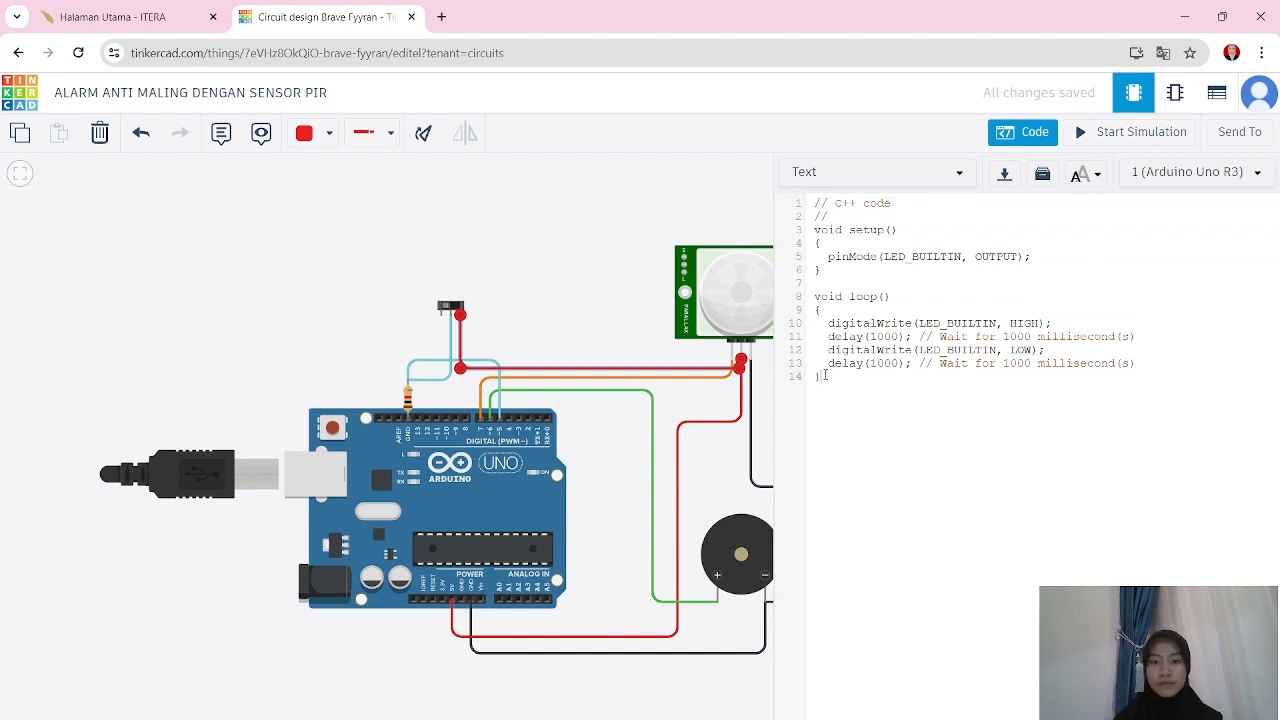
# - Replace the sketch with alarm code: pinBuzzer 6, pinPir 7, pinSaklar 5; buzzer HIGH when switch and PIR are HIGH, LOW when the switch is off
pyautogui.moveTo(824, 375); pyautogui.dragTo(812, 197)
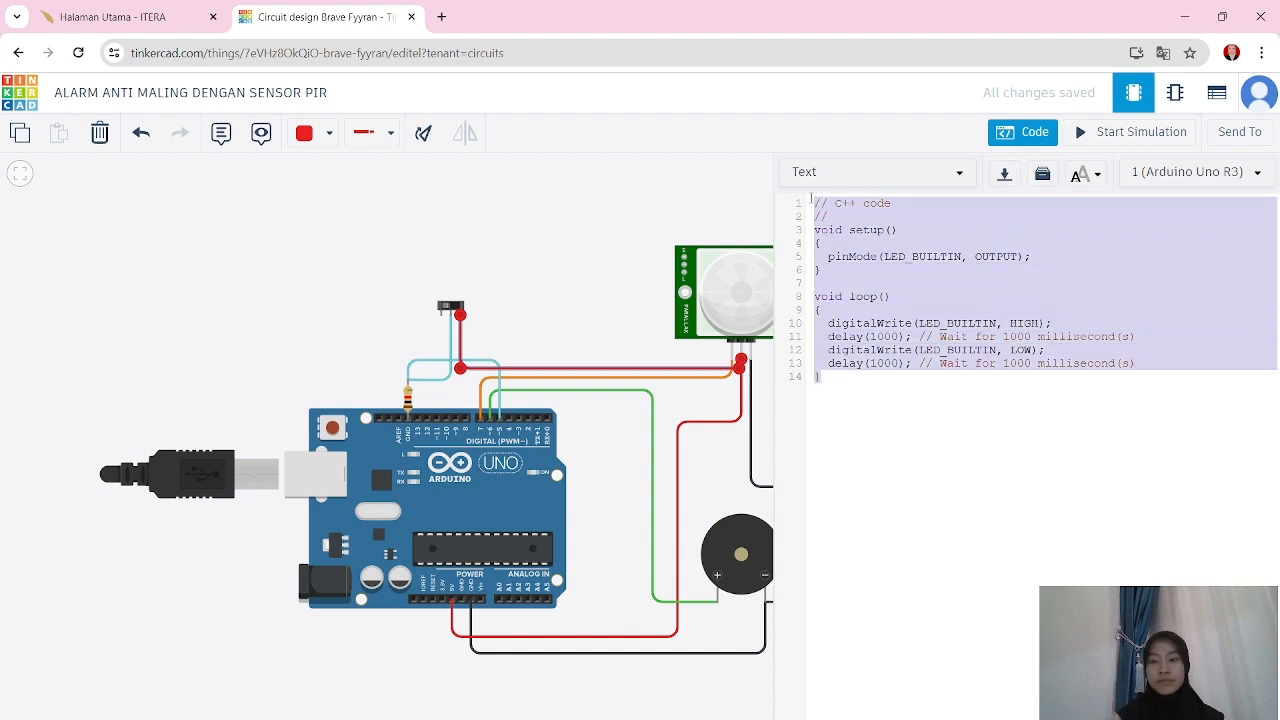
pyautogui.press('BackSpace')
pyautogui.write('int pinBuzzer = 6; int pinPir = 7; int pinSaklar = 5;  void setup() {   pinMode(pinBuzzer, OUTPUT);   pinMode(pinPir, INPUT);   pinMode(pinSaklar, INPUT);   delay(2000); } void loop() {   int readSaklar = digitalRead(pinSaklar);   if(readSaklar == HIGH)   {     int readPir = digitalRead(pinPir);     if(readPir == HIGH)     {       digitalWrite(pinBuzzer, HIGH);     }   }   else   {     digitalWrite(pinBuzzer, LOW);   }   delay(200); }')
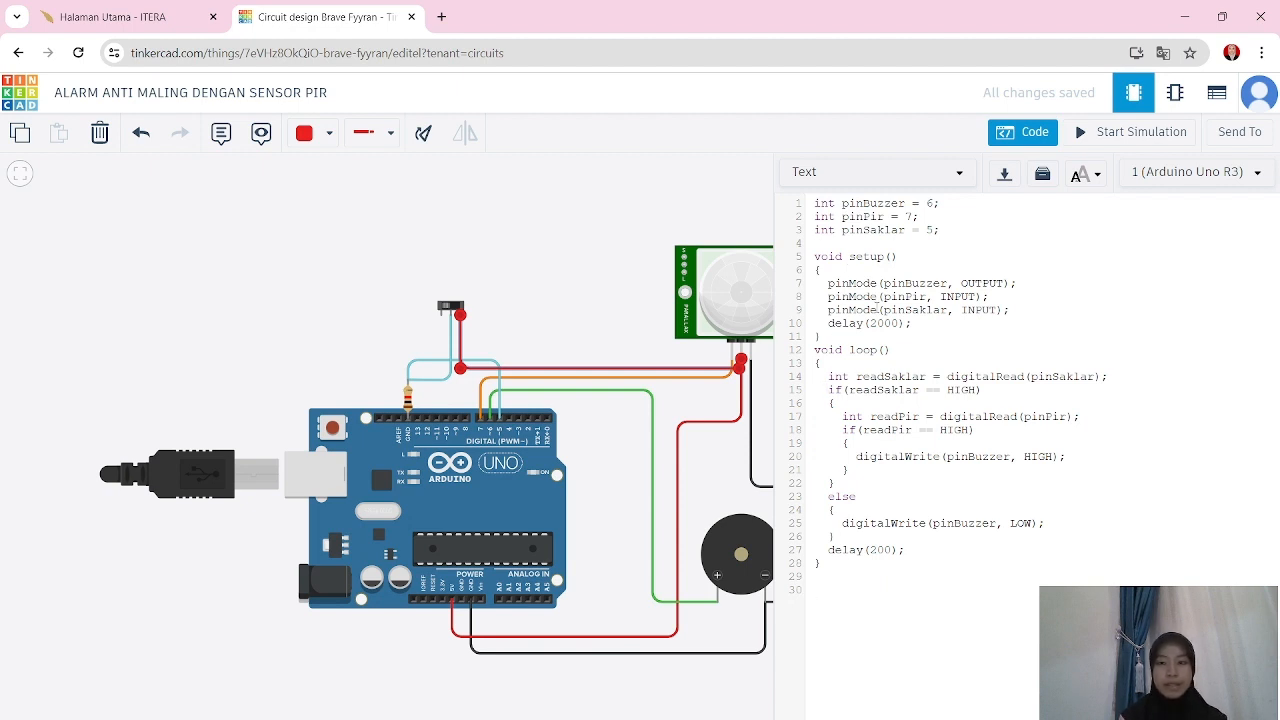
pyautogui.moveTo(879, 285); pyautogui.dragTo(1000, 285)
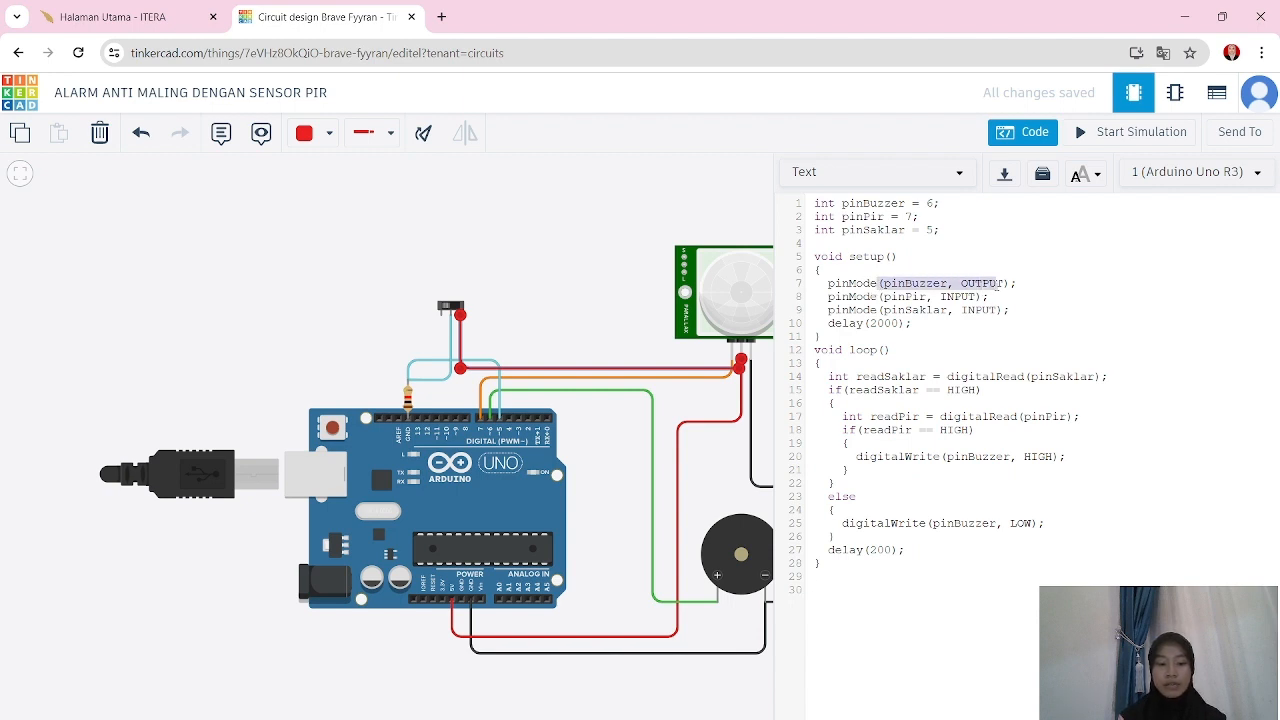
pyautogui.click(997, 284)
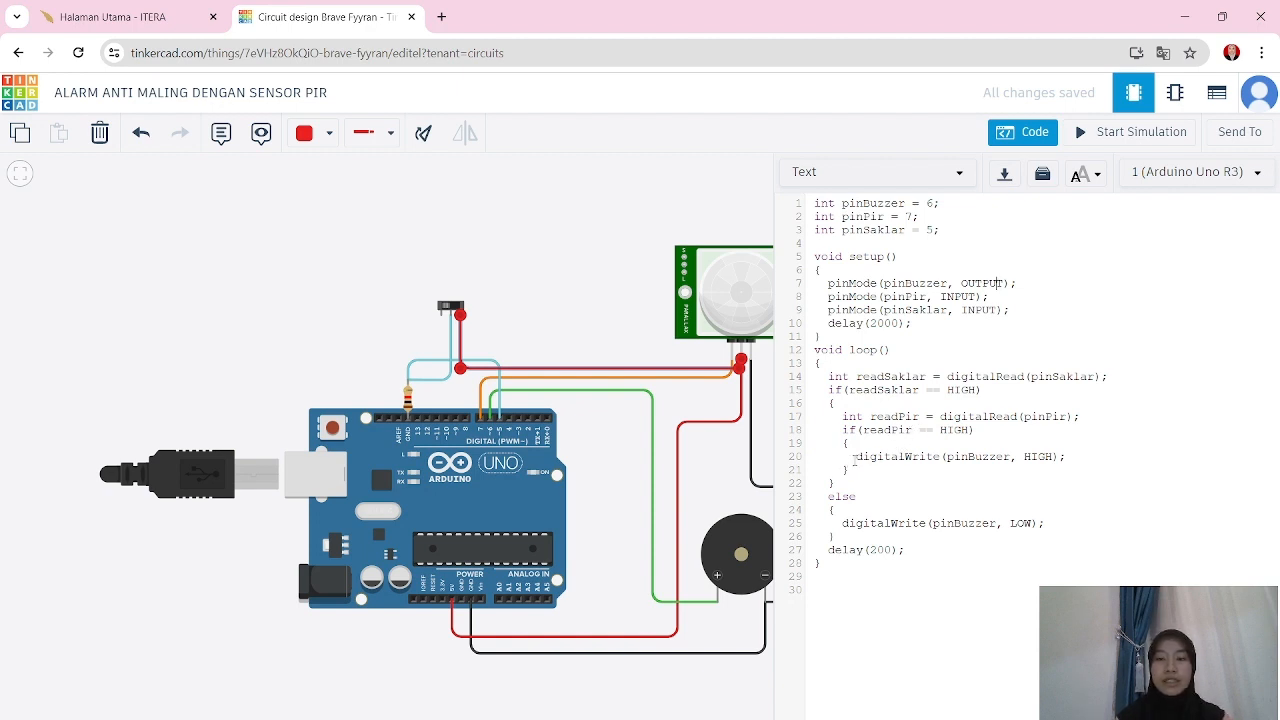
pyautogui.click(855, 457)
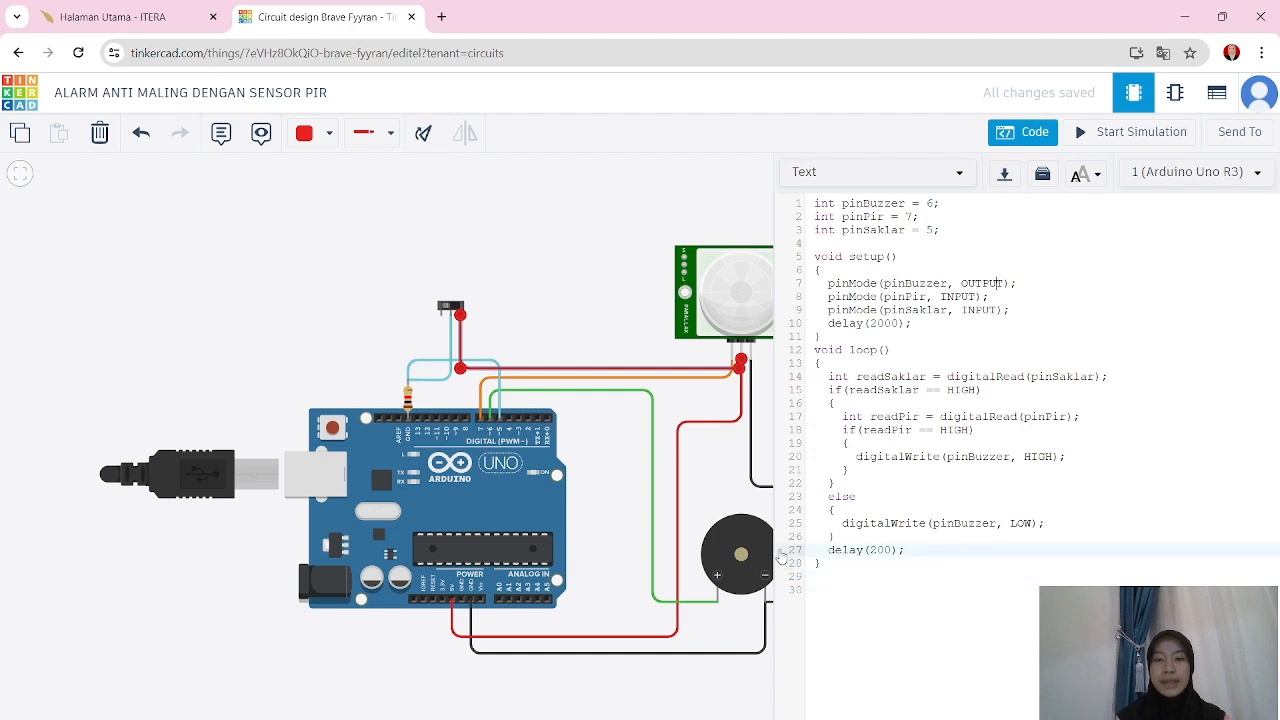
# - Start the simulation and open the Serial Monitor, keeping the whole circuit in view
pyautogui.click(1120, 140)
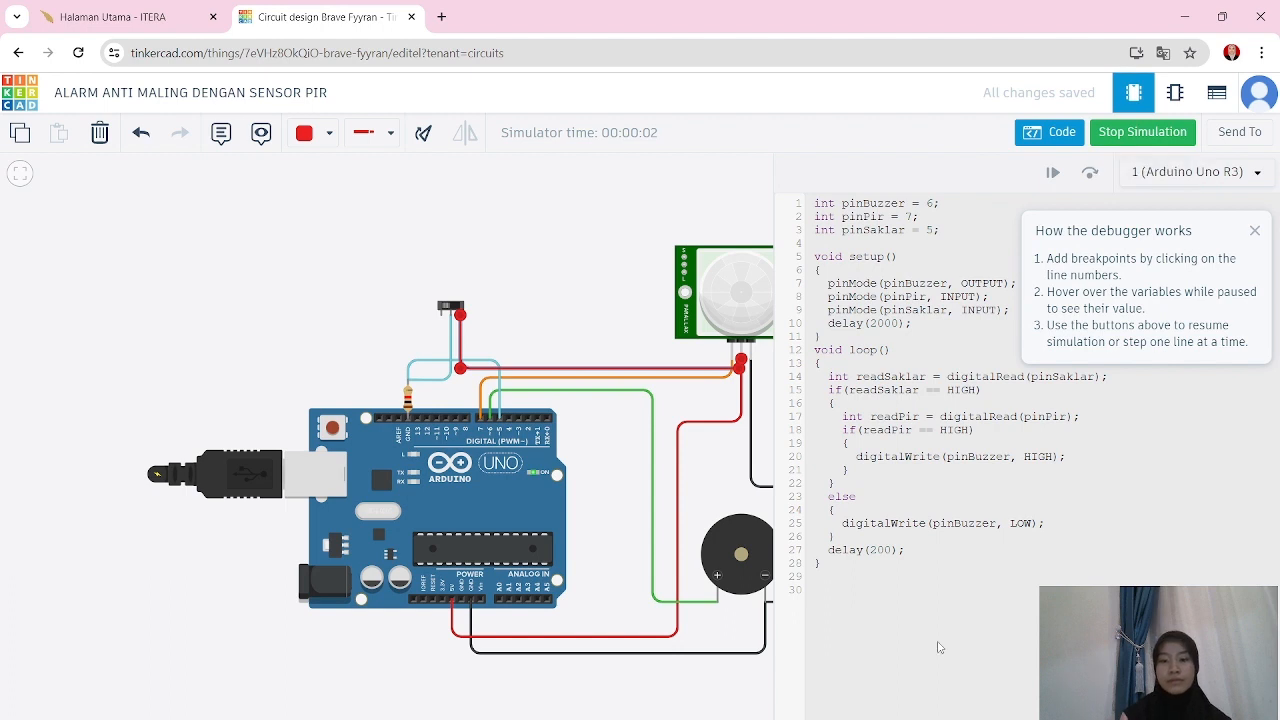
pyautogui.click(846, 718)
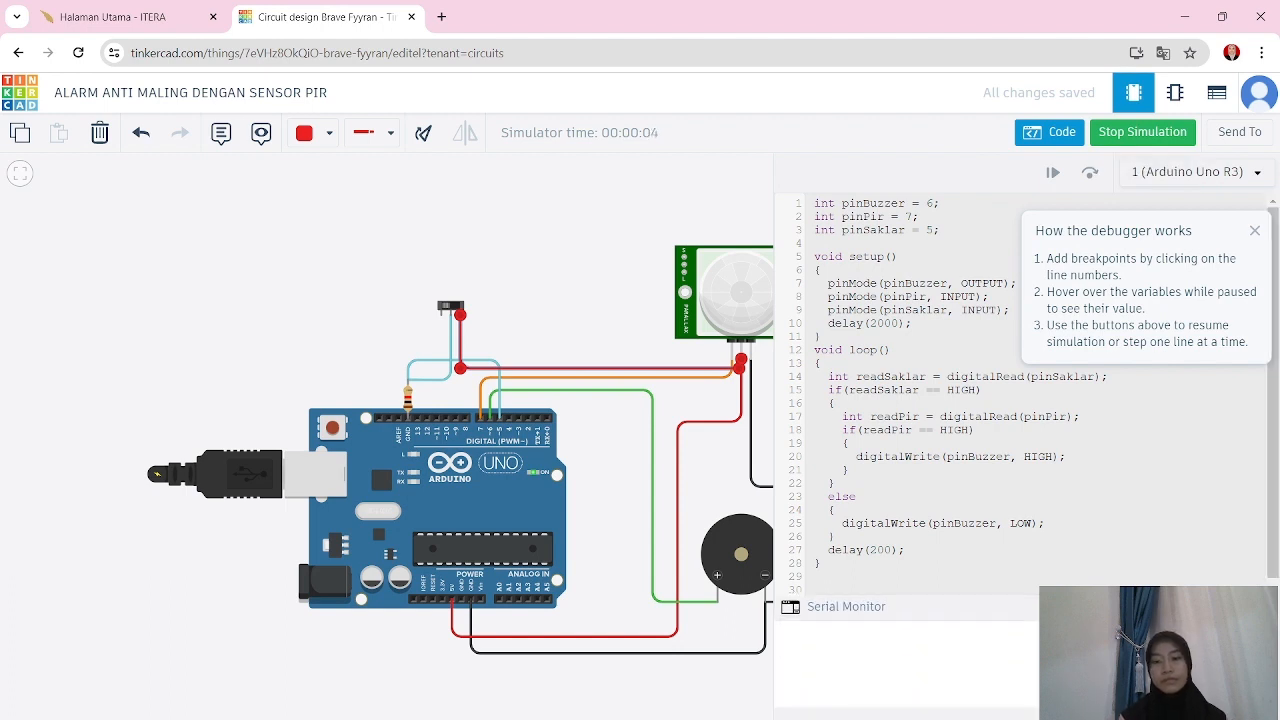
pyautogui.moveTo(600, 577); pyautogui.dragTo(470, 618)
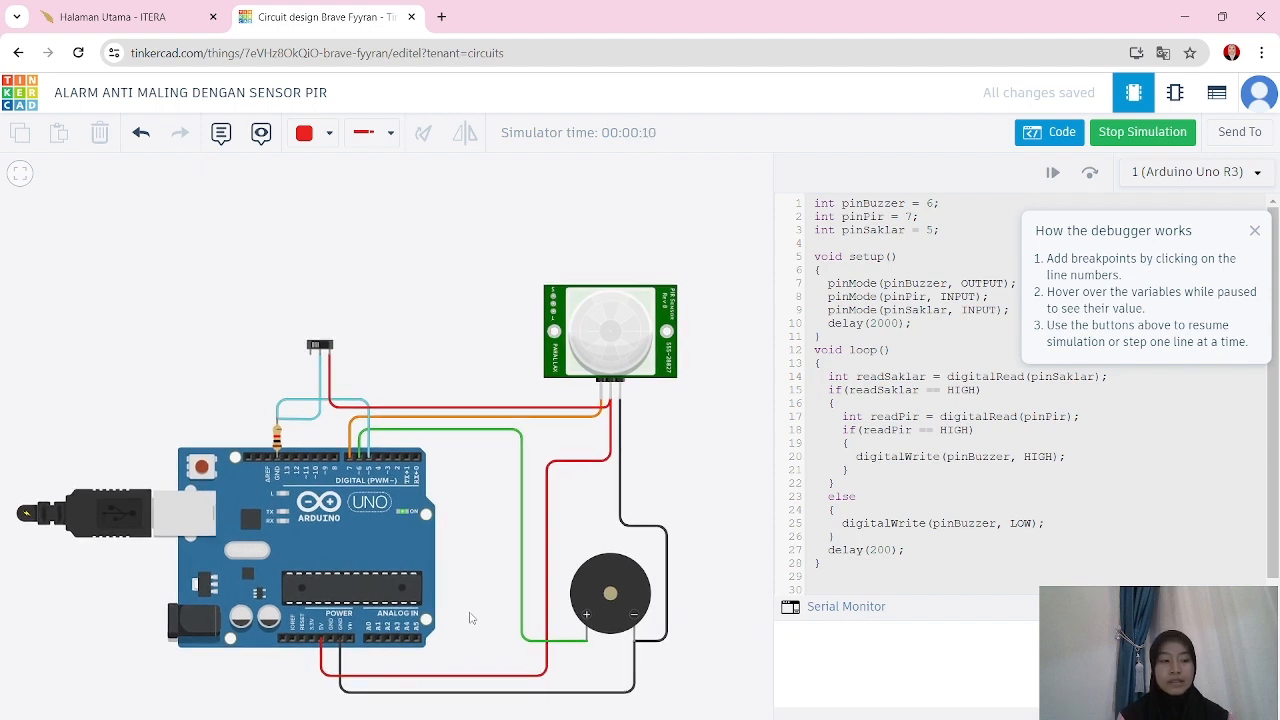
# - Move the PIR sensor's simulated target out of the detection zone on its left side and flip the slide switch
pyautogui.click(610, 342)
pyautogui.scroll(5, 475, 234)
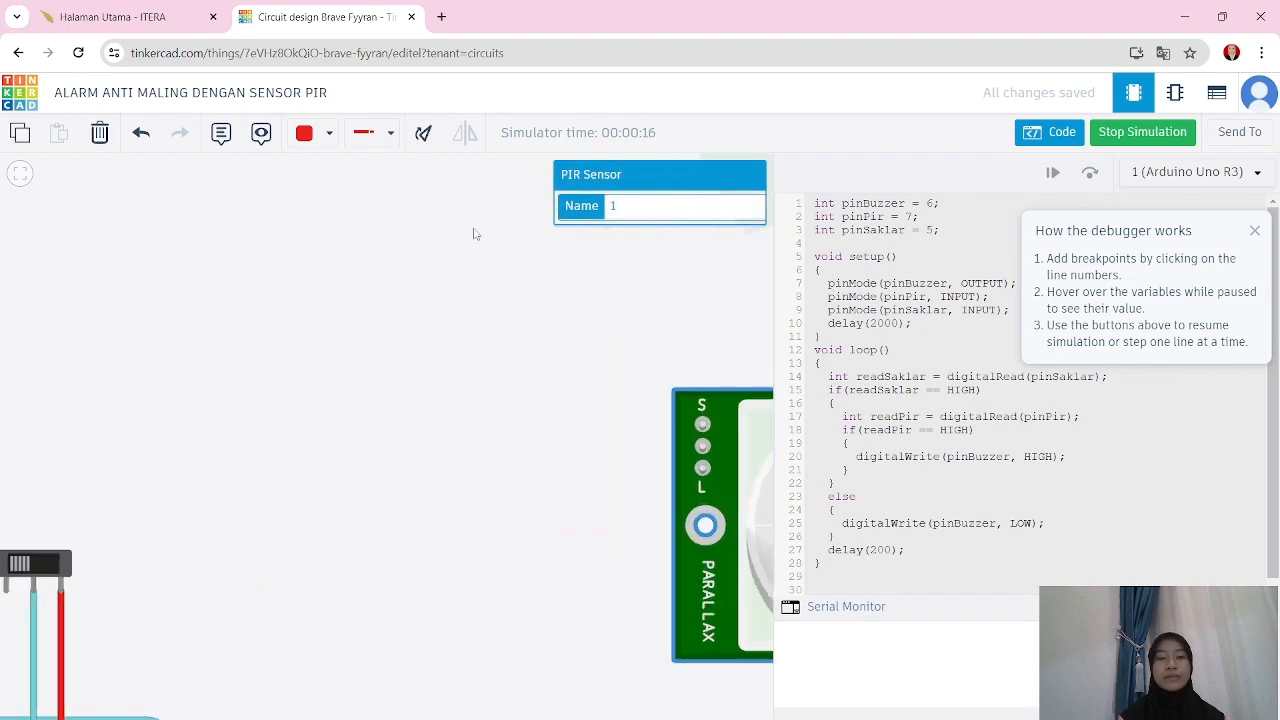
pyautogui.scroll(-3, 475, 234)
pyautogui.scroll(1, 465, 316)
pyautogui.click(465, 316)
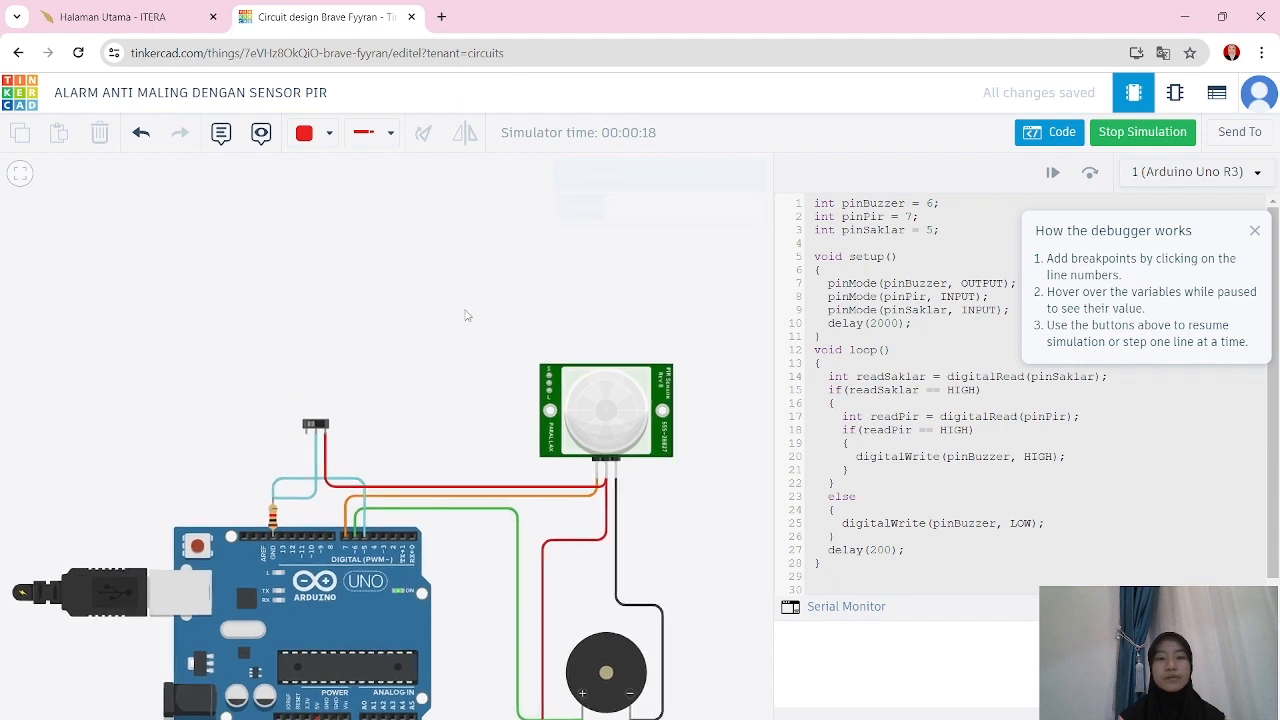
pyautogui.moveTo(465, 316); pyautogui.dragTo(477, 340)
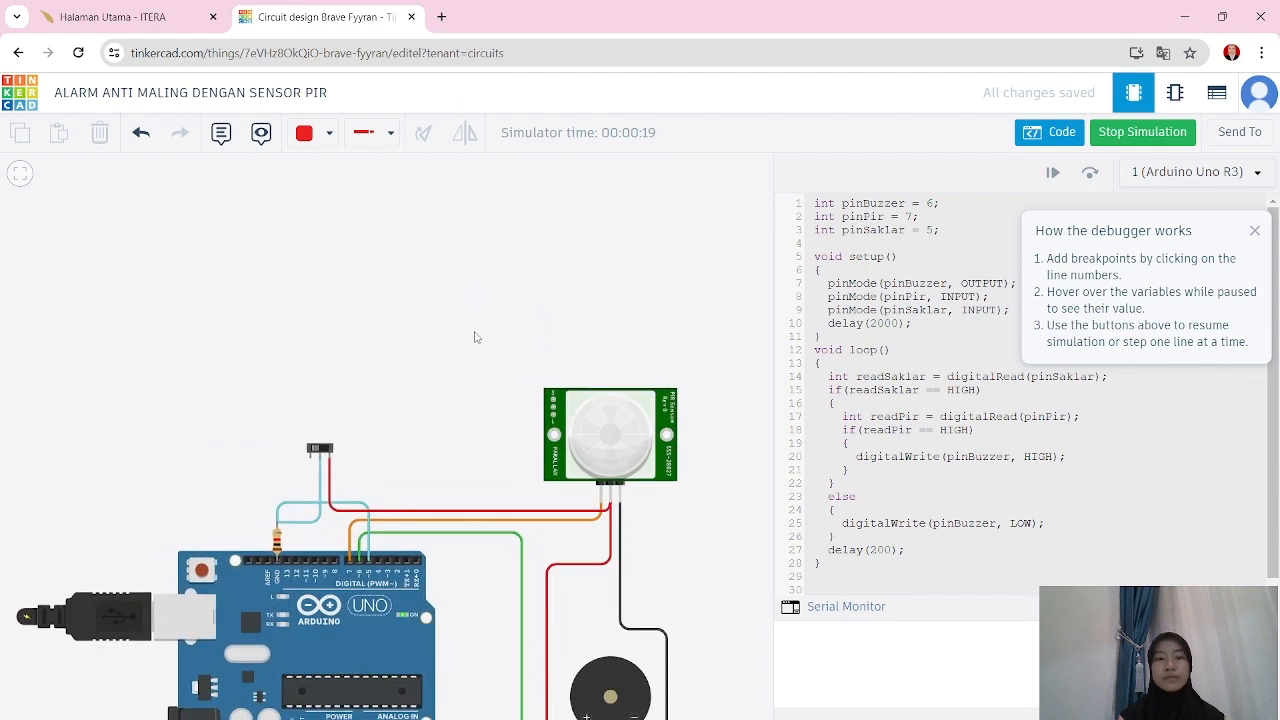
pyautogui.click(634, 427)
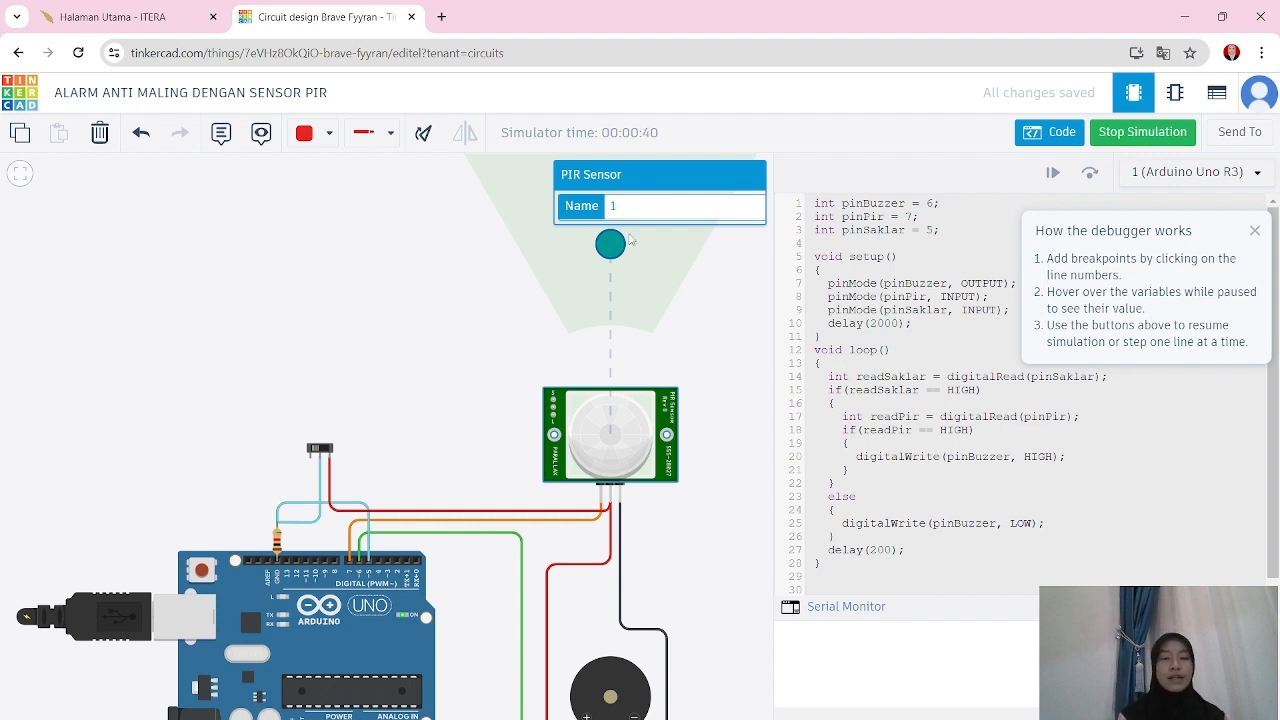
pyautogui.moveTo(613, 256); pyautogui.dragTo(469, 283)
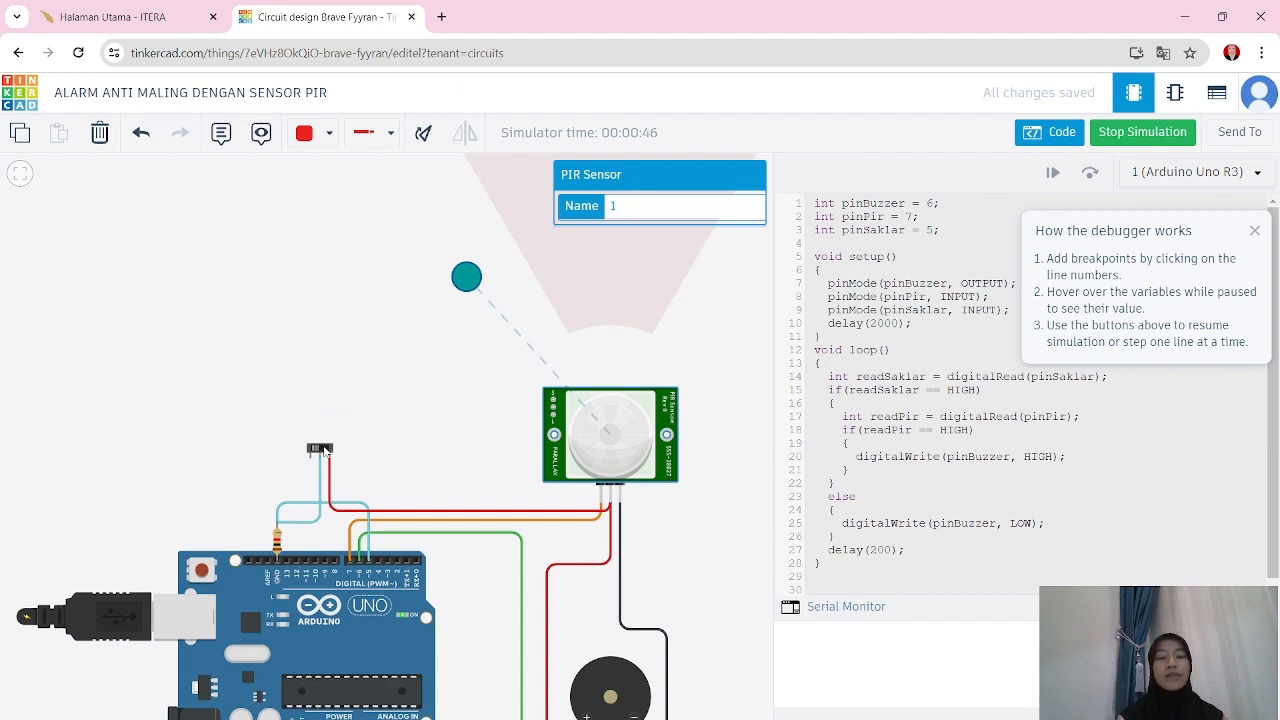
pyautogui.click(324, 451)
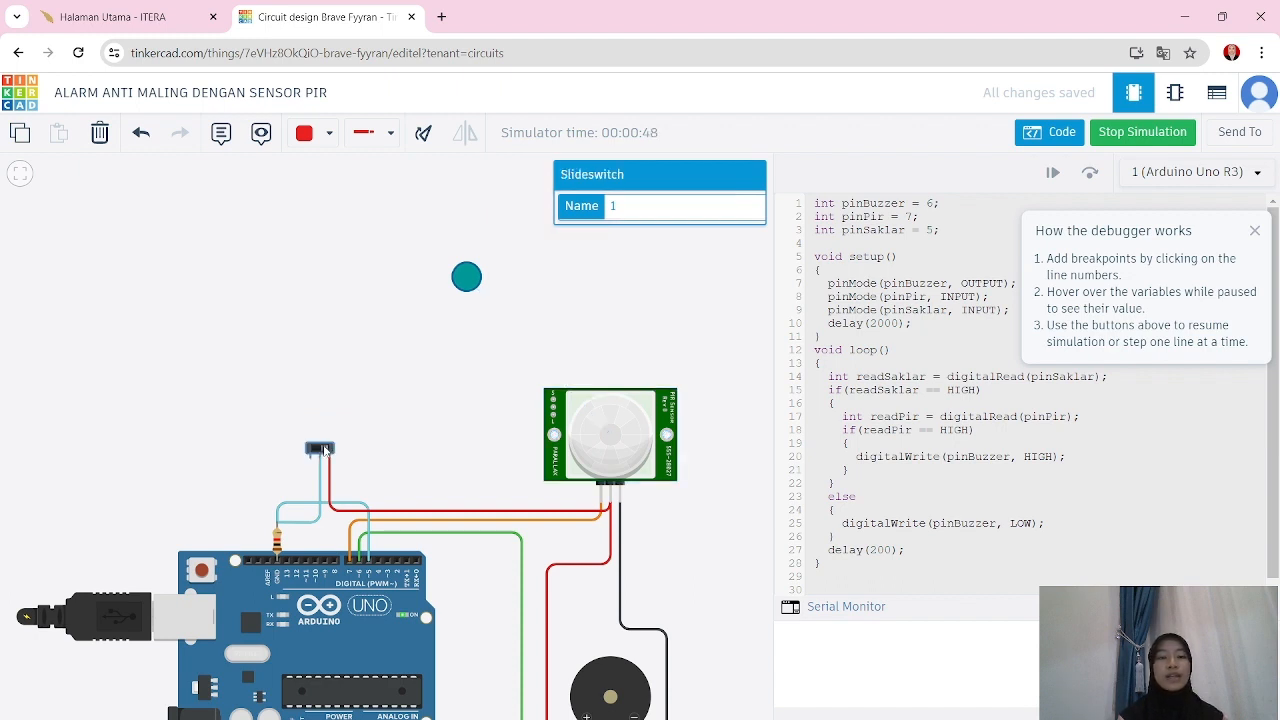
# - Move the PIR sensor's simulated target into the middle of its detection zone, and flip the slide switch
pyautogui.click(605, 429)
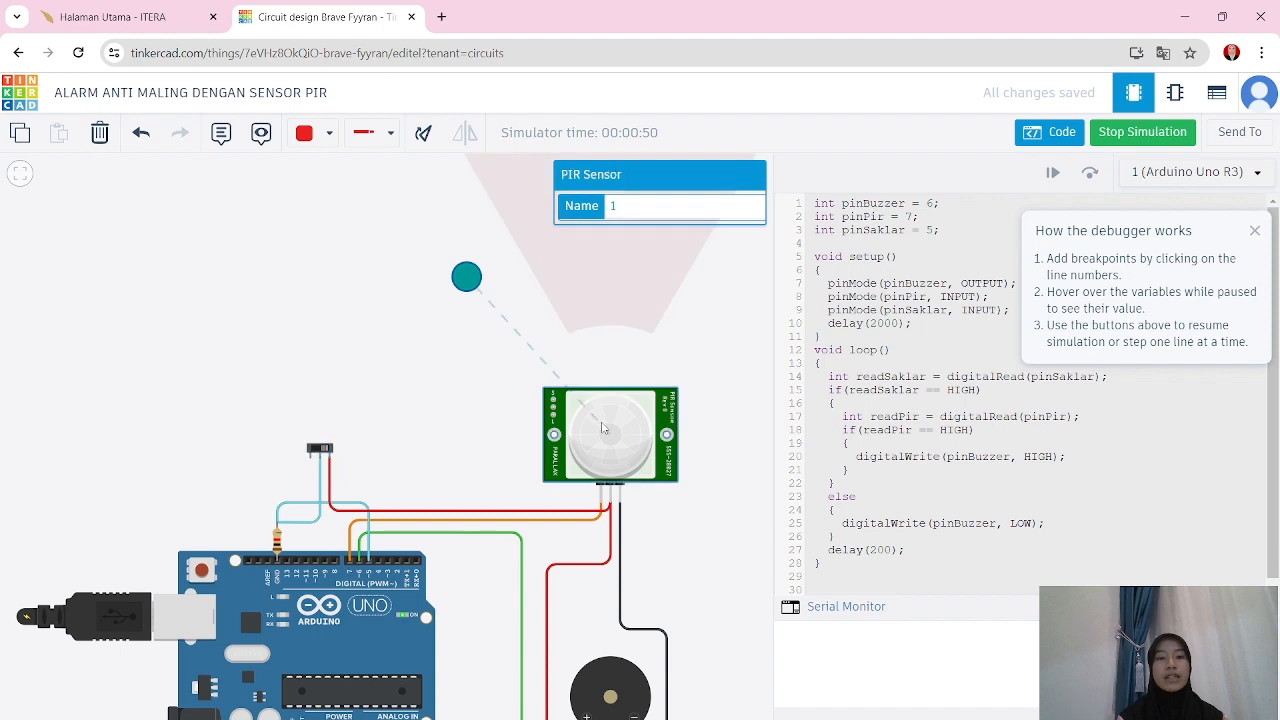
pyautogui.moveTo(468, 279); pyautogui.dragTo(600, 242)
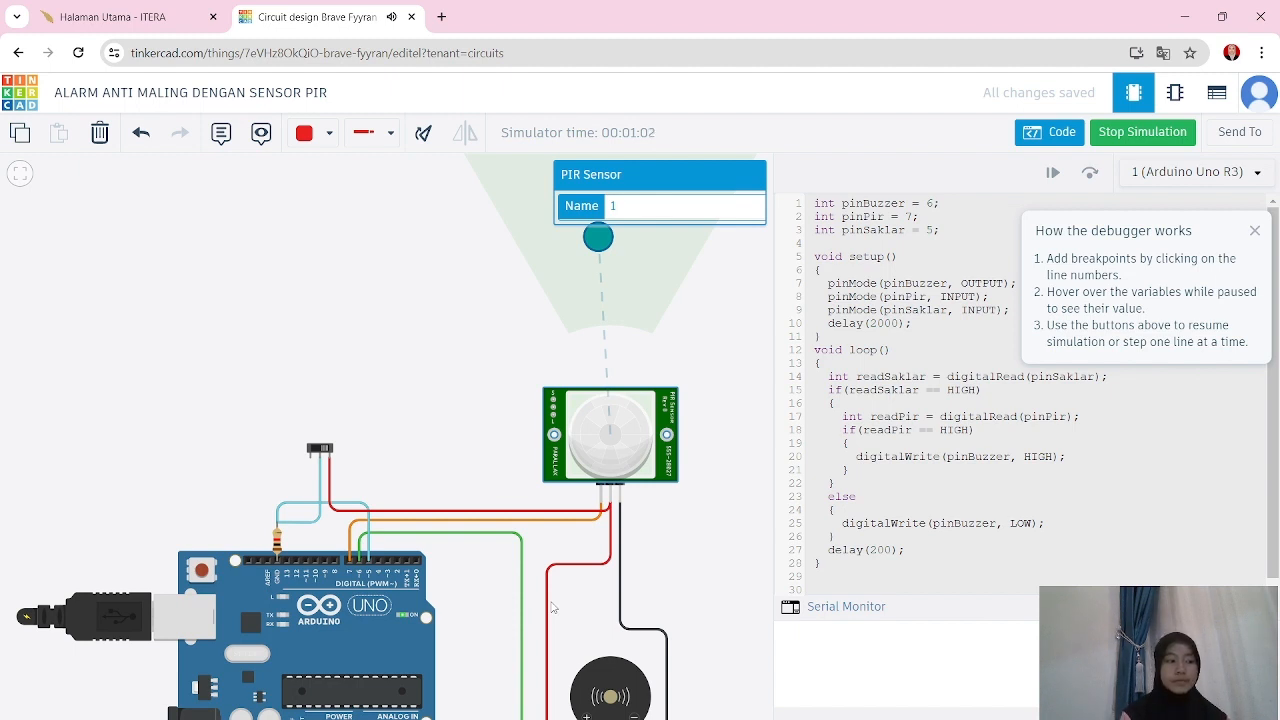
pyautogui.click(316, 449)
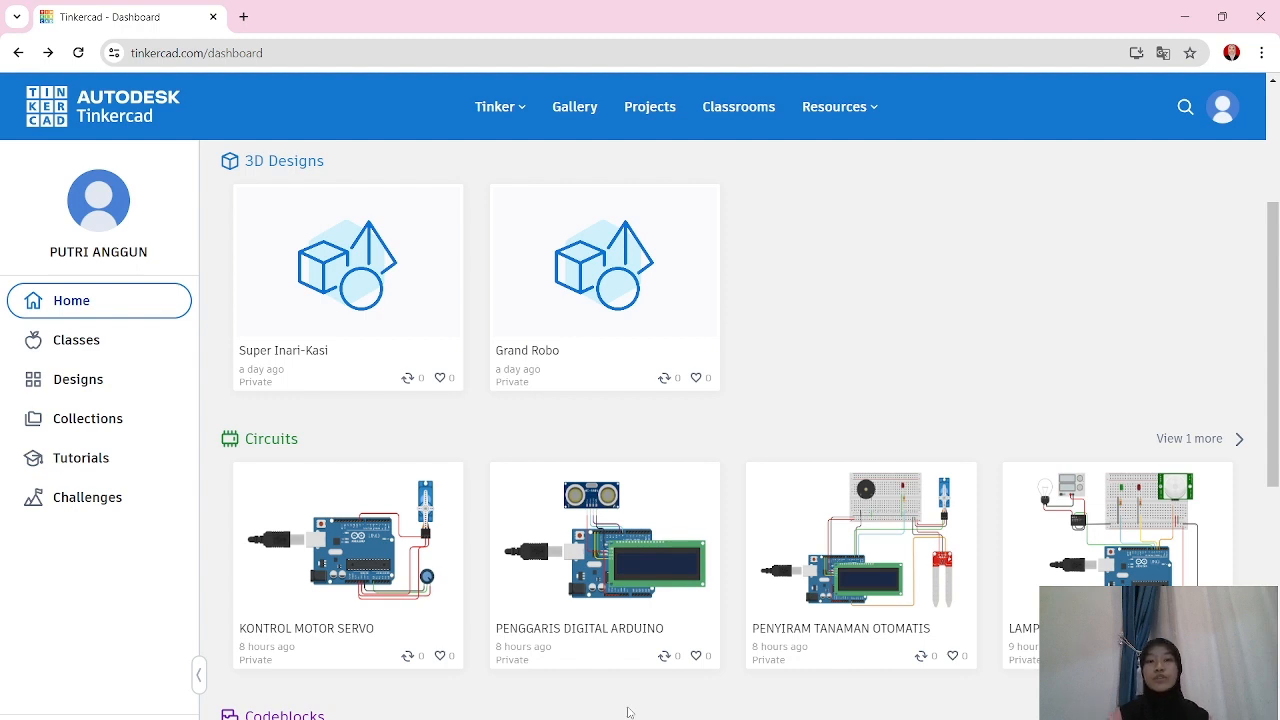
# - Create a new Circuits design from the dashboard
pyautogui.scroll(2, 974, 409)
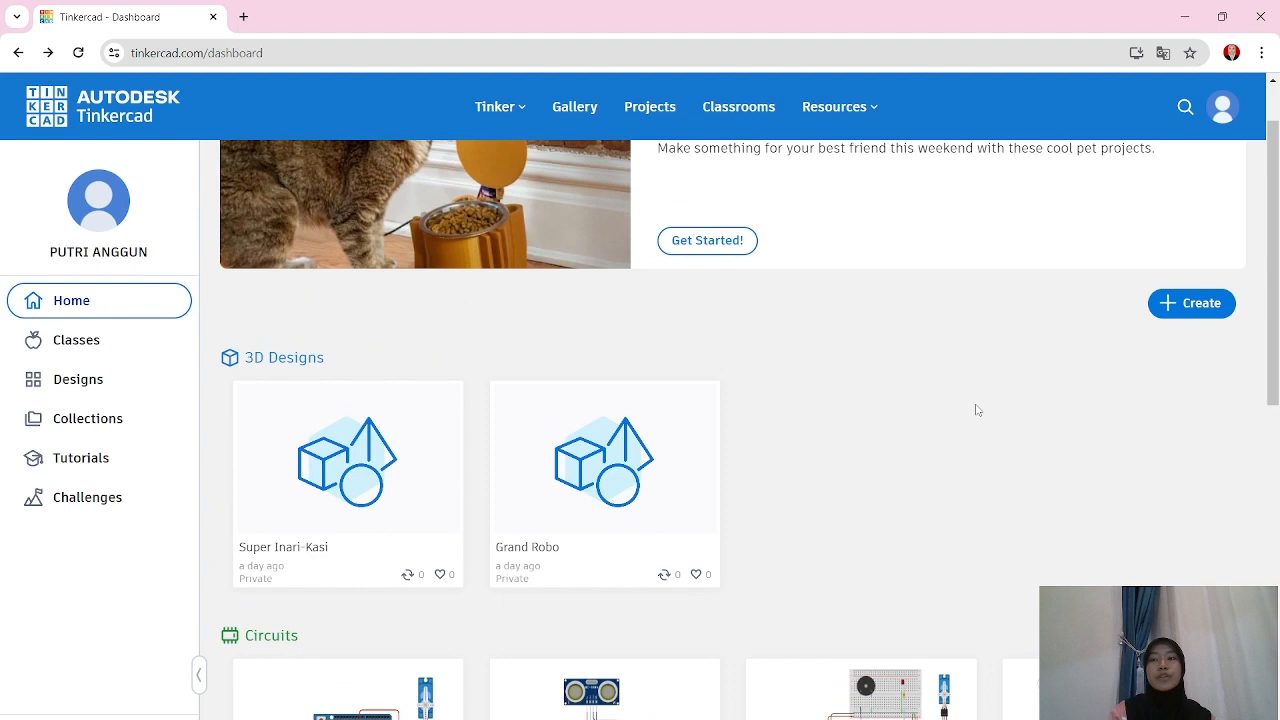
pyautogui.click(1183, 304)
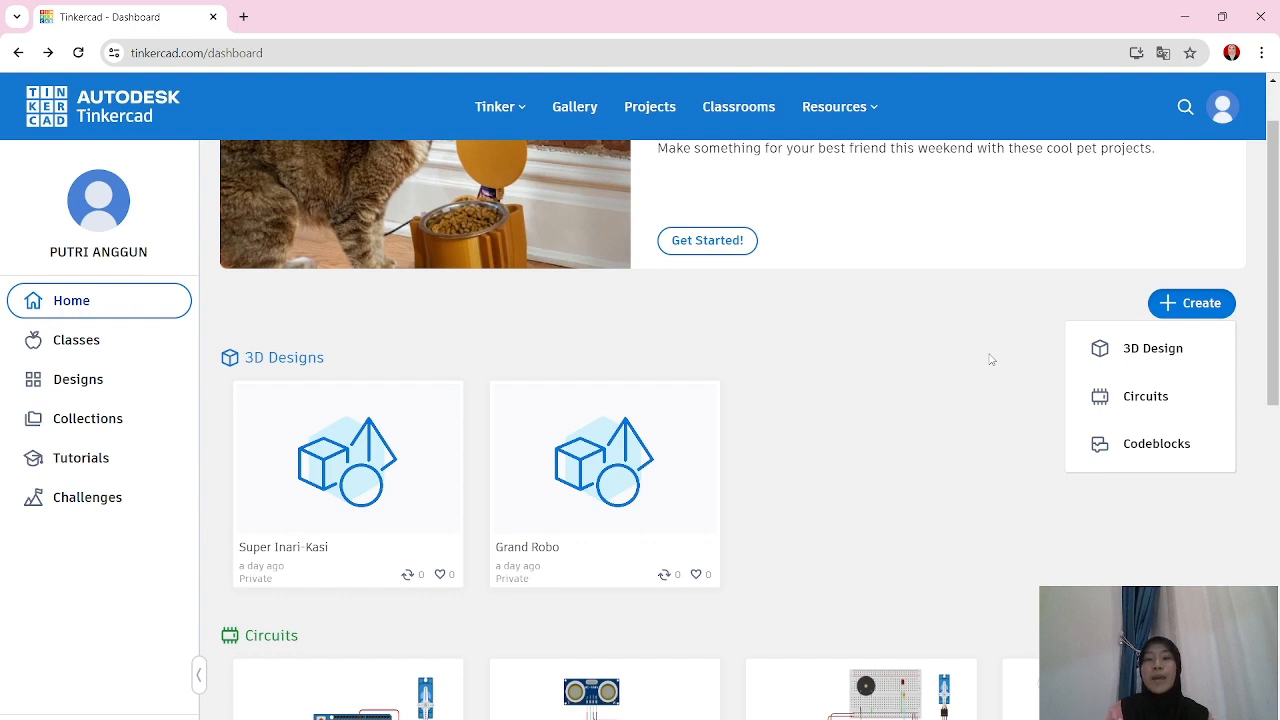
pyautogui.click(1117, 398)
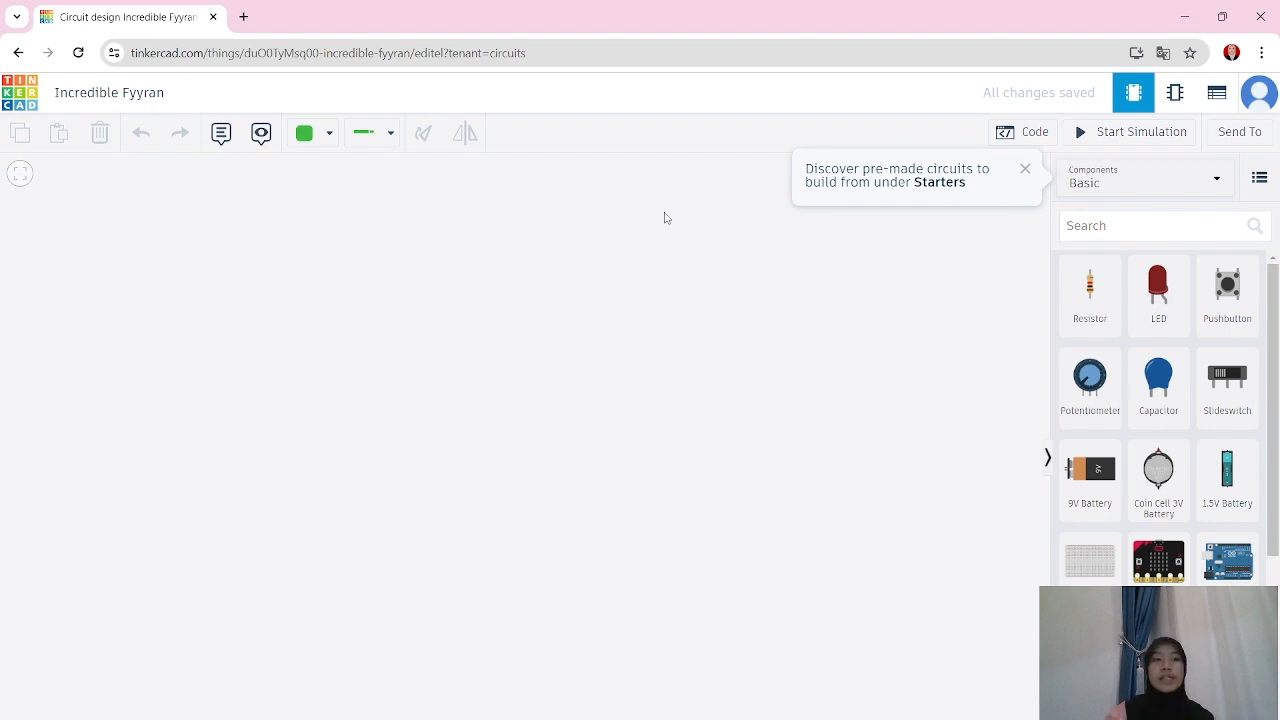
# - Rename the new circuit as LAMPU OTOMATIS SENSOR PIR
pyautogui.click(166, 93)
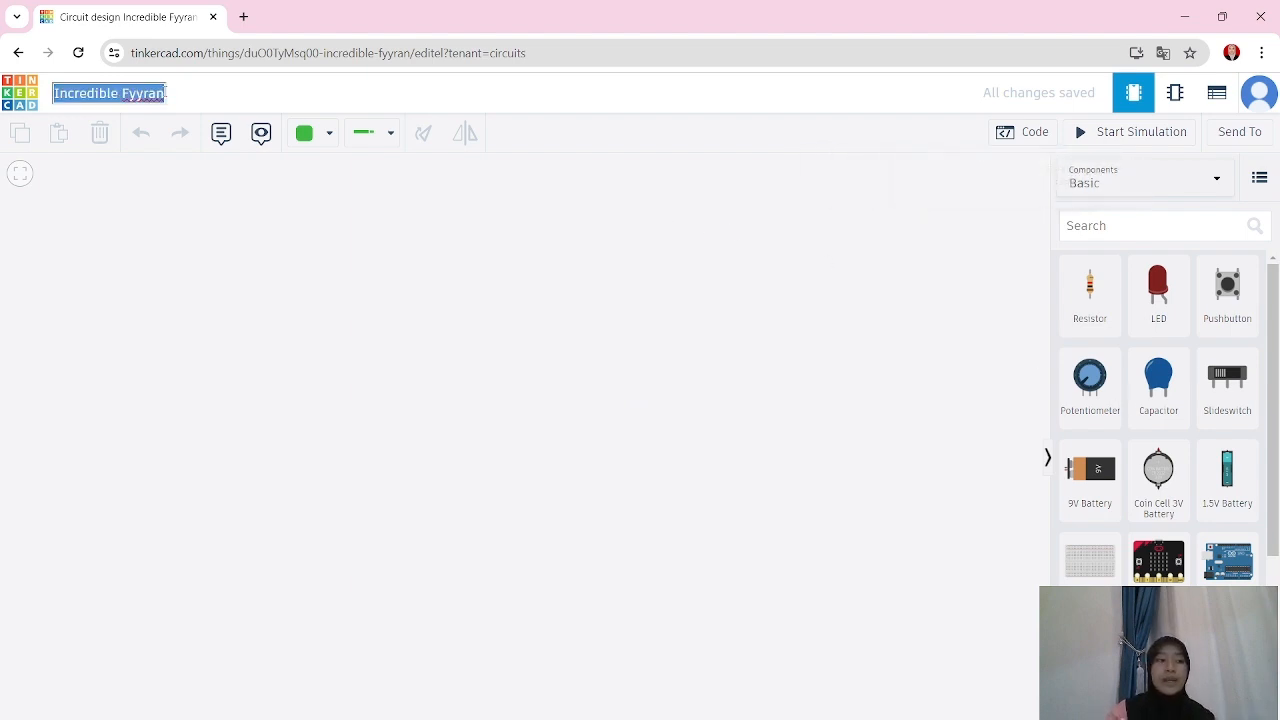
pyautogui.press('BackSpace')
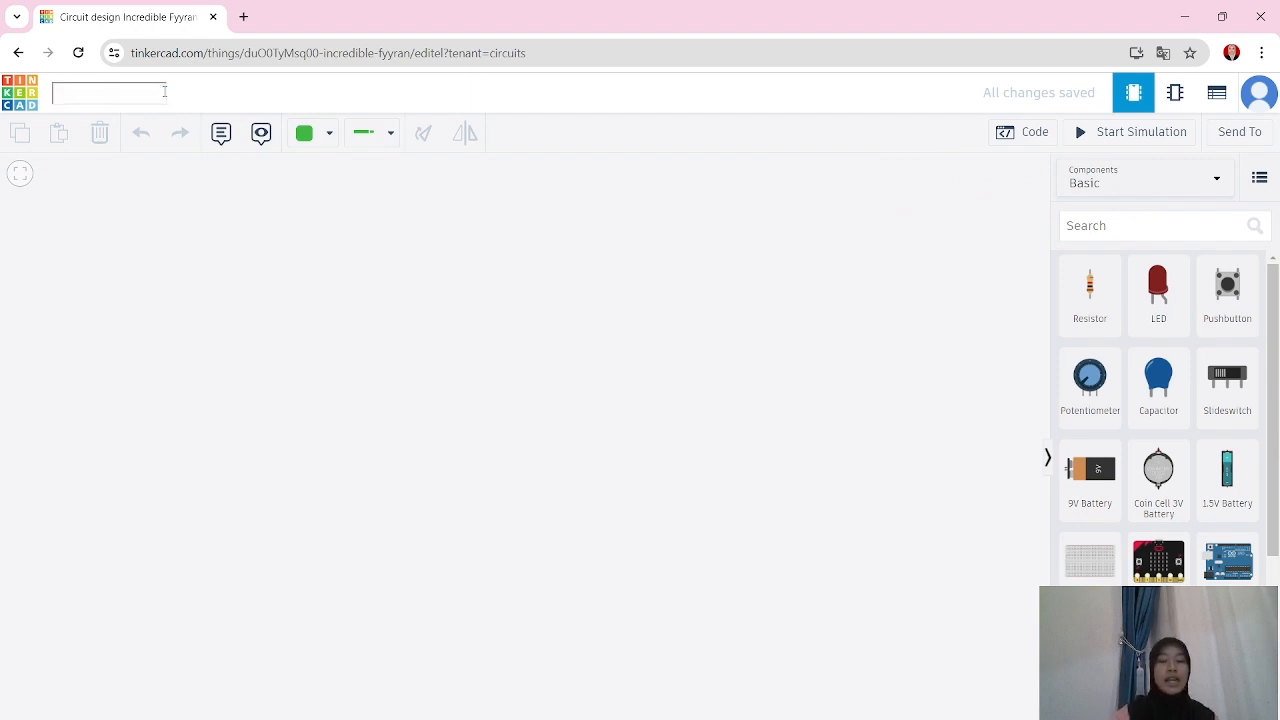
pyautogui.write('LAMP')
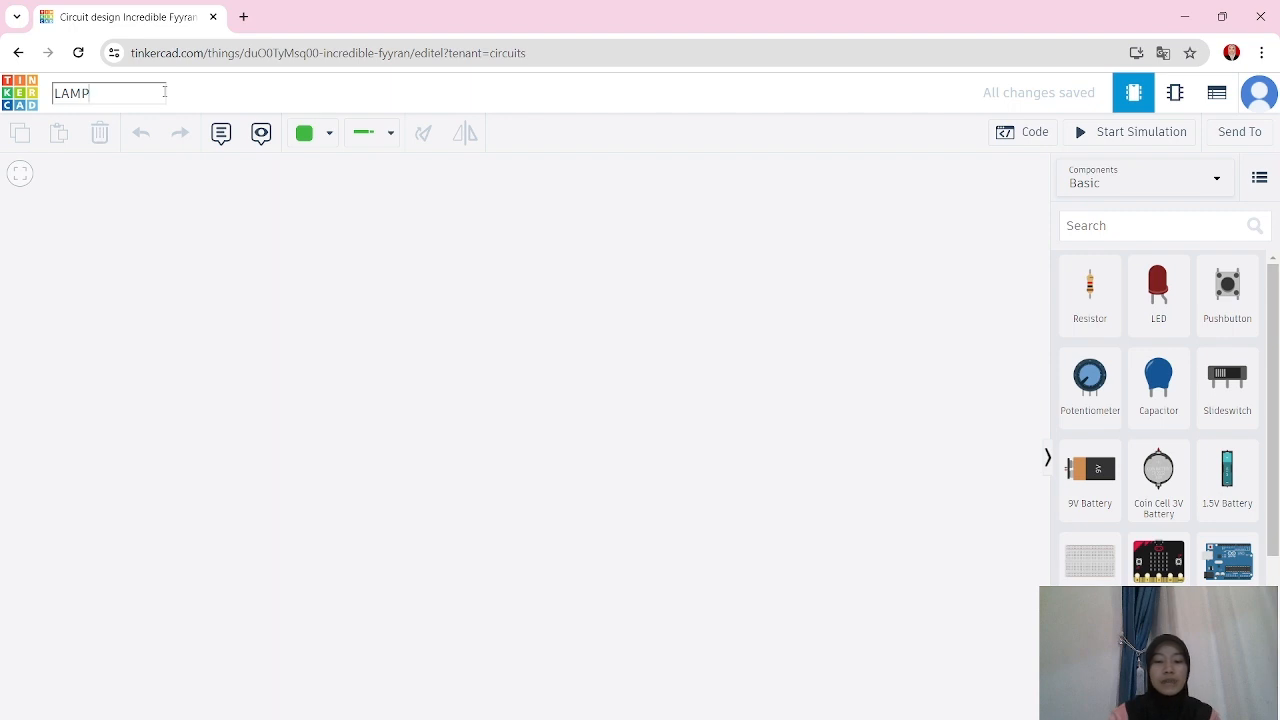
pyautogui.write('U OTOMA')
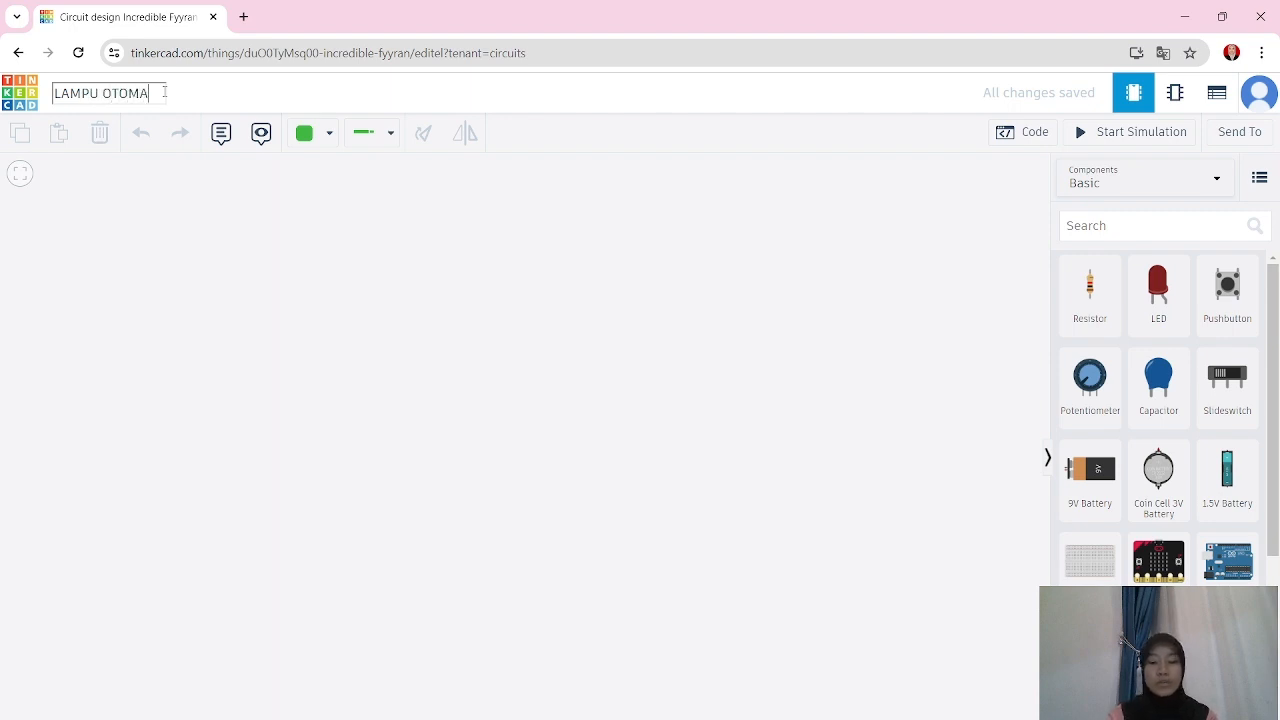
pyautogui.write('TIS SE')
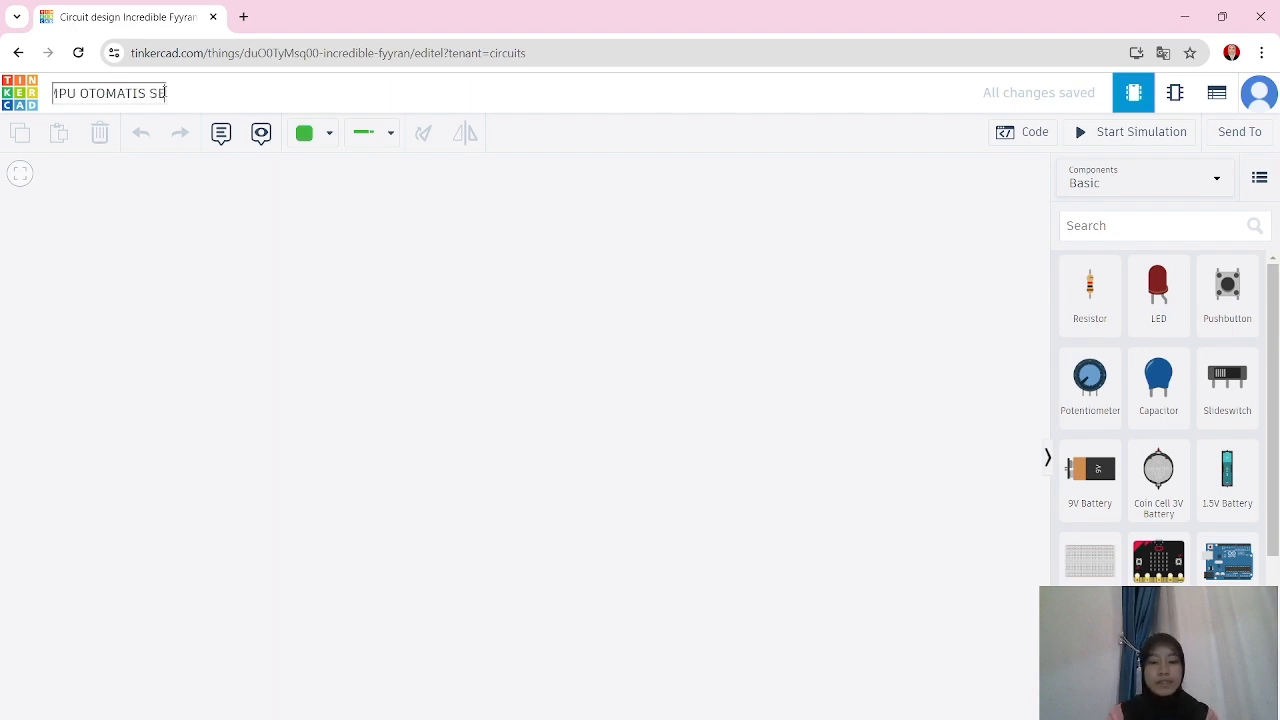
pyautogui.write('NS')
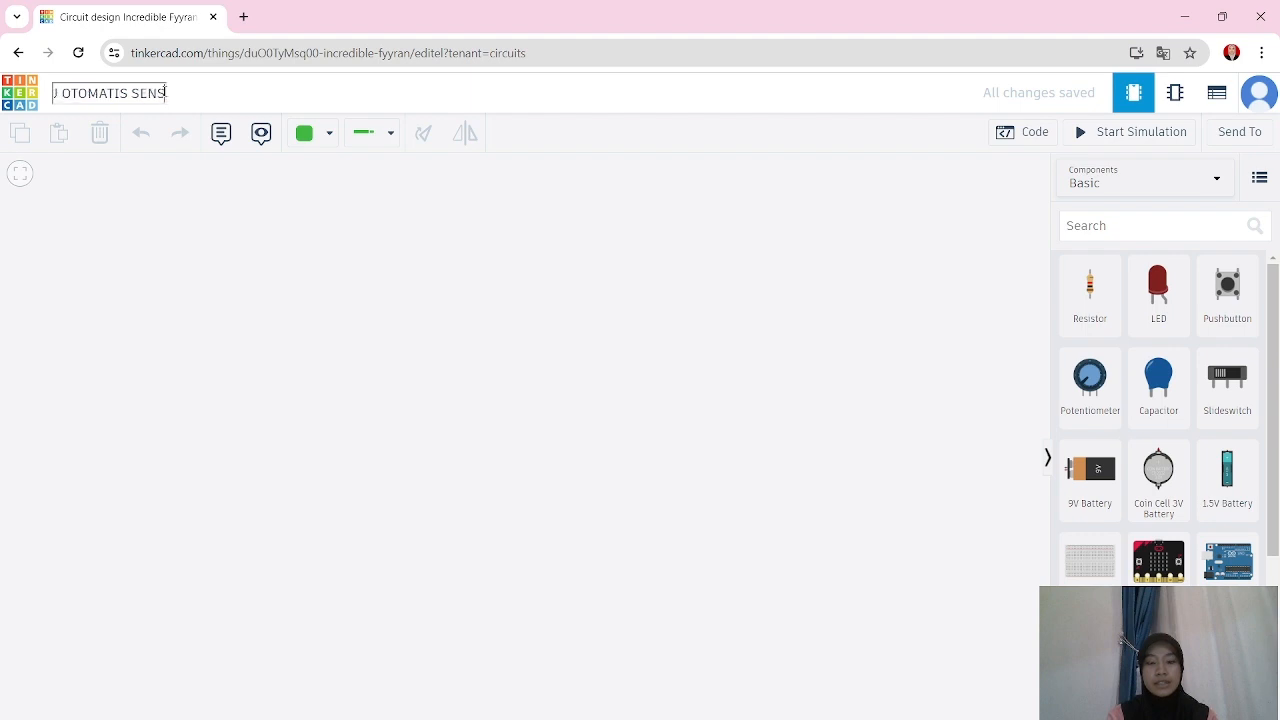
pyautogui.write('OR PIR')
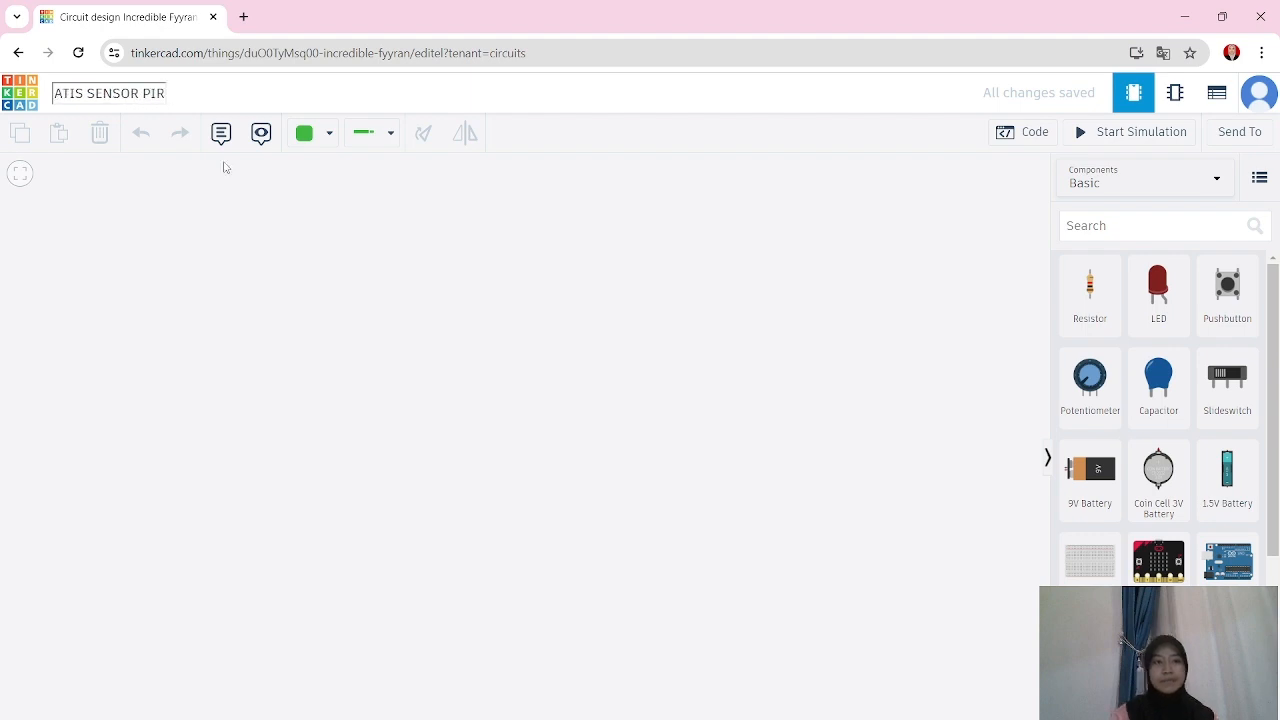
pyautogui.click(227, 167)
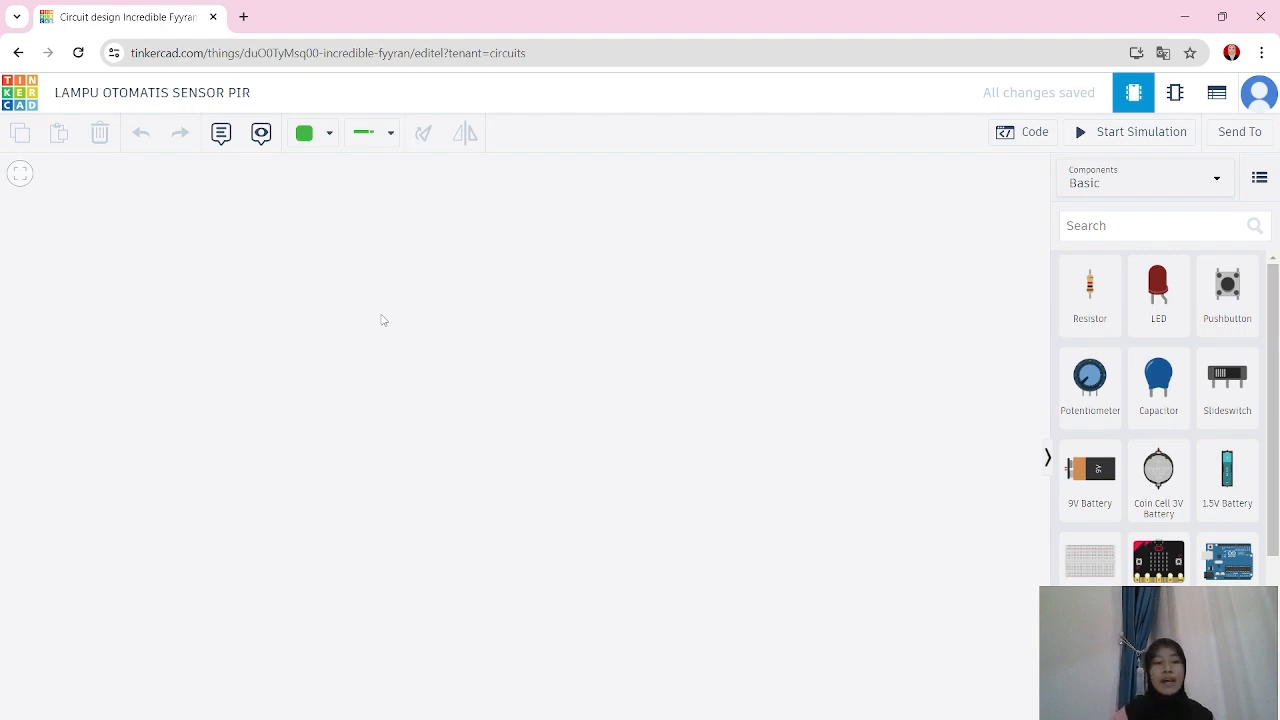
# - Add an Arduino Uno R3, a small breadboard above it and a PIR sensor at the breadboard's upper right end
pyautogui.moveTo(1228, 560); pyautogui.dragTo(385, 583)
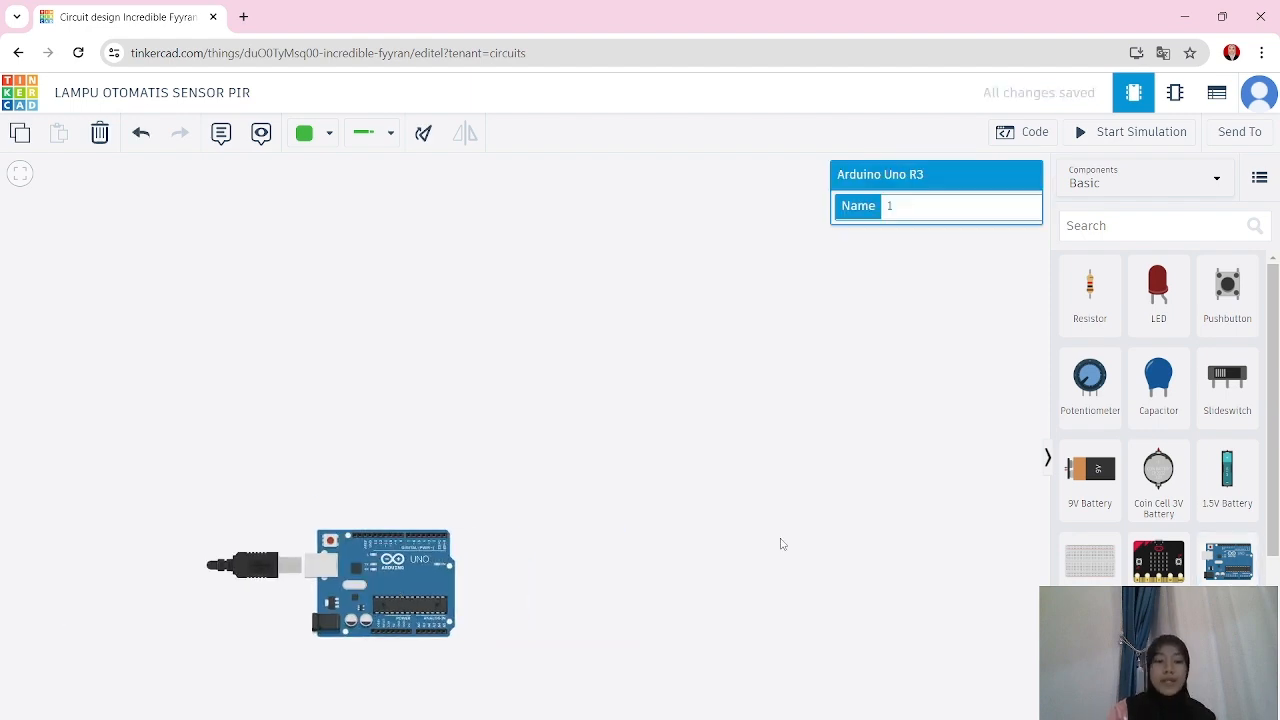
pyautogui.scroll(-3, 1158, 420)
pyautogui.moveTo(1158, 530); pyautogui.dragTo(535, 486)
pyautogui.moveTo(1090, 335); pyautogui.dragTo(544, 443)
pyautogui.moveTo(535, 486); pyautogui.dragTo(626, 433)
# - Add a power supply, a relay and a light bulb left of the breadboard, with the Arduino centred below it
pyautogui.click(1133, 225)
pyautogui.write('POWER')
pyautogui.moveTo(1227, 525); pyautogui.dragTo(336, 388)
pyautogui.tripleClick(1133, 225)
pyautogui.write('relay')
pyautogui.moveTo(1090, 340); pyautogui.dragTo(260, 410)
pyautogui.write('bul')
pyautogui.moveTo(385, 583); pyautogui.dragTo(525, 600)
pyautogui.moveTo(260, 410); pyautogui.dragTo(286, 434)
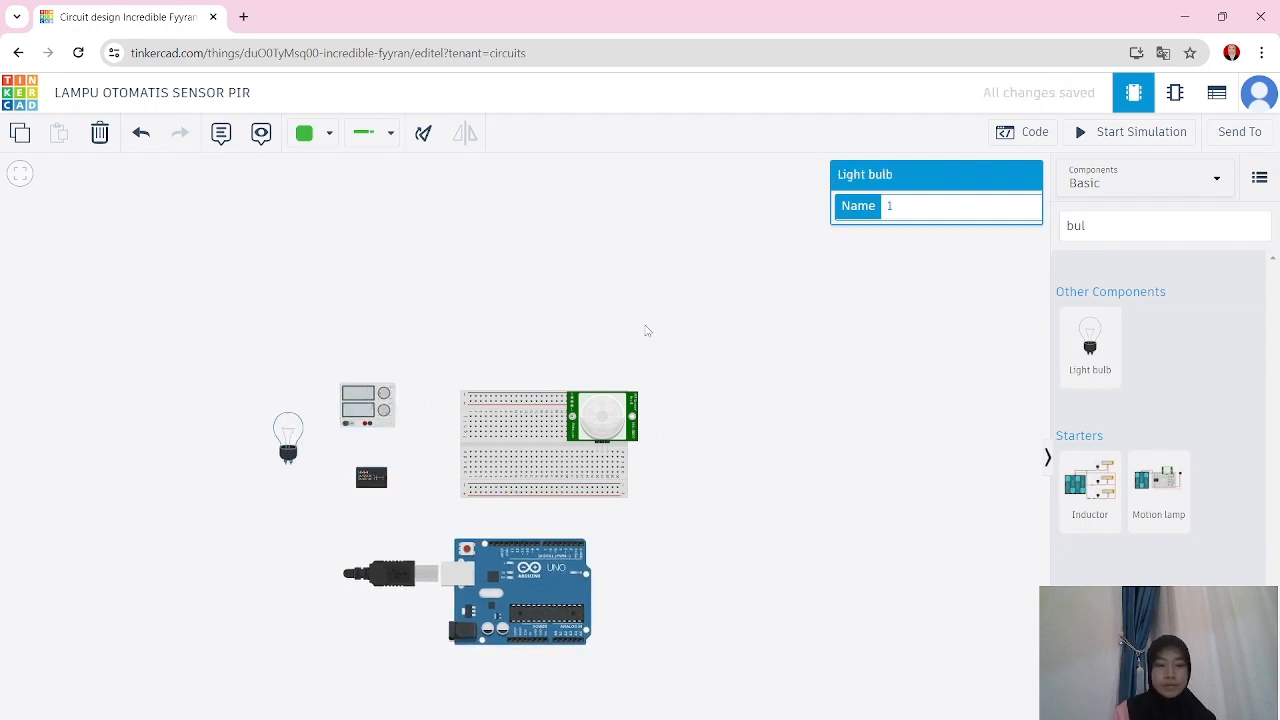
# - Wire the Arduino's 5V in red to the breadboard's lower positive rail and GND in black to the lower negative rail
pyautogui.scroll(2, 506, 567)
pyautogui.click(555, 702)
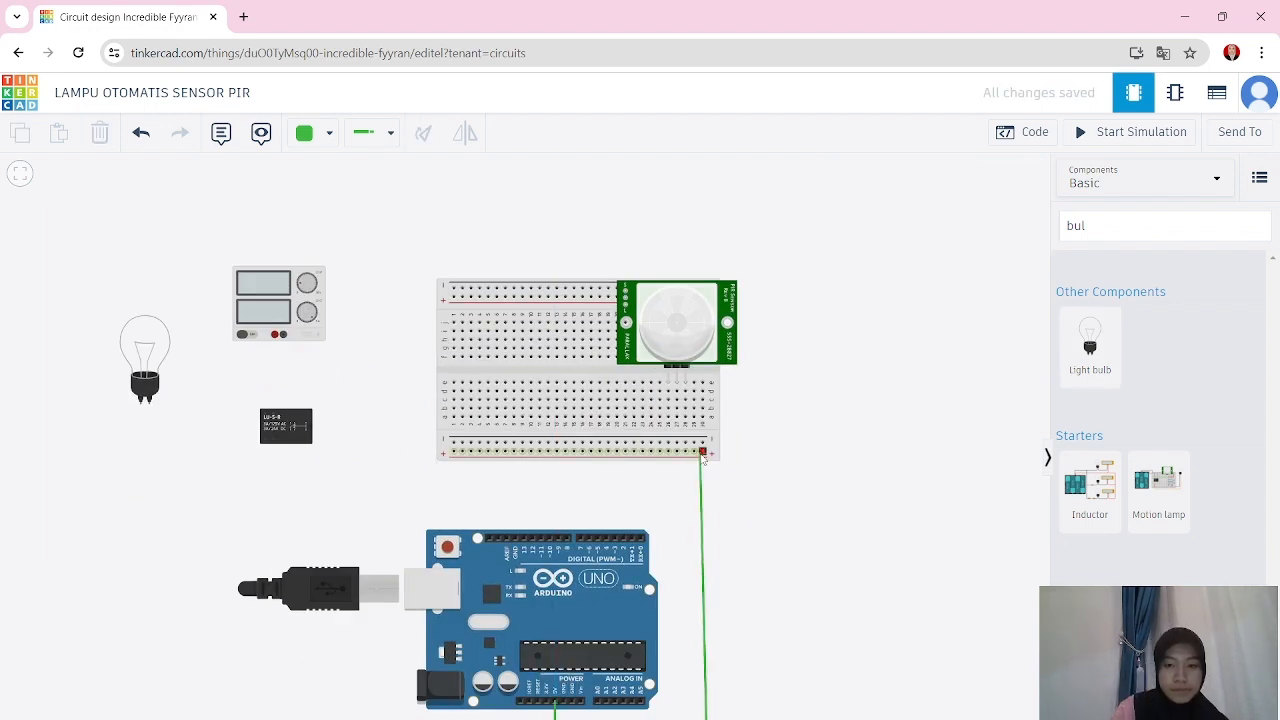
pyautogui.click(703, 451)
pyautogui.click(563, 703)
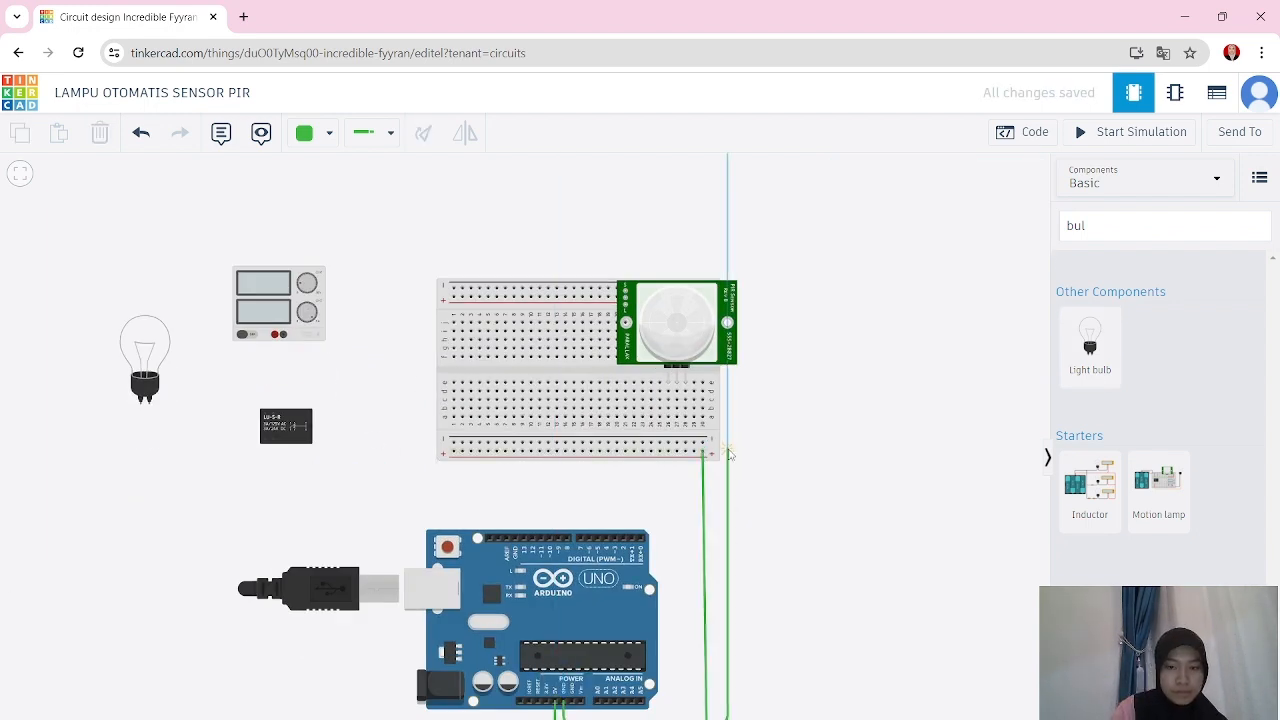
pyautogui.click(724, 443)
pyautogui.click(329, 133)
pyautogui.click(340, 214)
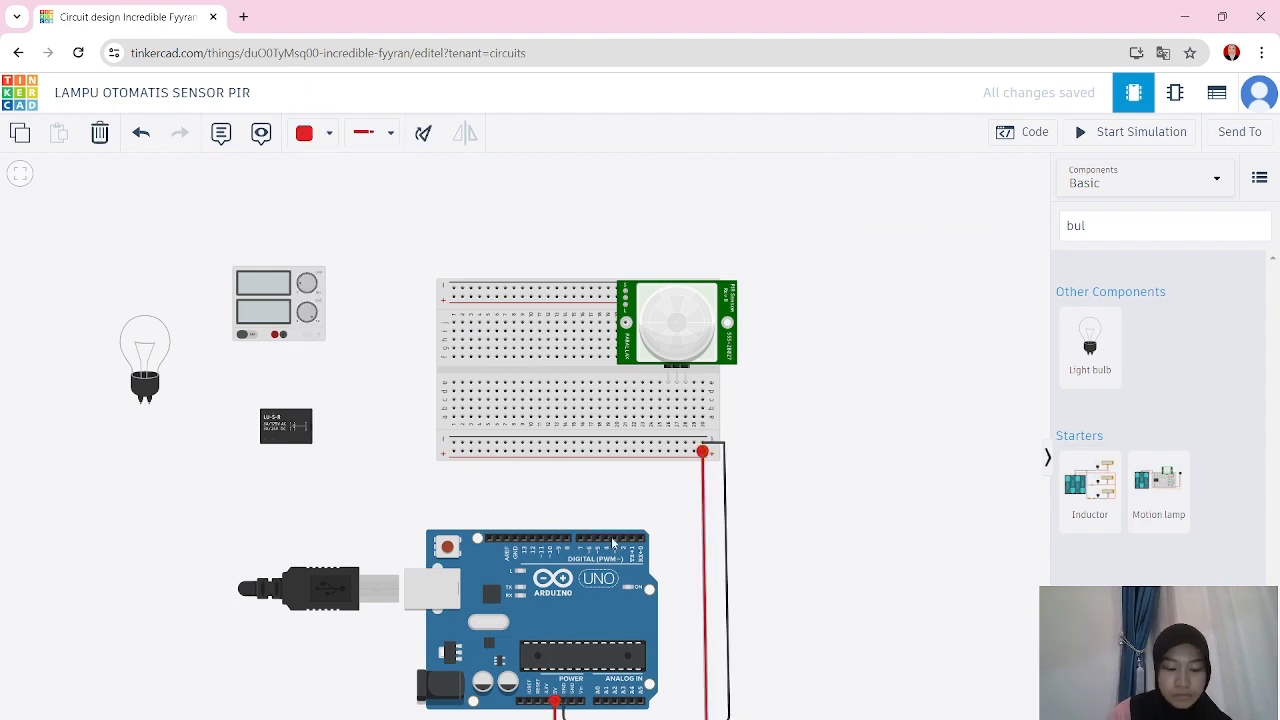
# - Wire the PIR sensor's signal to D3 in orange, and its power and ground to the lower rails in red and black
pyautogui.click(615, 538)
pyautogui.click(615, 476)
pyautogui.click(669, 366)
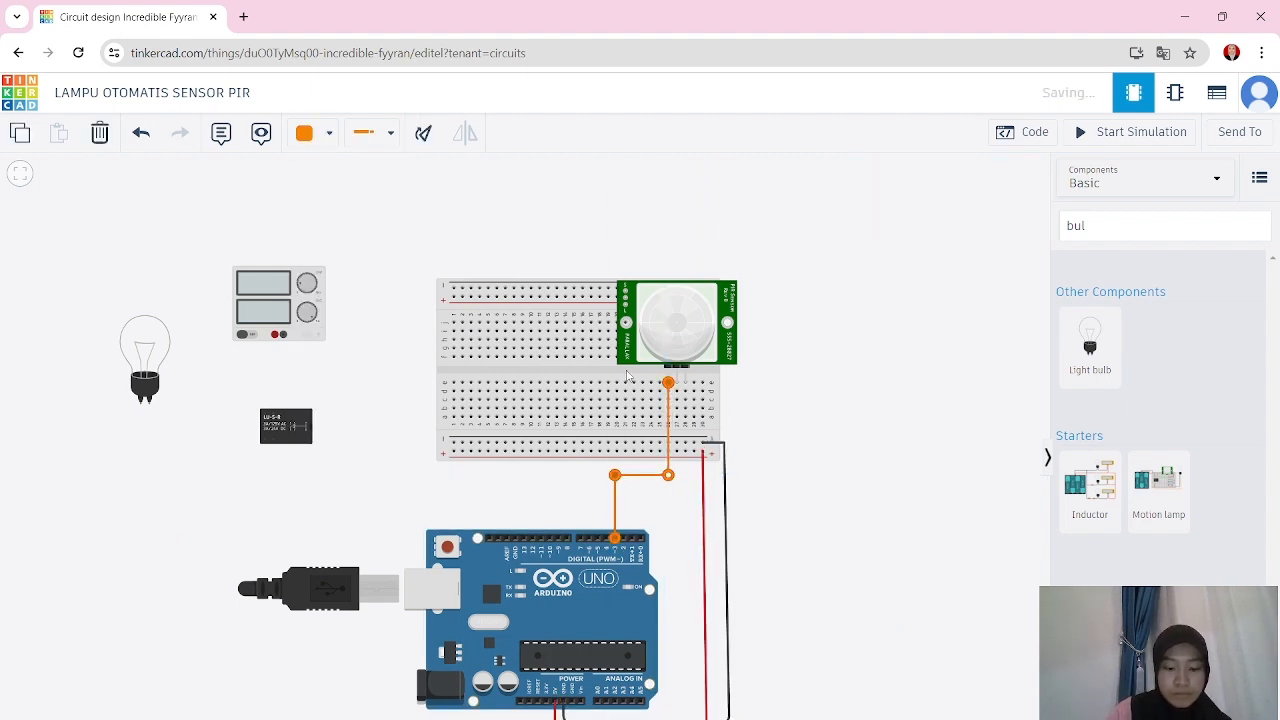
pyautogui.click(685, 417)
pyautogui.press('0')
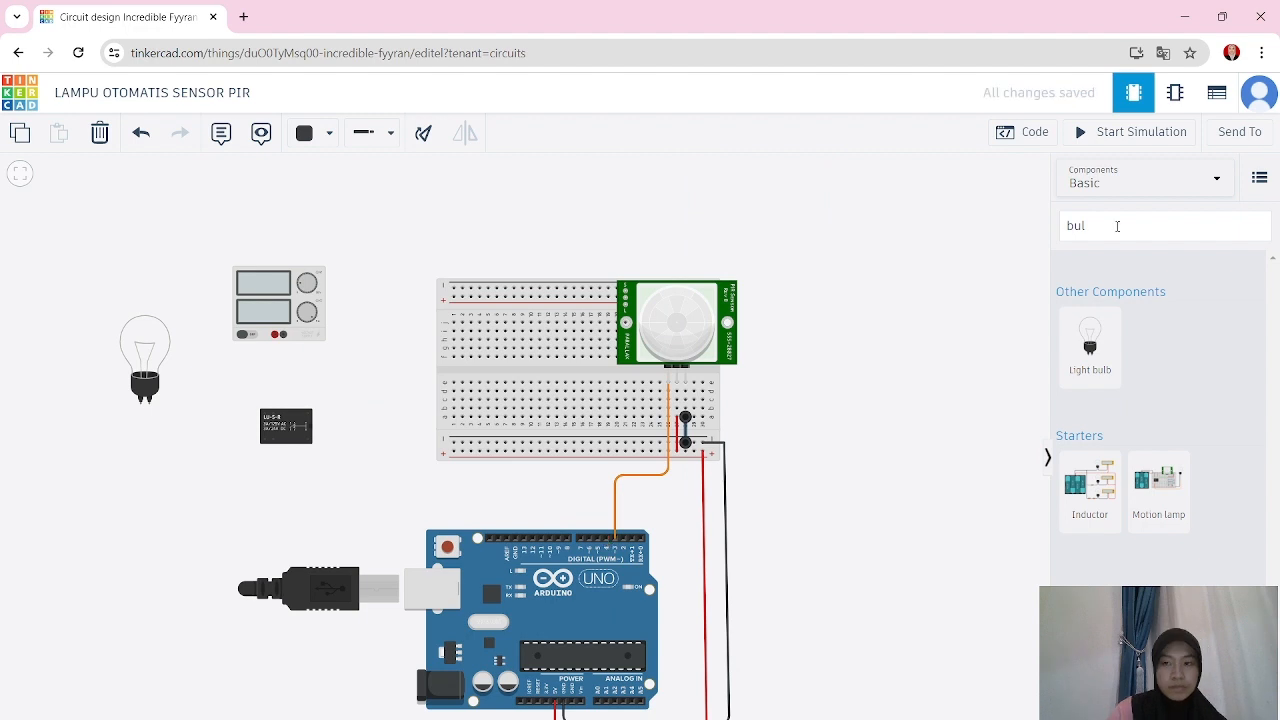
# - Place two LEDs on the breadboard left of the PIR sensor, one red and the leftmost one green
pyautogui.click(1117, 226)
pyautogui.press('BackSpace')
pyautogui.press('BackSpace')
pyautogui.press('BackSpace')
pyautogui.click(1158, 295)
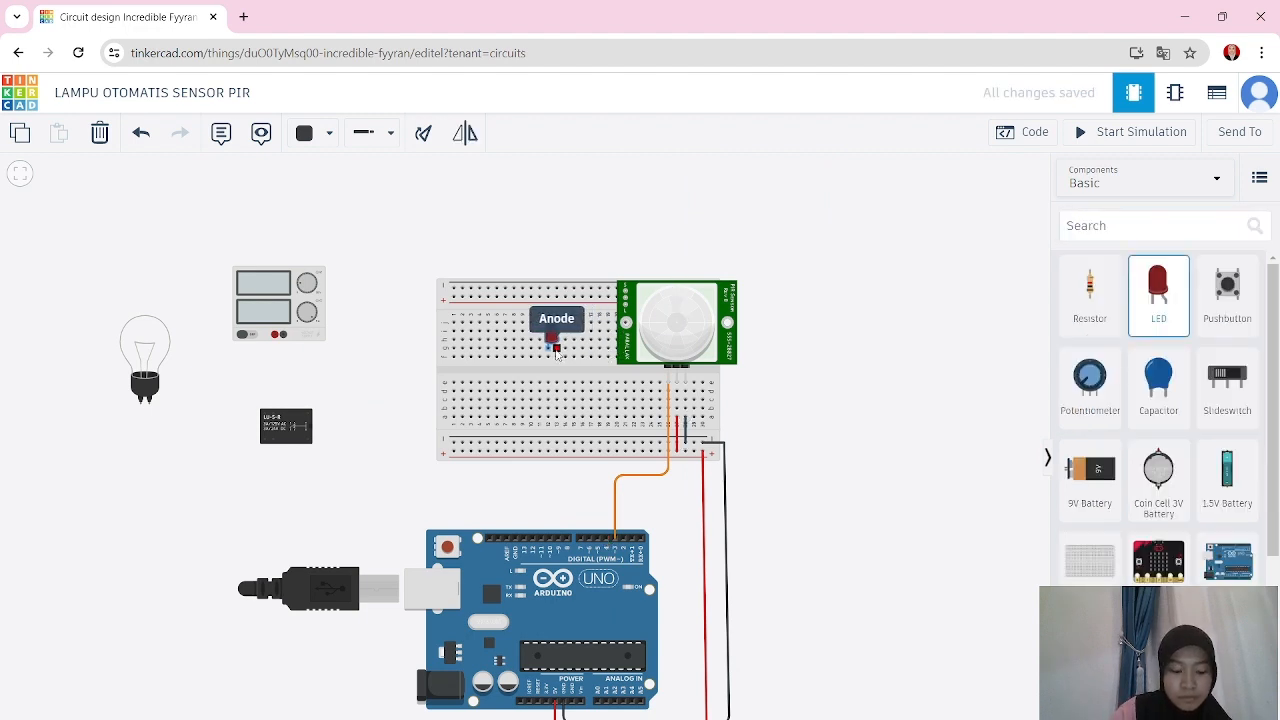
pyautogui.click(553, 338)
pyautogui.click(494, 339)
pyautogui.click(908, 237)
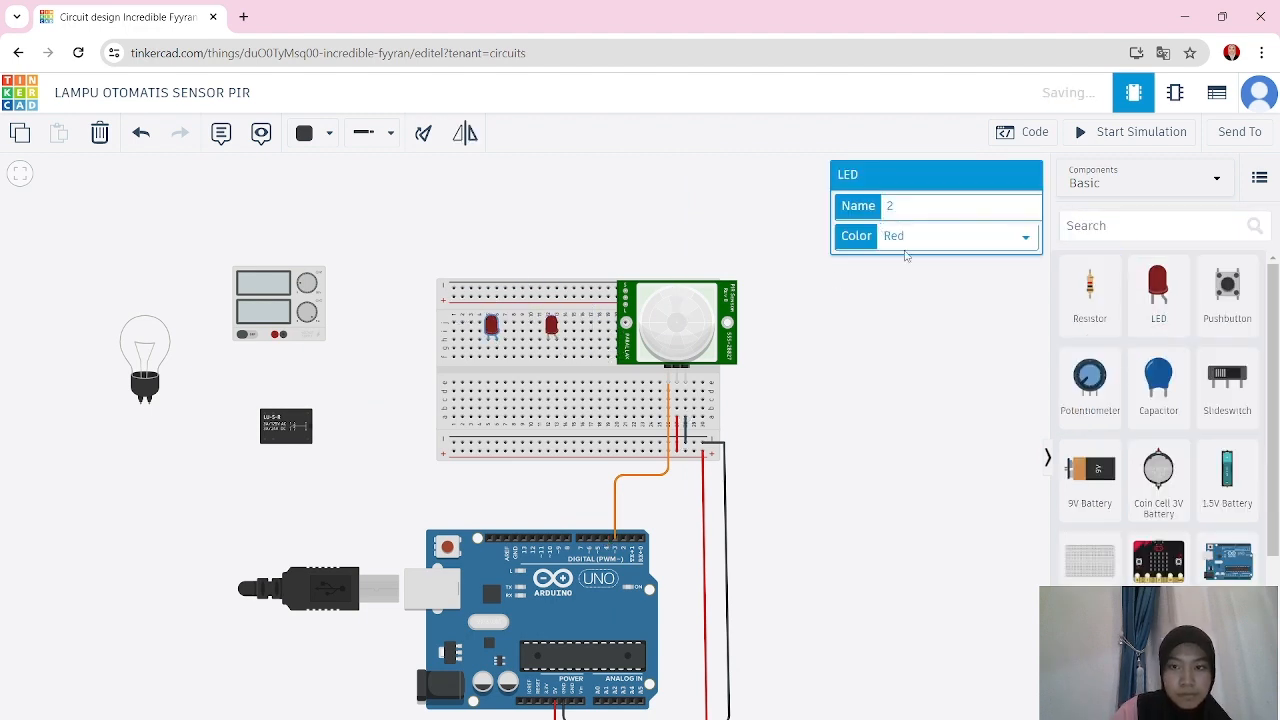
pyautogui.click(906, 289)
# - Place a resistor below each of the two LEDs, bridging the breadboard's centre gap
pyautogui.click(1090, 295)
pyautogui.click(493, 385)
pyautogui.click(1090, 295)
pyautogui.click(561, 385)
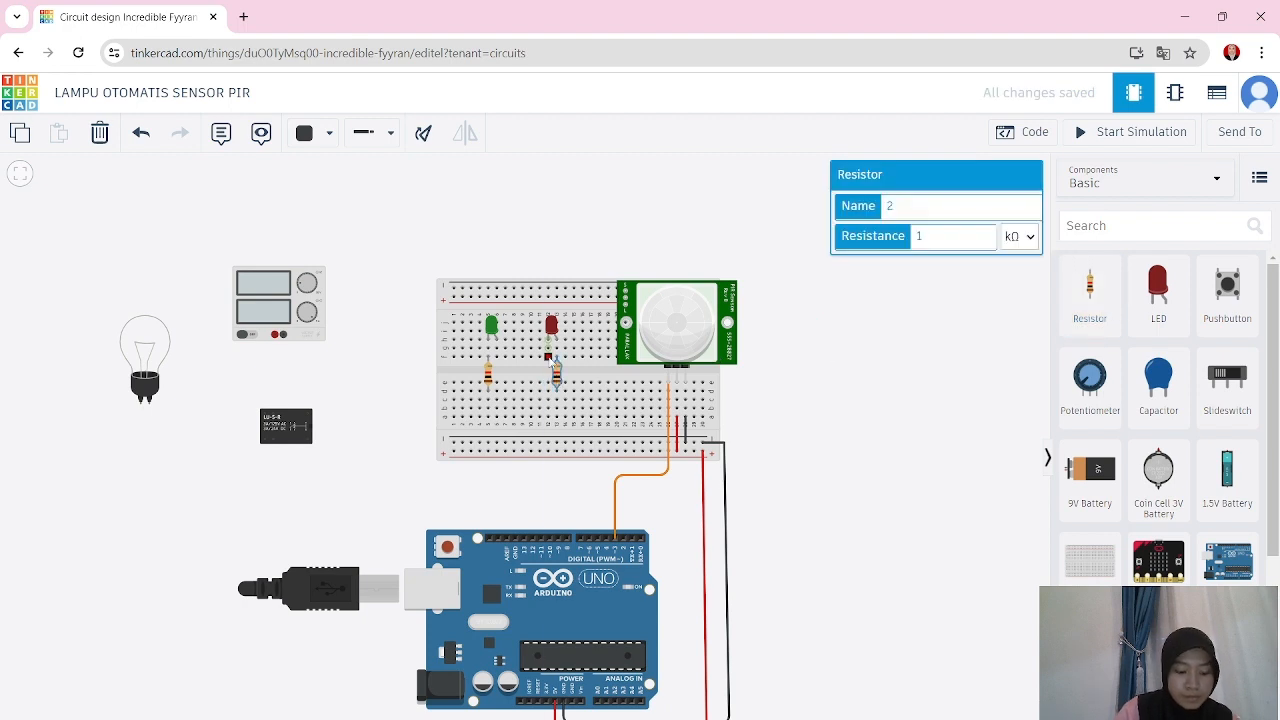
# - Wire the cathodes of both LEDs to the breadboard's lower negative rail in black
pyautogui.click(549, 357)
pyautogui.click(549, 442)
pyautogui.moveTo(481, 359); pyautogui.dragTo(473, 359)
pyautogui.hotkey('ctrl', 'z')
pyautogui.click(478, 357)
pyautogui.click(478, 443)
# - Wire the green LED's resistor to Arduino pin D5 and colour the wire turquoise
pyautogui.click(487, 418)
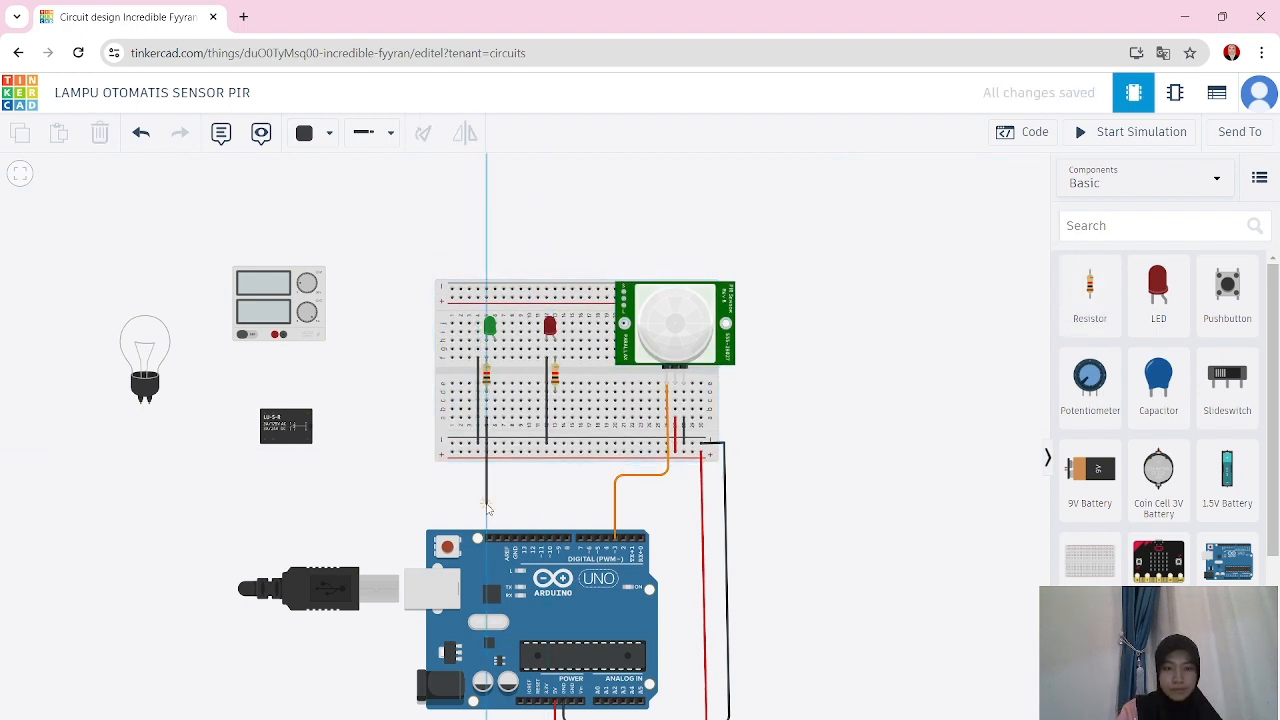
pyautogui.click(487, 480)
pyautogui.click(592, 481)
pyautogui.click(599, 538)
pyautogui.moveTo(592, 480); pyautogui.dragTo(600, 480)
pyautogui.click(314, 132)
pyautogui.click(340, 352)
# - Wire Arduino pin D4 to the red LED's resistor and colour the wire yellow
pyautogui.click(608, 538)
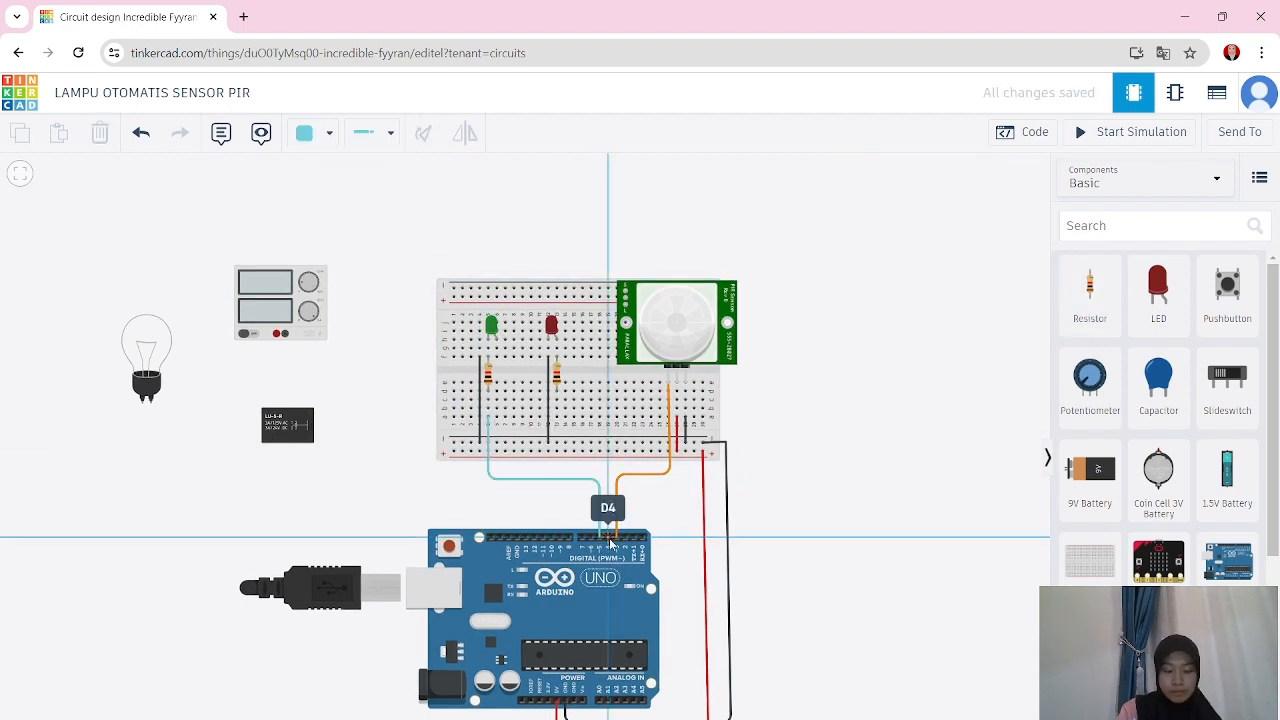
pyautogui.click(608, 468)
pyautogui.click(557, 468)
pyautogui.click(557, 420)
pyautogui.click(304, 132)
pyautogui.click(345, 273)
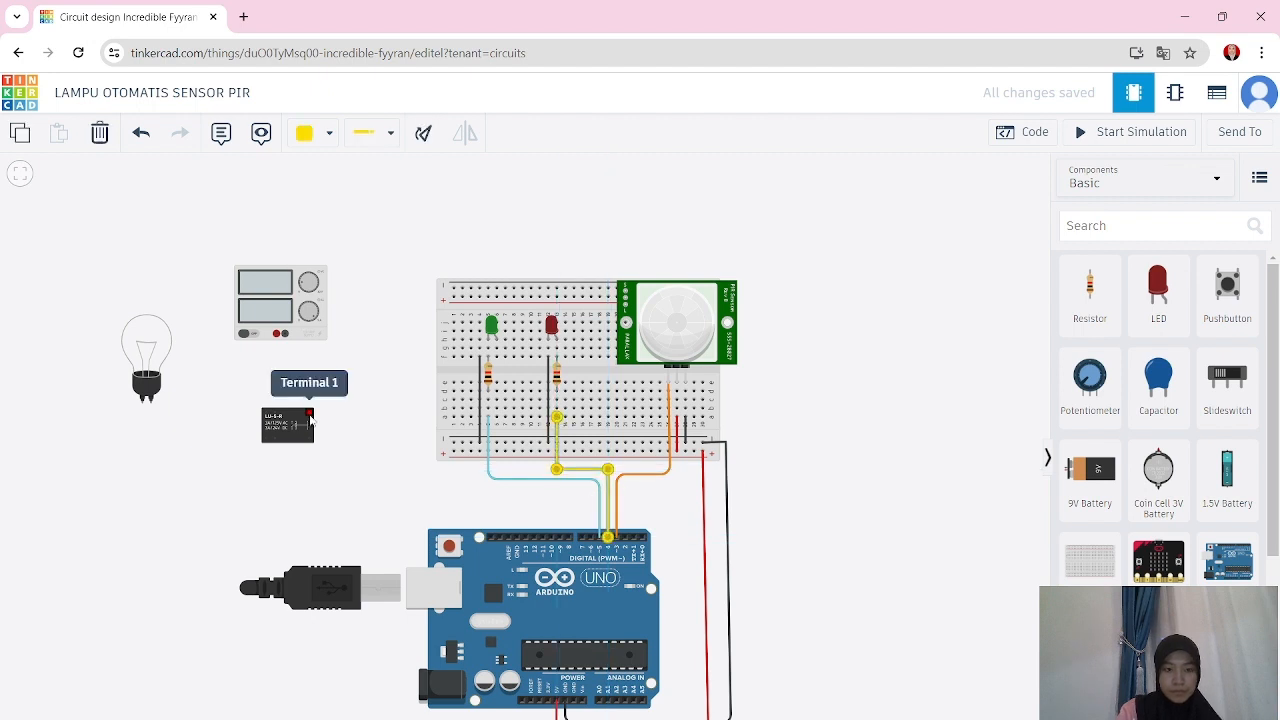
# - Route a green wire from the relay's upper right terminal around the relay to Arduino pin D6
pyautogui.click(310, 411)
pyautogui.click(326, 394)
pyautogui.click(326, 512)
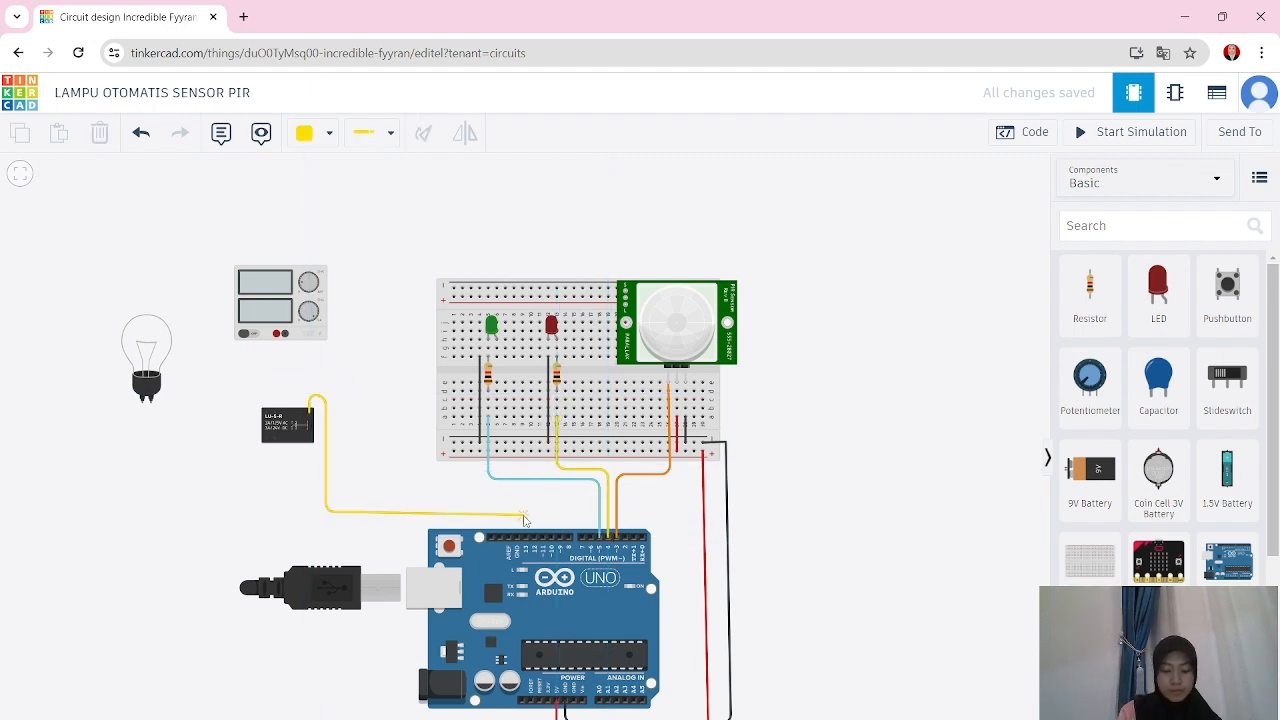
pyautogui.click(592, 512)
pyautogui.click(592, 538)
# - Connect the relay's lower terminals with two looped wires running beneath the relay
pyautogui.click(266, 442)
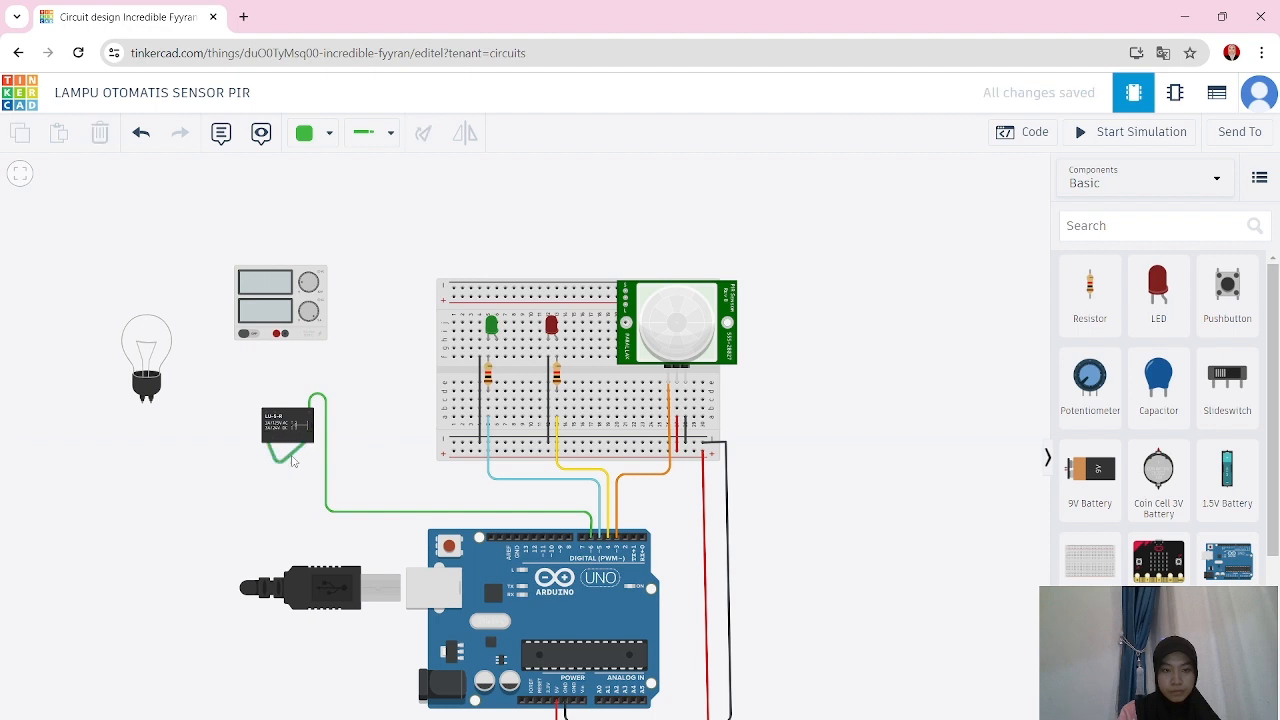
pyautogui.press('Escape')
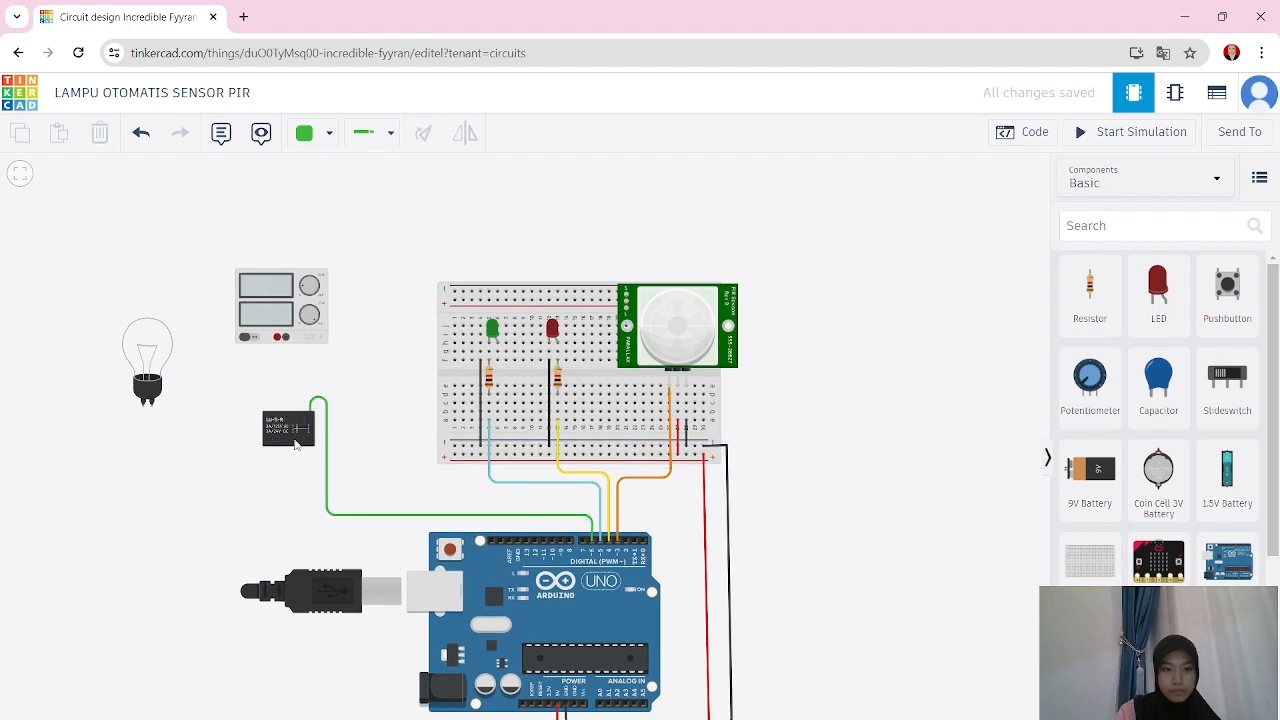
pyautogui.click(267, 442)
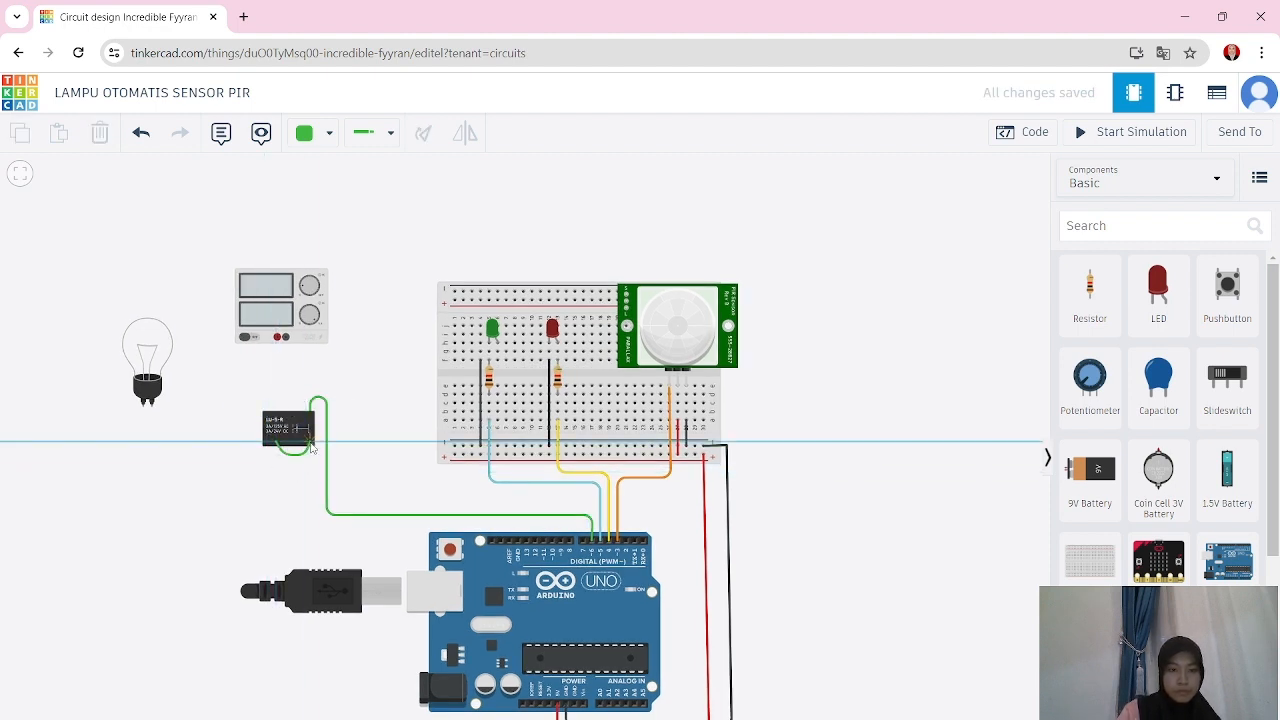
pyautogui.click(270, 463)
pyautogui.click(310, 463)
pyautogui.click(311, 442)
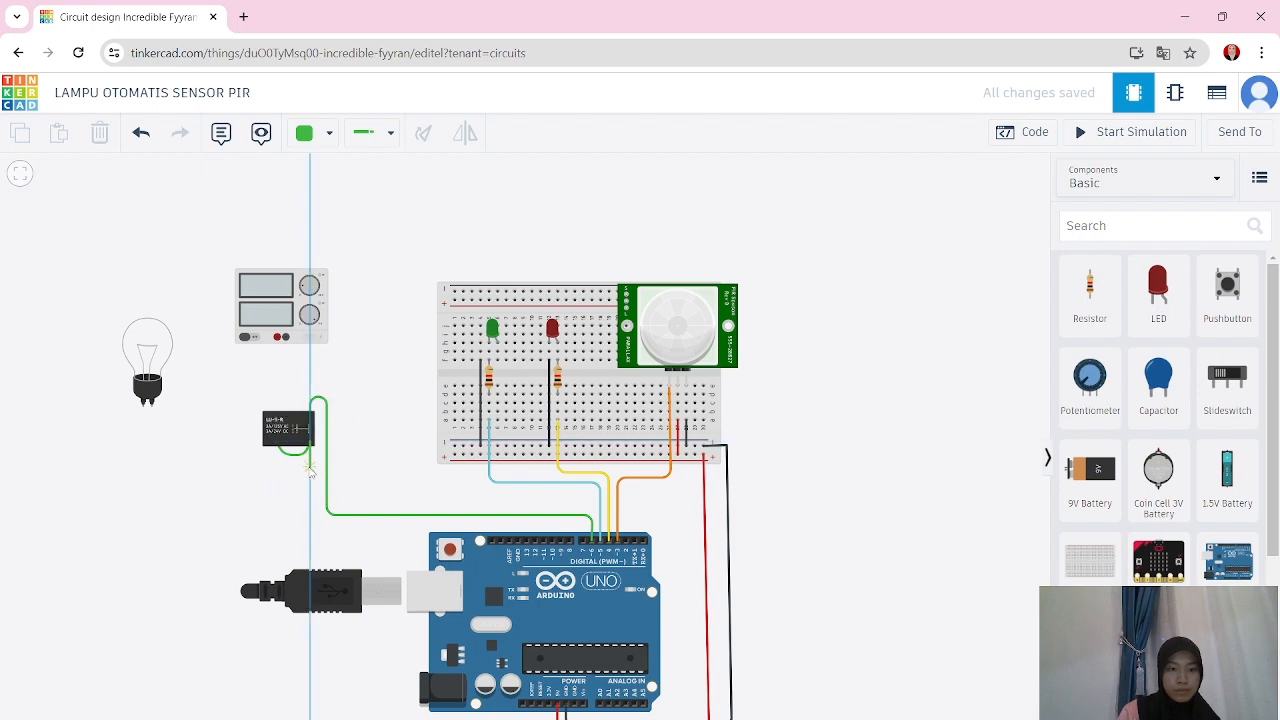
pyautogui.click(304, 466)
# - Wire the bulb's left terminal to the relay and its right terminal to the power supply's negative terminal in black
pyautogui.click(147, 406)
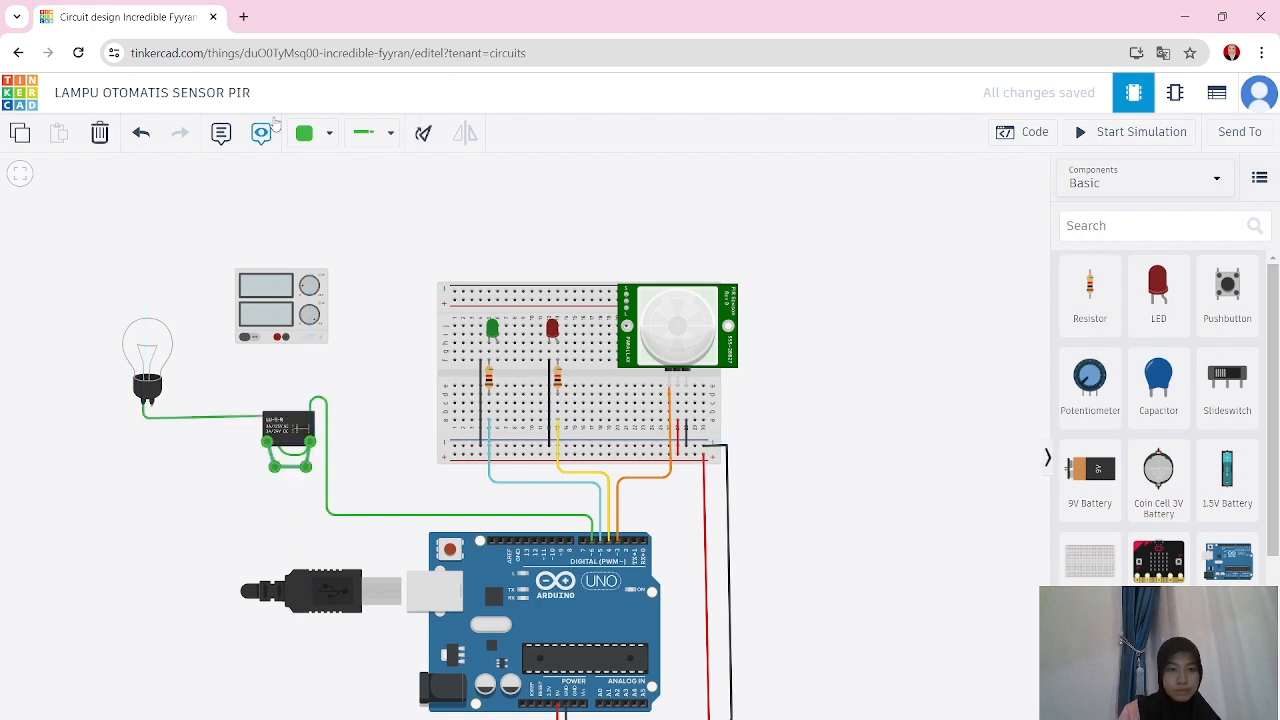
pyautogui.click(265, 417)
pyautogui.click(152, 404)
pyautogui.click(286, 406)
pyautogui.click(286, 337)
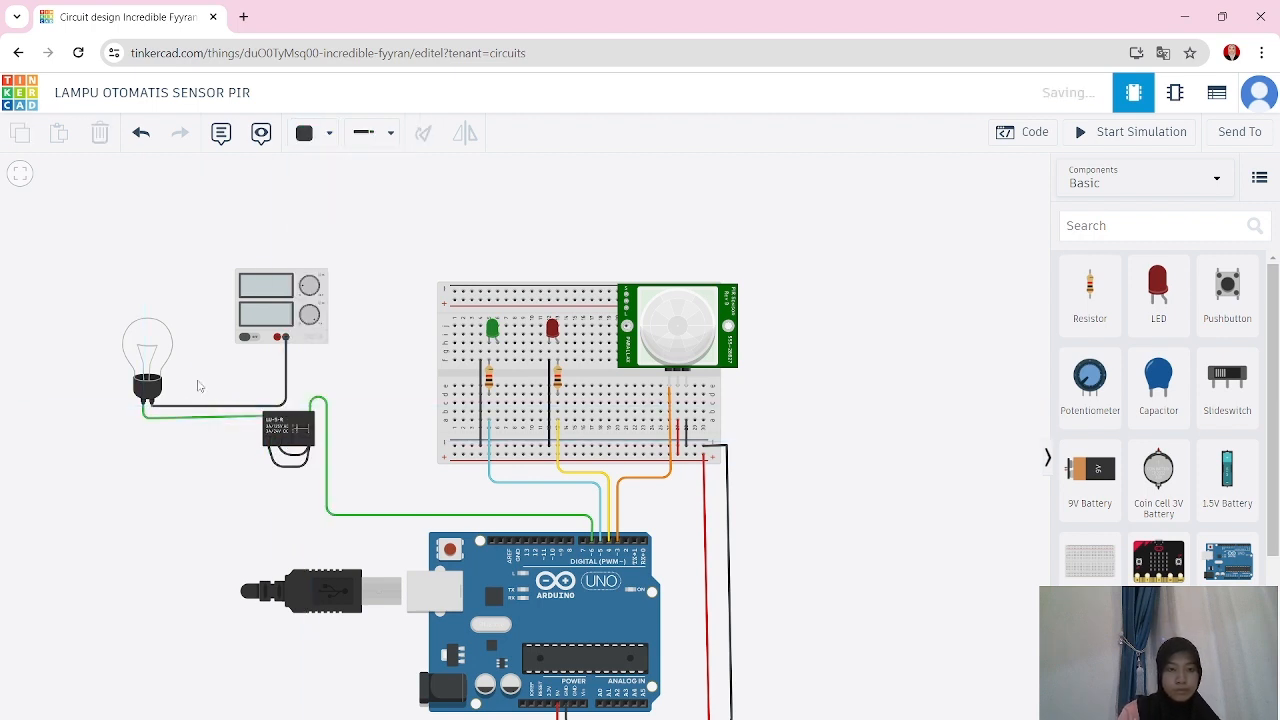
# - Colour the wire between the bulb and the relay red and straighten its corner below the bulb
pyautogui.click(203, 416)
pyautogui.click(315, 133)
pyautogui.click(336, 219)
pyautogui.moveTo(143, 418); pyautogui.dragTo(143, 415)
pyautogui.click(205, 372)
# - Wire the power supply's positive terminal to the relay's upper right terminal in red
pyautogui.click(277, 337)
pyautogui.click(277, 391)
pyautogui.click(310, 391)
pyautogui.click(310, 413)
# - Delete the green wire between the relay's upper right terminal and Arduino pin D6
pyautogui.click(326, 412)
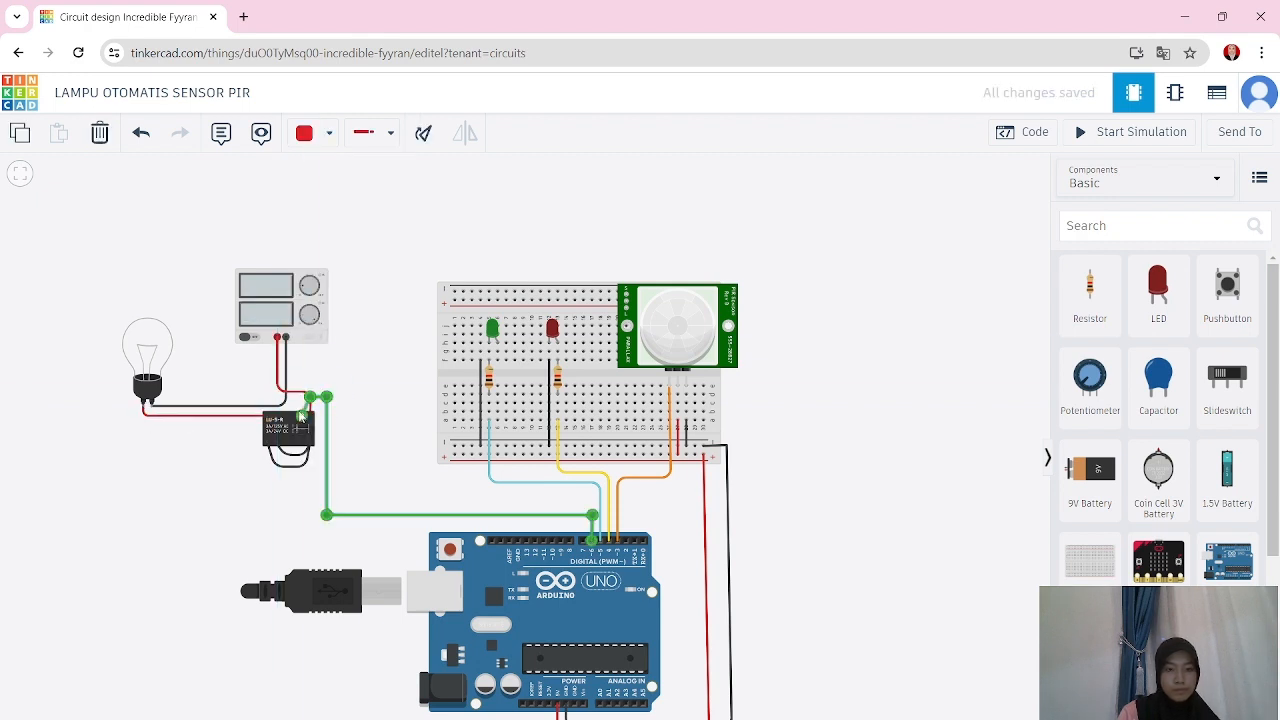
pyautogui.moveTo(311, 399); pyautogui.dragTo(310, 396)
pyautogui.click(366, 395)
pyautogui.click(319, 402)
pyautogui.press('Delete')
# - Route a green wire with straight corners from the relay's upper left terminal around the relay to Arduino pin D6
pyautogui.click(276, 415)
pyautogui.click(276, 394)
pyautogui.click(323, 394)
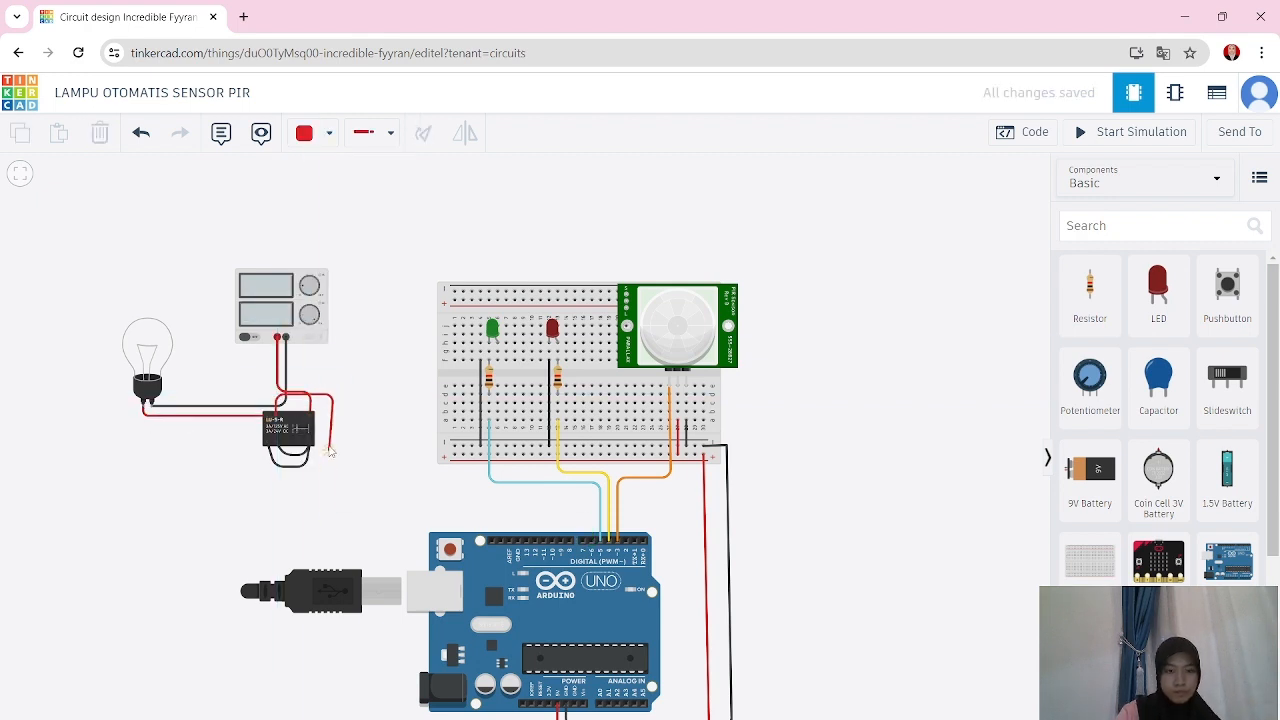
pyautogui.click(323, 512)
pyautogui.click(590, 517)
pyautogui.click(591, 540)
pyautogui.moveTo(323, 512); pyautogui.dragTo(323, 517)
pyautogui.moveTo(590, 517); pyautogui.dragTo(591, 517)
pyautogui.click(315, 133)
pyautogui.click(336, 300)
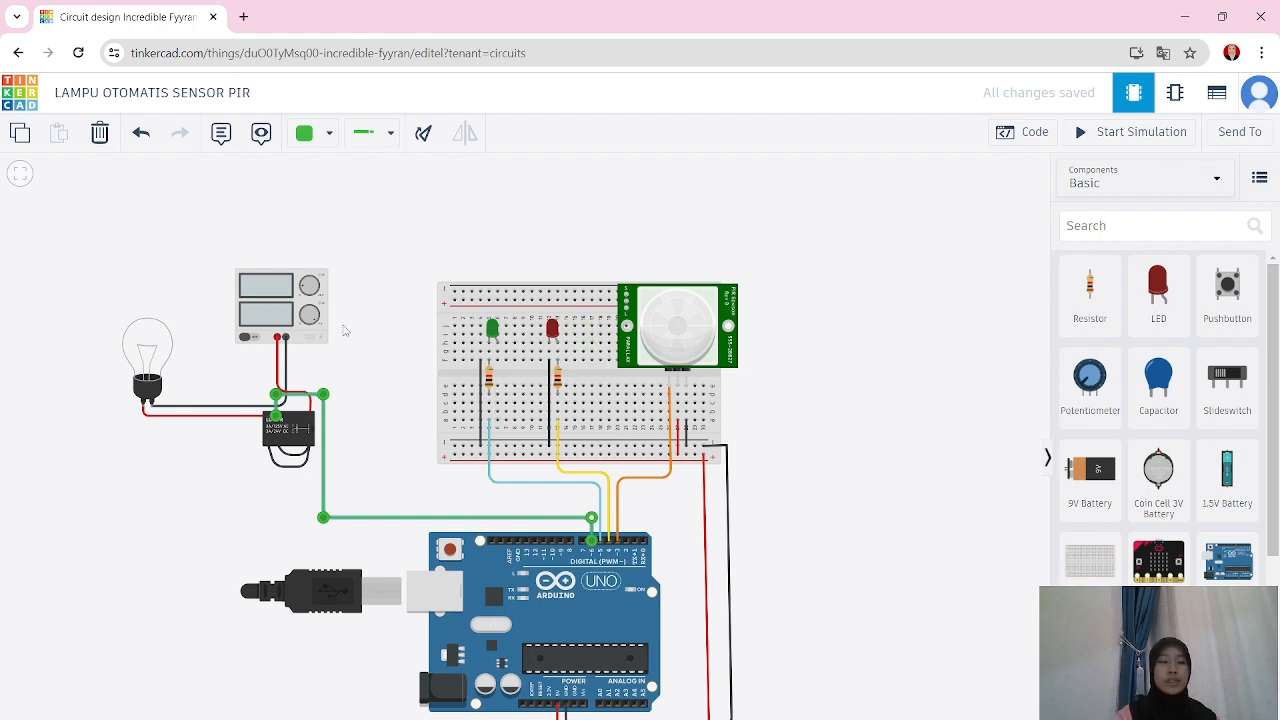
# - Set the power supply's voltage to 12
pyautogui.click(272, 300)
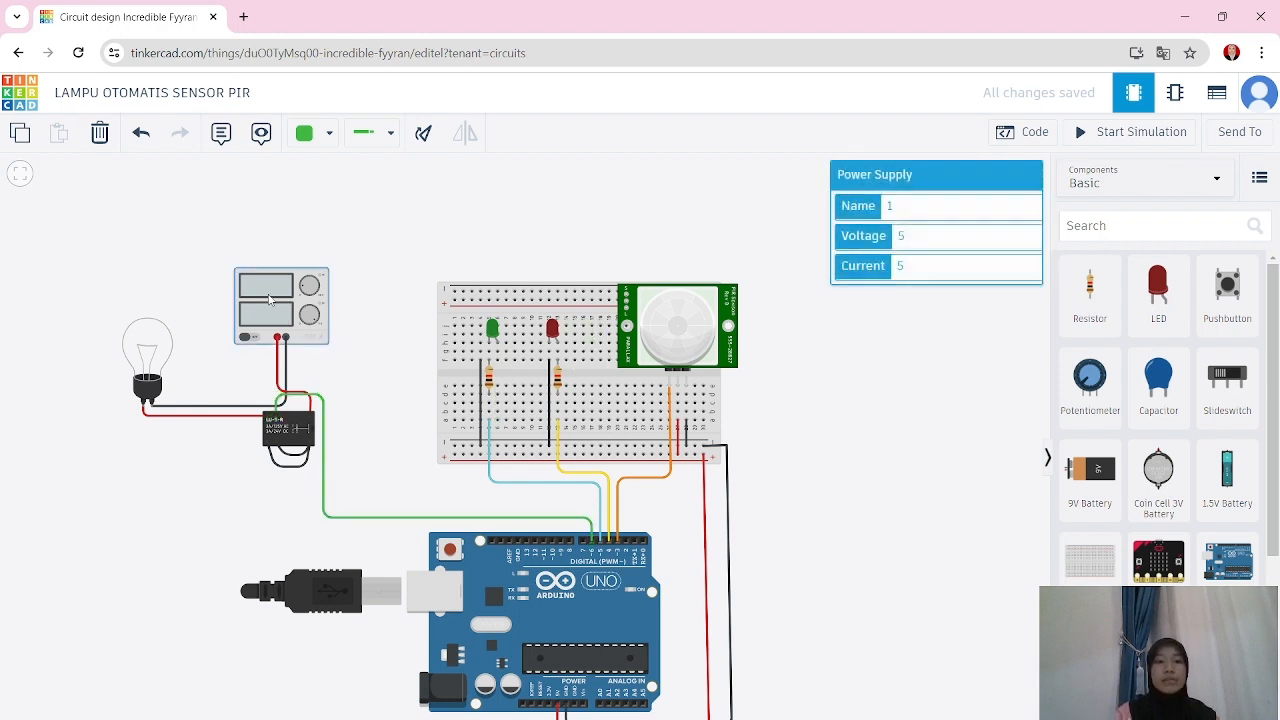
pyautogui.click(932, 240)
pyautogui.press('BackSpace')
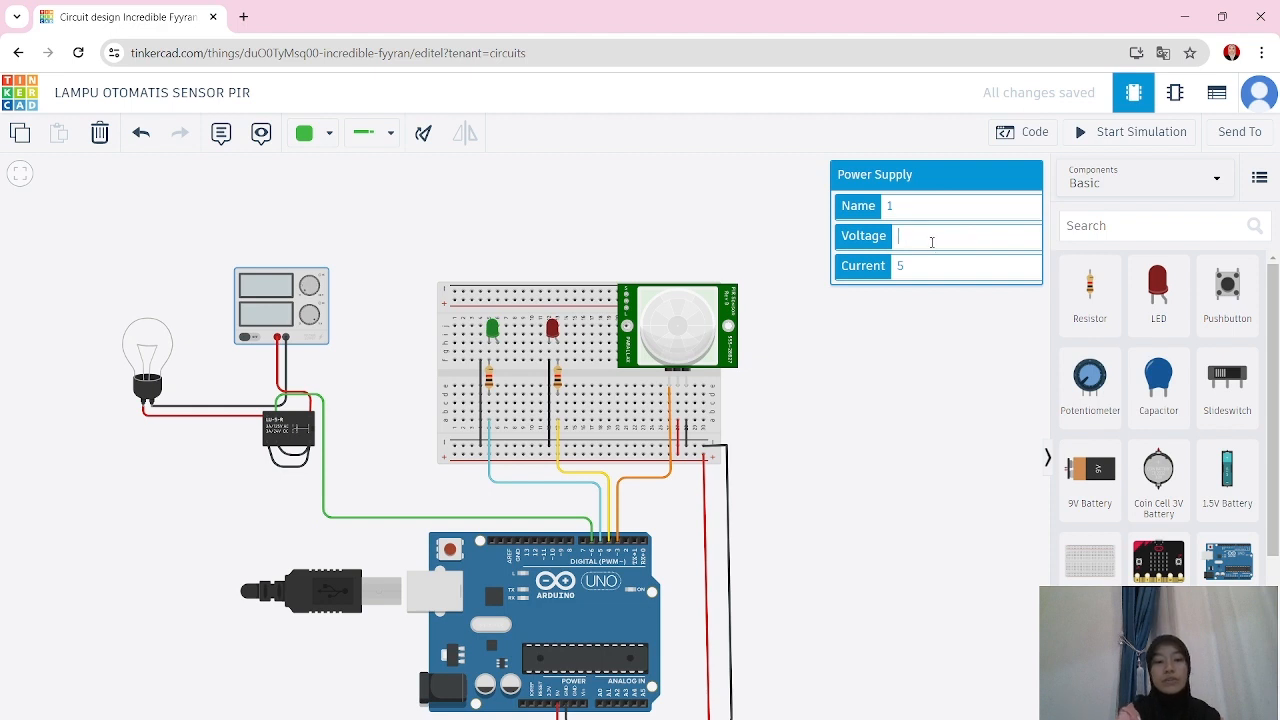
pyautogui.write('12')
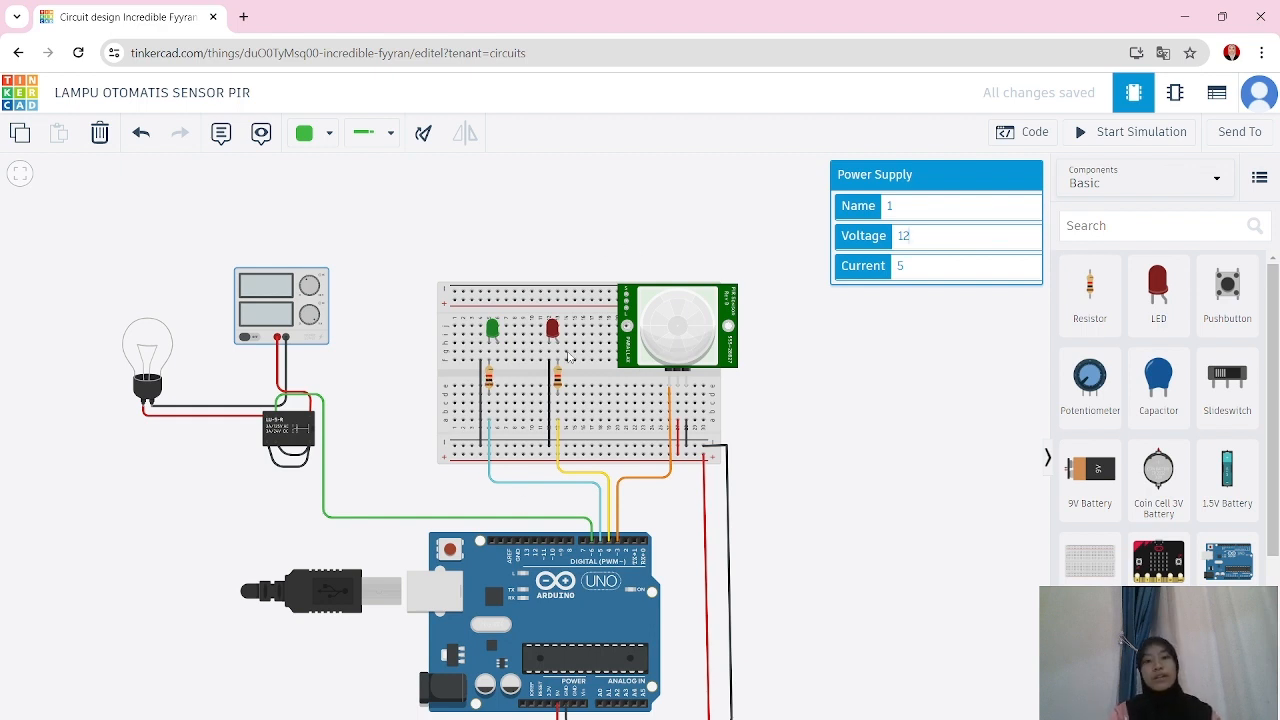
pyautogui.click(827, 291)
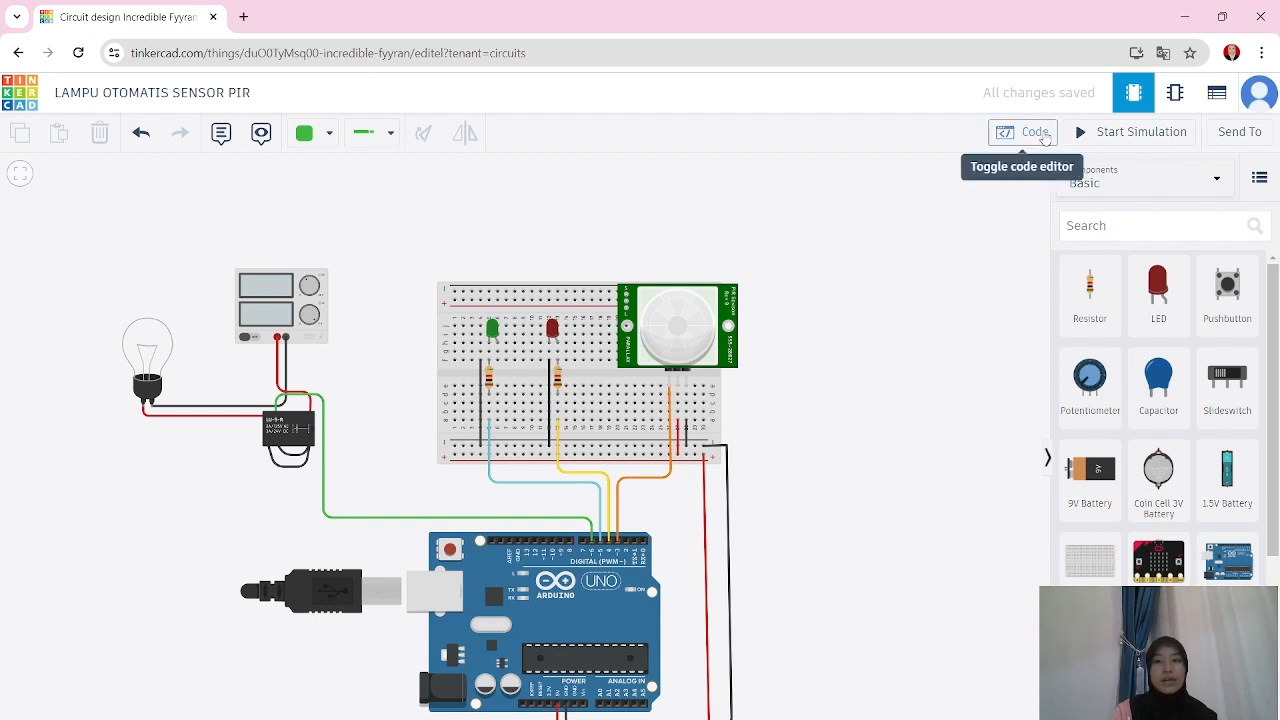
# - Open the Arduino's code editor and switch it from Blocks to Text, accepting the loss of the blocks
pyautogui.click(1045, 140)
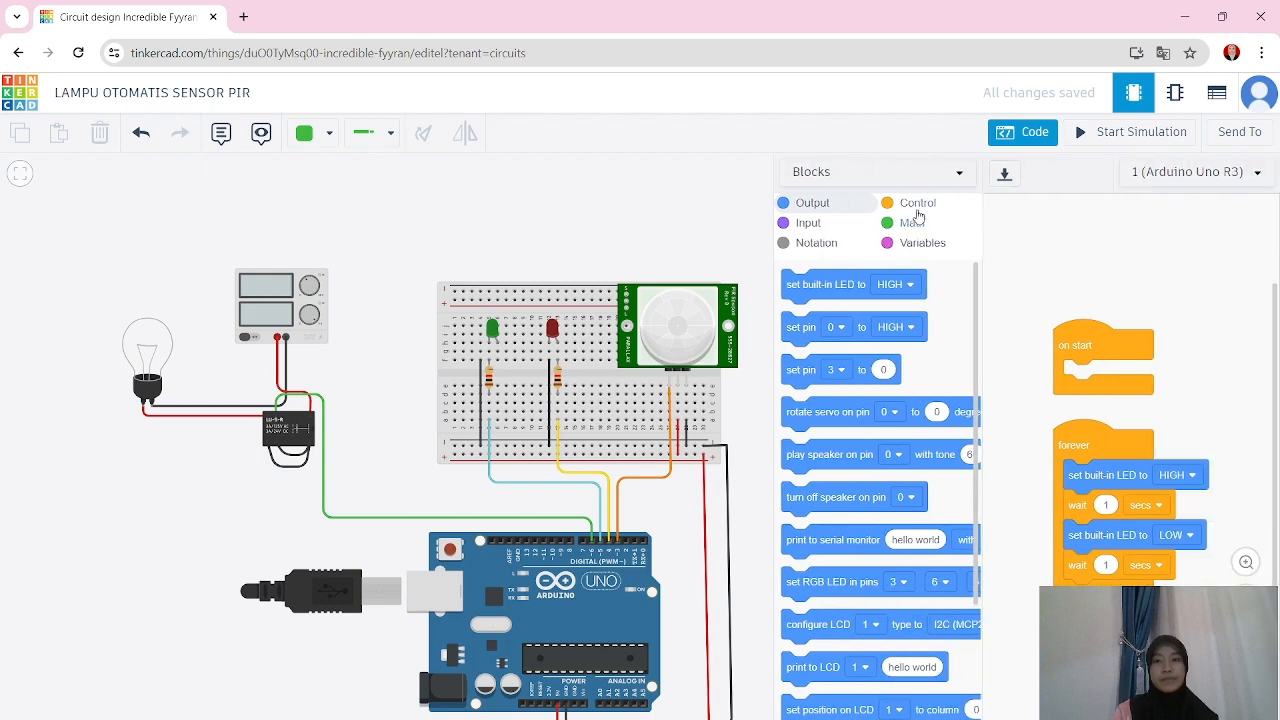
pyautogui.click(853, 182)
pyautogui.click(838, 240)
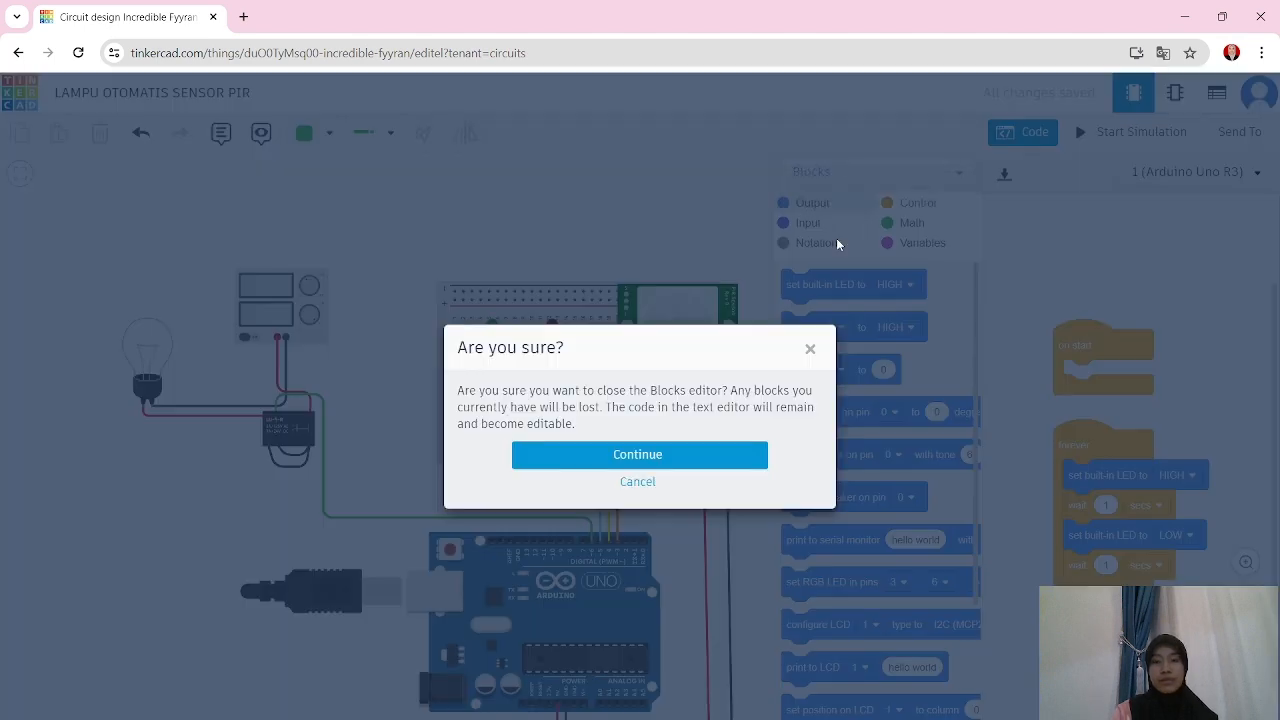
pyautogui.click(663, 458)
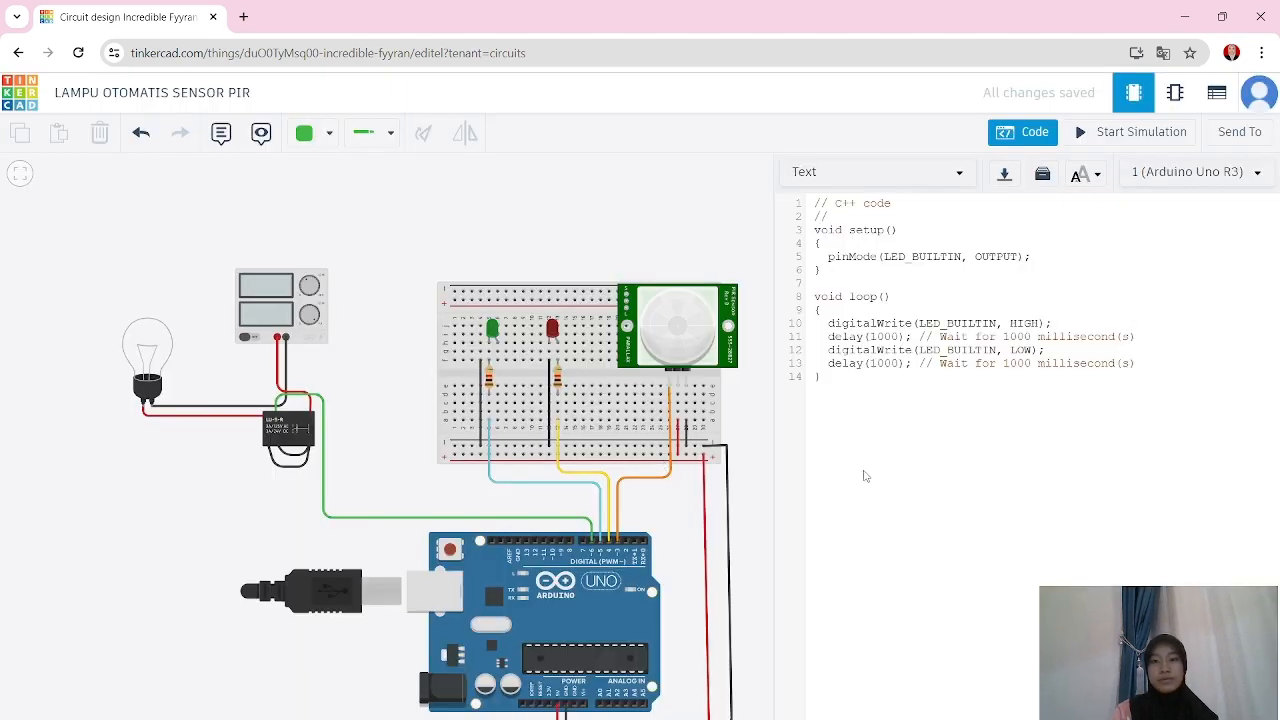
# - Replace the default code with the copied PIR lamp sketch that reads pin 3 and controls pins 4, 5 and 6
pyautogui.moveTo(836, 381); pyautogui.dragTo(811, 202)
pyautogui.press('BackSpace')
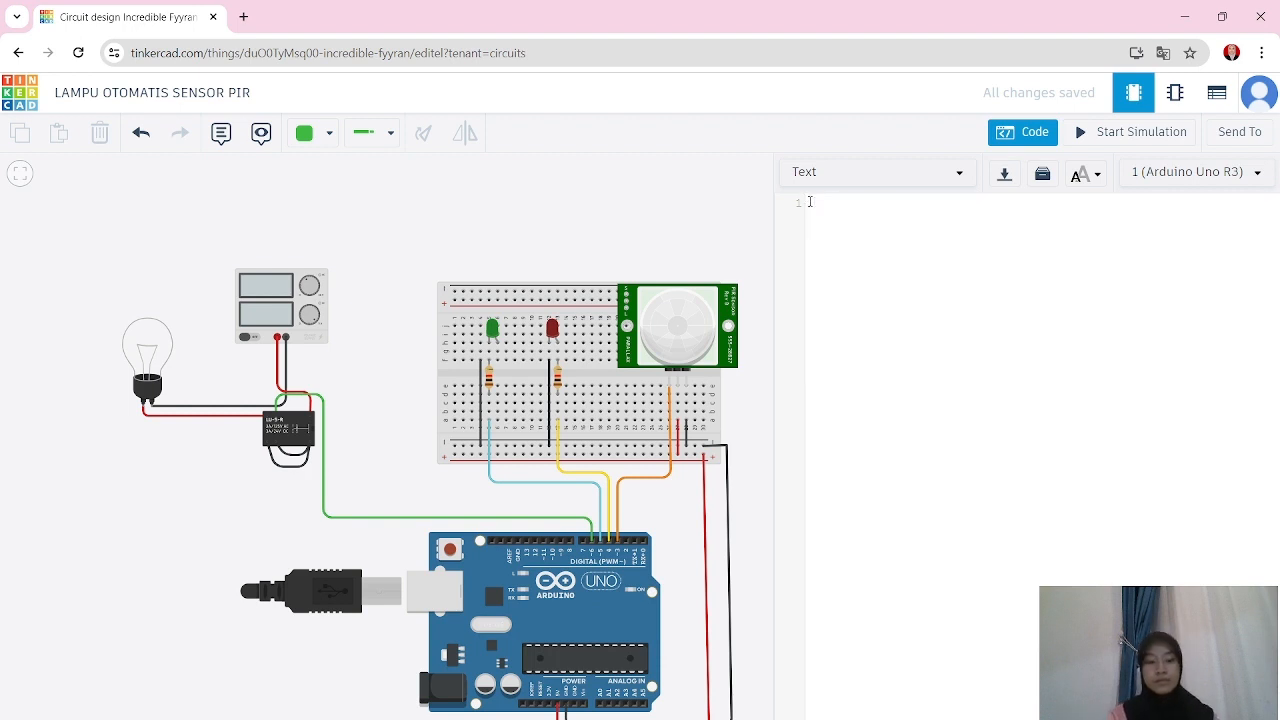
pyautogui.hotkey('ctrl', 'v')
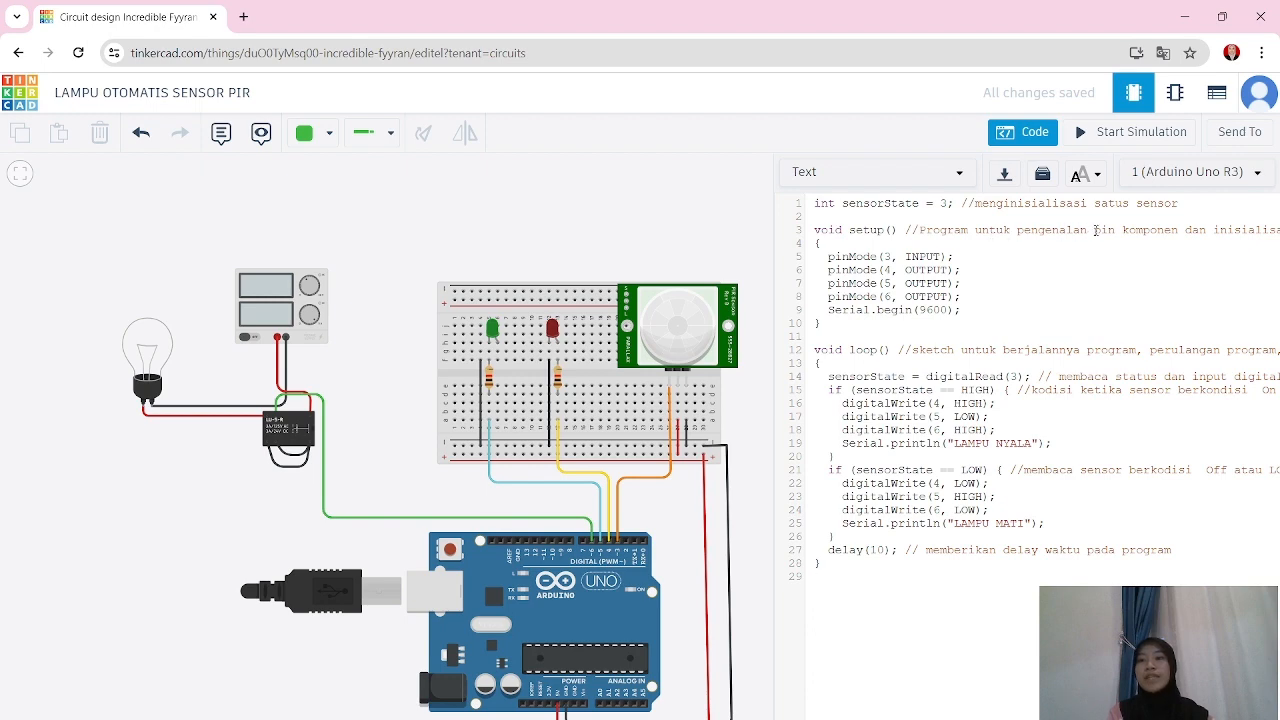
# - Review the sketch's comments and the pinMode lines in setup that configure output pins 4, 5 and 6
pyautogui.hscroll(3, 1157, 233)
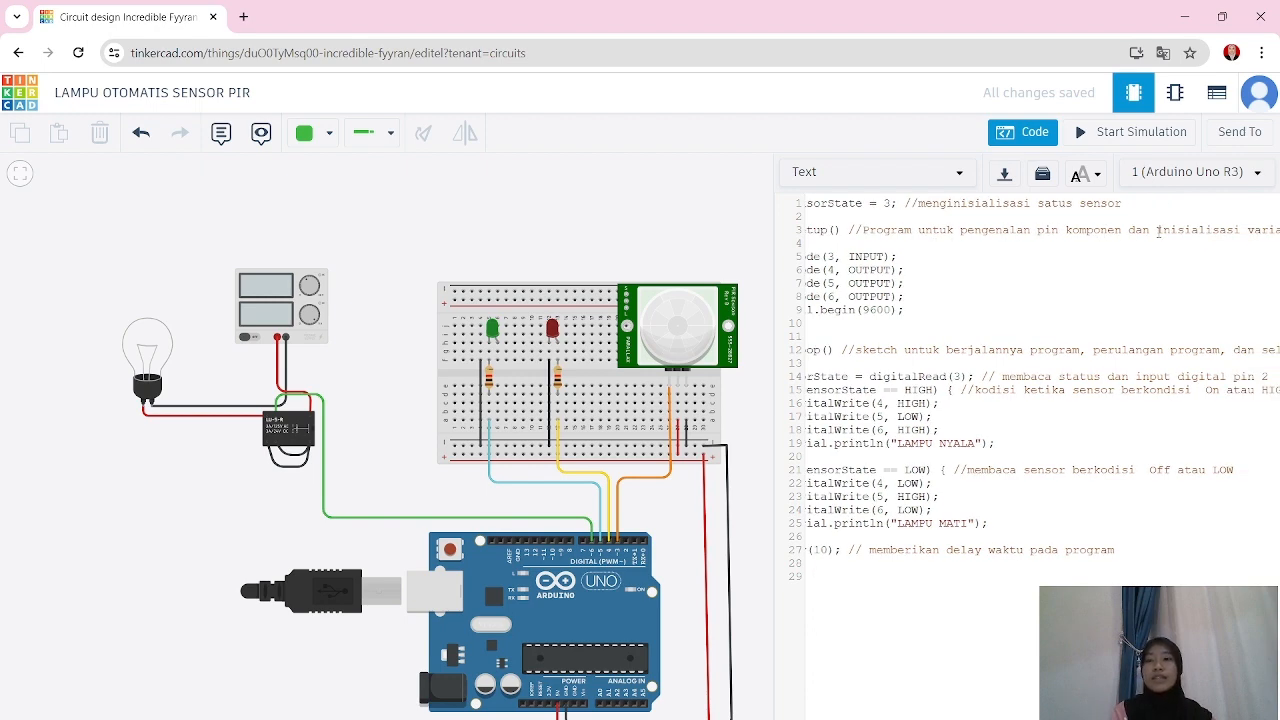
pyautogui.hscroll(-3, 1158, 233)
pyautogui.hscroll(-1, 1158, 231)
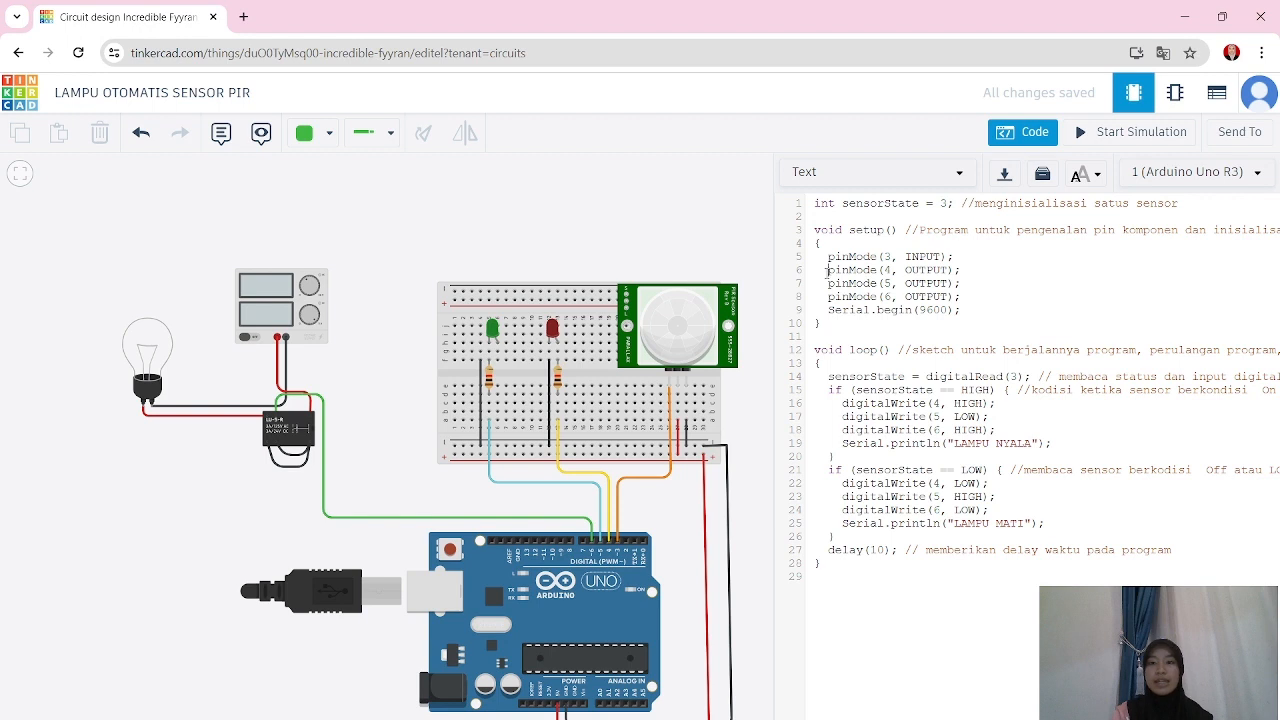
pyautogui.moveTo(827, 270); pyautogui.dragTo(955, 299)
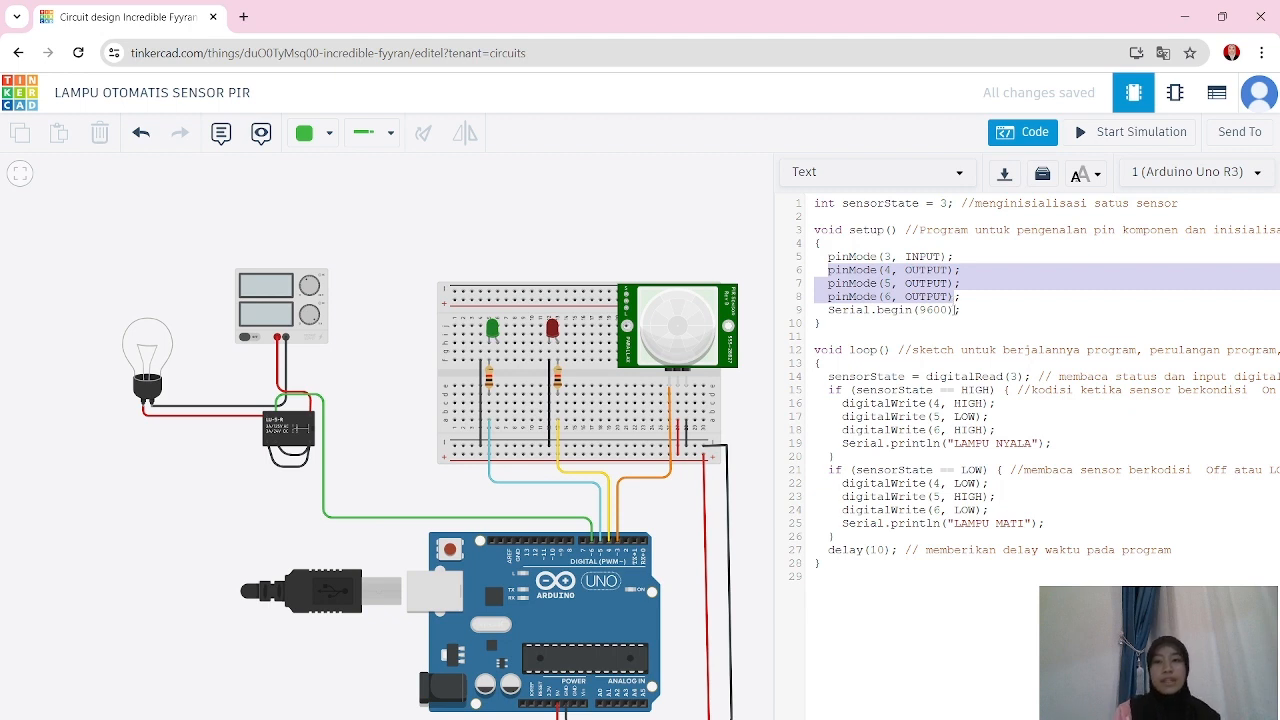
pyautogui.click(866, 337)
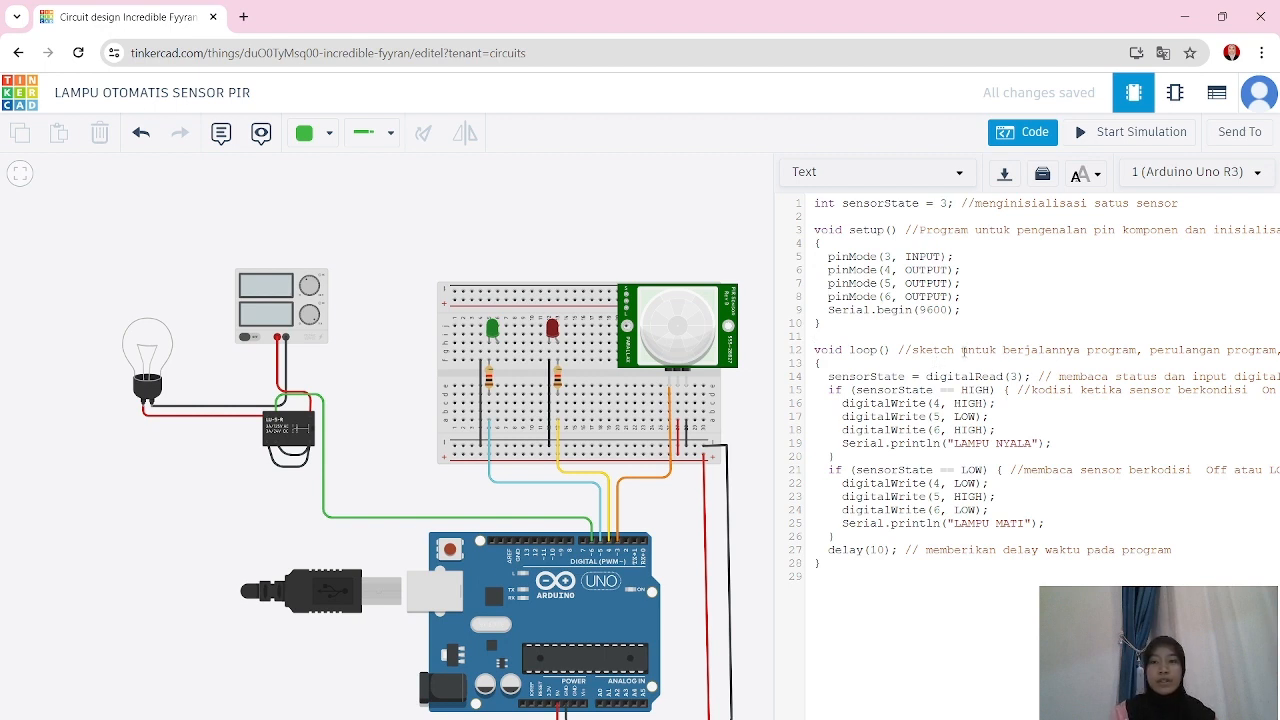
pyautogui.hscroll(1, 952, 350)
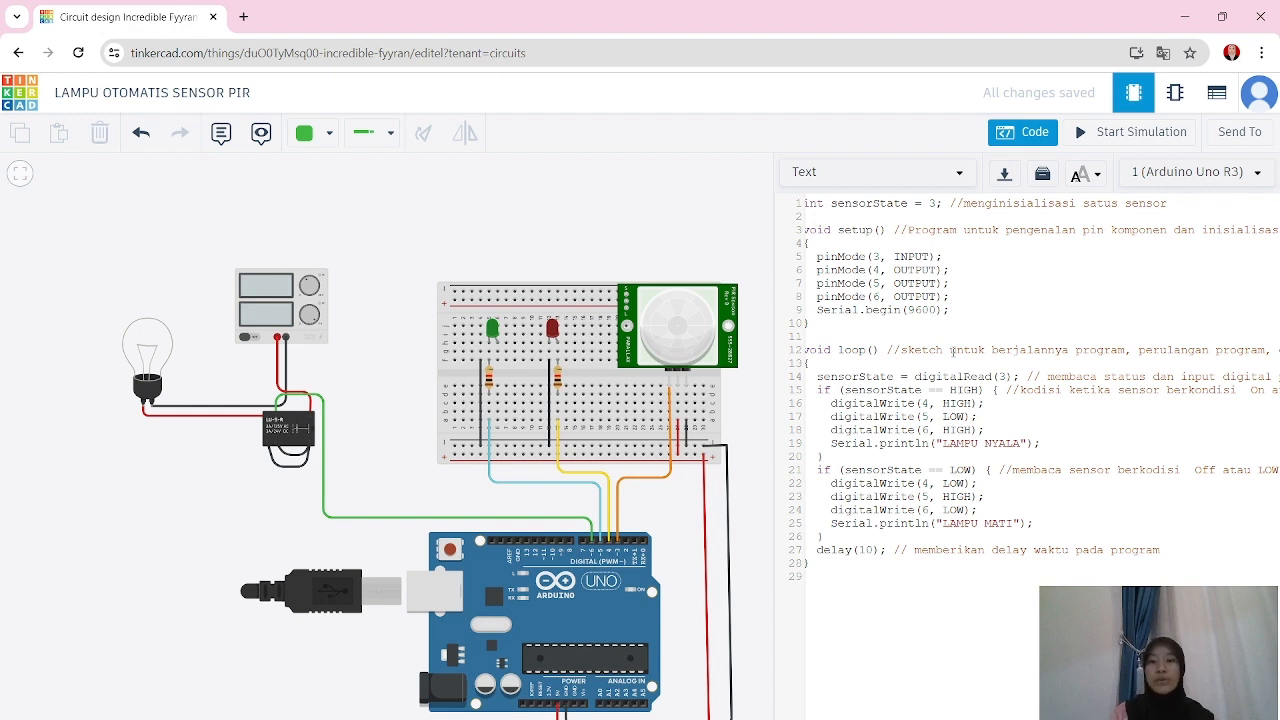
pyautogui.hscroll(-1, 952, 350)
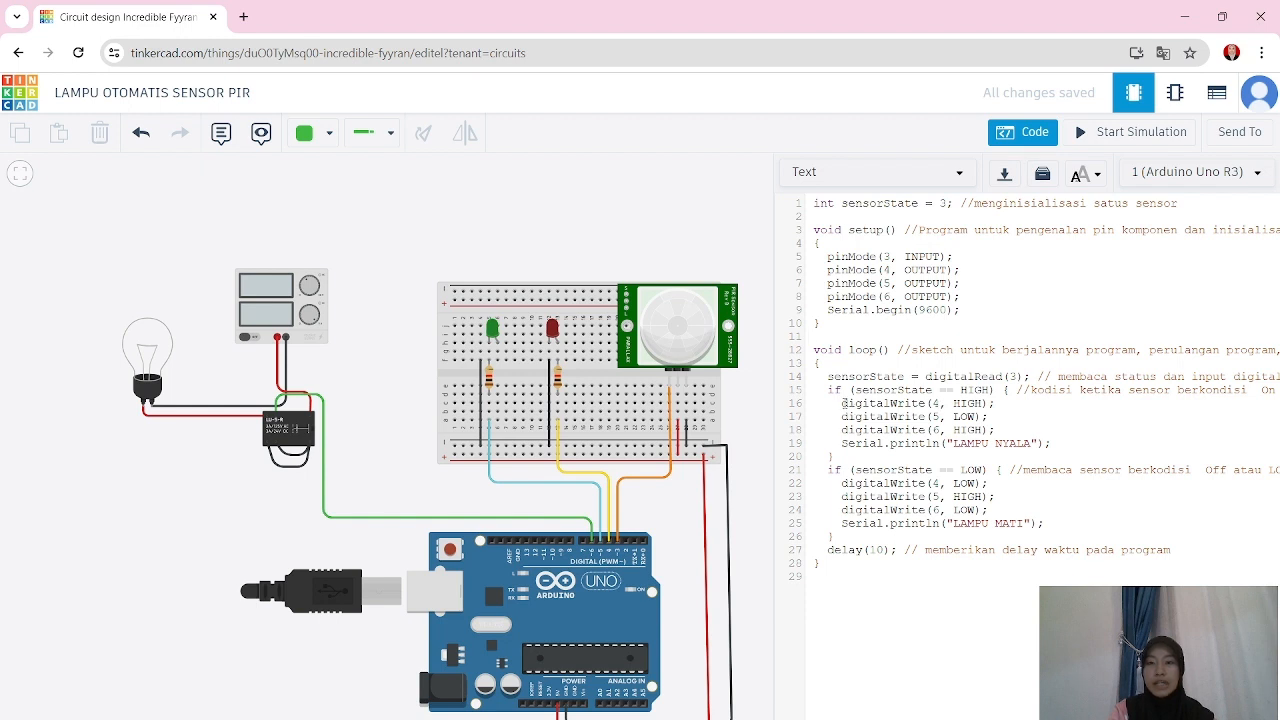
# - Examine the digitalWrite lines and the "LAMPU NYALA" serial message in the sensorState HIGH branch
pyautogui.moveTo(842, 403); pyautogui.dragTo(988, 403)
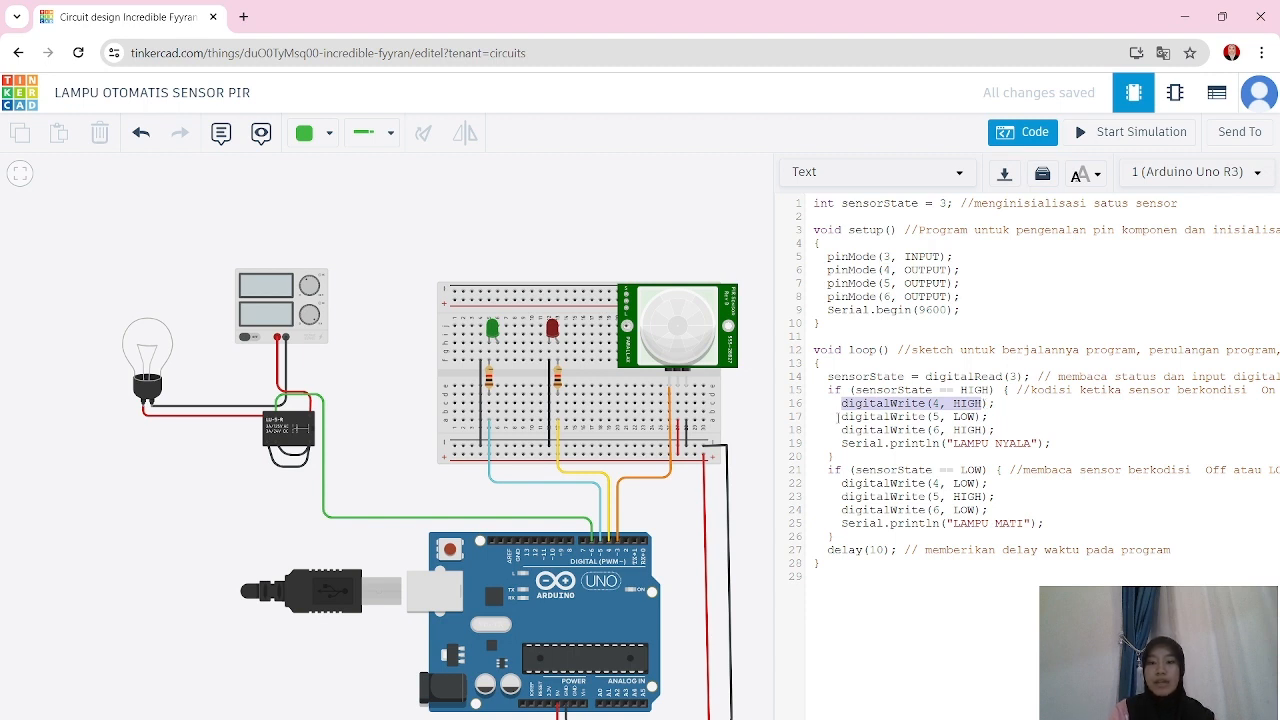
pyautogui.moveTo(836, 417); pyautogui.dragTo(986, 417)
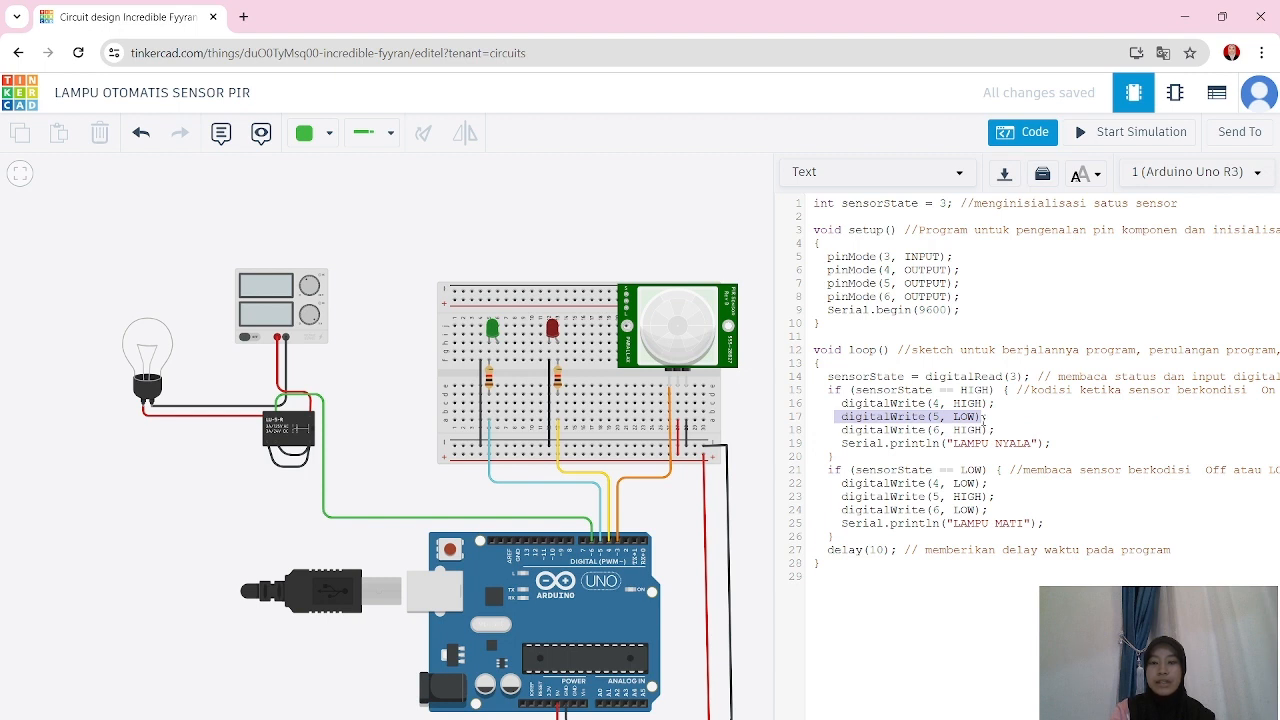
pyautogui.moveTo(838, 429); pyautogui.dragTo(987, 429)
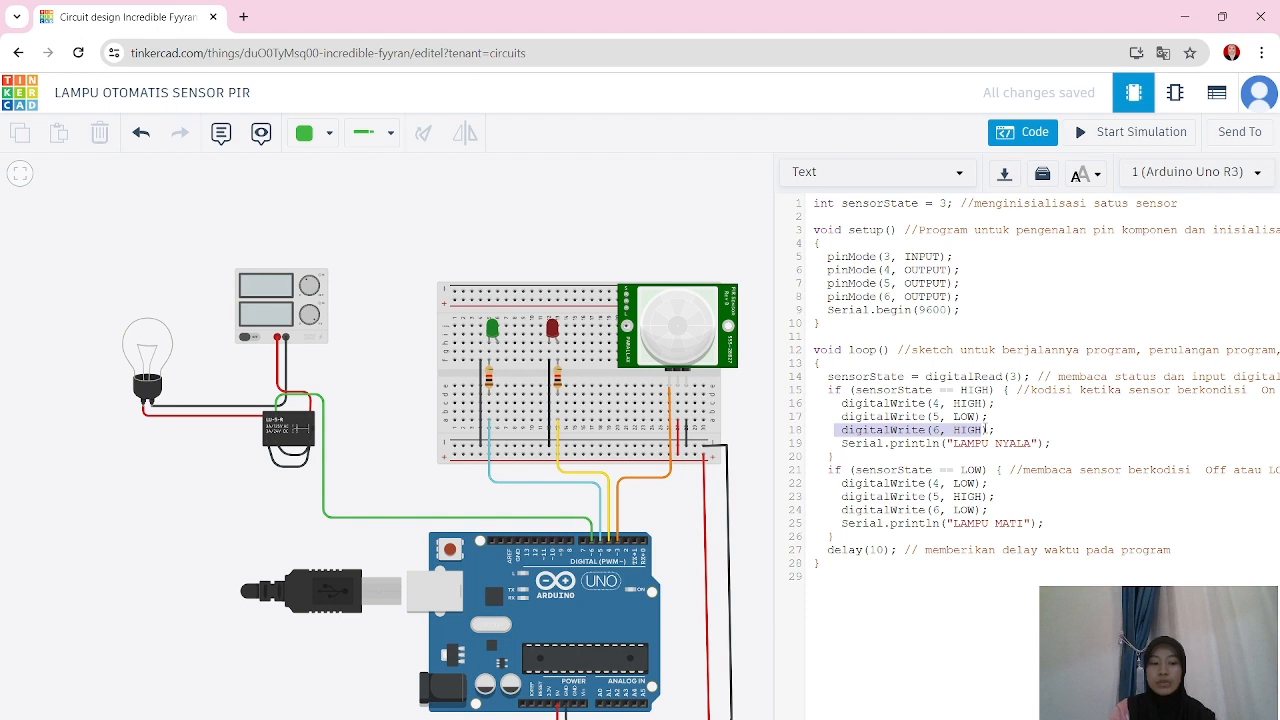
pyautogui.click(872, 454)
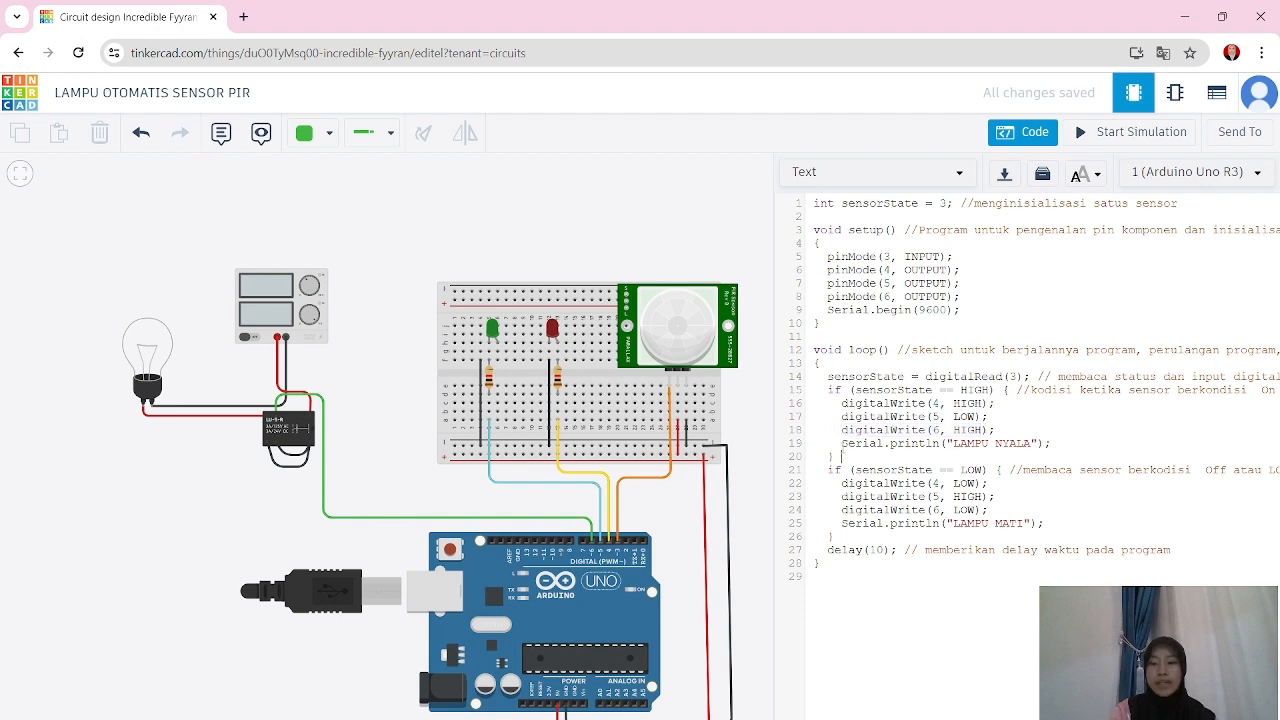
pyautogui.moveTo(841, 443); pyautogui.dragTo(1022, 437)
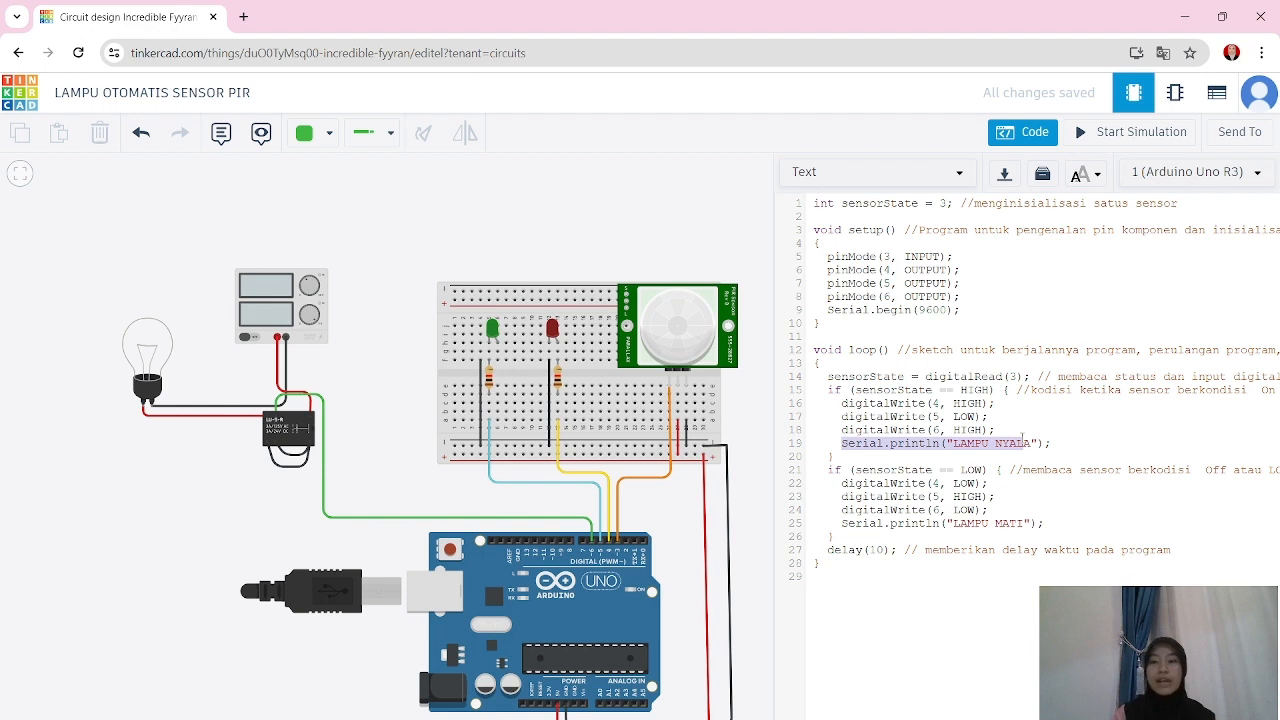
pyautogui.click(886, 482)
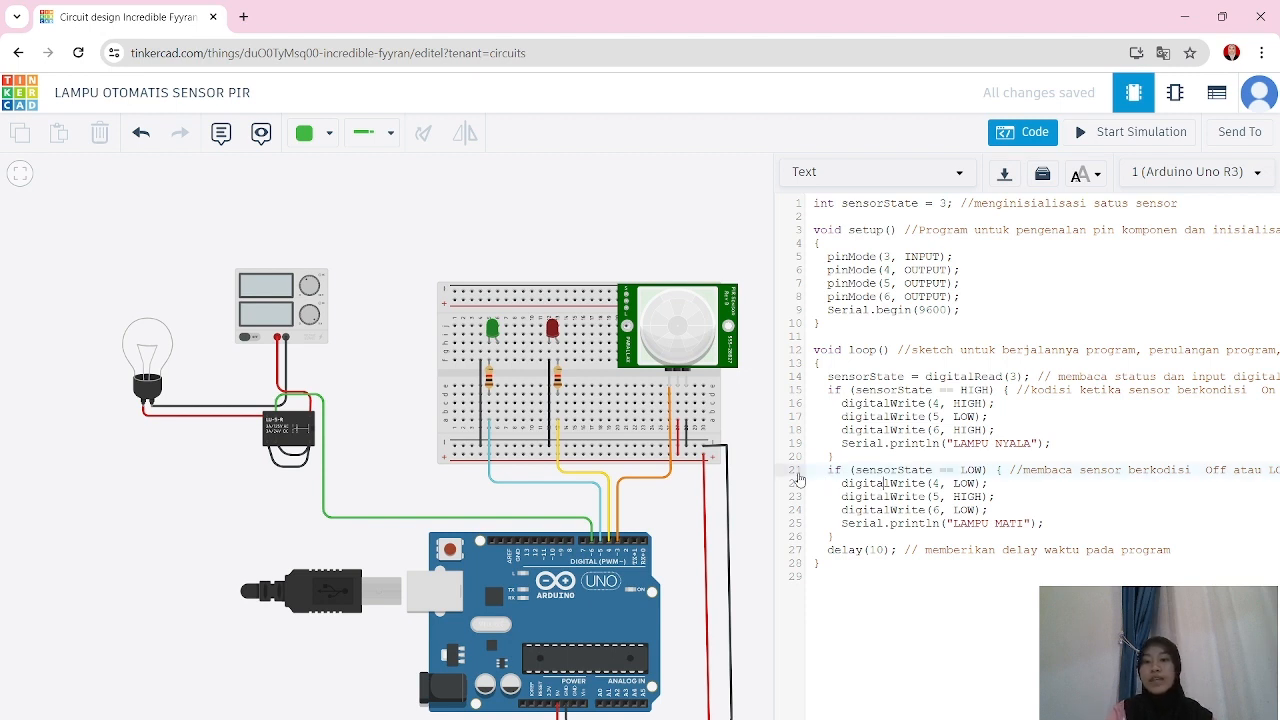
# - Examine the digitalWrite lines for pins 4, 5 and 6 in the sensorState LOW branch
pyautogui.hscroll(1, 986, 469)
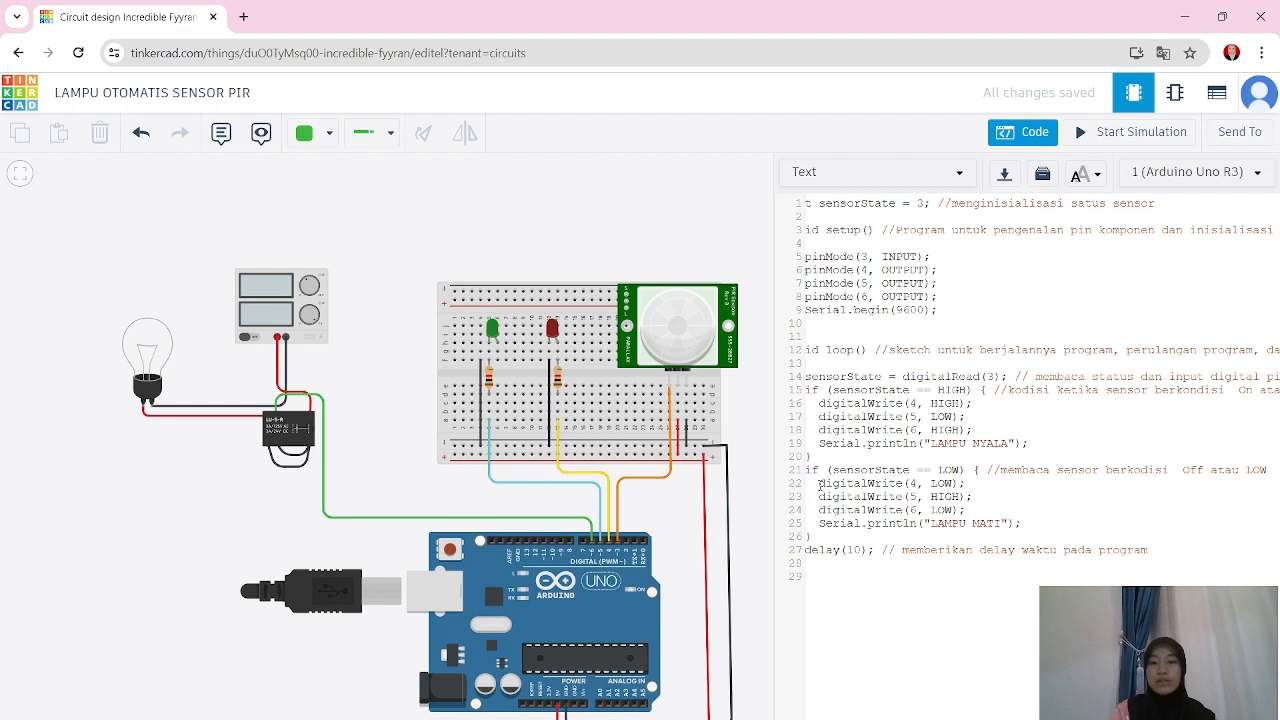
pyautogui.moveTo(818, 484); pyautogui.dragTo(965, 509)
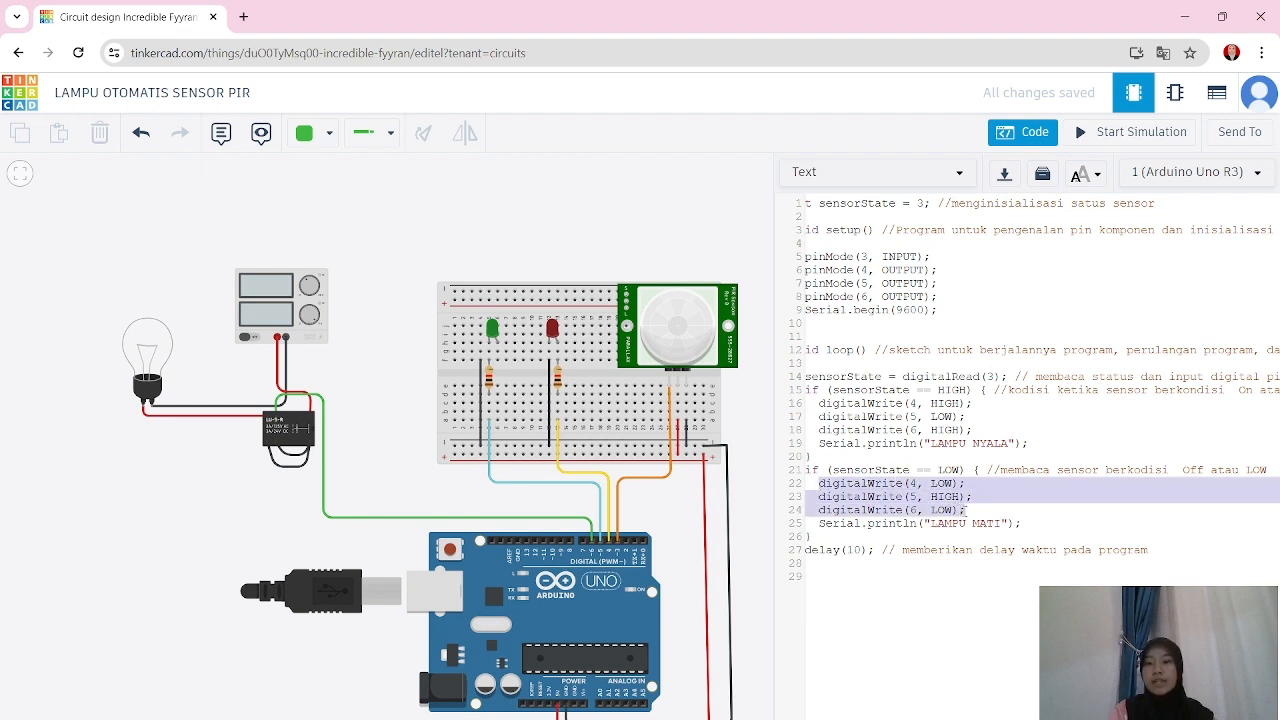
pyautogui.click(862, 484)
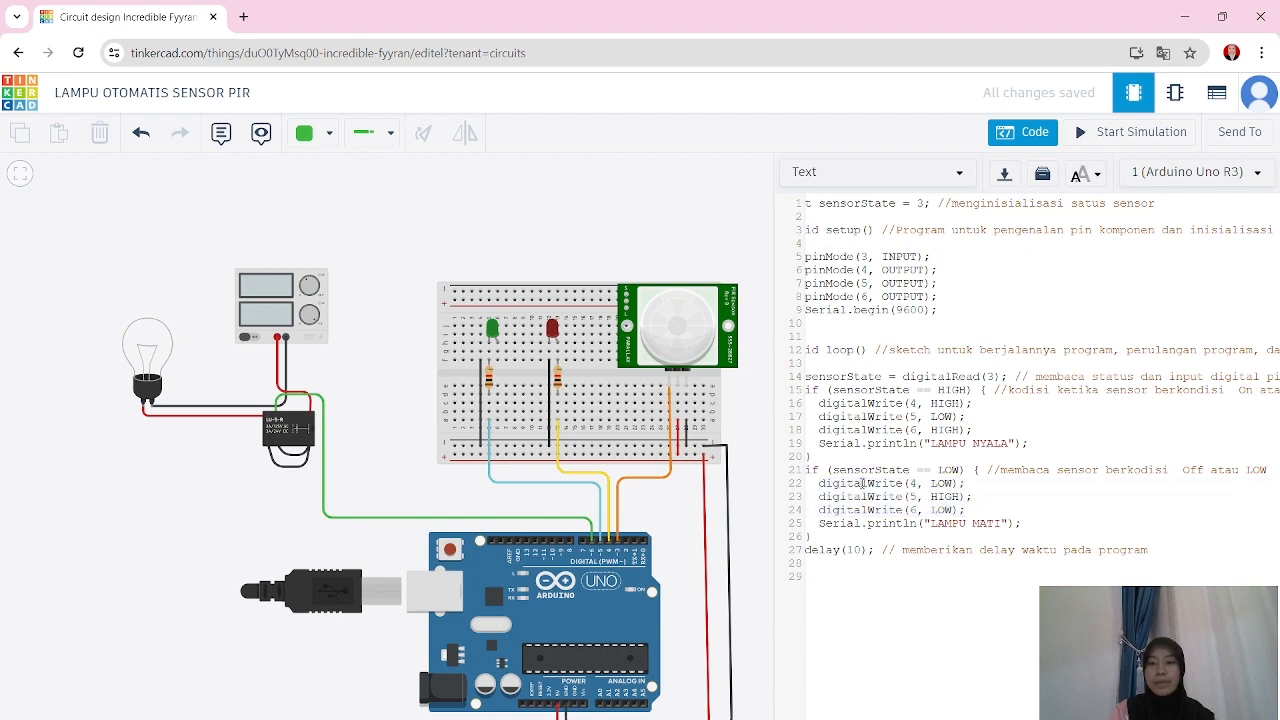
pyautogui.moveTo(823, 484); pyautogui.dragTo(965, 484)
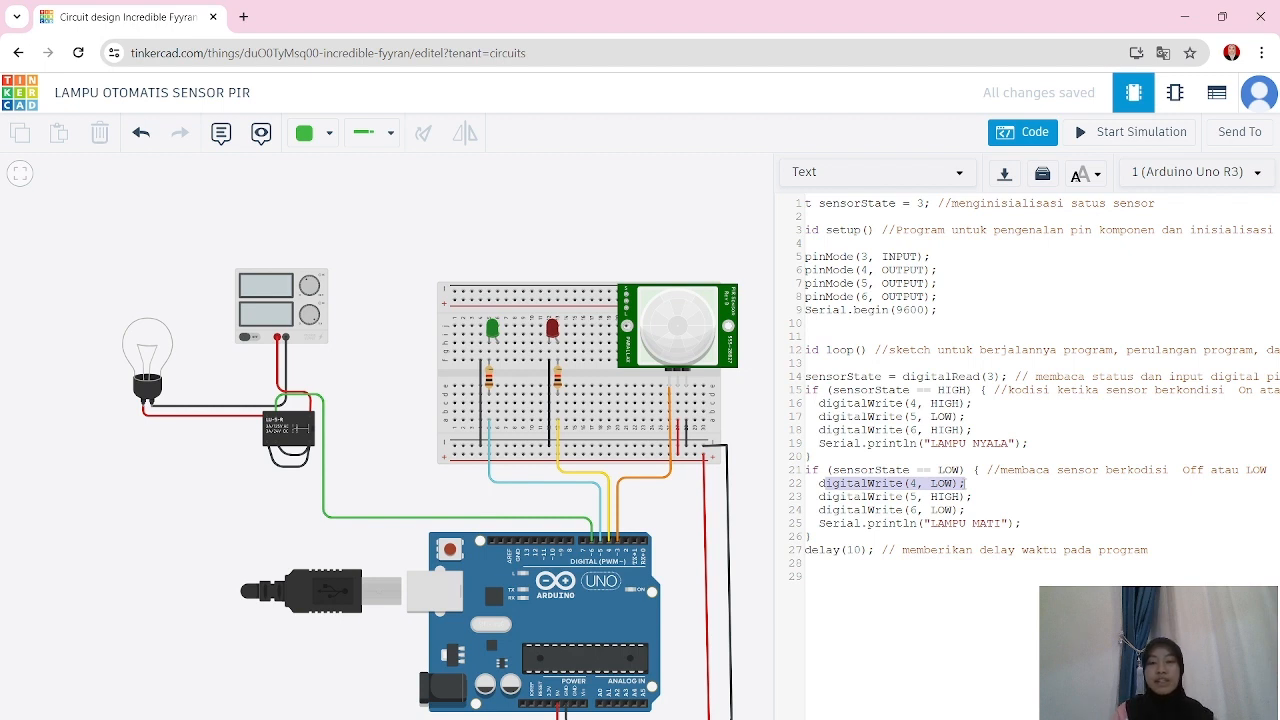
pyautogui.click(818, 498)
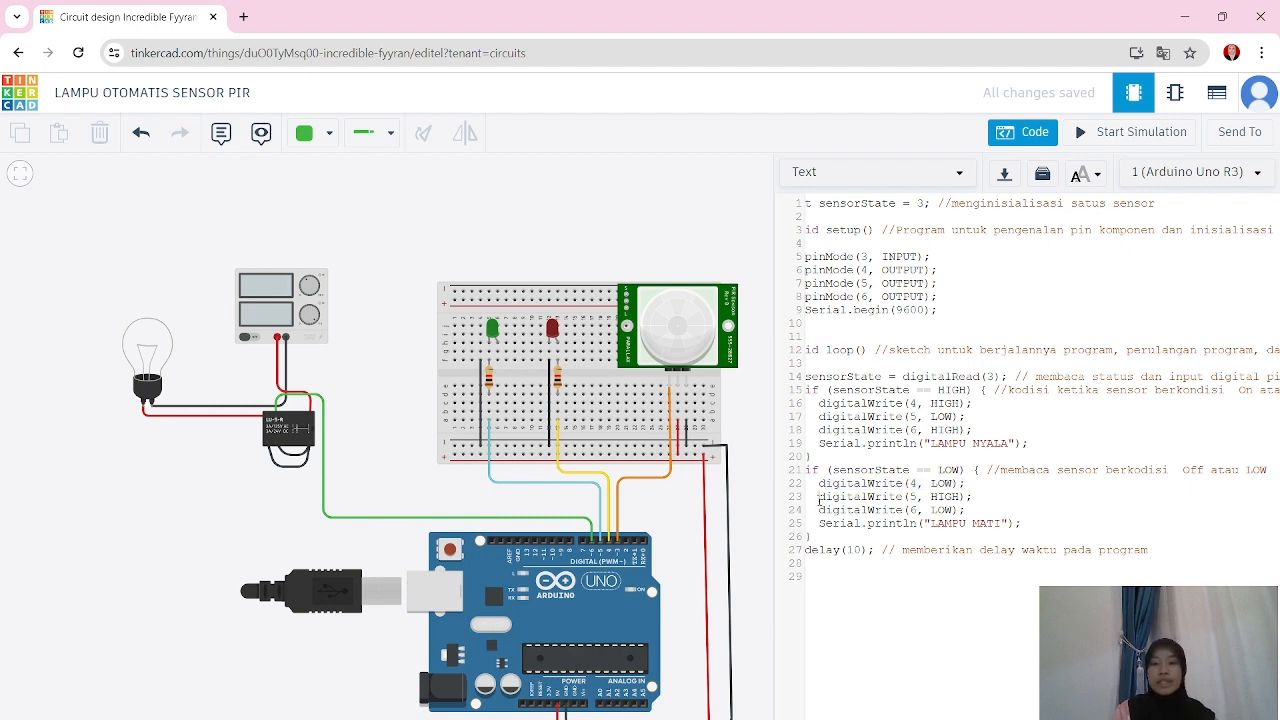
pyautogui.moveTo(818, 498); pyautogui.dragTo(910, 497)
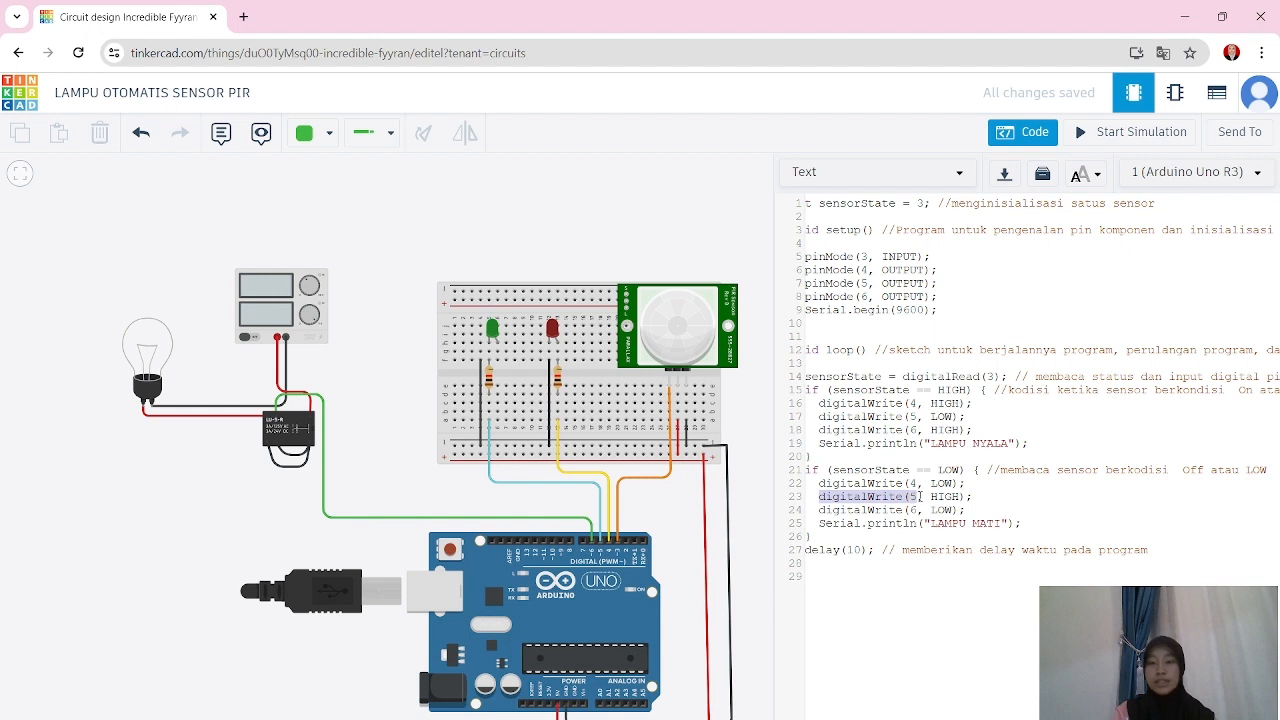
pyautogui.moveTo(919, 496); pyautogui.dragTo(975, 498)
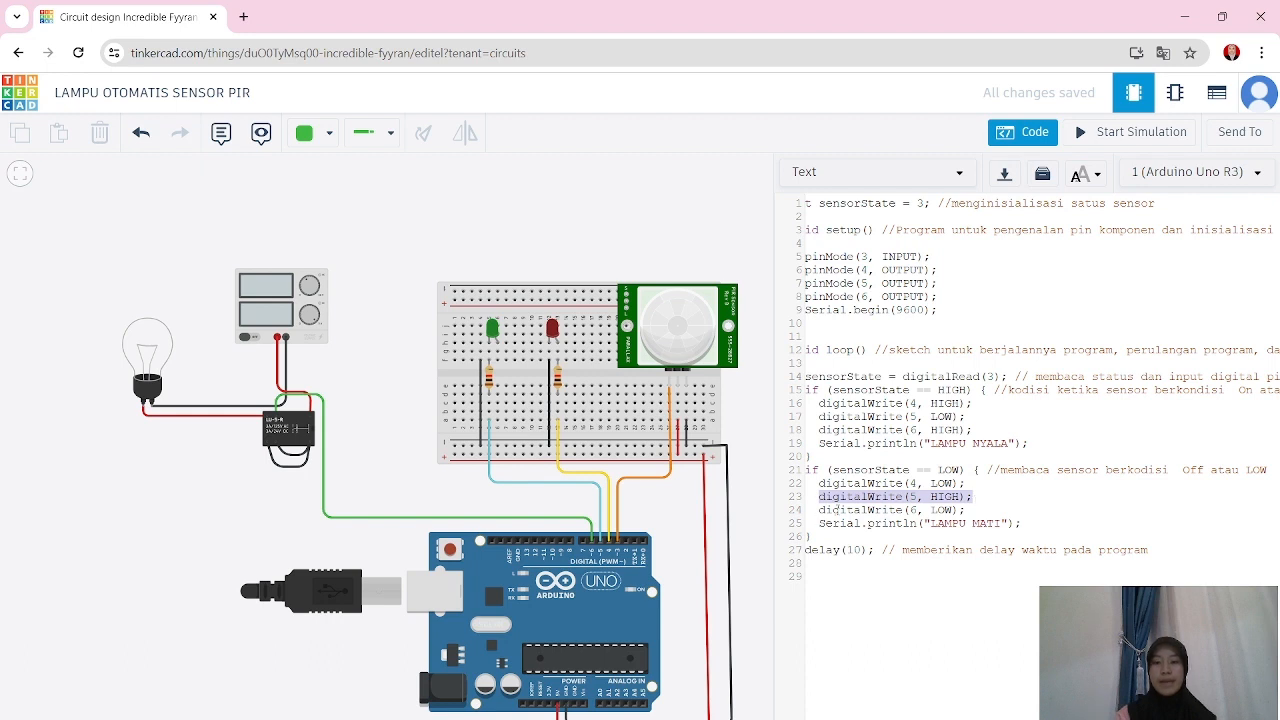
pyautogui.moveTo(820, 511); pyautogui.dragTo(870, 512)
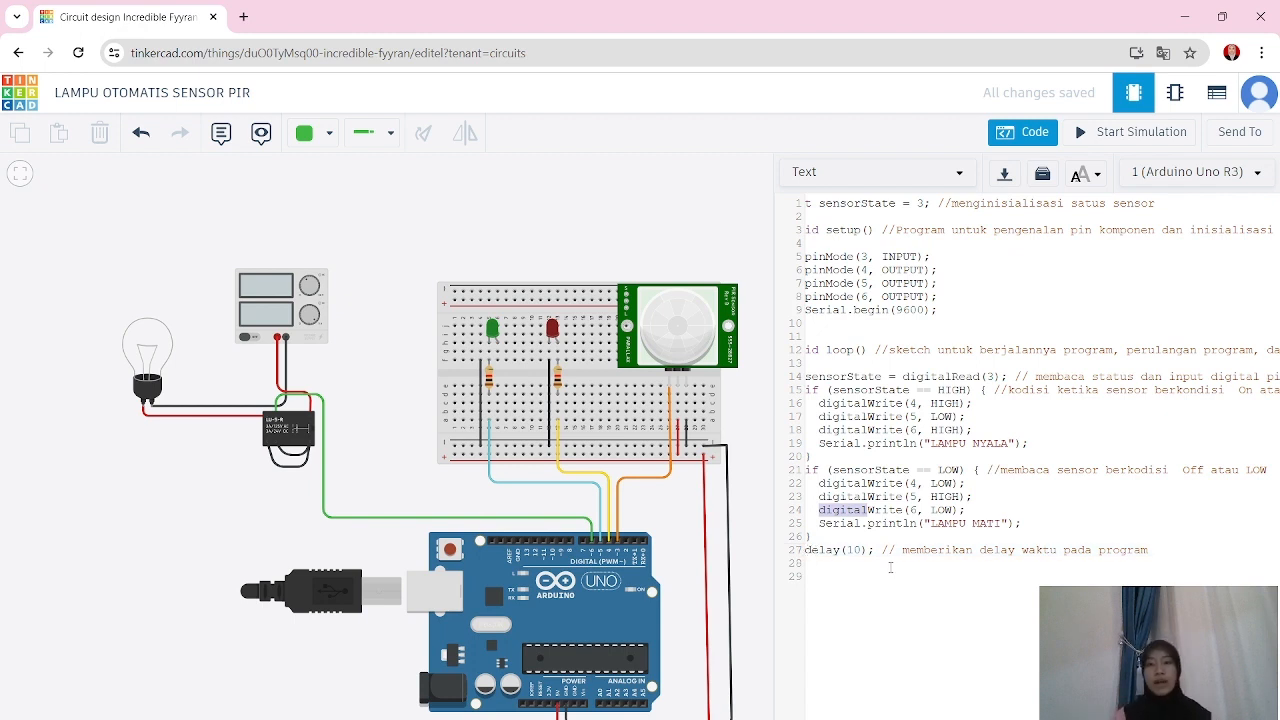
# - Open the Serial Monitor and simulate the lamp circuit, testing it with the PIR sensor's target object
pyautogui.click(850, 716)
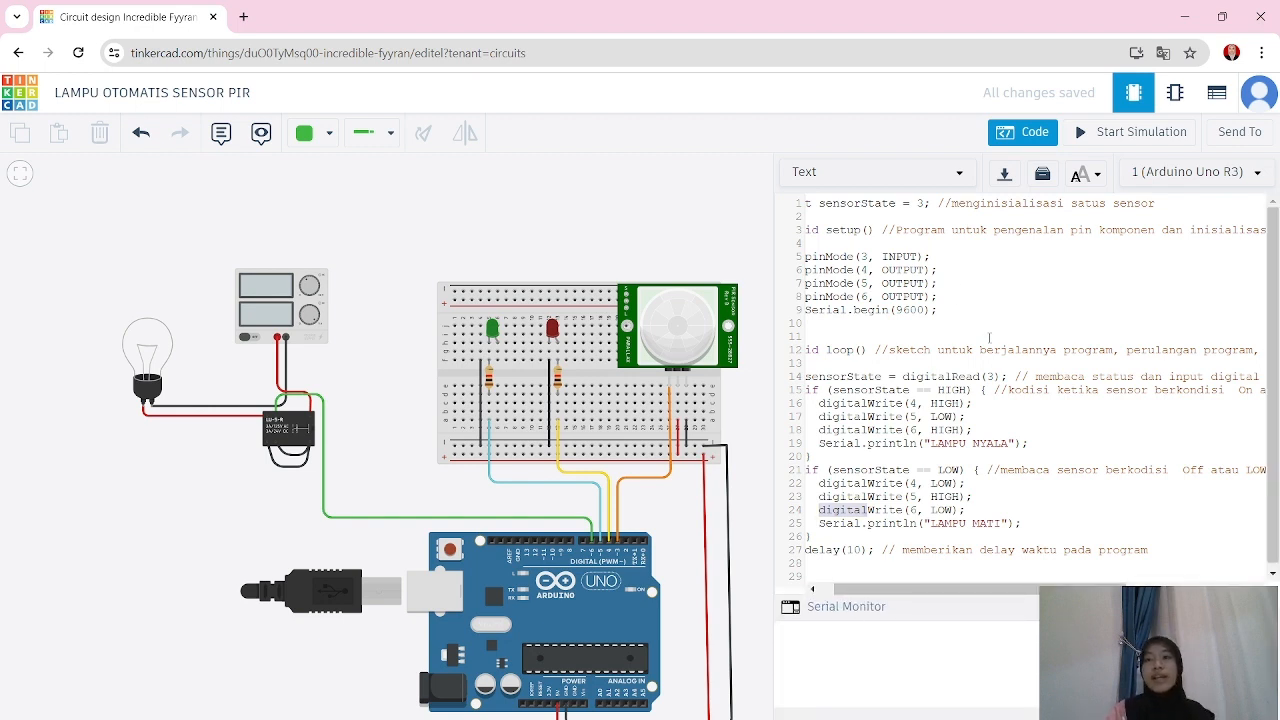
pyautogui.click(1113, 140)
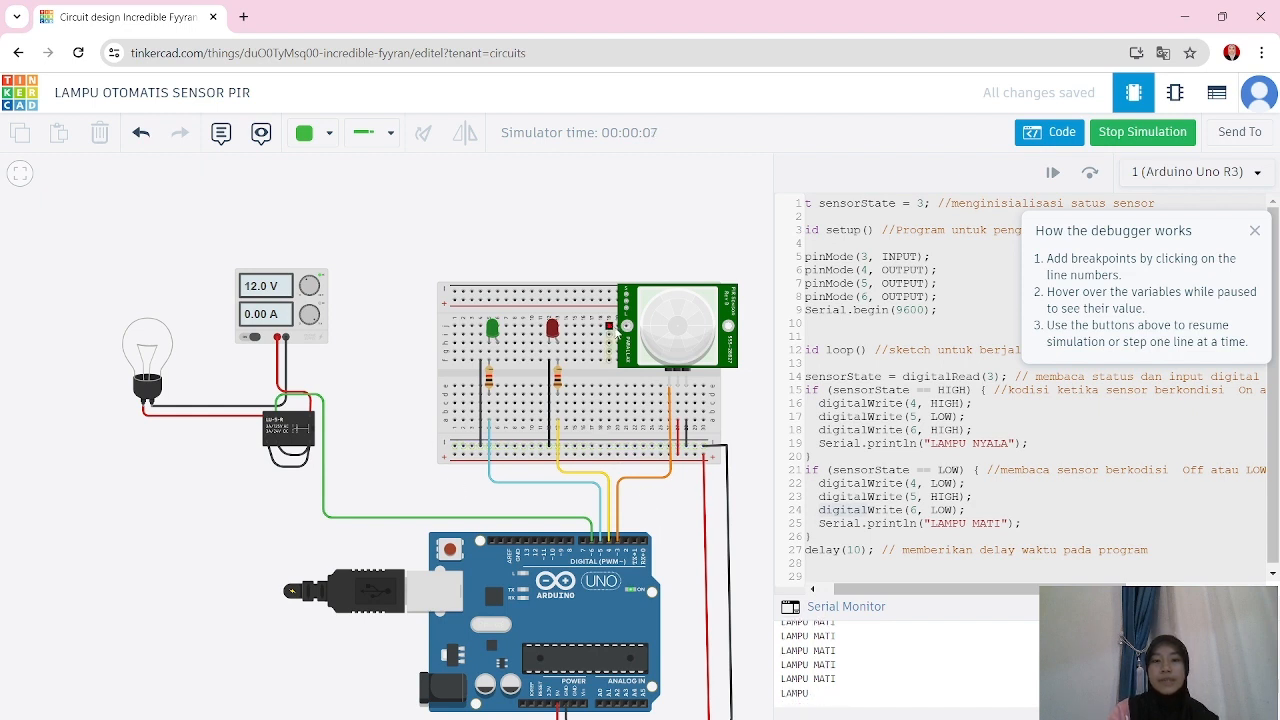
pyautogui.click(670, 340)
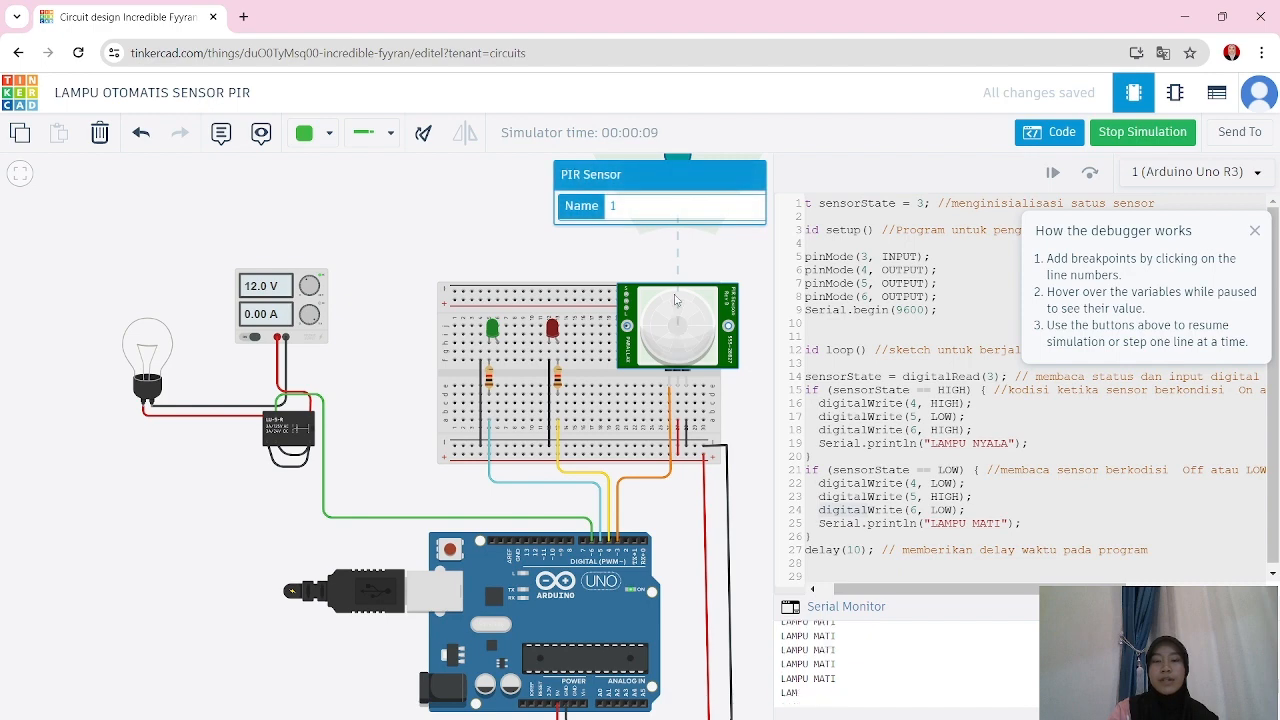
pyautogui.scroll(3, 671, 260)
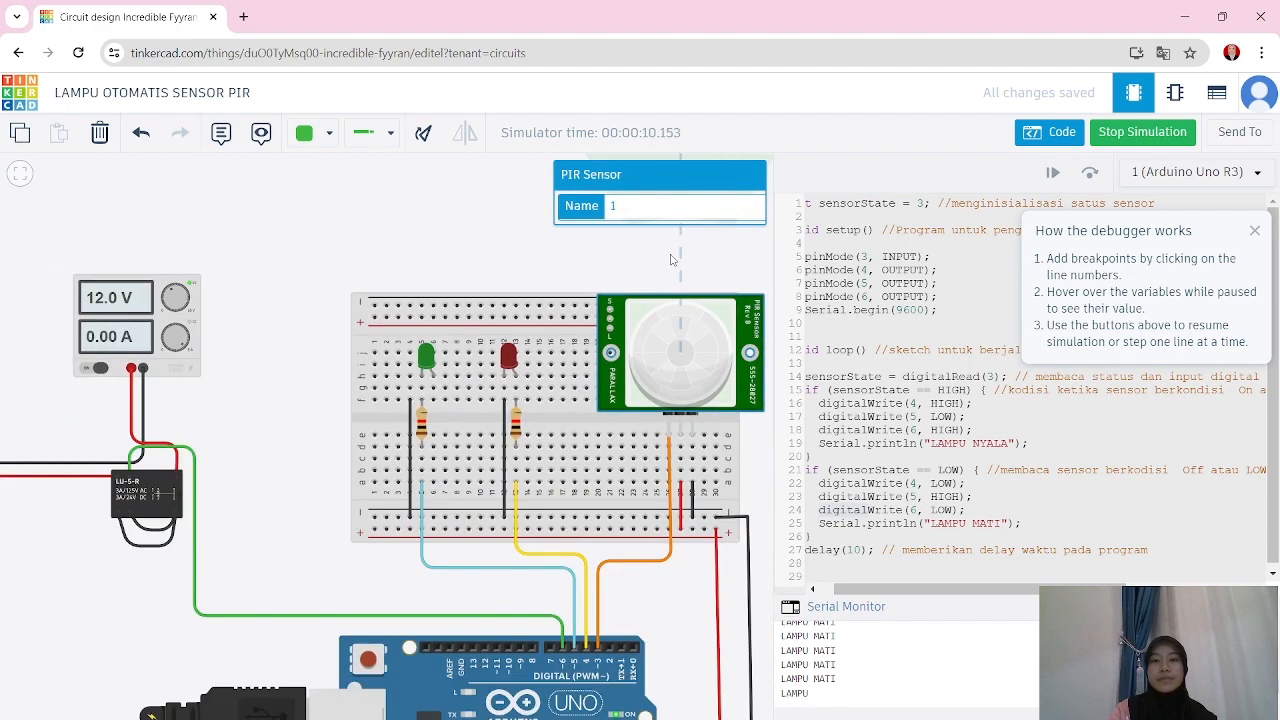
pyautogui.click(675, 352)
pyautogui.moveTo(675, 352); pyautogui.dragTo(657, 437)
pyautogui.click(647, 490)
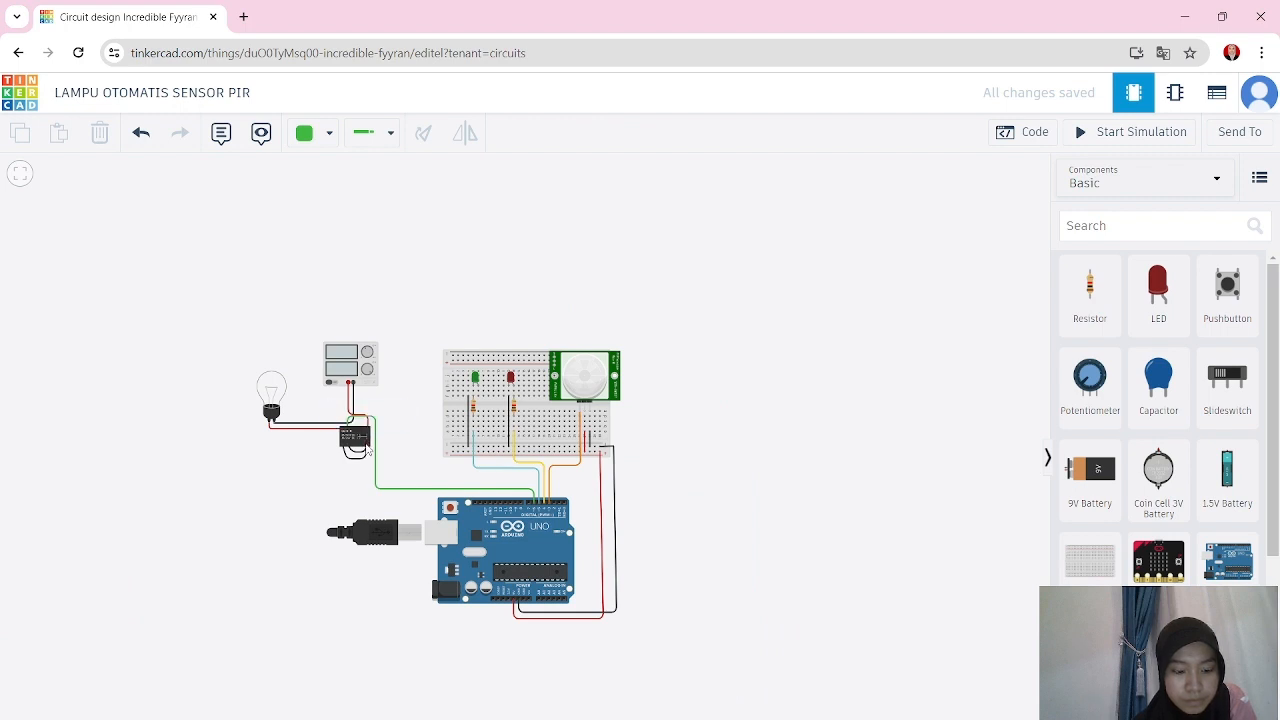
pyautogui.click(368, 449)
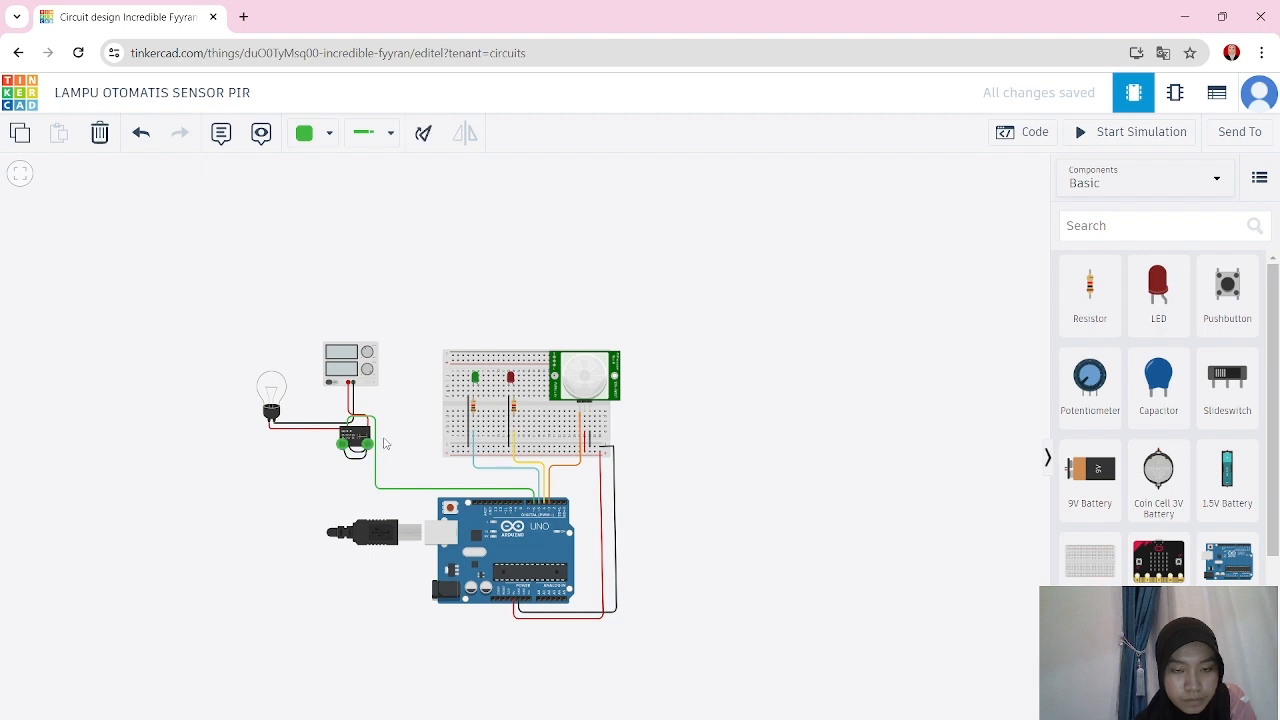
pyautogui.click(377, 446)
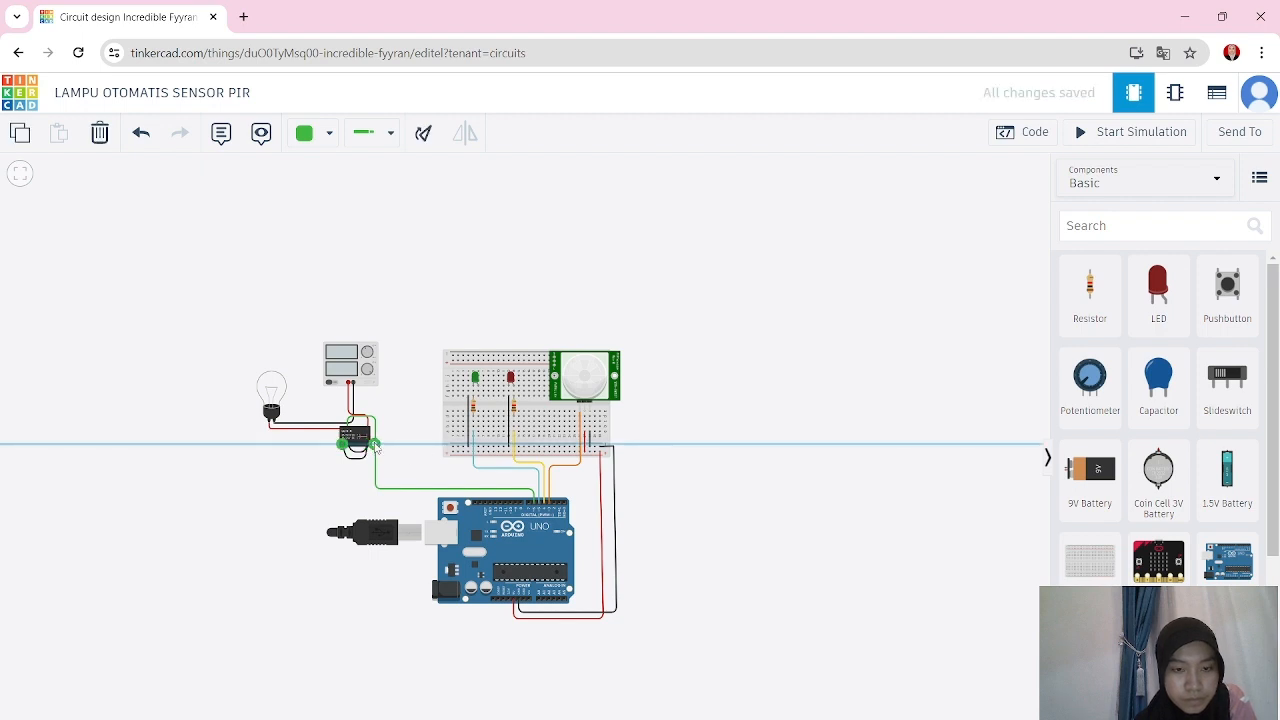
pyautogui.click(377, 446)
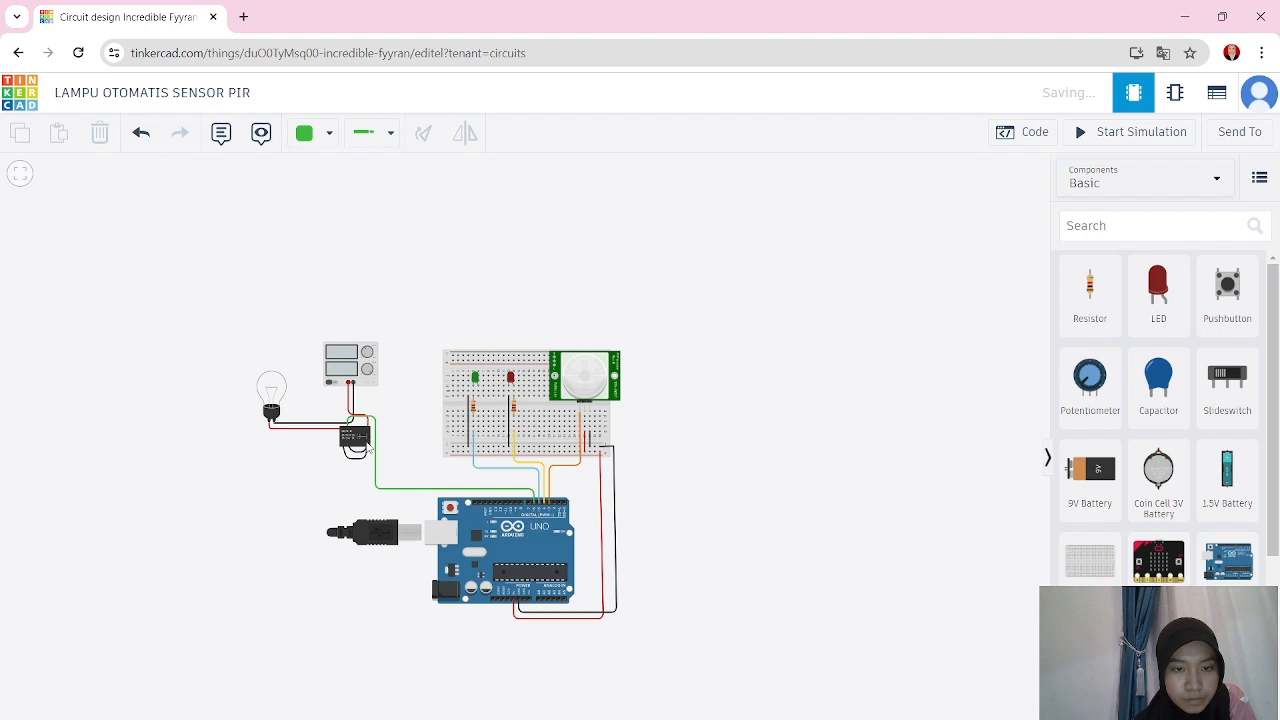
# - Wire the relay's Terminal 12 to the breadboard's lower negative rail and colour the wire black
pyautogui.click(453, 450)
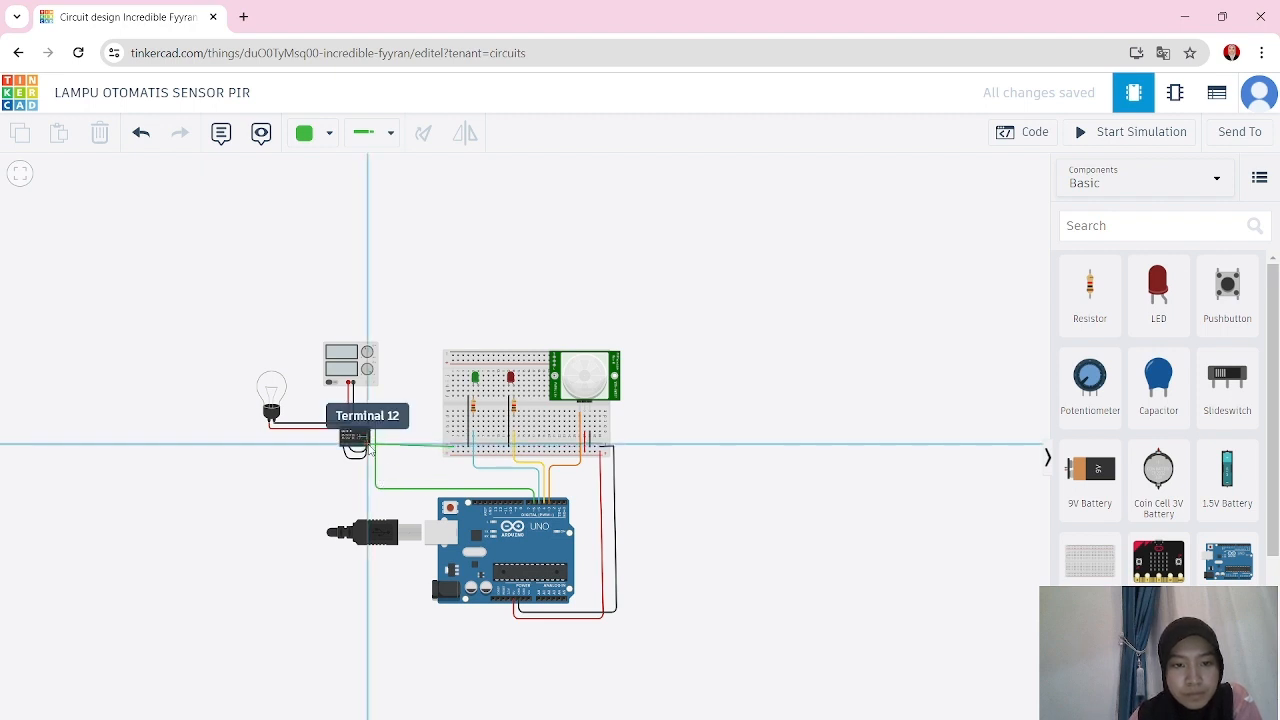
pyautogui.moveTo(369, 449); pyautogui.dragTo(368, 445)
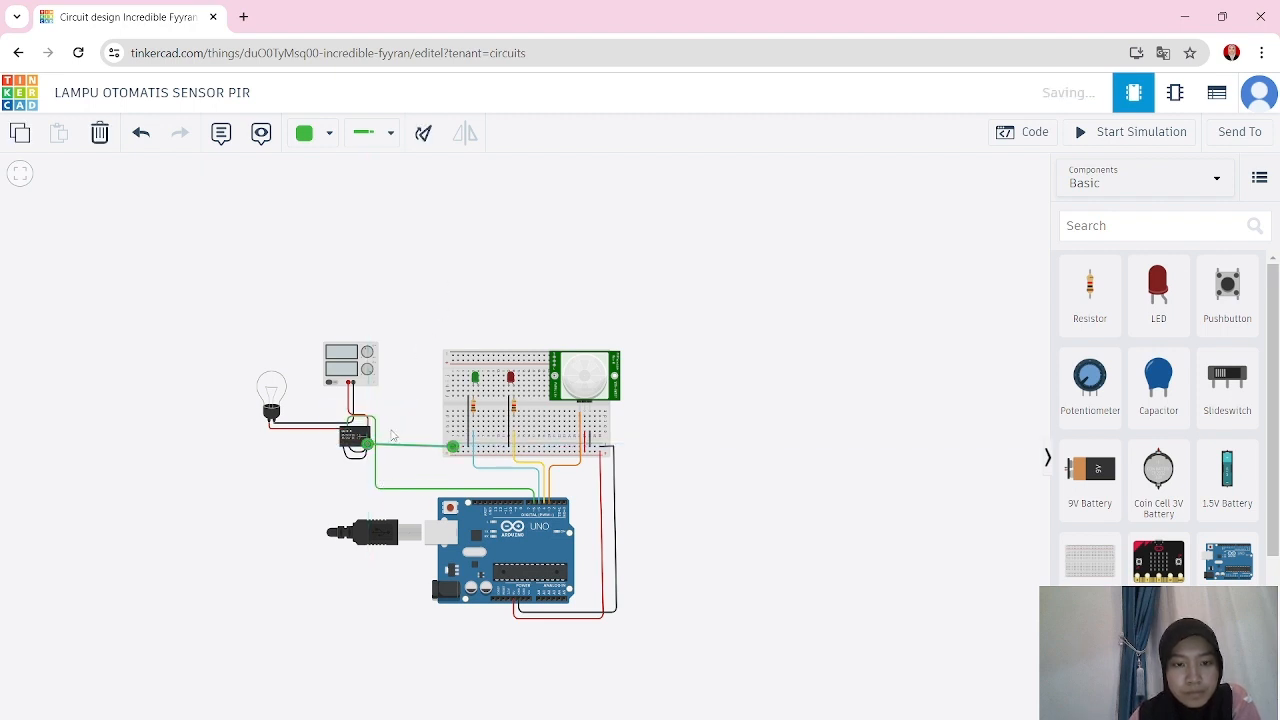
pyautogui.click(328, 132)
pyautogui.click(343, 188)
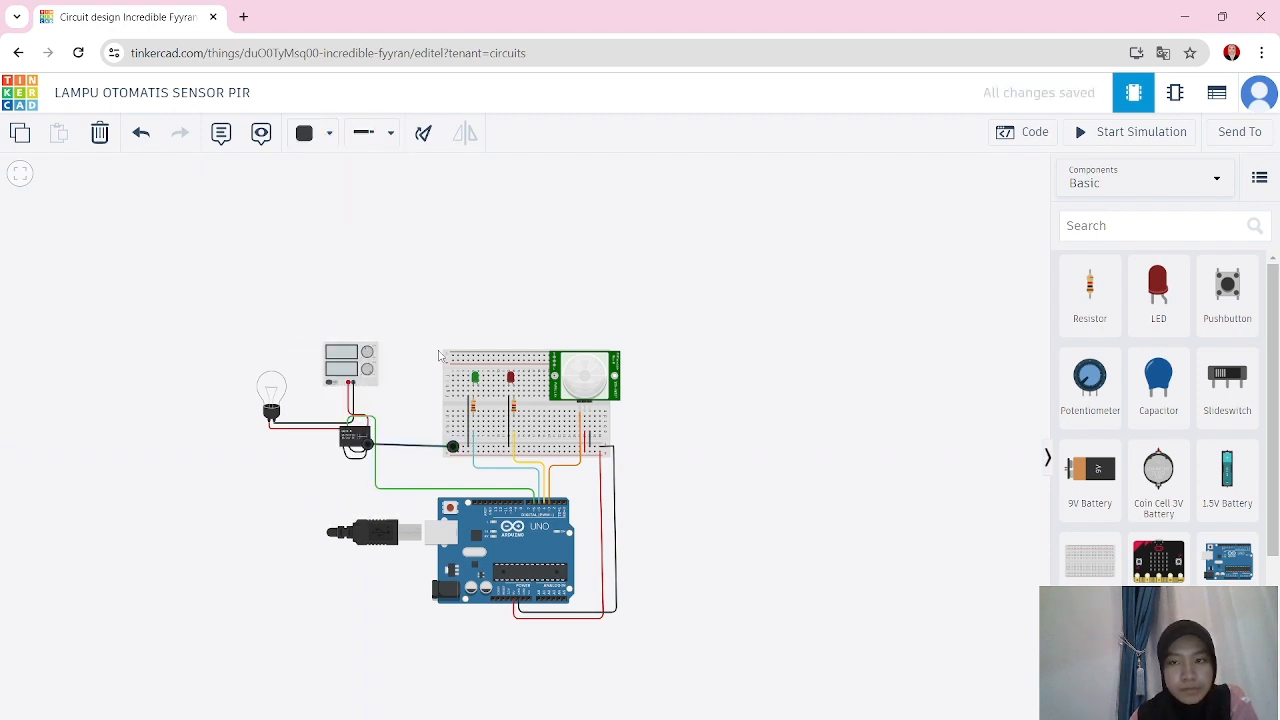
# - Simulate the circuit and move the PIR sensor's target within its detection zone, outside it and back in
pyautogui.click(1074, 133)
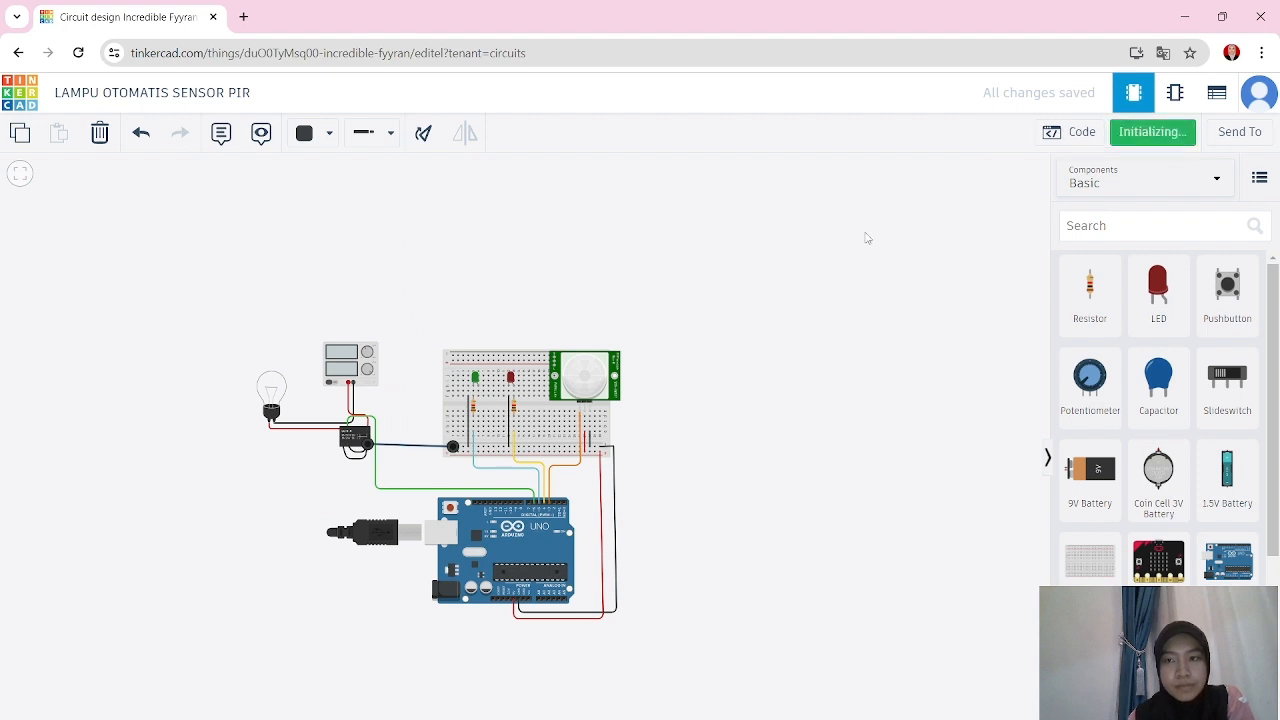
pyautogui.click(582, 374)
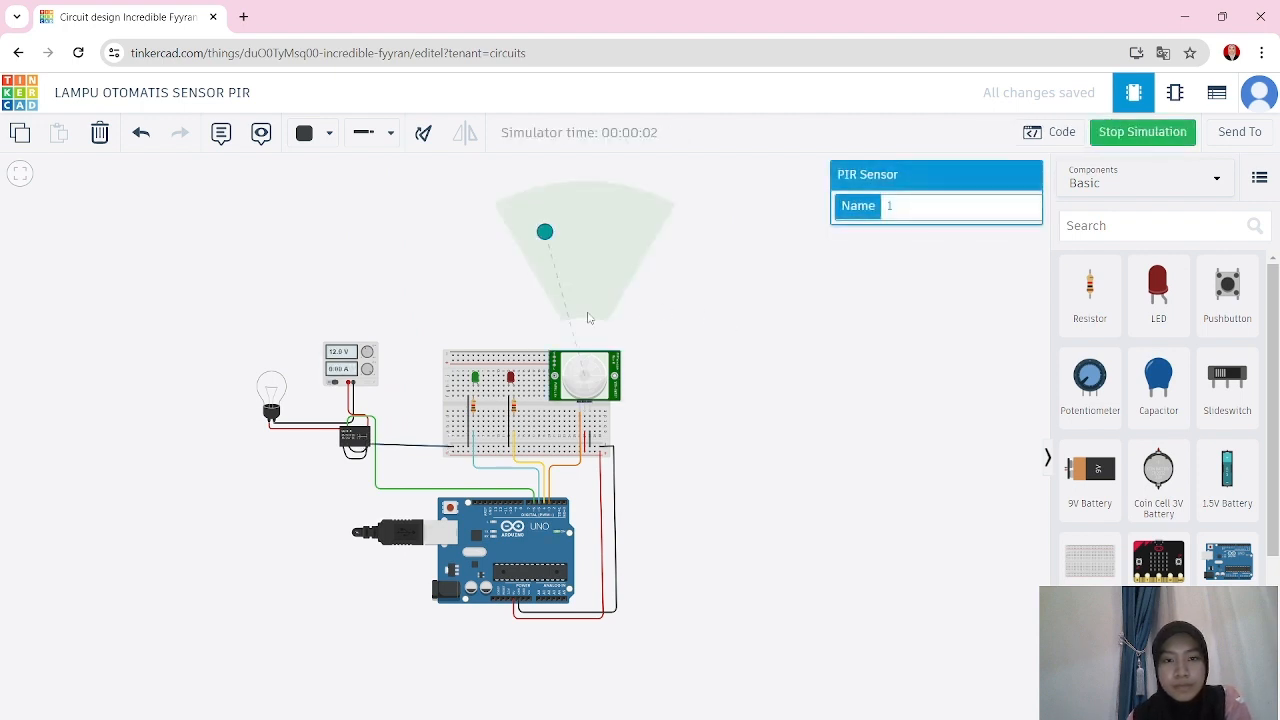
pyautogui.moveTo(546, 233); pyautogui.dragTo(578, 239)
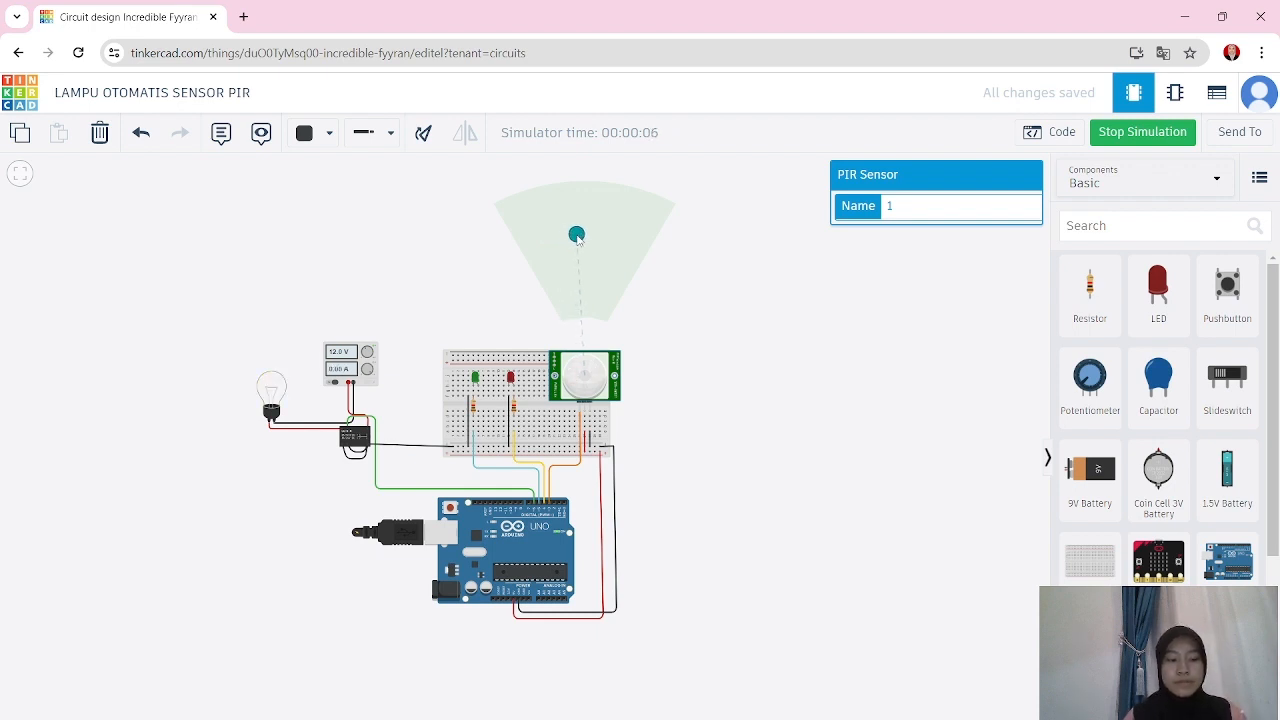
pyautogui.moveTo(578, 239)
pyautogui.mouseDown()
pyautogui.moveTo(596, 246)
pyautogui.moveTo(585, 256)
pyautogui.mouseUp()
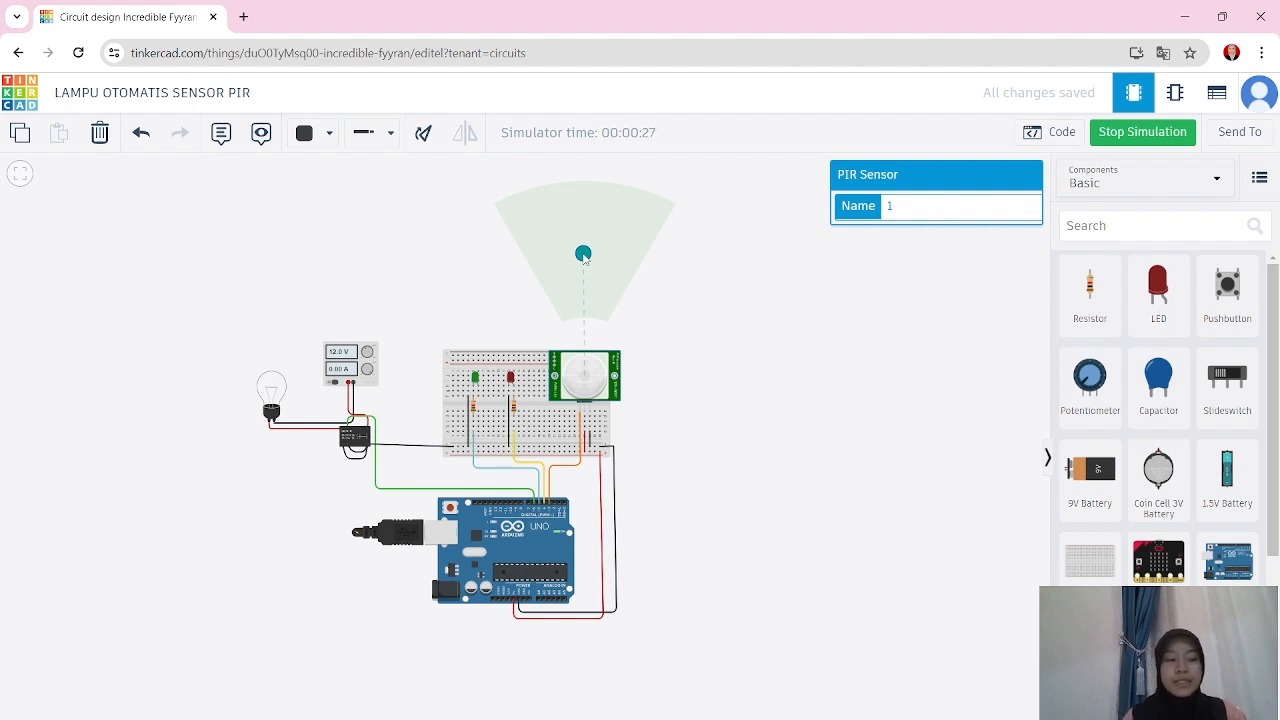
pyautogui.moveTo(583, 255); pyautogui.dragTo(487, 303)
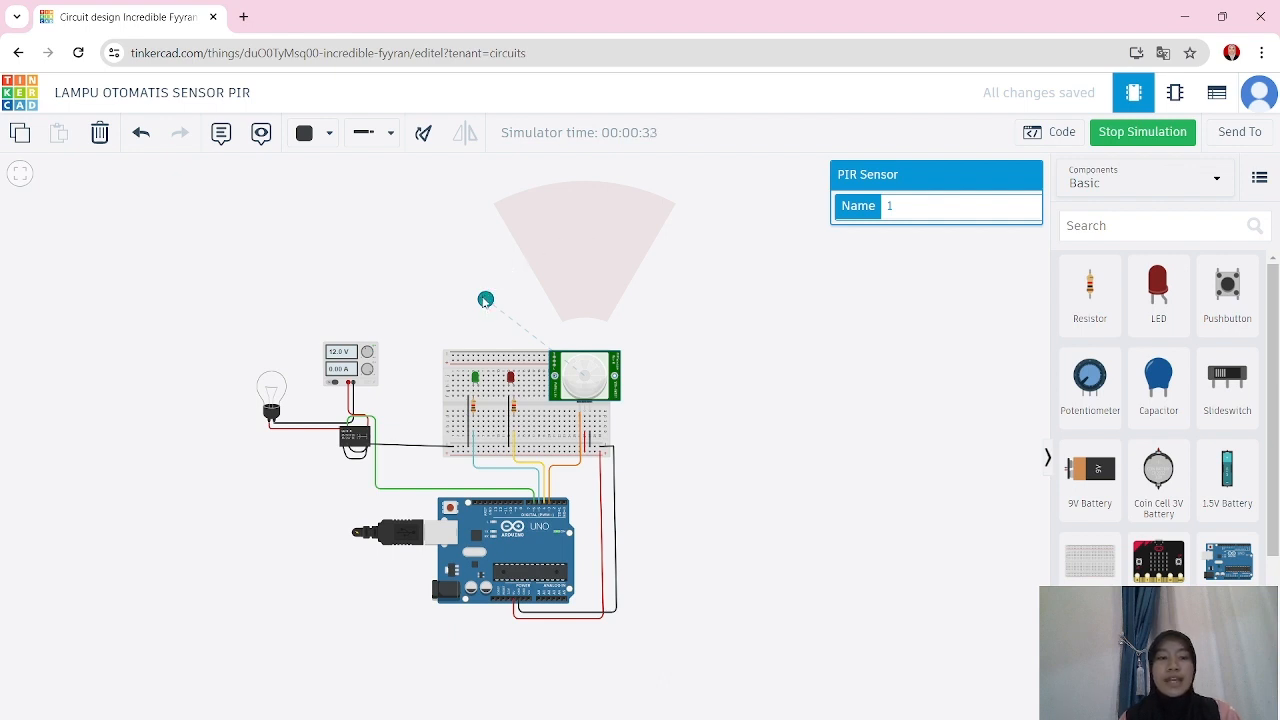
pyautogui.moveTo(485, 299); pyautogui.dragTo(584, 255)
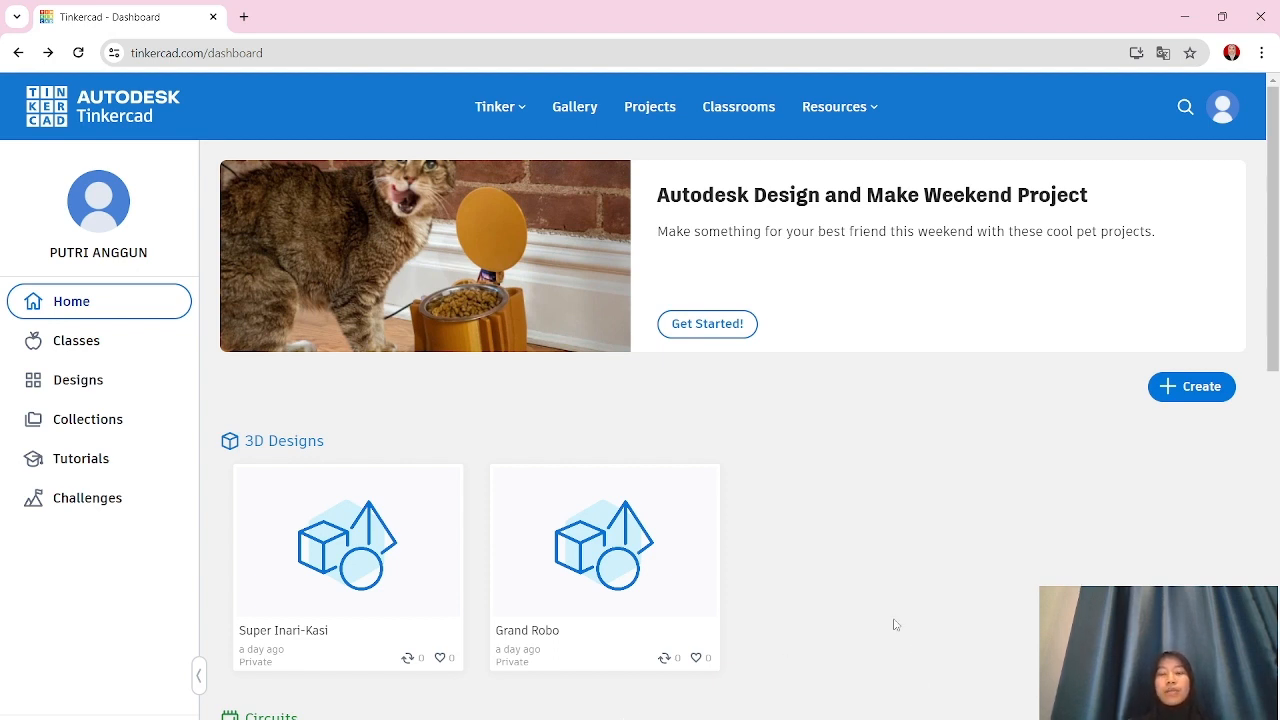
# - Create a new circuit design and name it PENYIRAM TANAMAN OTOMATIS
pyautogui.click(1188, 396)
pyautogui.click(1137, 479)
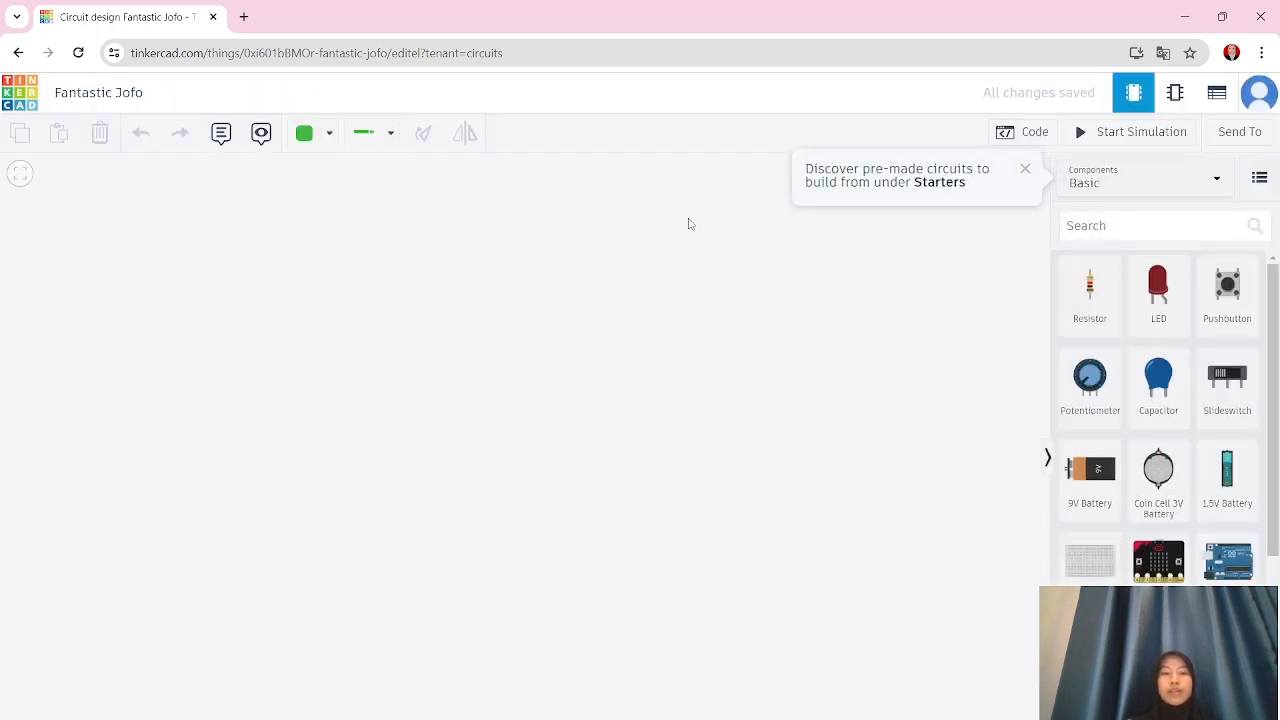
pyautogui.click(141, 91)
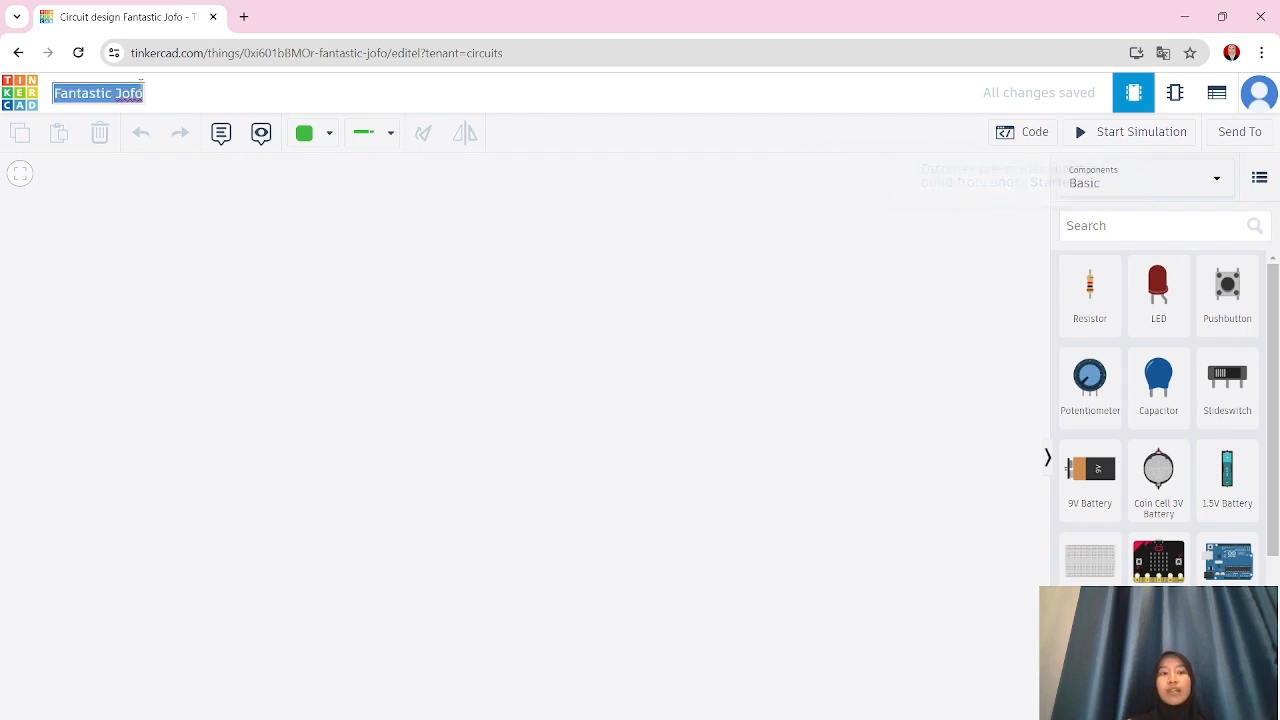
pyautogui.press('BackSpace')
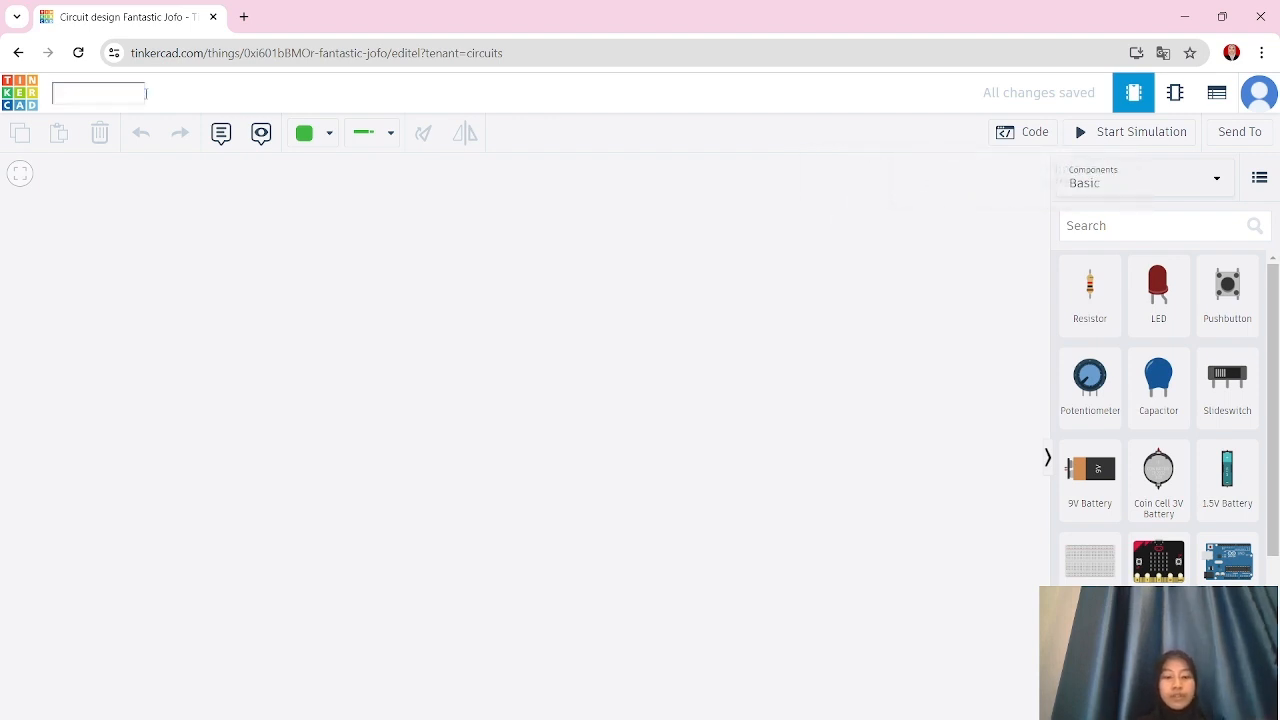
pyautogui.write('PENYIRAMA')
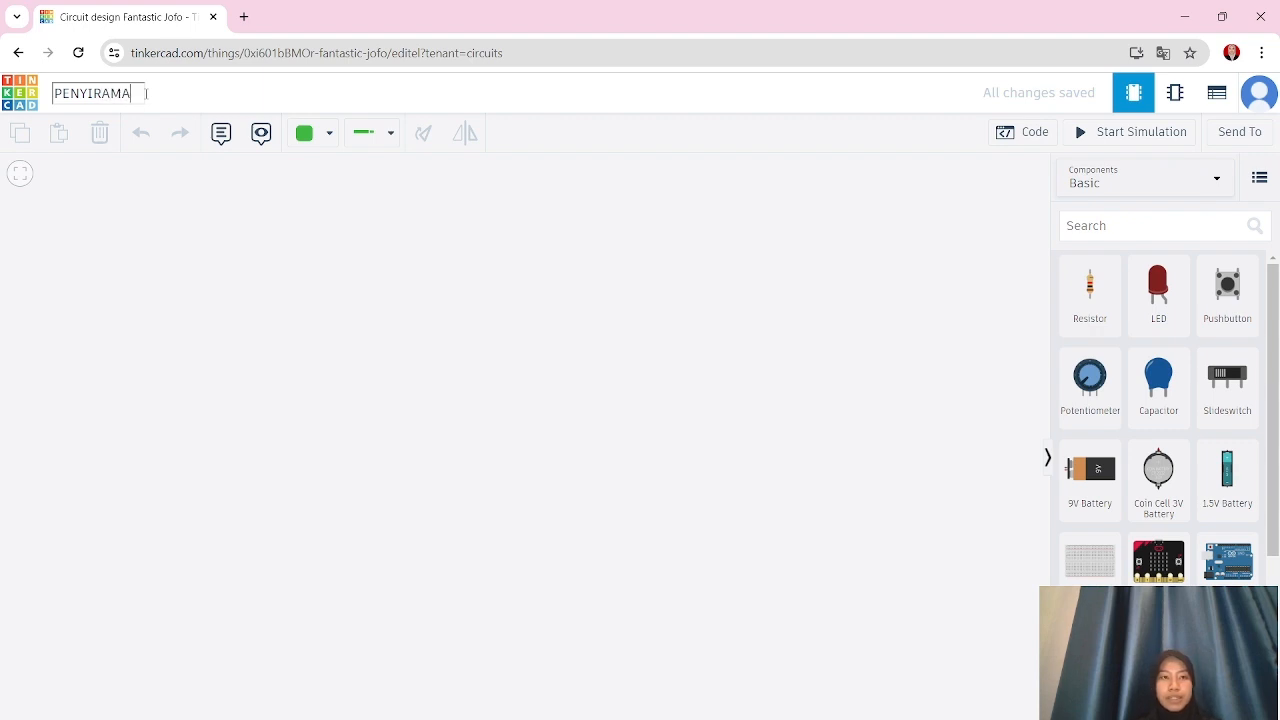
pyautogui.write('M TANAMAN')
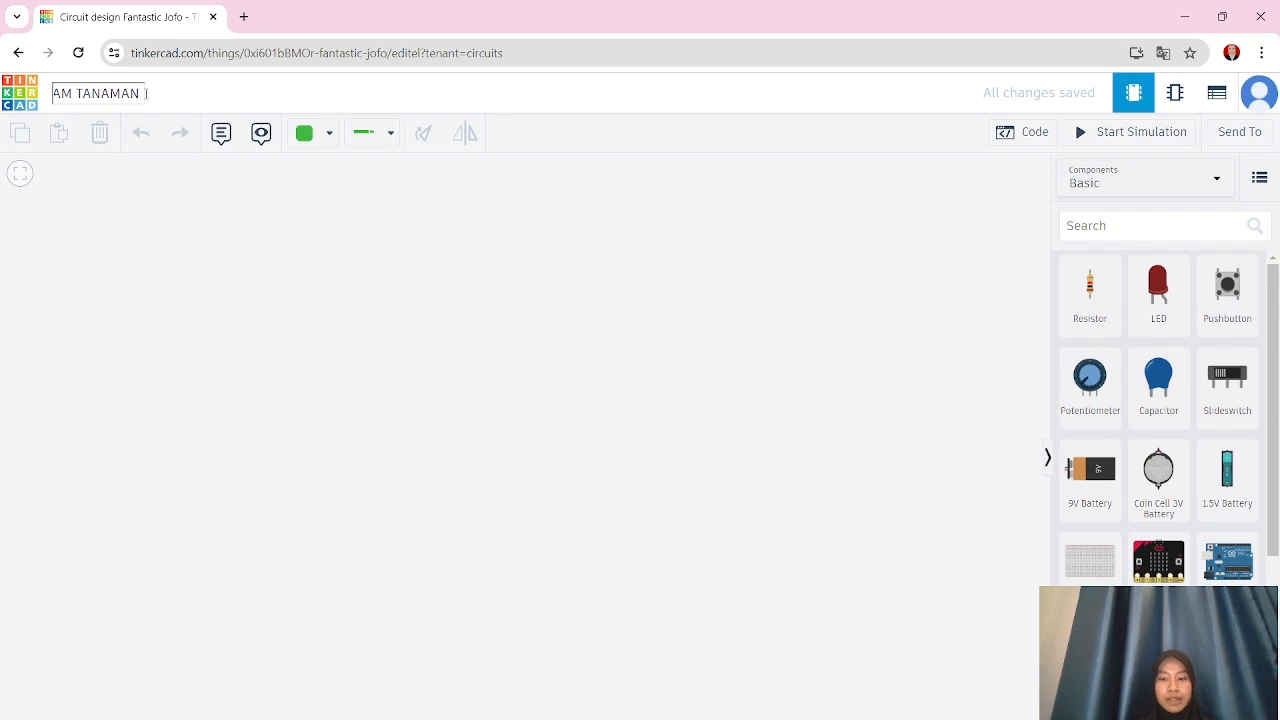
pyautogui.write(' OTOMATIS')
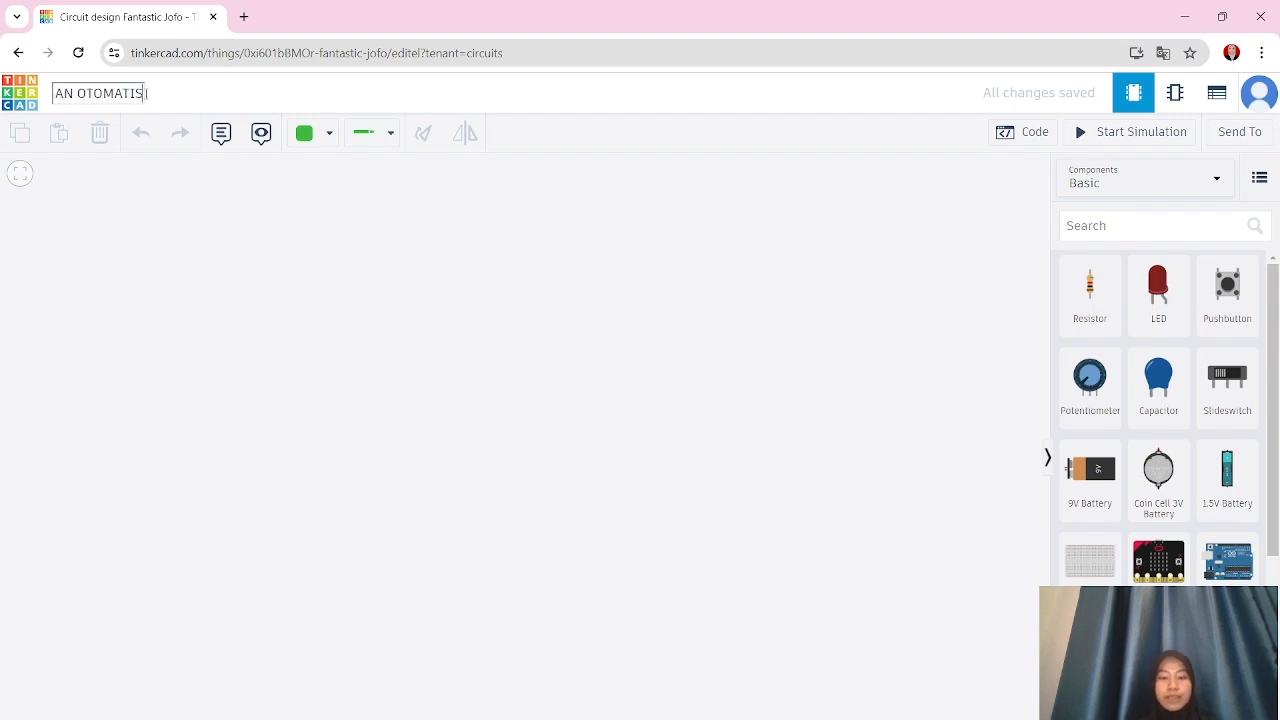
pyautogui.click(203, 289)
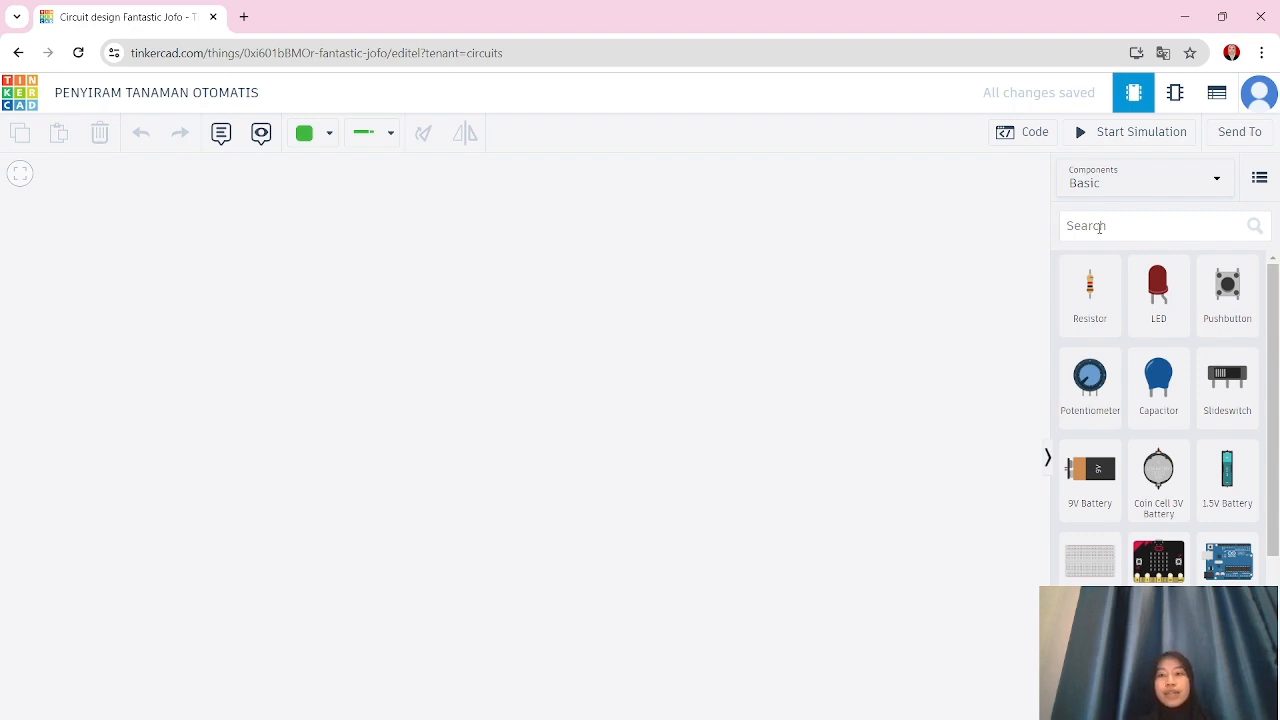
# - Place a red LED, a resistor and a piezo buzzer on the small breadboard
pyautogui.click(1100, 226)
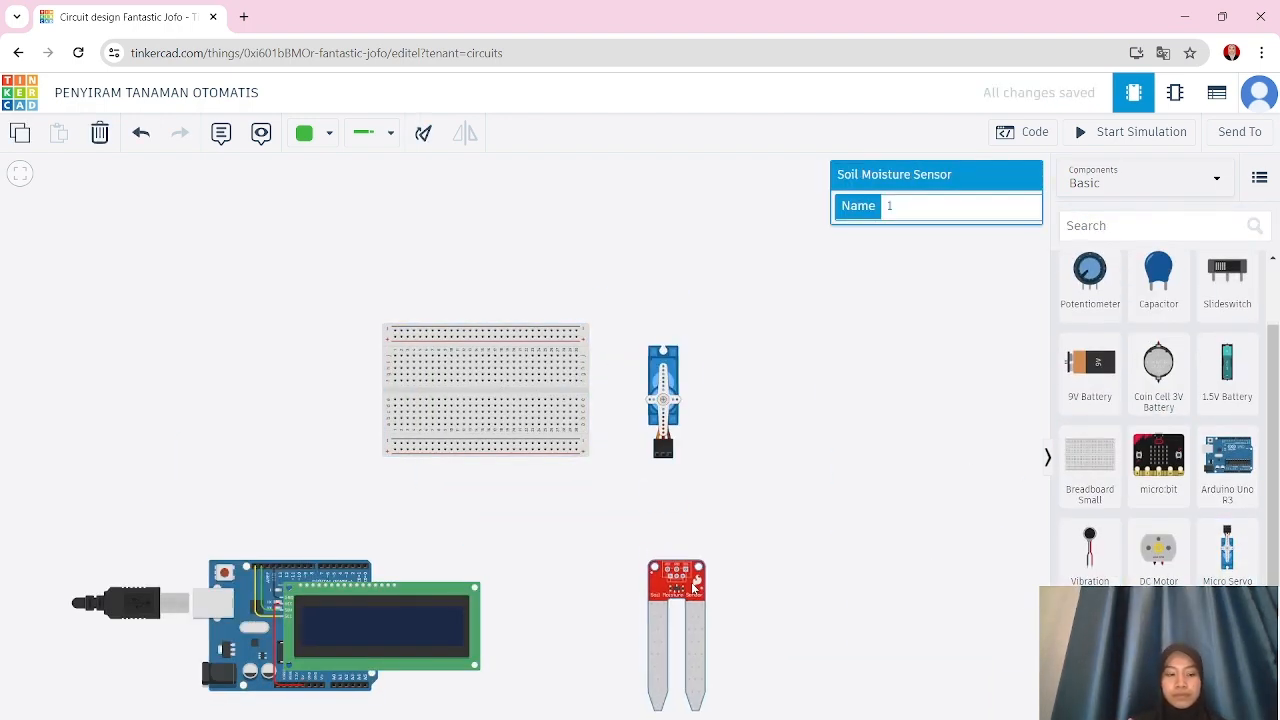
pyautogui.scroll(2, 1160, 400)
pyautogui.moveTo(1158, 290); pyautogui.dragTo(538, 372)
pyautogui.moveTo(1090, 290); pyautogui.dragTo(547, 385)
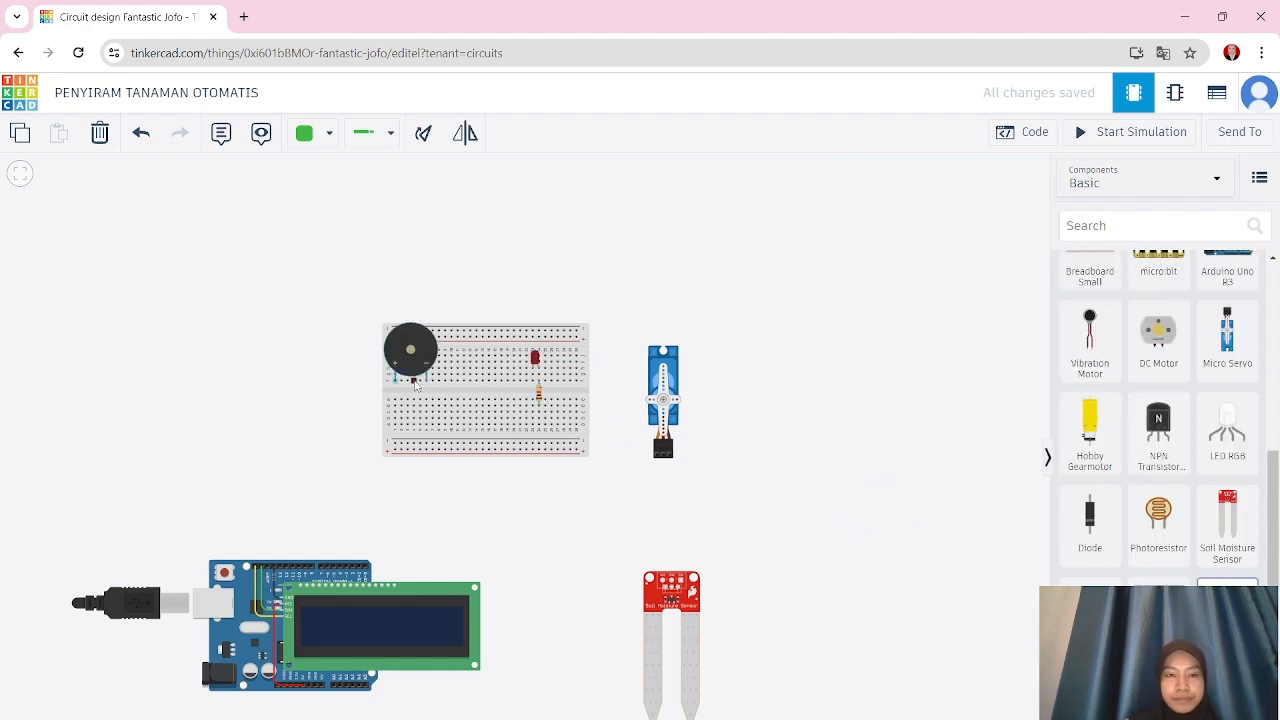
pyautogui.moveTo(414, 348); pyautogui.dragTo(429, 368)
# - Rearrange the LCD, Arduino Uno, soil moisture sensor, micro servo and breadboard so they sit closer together
pyautogui.click(400, 625)
pyautogui.click(286, 627)
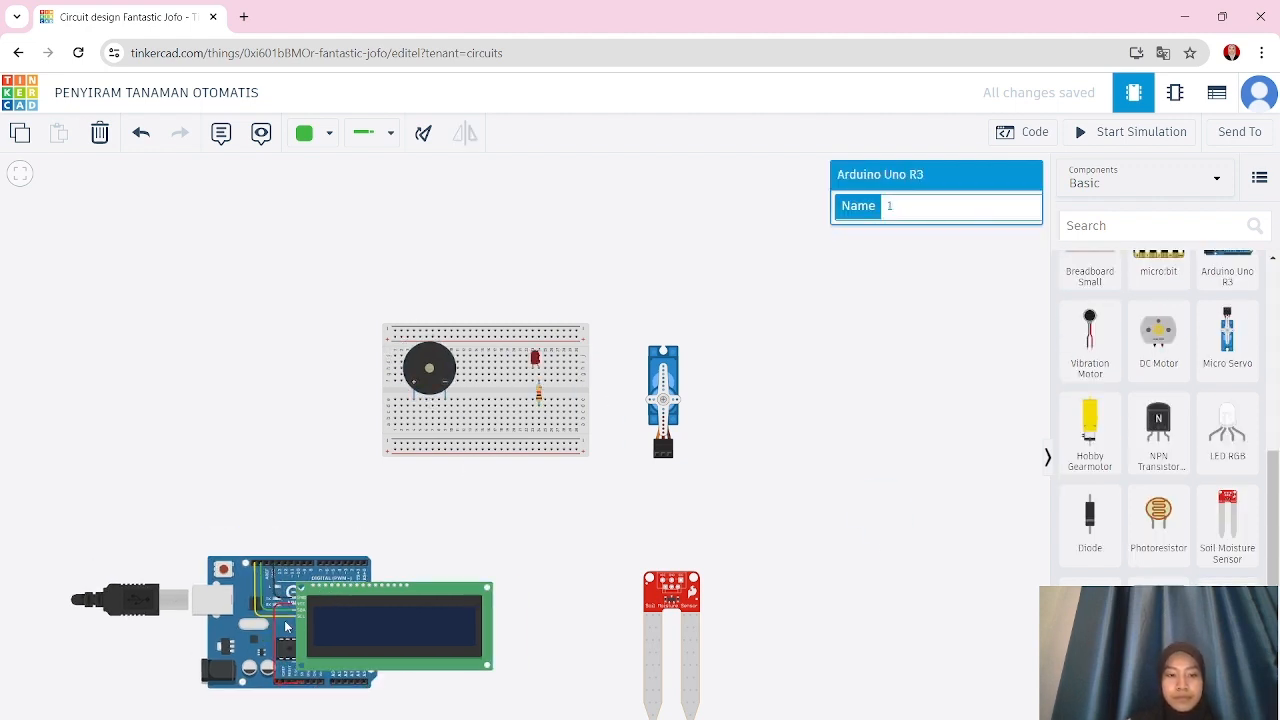
pyautogui.moveTo(286, 627); pyautogui.dragTo(285, 630)
pyautogui.moveTo(664, 598); pyautogui.dragTo(620, 610)
pyautogui.moveTo(663, 400); pyautogui.dragTo(672, 430)
pyautogui.moveTo(500, 400); pyautogui.dragTo(437, 423)
pyautogui.click(617, 431)
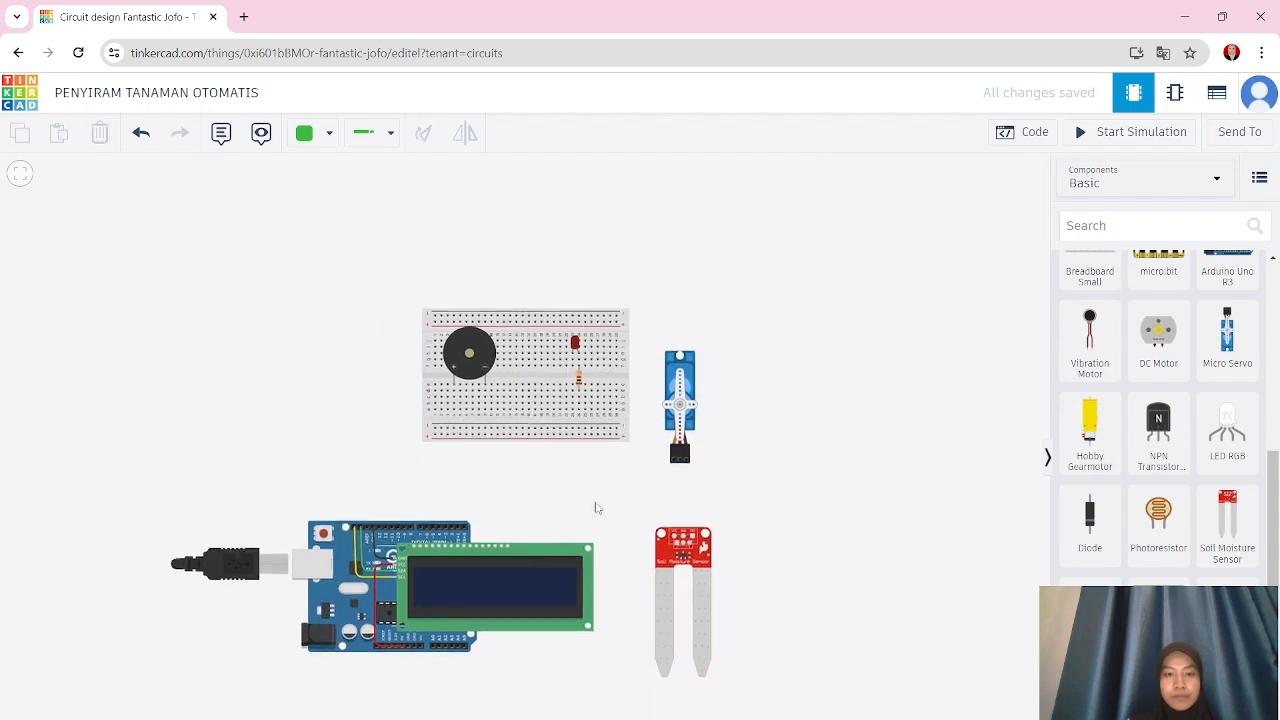
# - Wire Arduino analog pin A0 to the soil moisture sensor's signal pin, routed around the LCD, and colour the wire orange
pyautogui.click(433, 648)
pyautogui.click(436, 702)
pyautogui.click(625, 695)
pyautogui.click(618, 514)
pyautogui.click(690, 512)
pyautogui.click(690, 544)
pyautogui.moveTo(625, 695); pyautogui.dragTo(617, 696)
pyautogui.moveTo(437, 702); pyautogui.dragTo(433, 691)
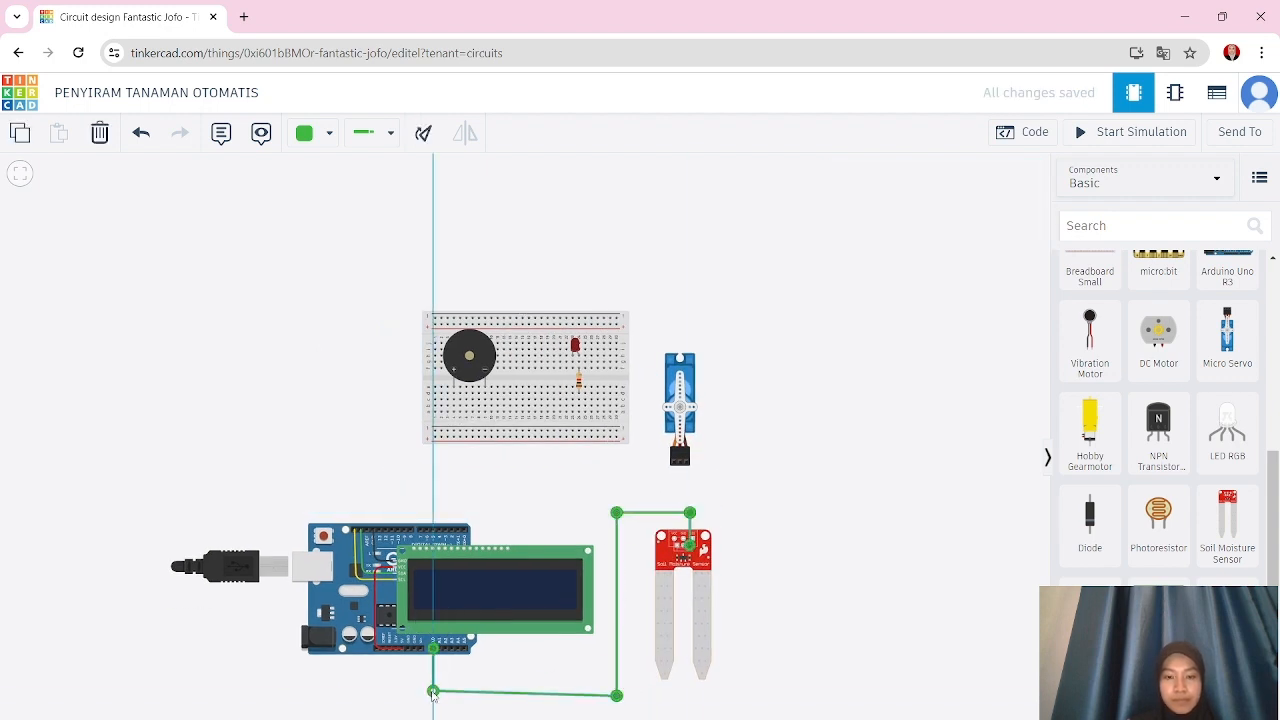
pyautogui.press('3')
pyautogui.press('Escape')
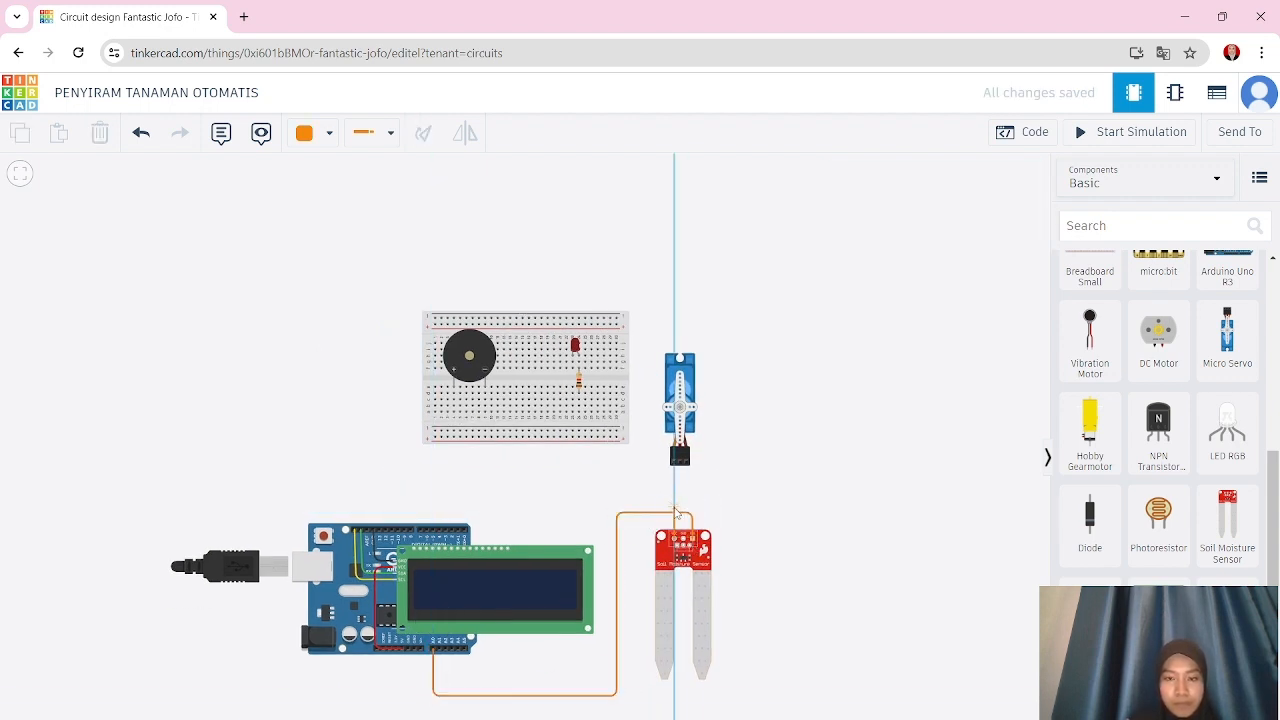
# - Wire the soil moisture sensor's power pin to the breadboard's lower positive rail and colour the wire red
pyautogui.click(674, 501)
pyautogui.click(616, 501)
pyautogui.click(616, 437)
pyautogui.click(315, 133)
pyautogui.click(340, 246)
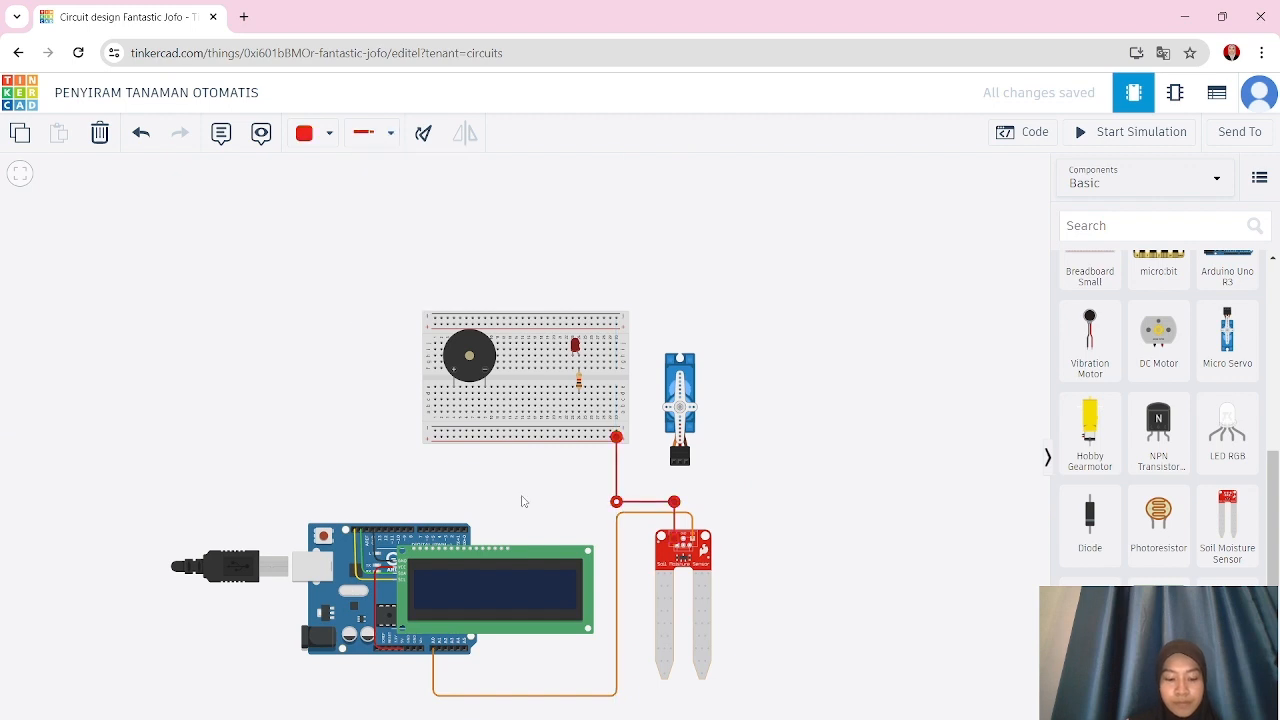
# - Wire the breadboard's lower negative rail to the micro servo's ground pin and colour the wire purple
pyautogui.click(609, 437)
pyautogui.click(611, 471)
pyautogui.click(680, 464)
pyautogui.click(315, 133)
pyautogui.click(350, 383)
# - Add a purple wire from the breadboard's lower negative rail to the soil moisture sensor's ground pin
pyautogui.click(604, 437)
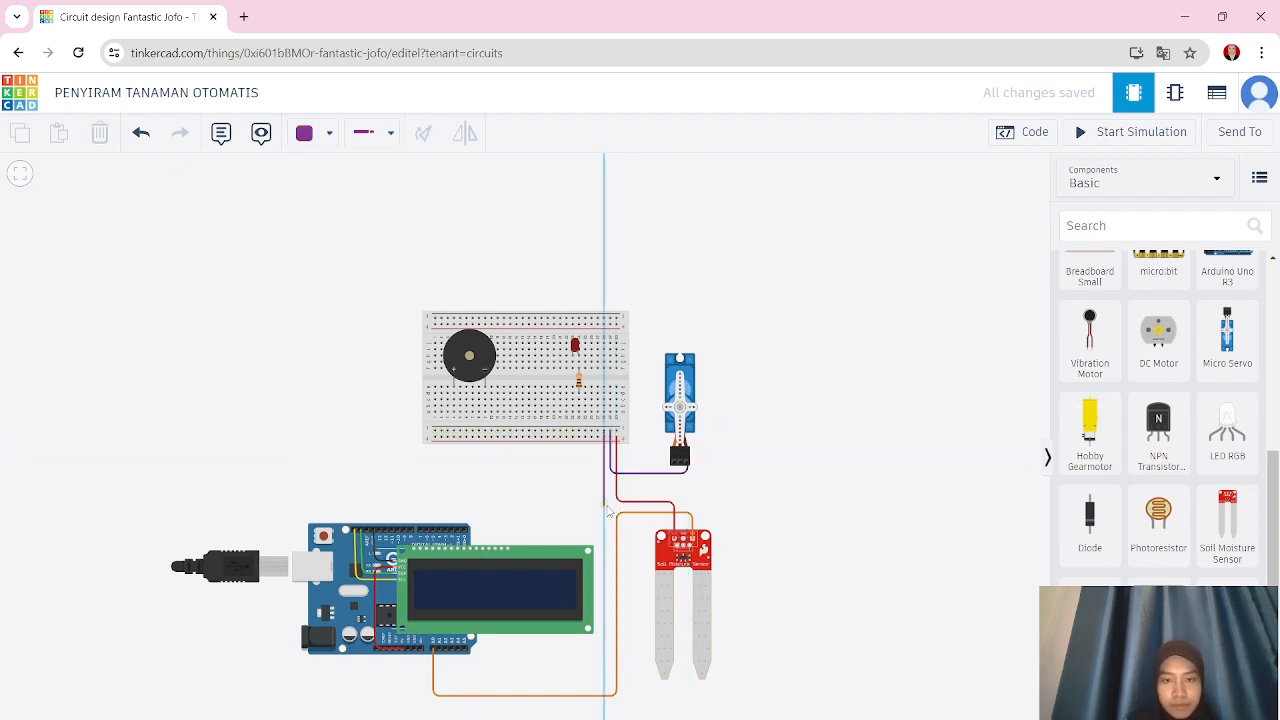
pyautogui.click(604, 503)
pyautogui.click(686, 535)
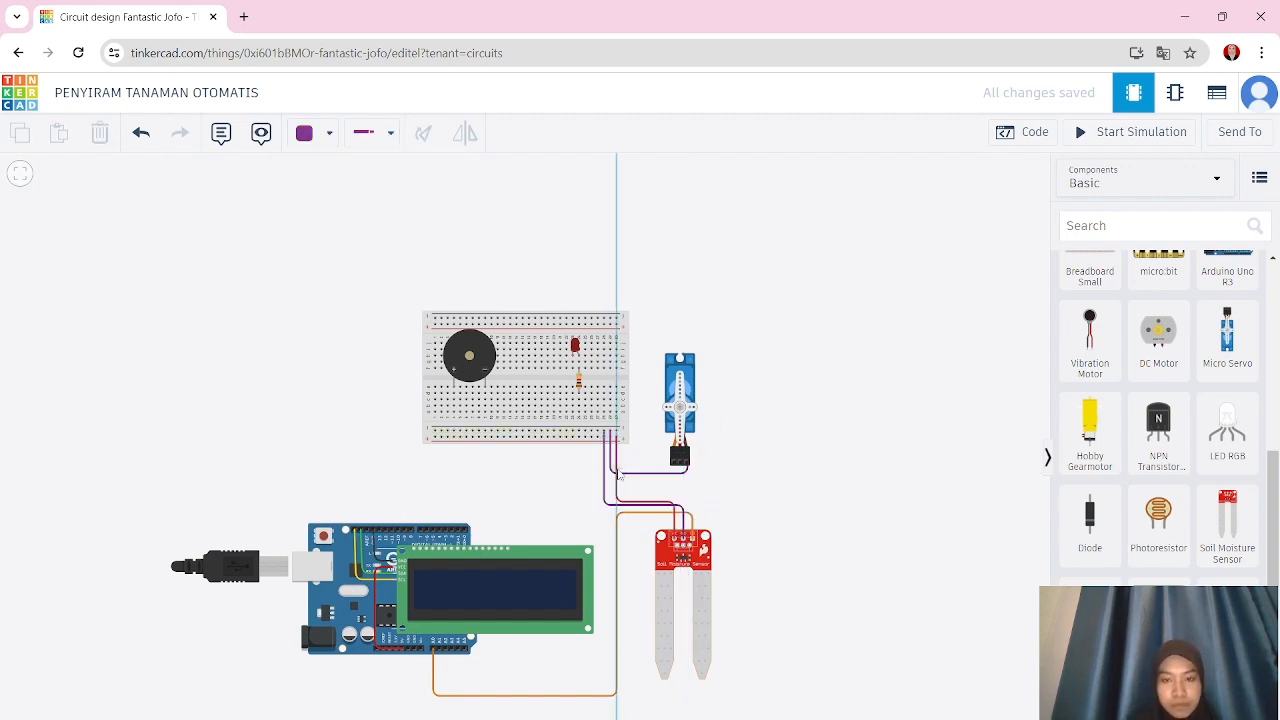
# - Wire the micro servo's power pin to the positive rail in red and its signal pin to an Arduino digital pin in green
pyautogui.click(677, 461)
pyautogui.click(439, 460)
pyautogui.click(439, 529)
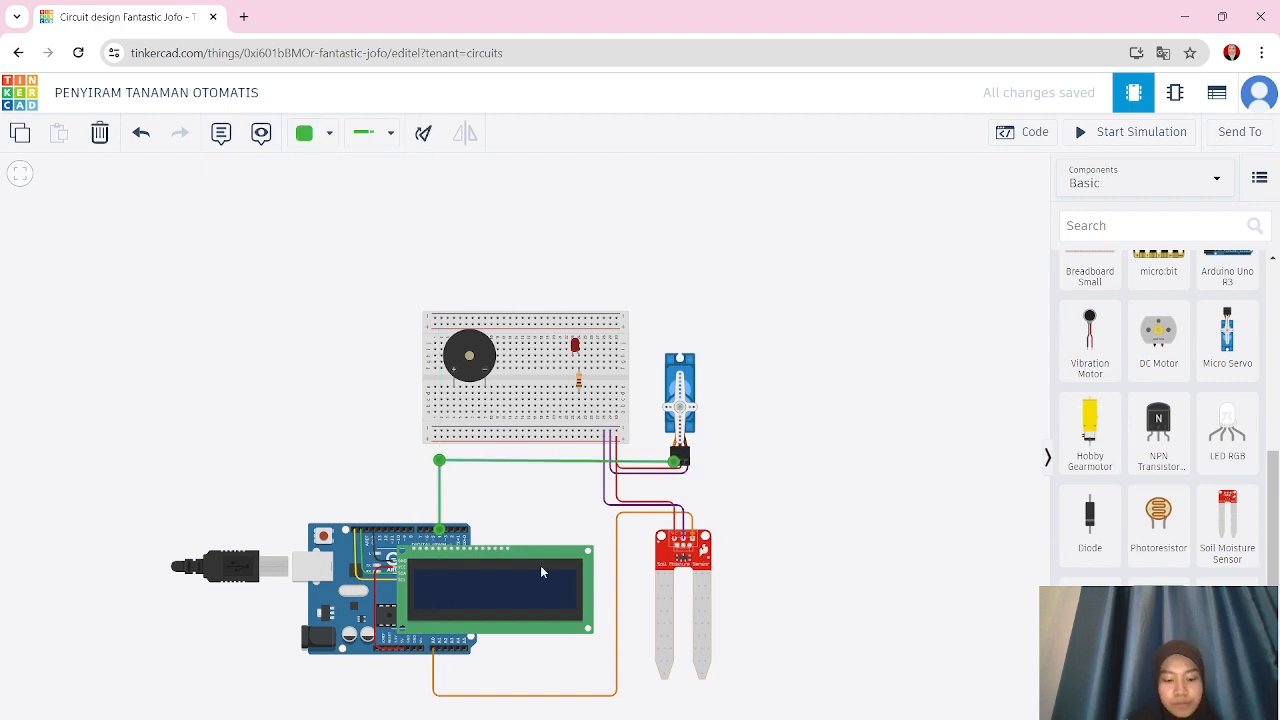
# - Wire the red LED's cathode column to the breadboard's lower negative rail
pyautogui.click(575, 390)
pyautogui.click(575, 432)
pyautogui.click(484, 426)
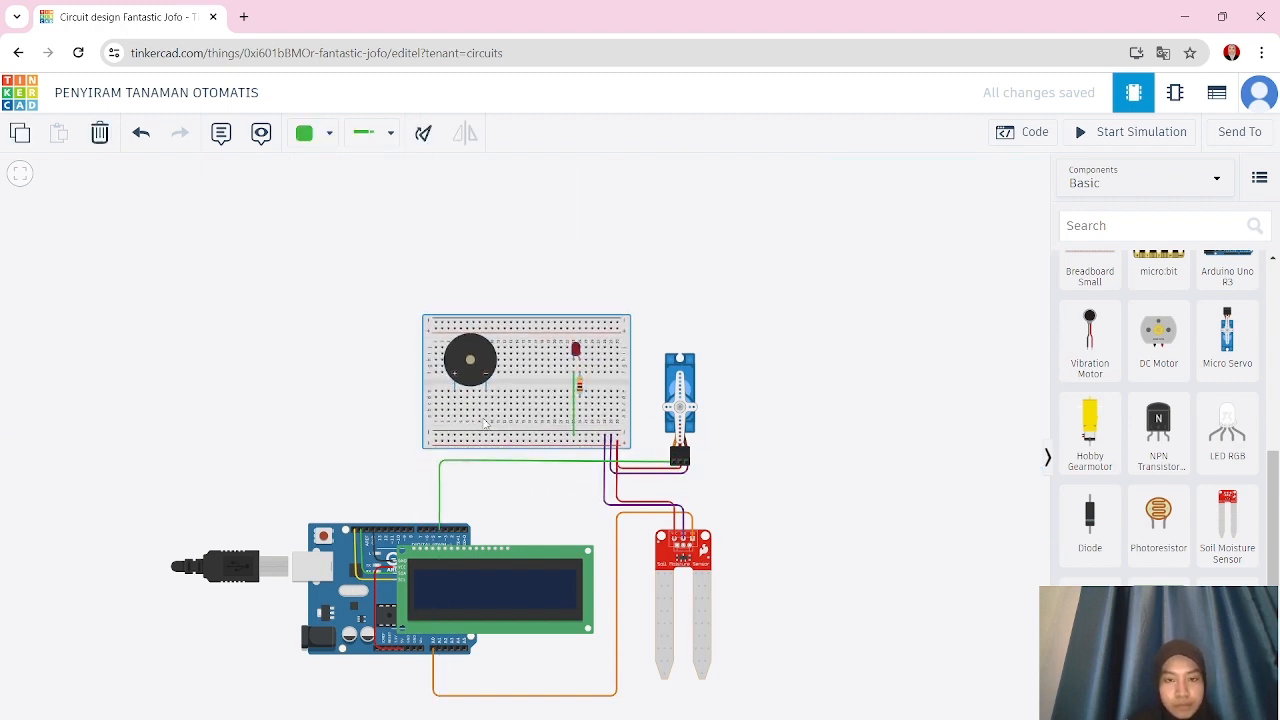
# - Wire the piezo's positive column to Arduino digital pin 3 and the LED resistor's lower column to pin 2, both in black
pyautogui.click(443, 503)
pyautogui.click(454, 426)
pyautogui.click(443, 527)
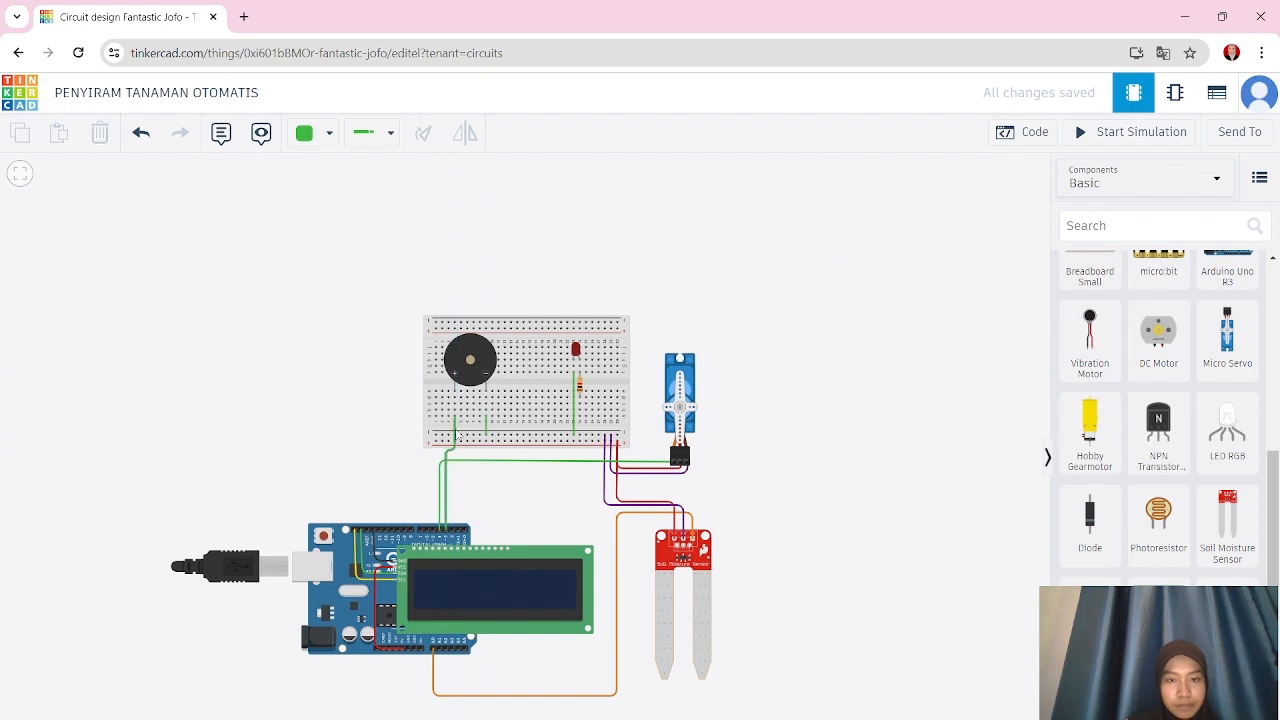
pyautogui.click(452, 528)
pyautogui.click(451, 455)
pyautogui.click(579, 455)
pyautogui.click(579, 415)
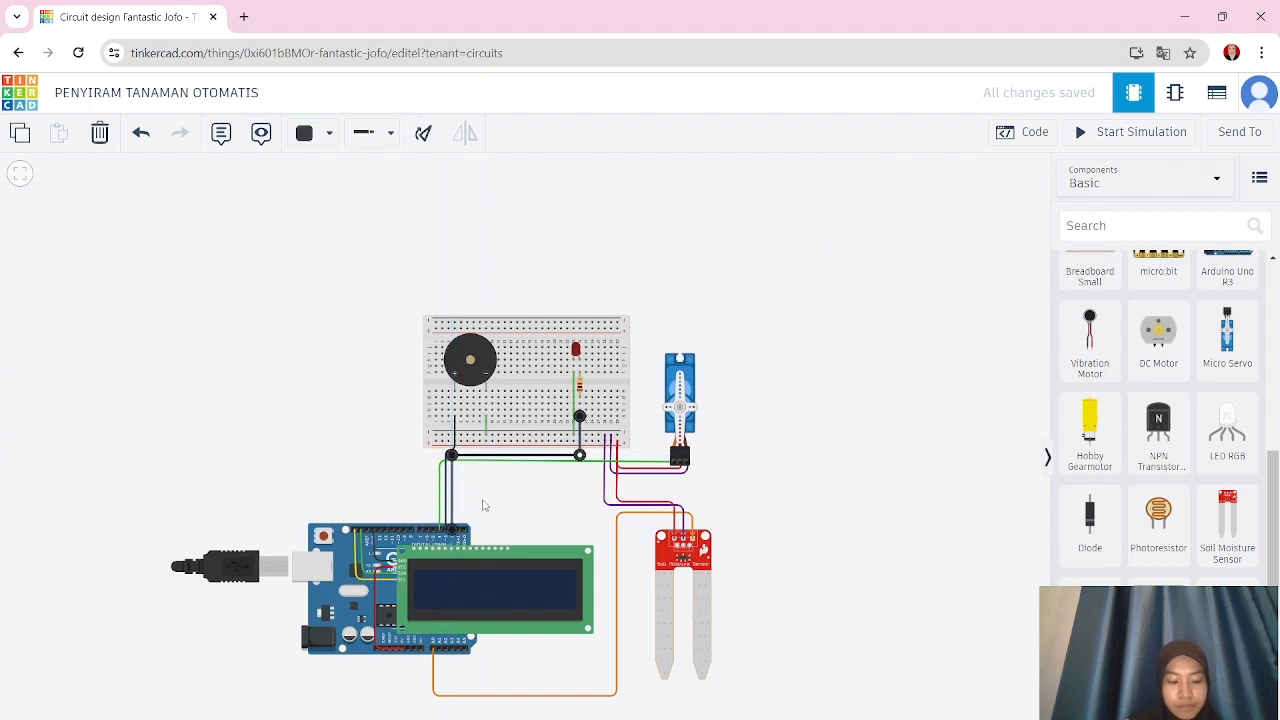
pyautogui.click(384, 527)
pyautogui.click(384, 436)
pyautogui.click(436, 440)
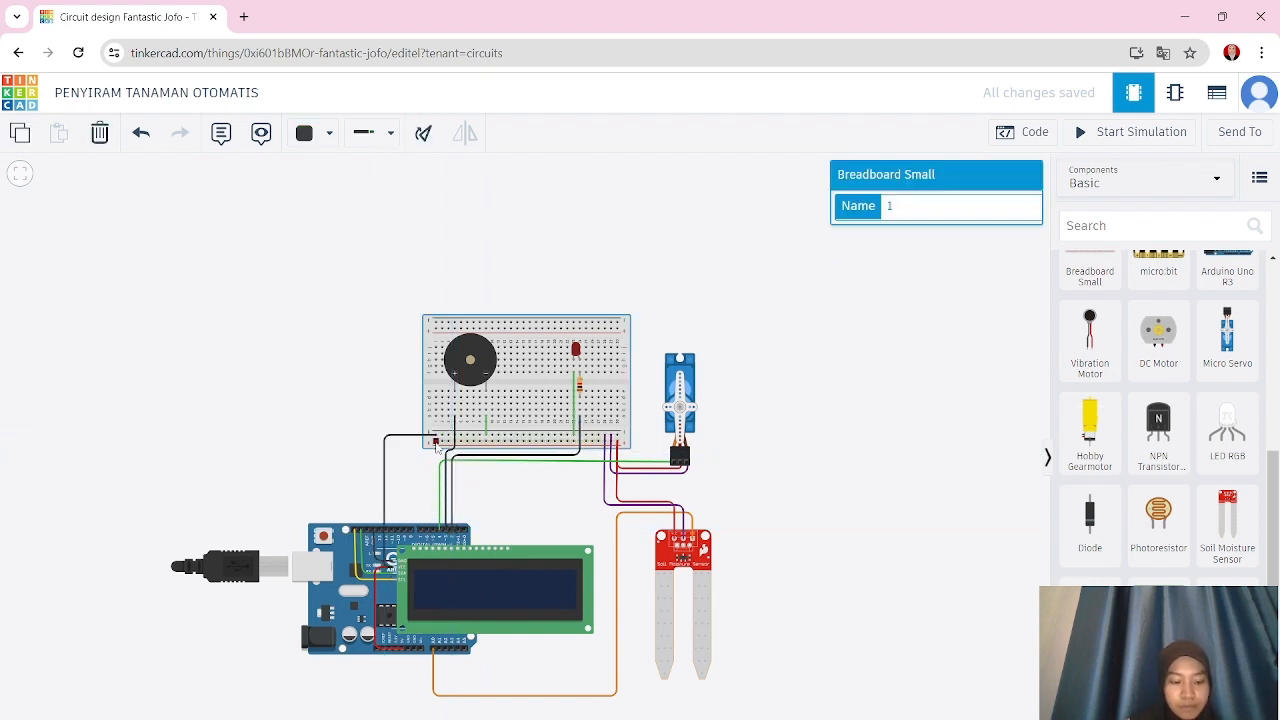
pyautogui.click(436, 441)
pyautogui.click(371, 438)
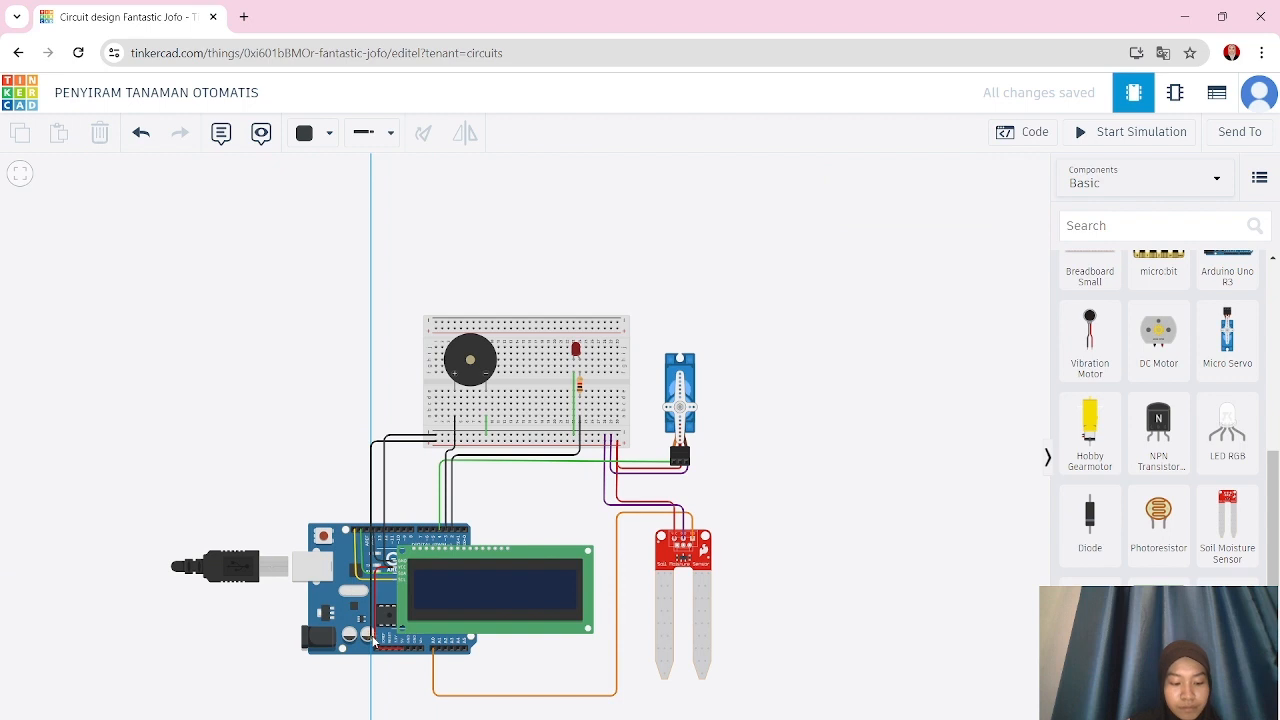
pyautogui.click(372, 562)
pyautogui.click(394, 561)
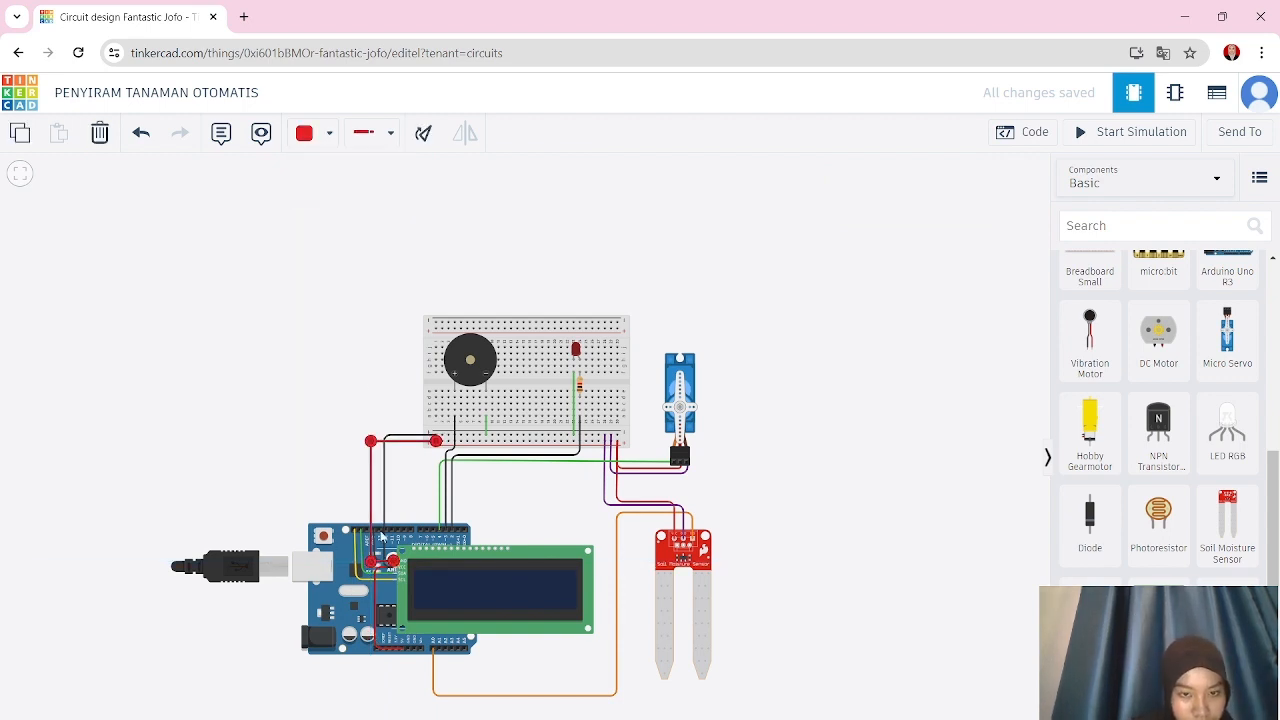
pyautogui.press('Delete')
# - Wire the LCD's power and ground pins to the breadboard's lower rails in red and black, and shorten the orange sensor wire's lower bend
pyautogui.click(367, 560)
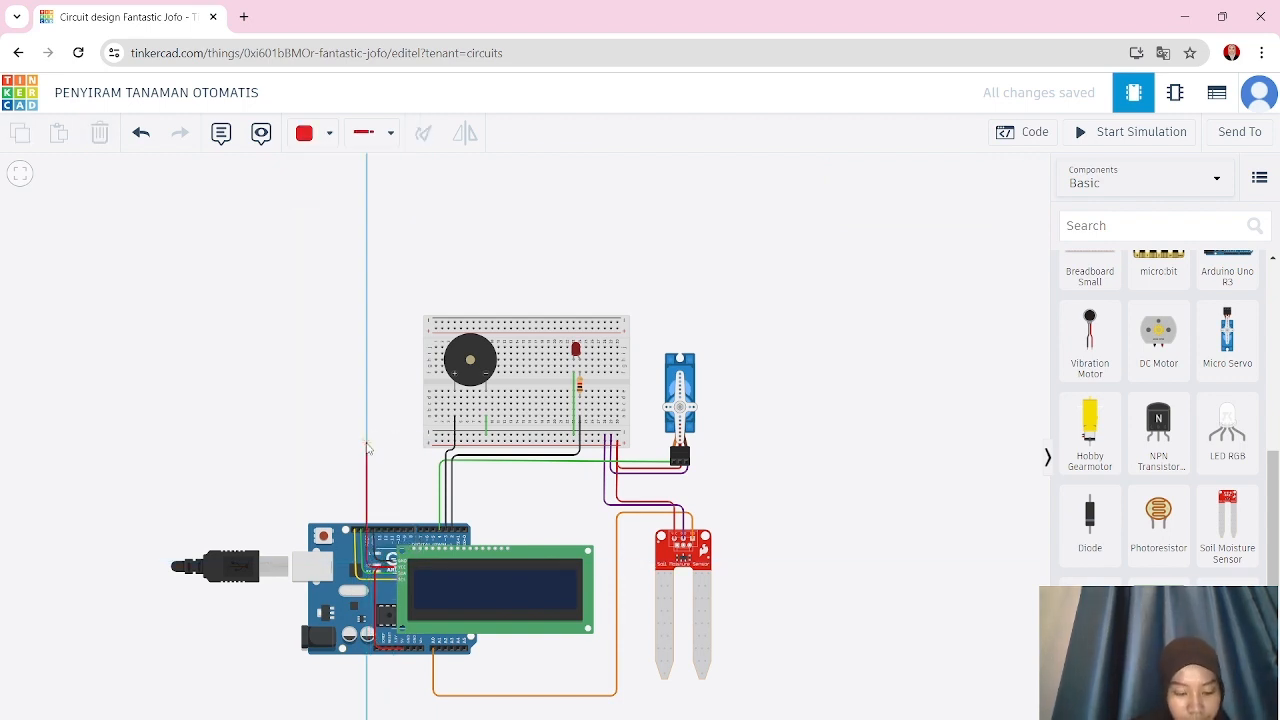
pyautogui.click(367, 442)
pyautogui.click(434, 442)
pyautogui.click(356, 526)
pyautogui.click(356, 437)
pyautogui.click(431, 437)
pyautogui.click(452, 695)
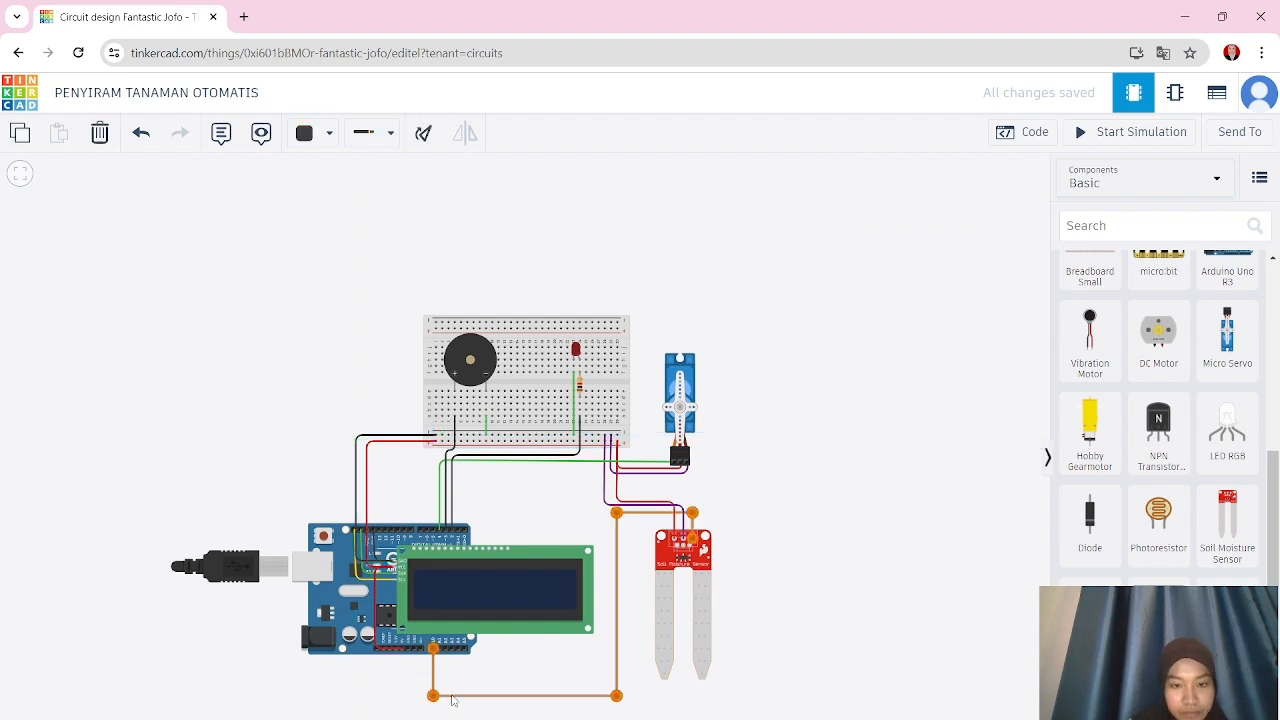
pyautogui.hotkey('ctrl', 'z')
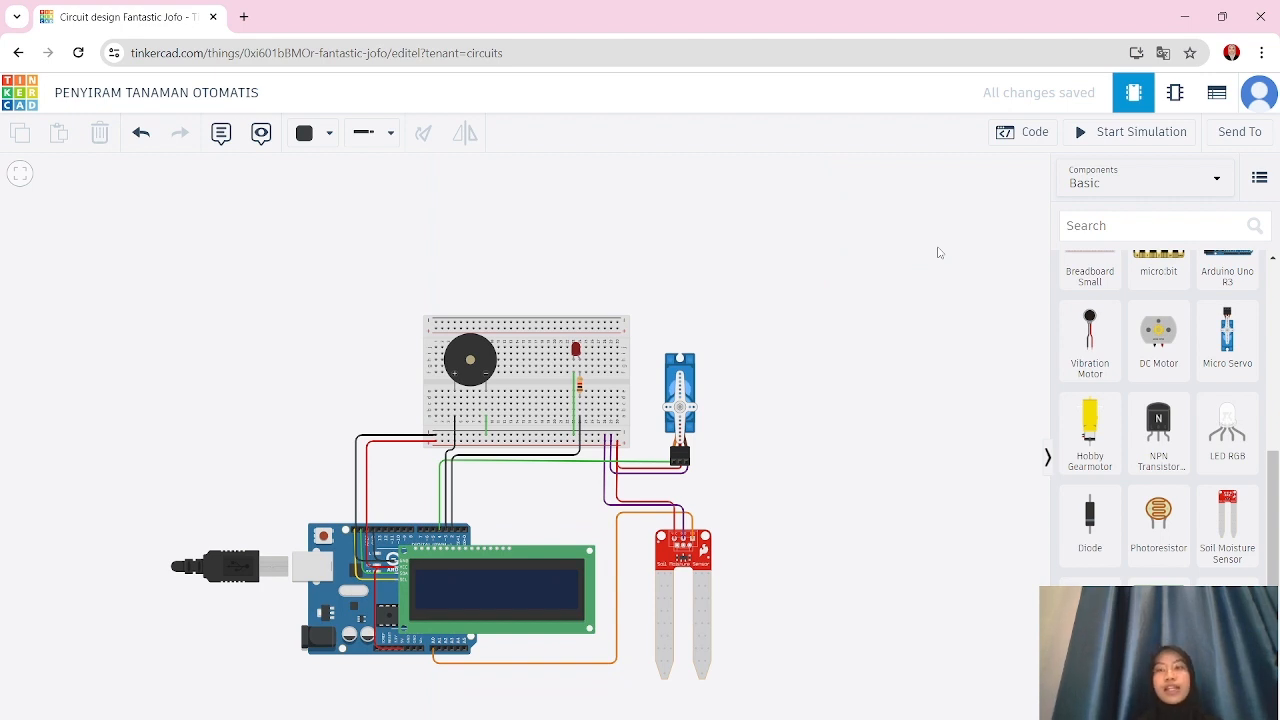
# - Open the Arduino's code and switch the editing mode from blocks to text, accepting the loss of the blocks
pyautogui.click(1028, 134)
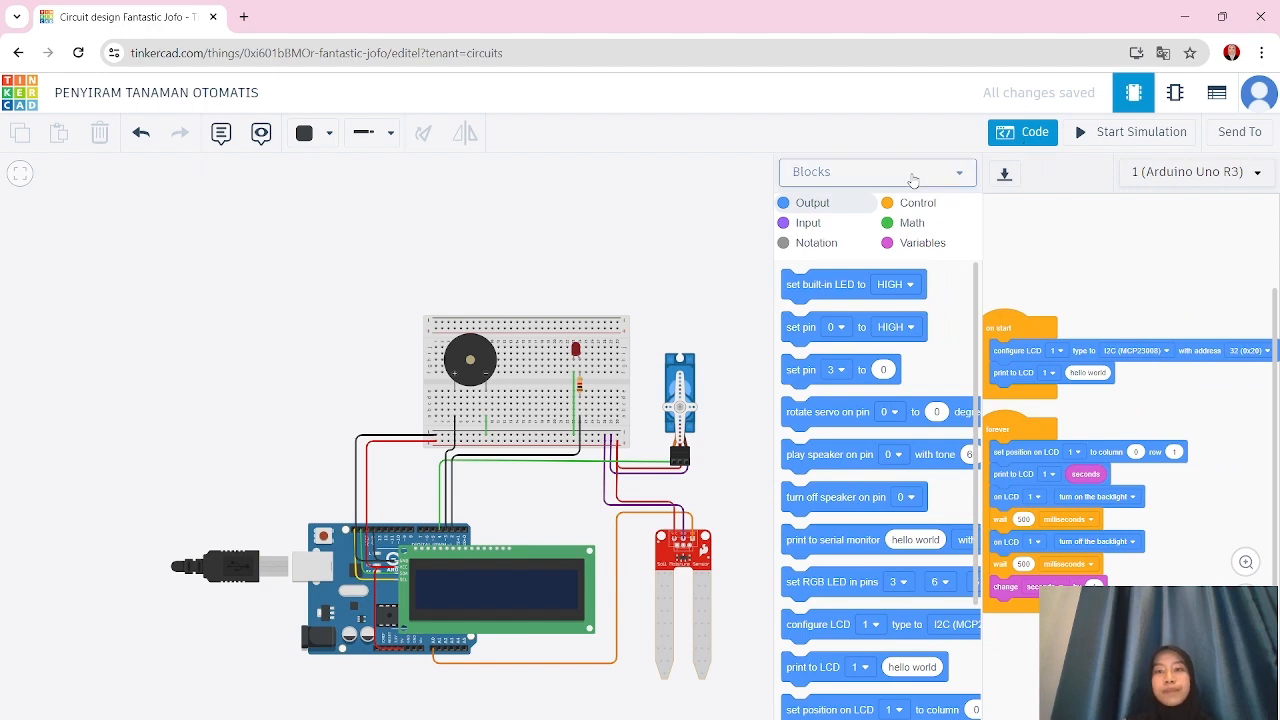
pyautogui.click(912, 175)
pyautogui.click(844, 234)
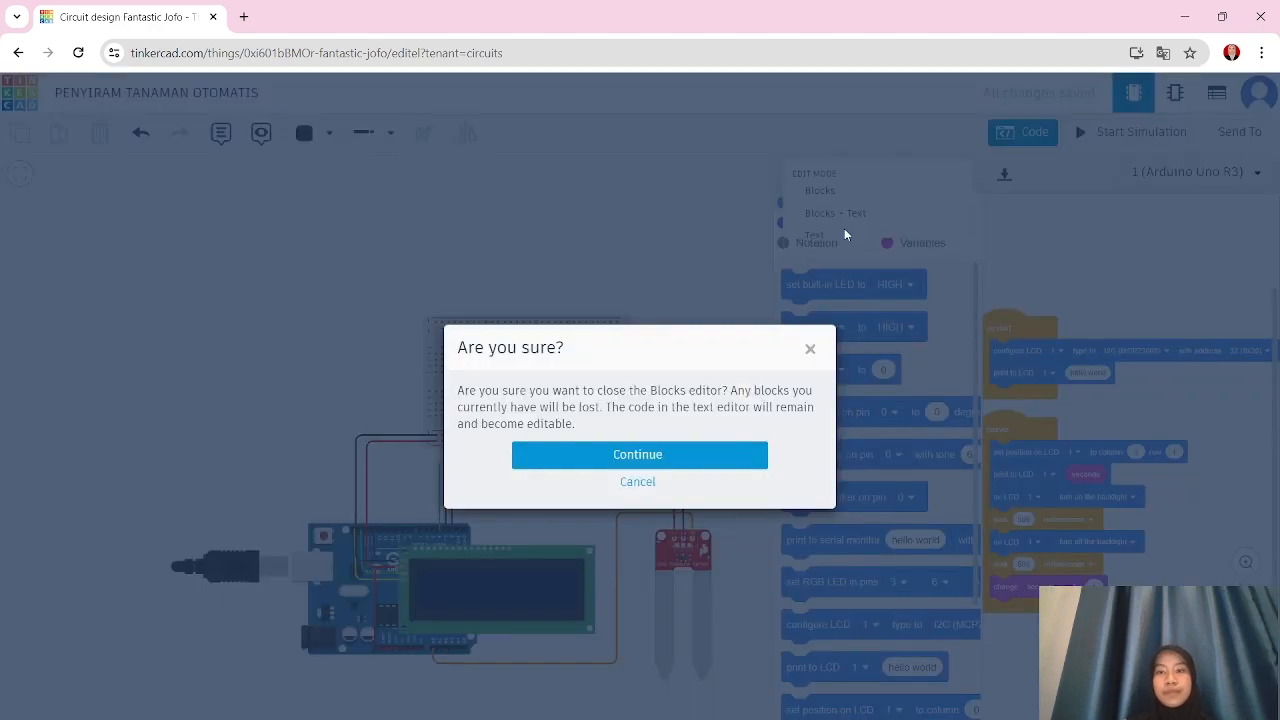
pyautogui.click(743, 457)
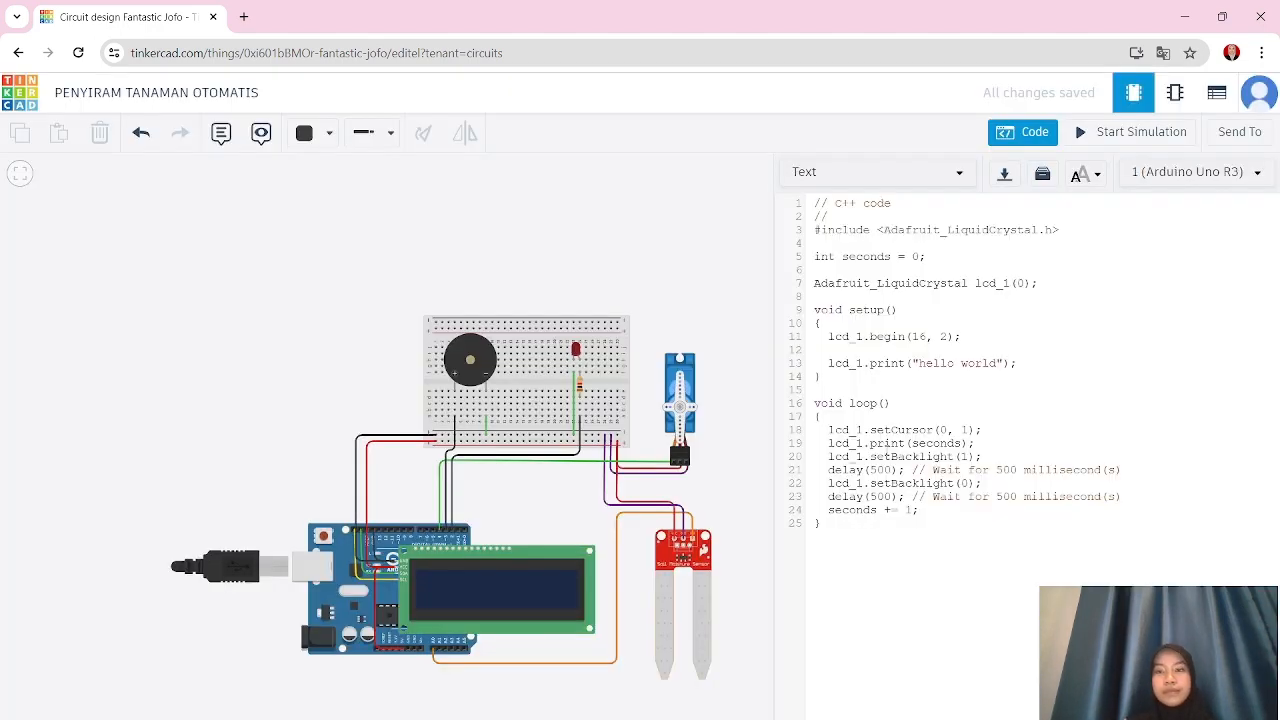
# - Replace the entire default sketch with the copied plant-watering code that uses the Servo and Adafruit_LiquidCrystal libraries
pyautogui.moveTo(837, 523); pyautogui.dragTo(813, 193)
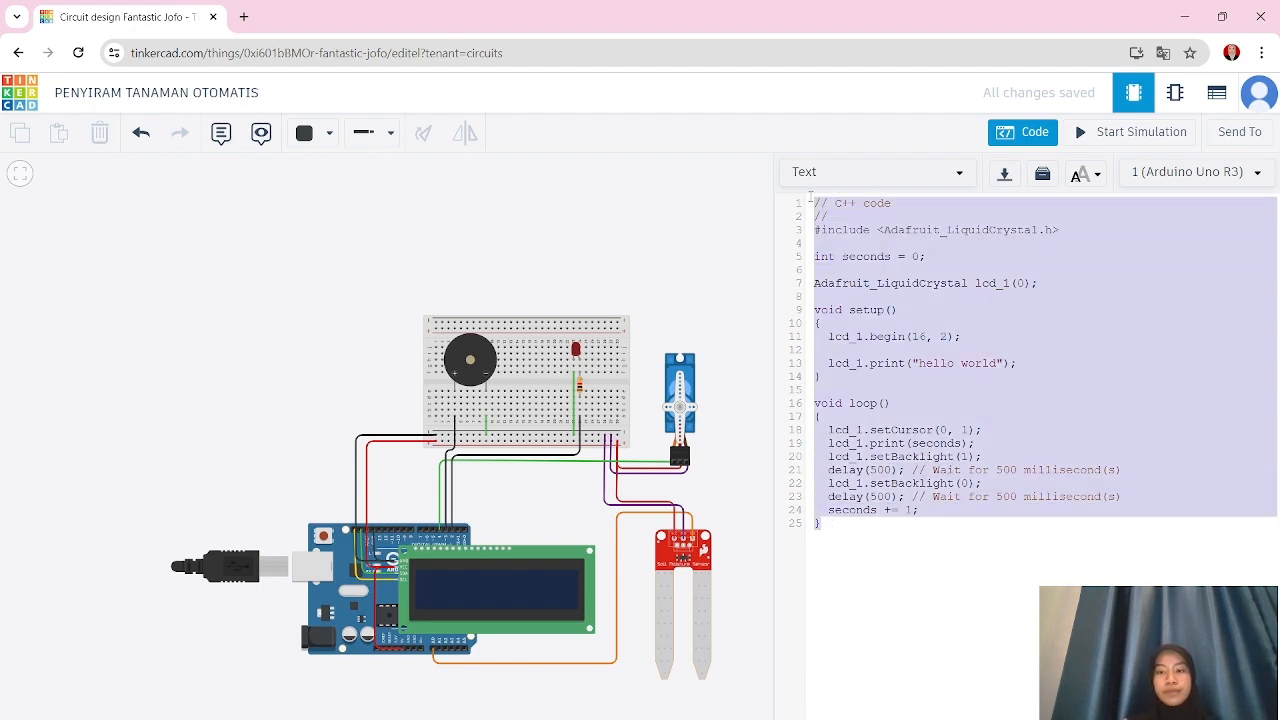
pyautogui.press('BackSpace')
pyautogui.hotkey('ctrl', 'v')
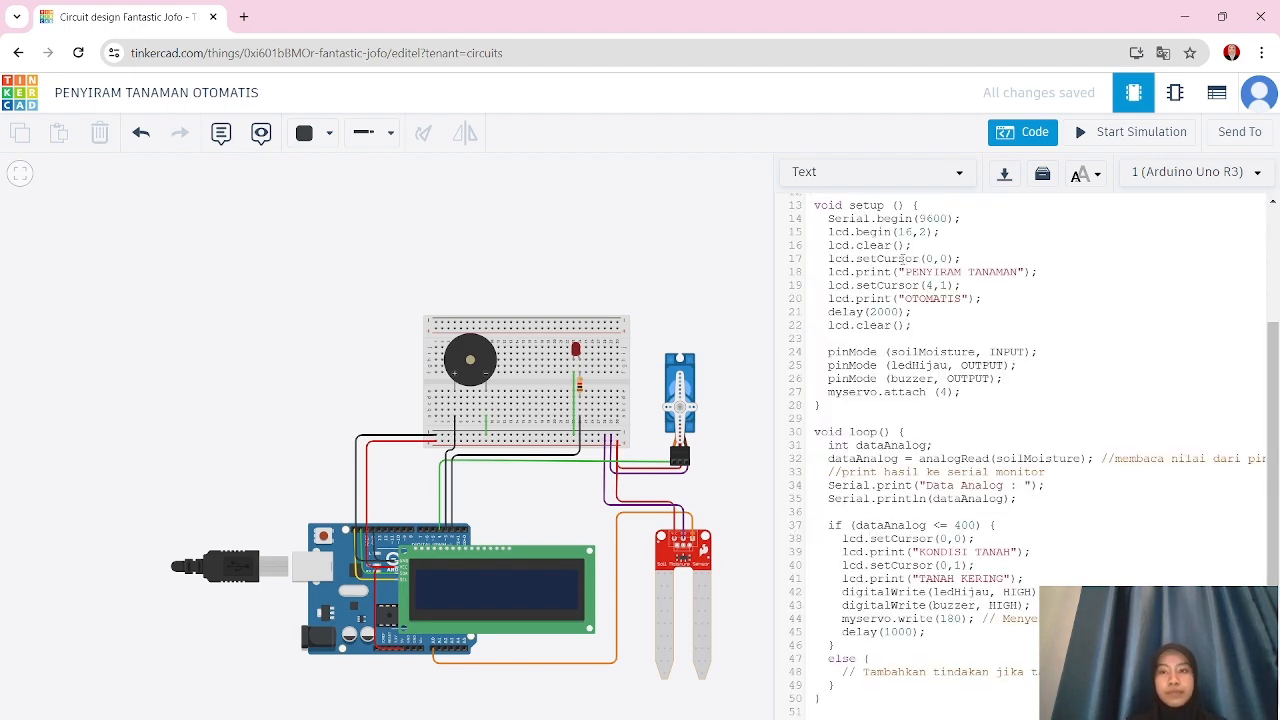
# - Start the simulation and raise the soil moisture sensor's level from dry to fully wet
pyautogui.click(1108, 136)
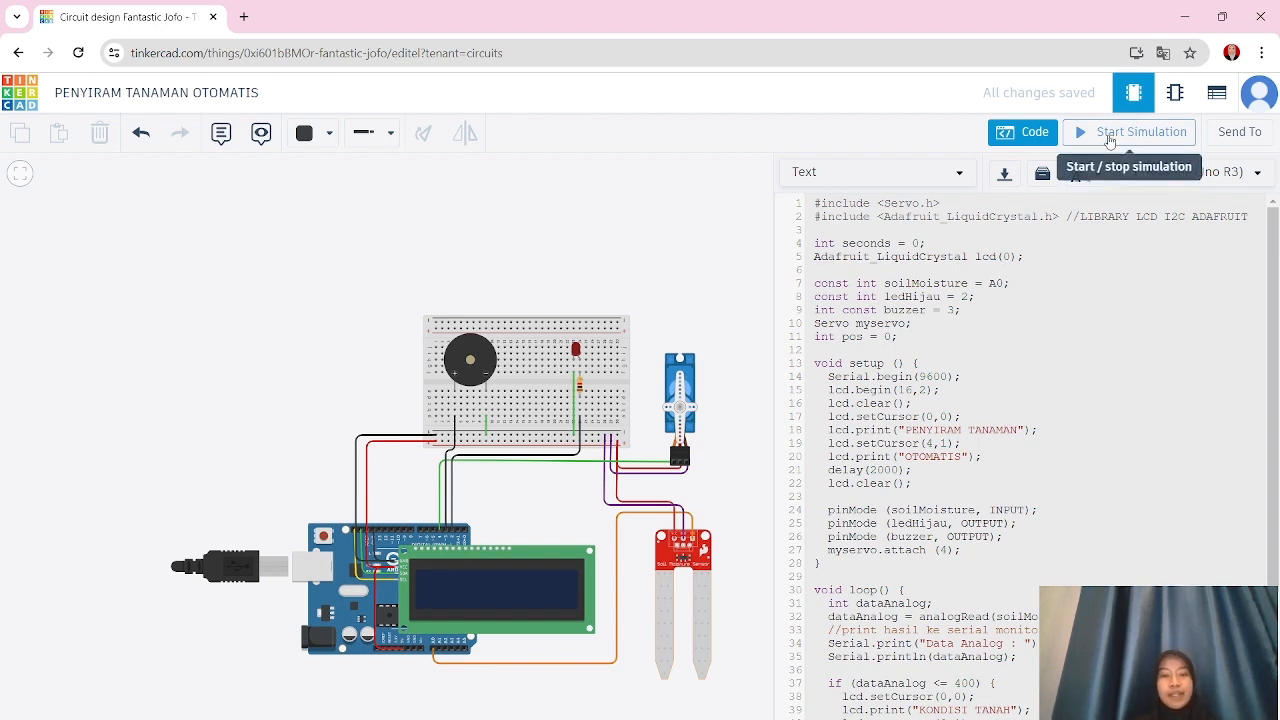
pyautogui.click(1108, 136)
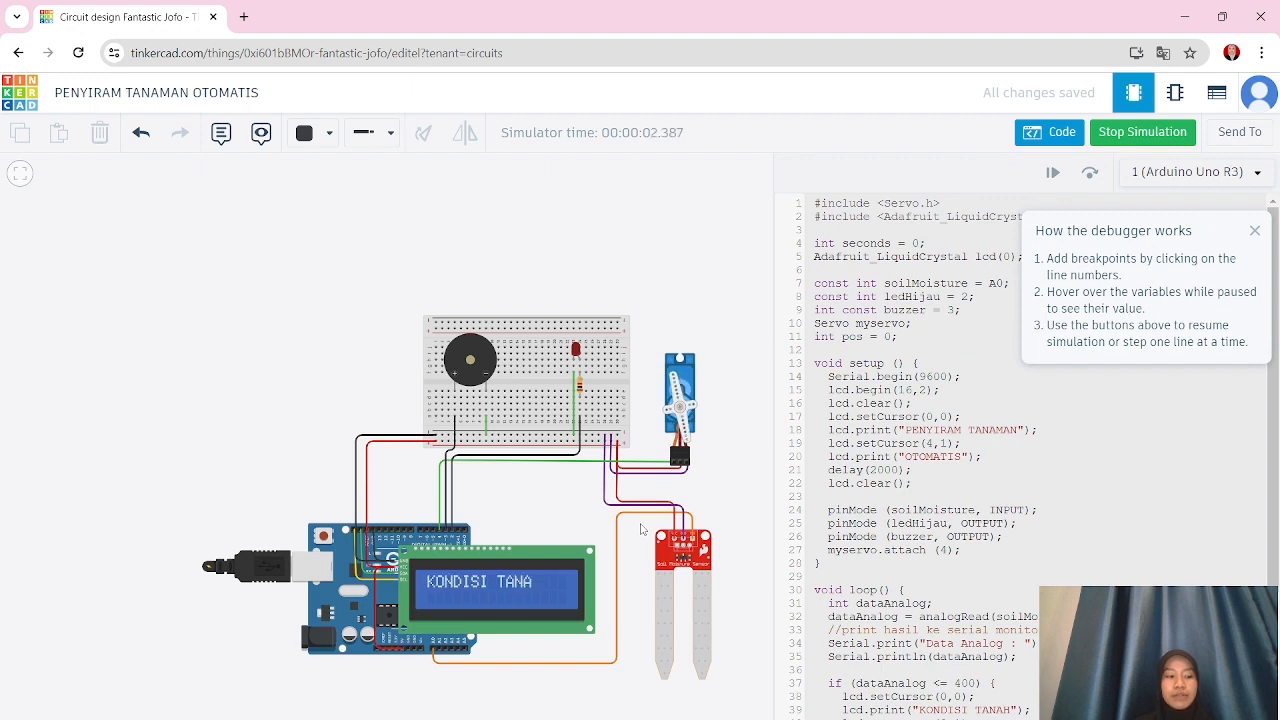
pyautogui.click(662, 614)
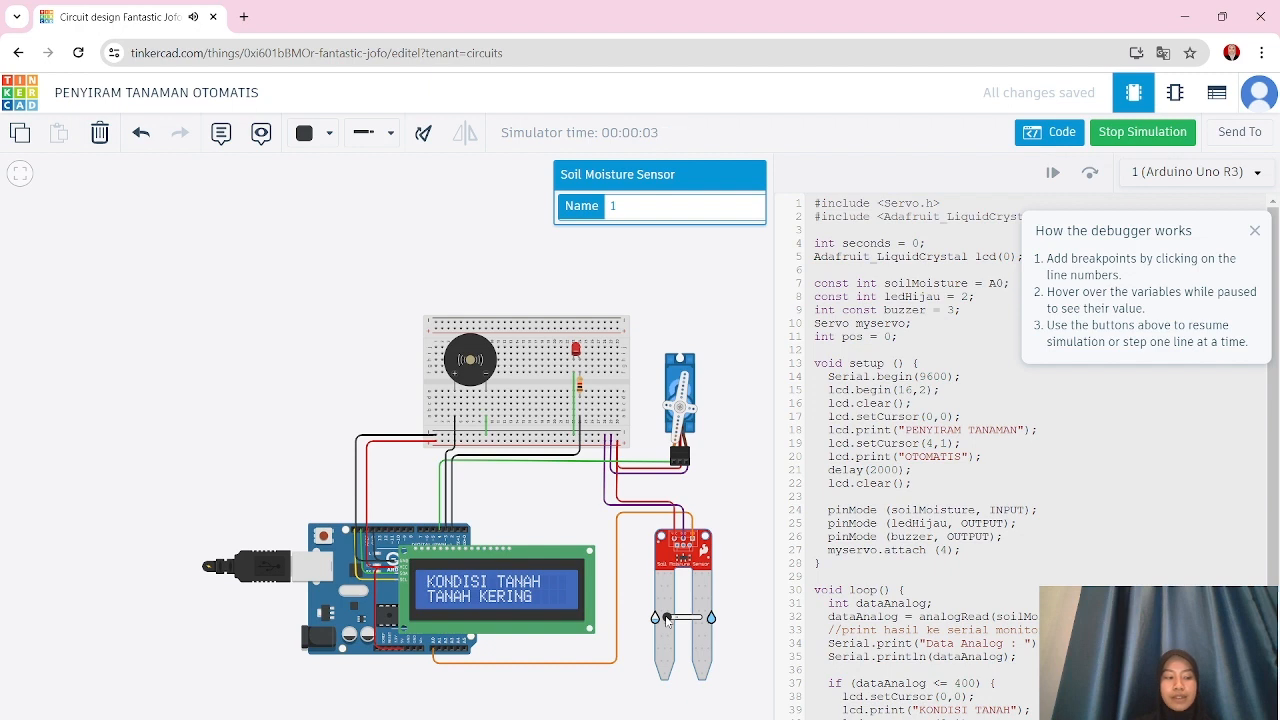
pyautogui.moveTo(668, 620); pyautogui.dragTo(703, 622)
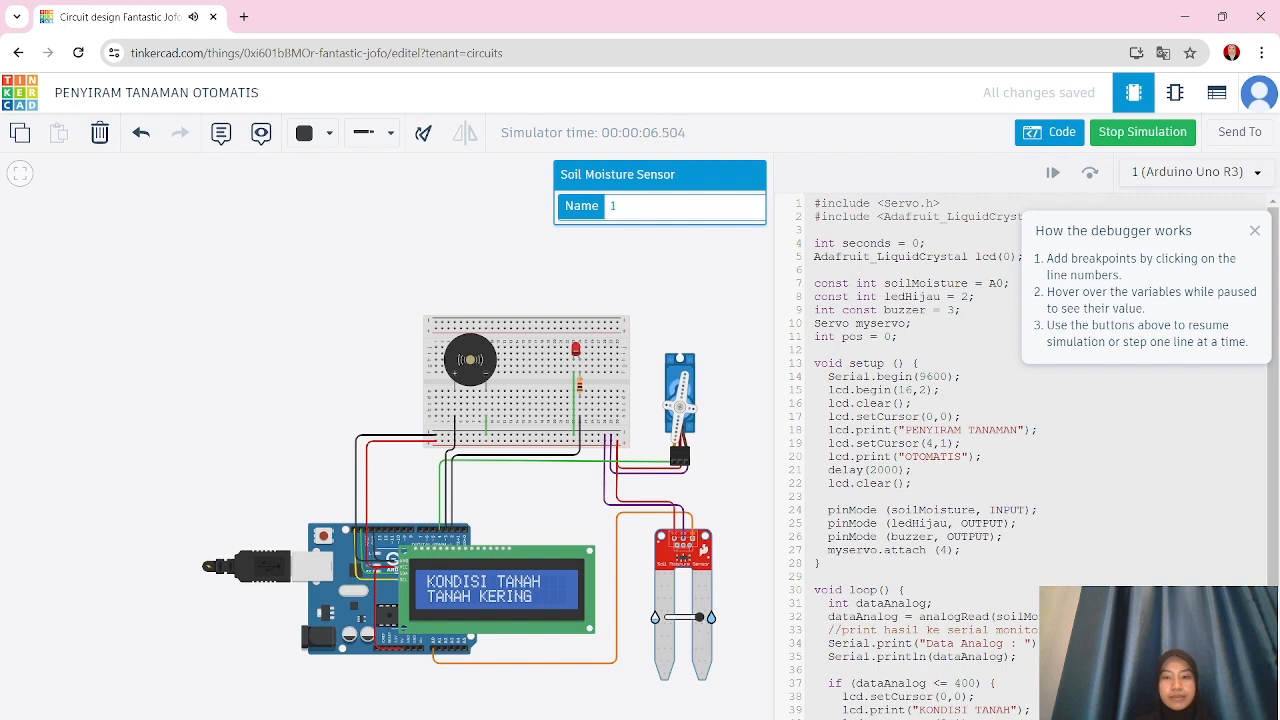
# - Open the Serial Monitor and test the circuit's response with the soil moisture sensor at dry, medium and wet levels
pyautogui.click(845, 714)
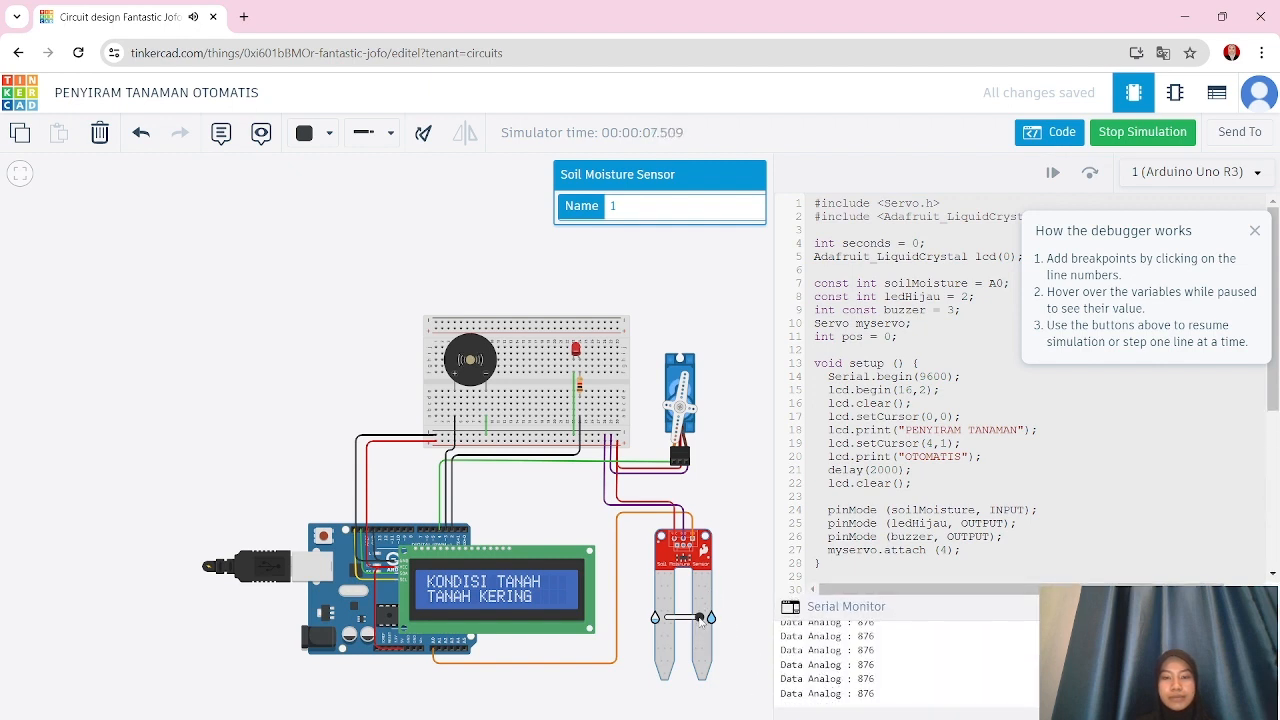
pyautogui.moveTo(700, 618); pyautogui.dragTo(677, 622)
pyautogui.moveTo(677, 620); pyautogui.dragTo(673, 621)
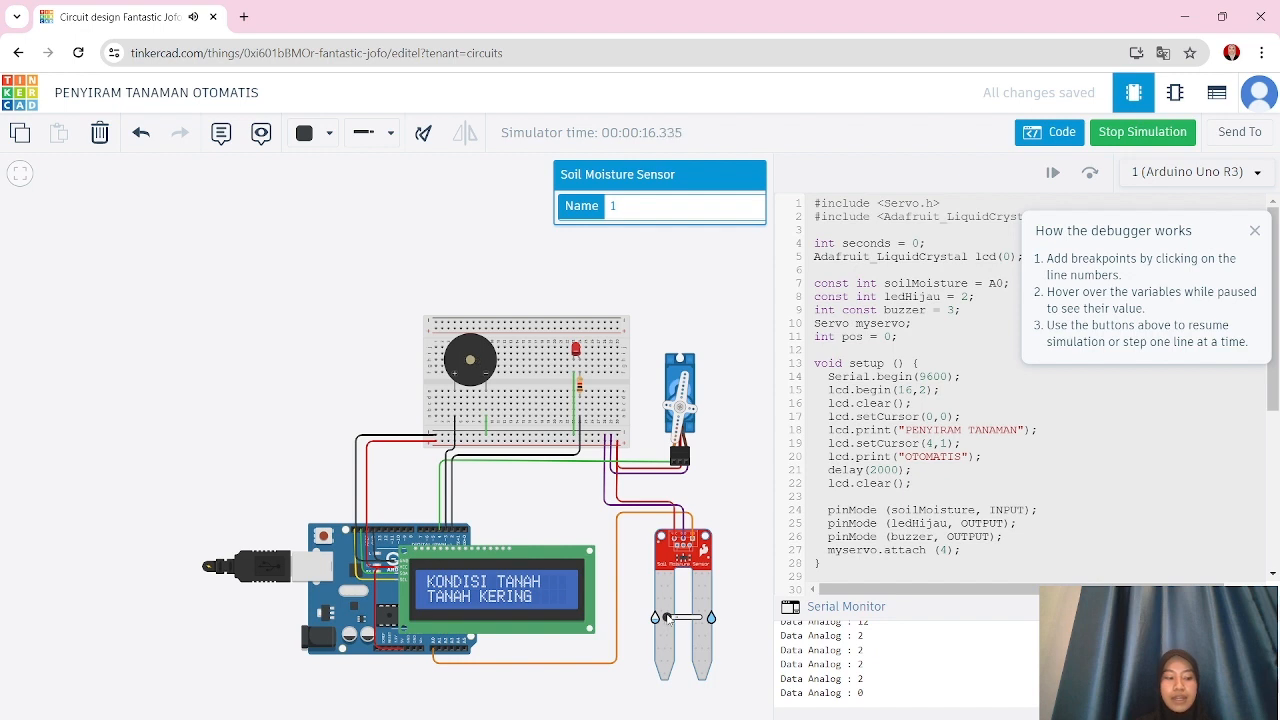
pyautogui.moveTo(676, 620); pyautogui.dragTo(684, 620)
pyautogui.moveTo(686, 621); pyautogui.dragTo(690, 625)
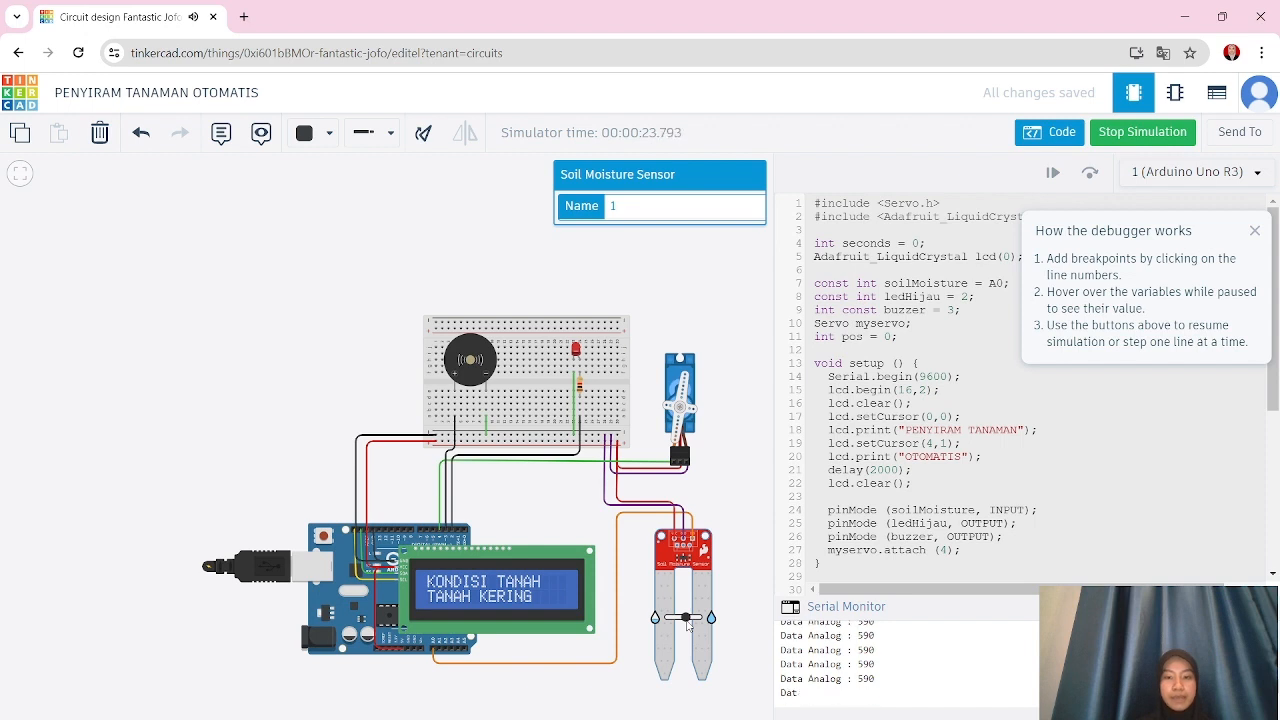
pyautogui.moveTo(691, 620); pyautogui.dragTo(724, 630)
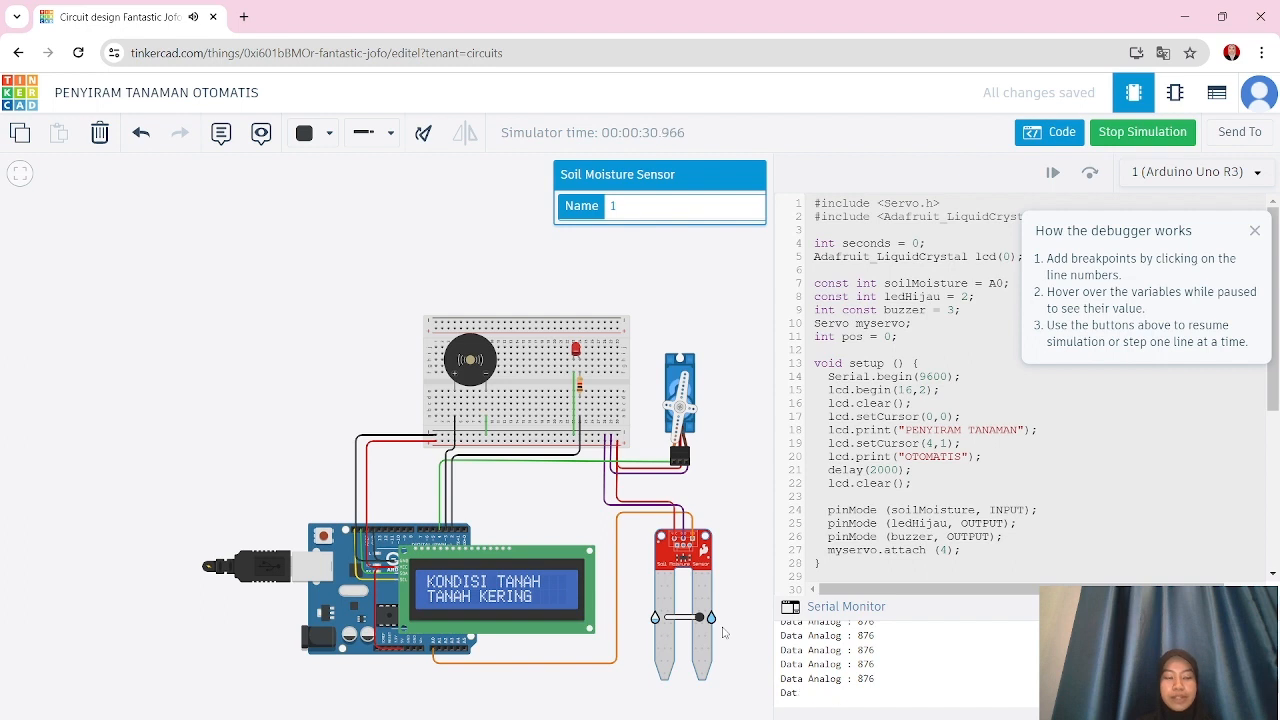
pyautogui.moveTo(703, 622); pyautogui.dragTo(668, 624)
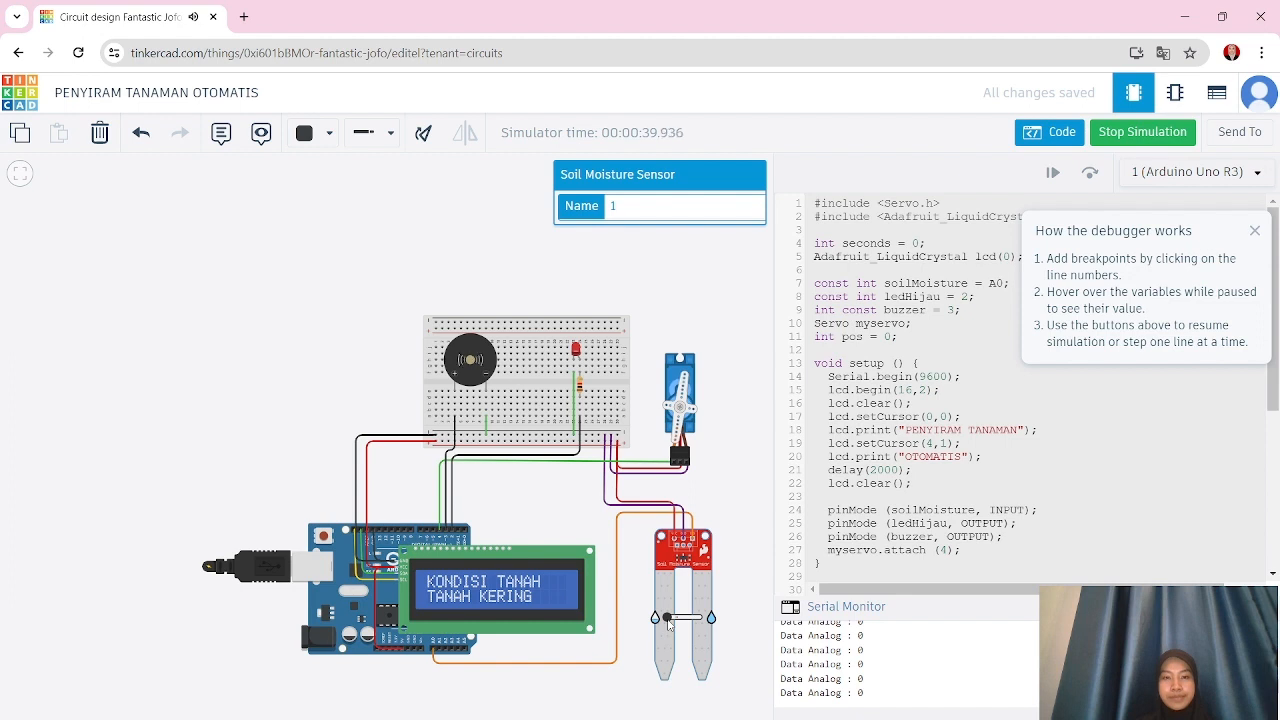
pyautogui.moveTo(670, 624); pyautogui.dragTo(678, 627)
pyautogui.moveTo(678, 627); pyautogui.dragTo(679, 627)
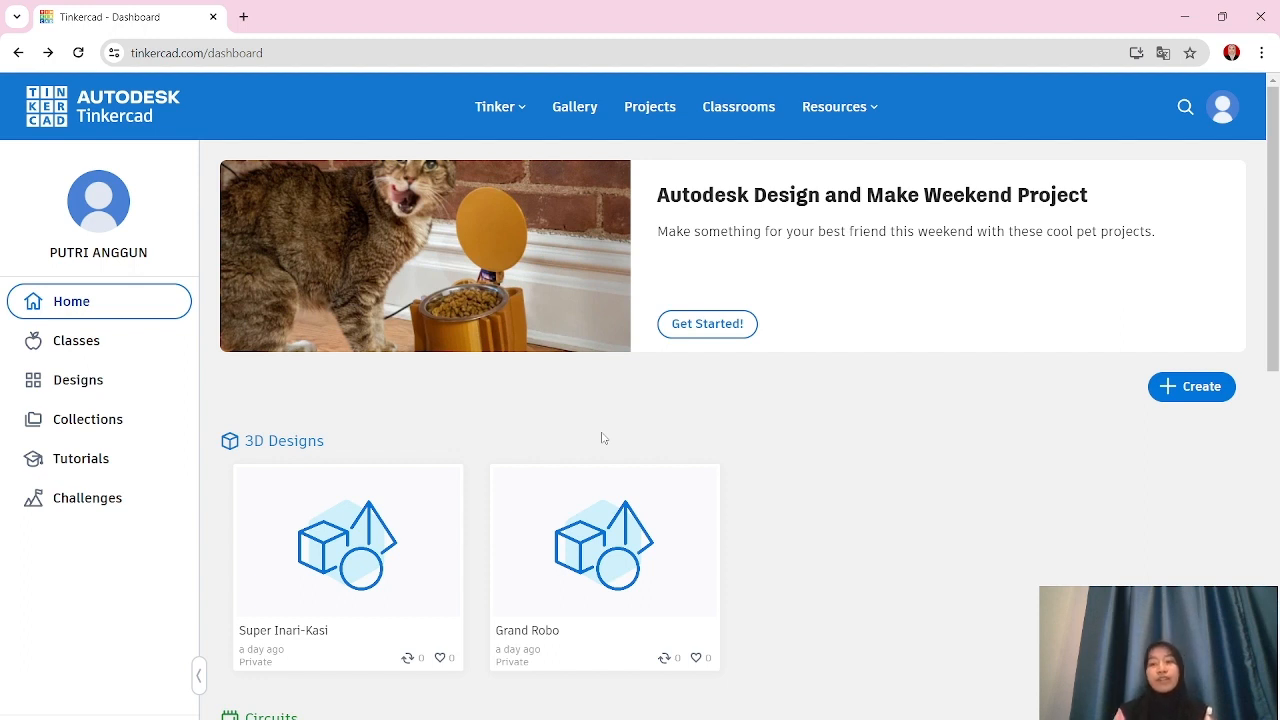
# - Create a new circuit design and name it PENGGARIS DIGITAL SENSOR ULTRASONIK
pyautogui.click(1176, 393)
pyautogui.click(1125, 484)
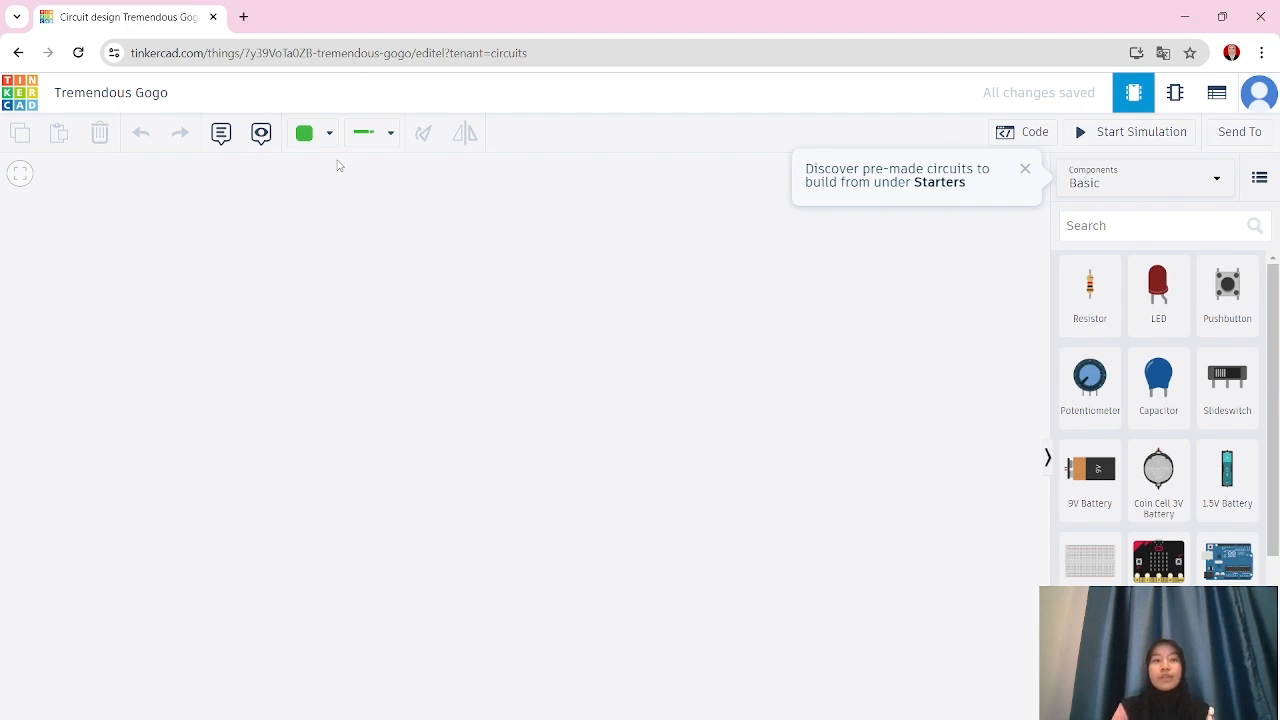
pyautogui.click(160, 93)
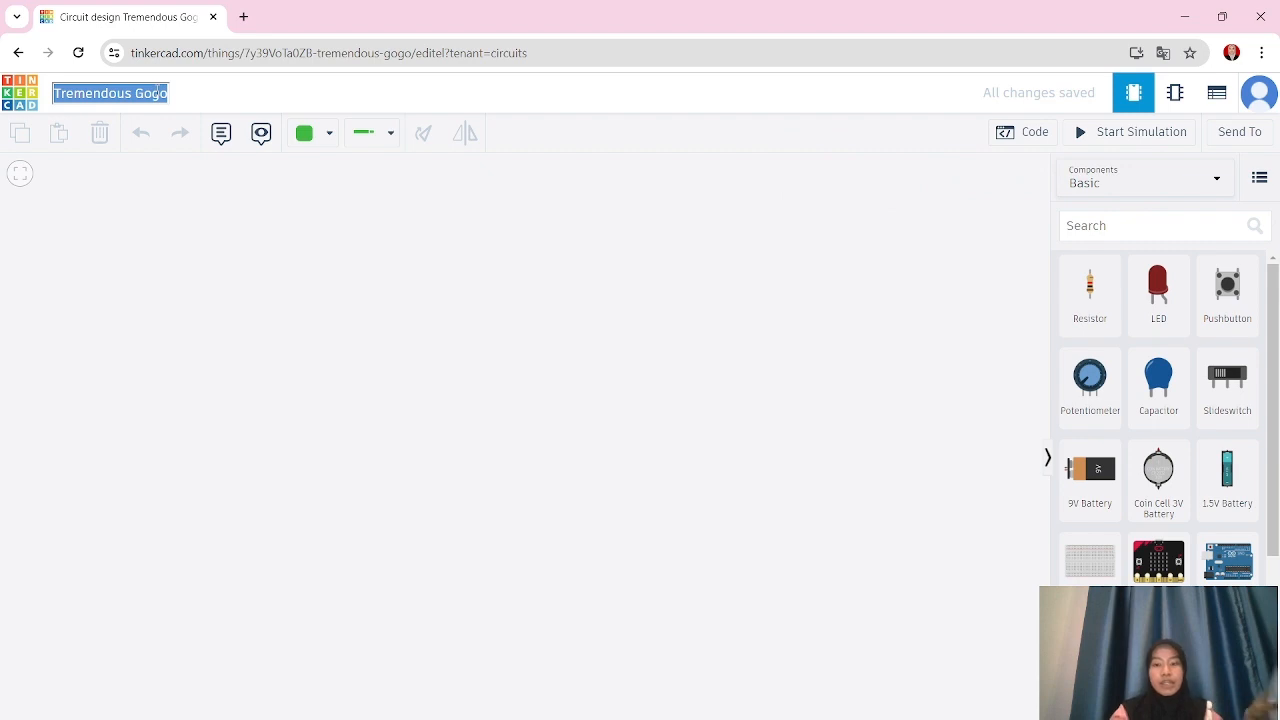
pyautogui.press('BackSpace')
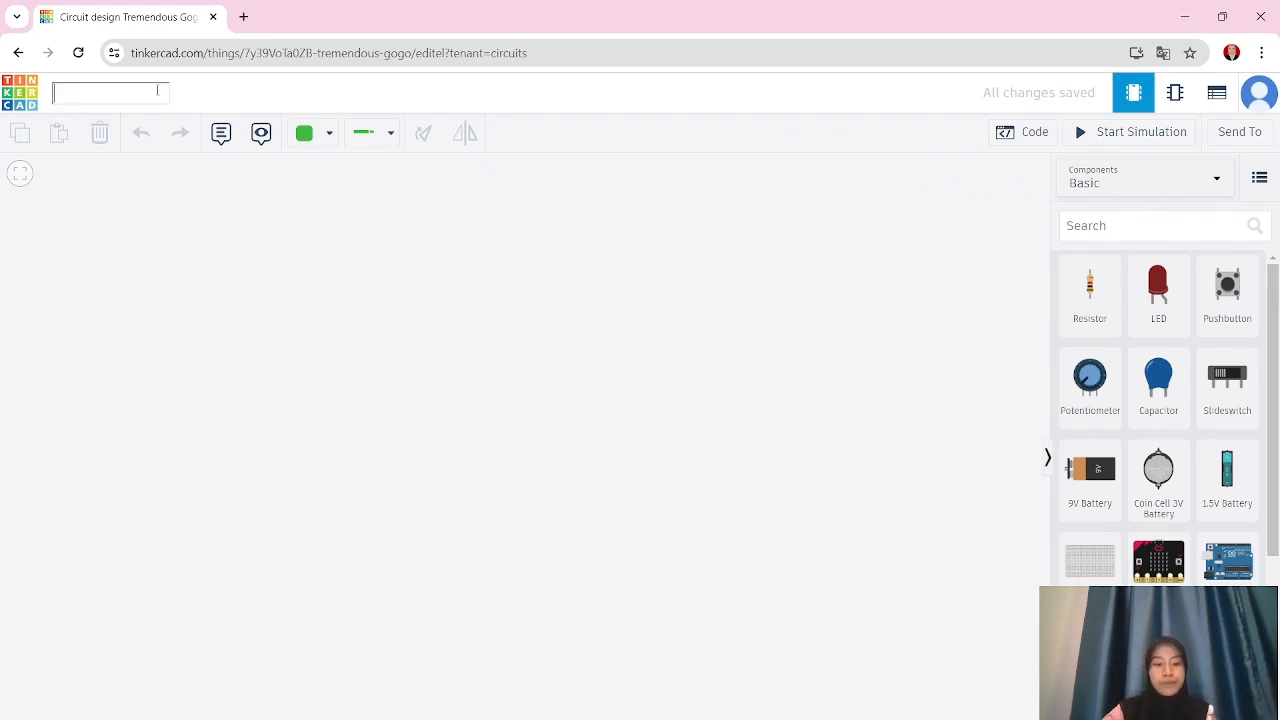
pyautogui.write('PENGGARIS')
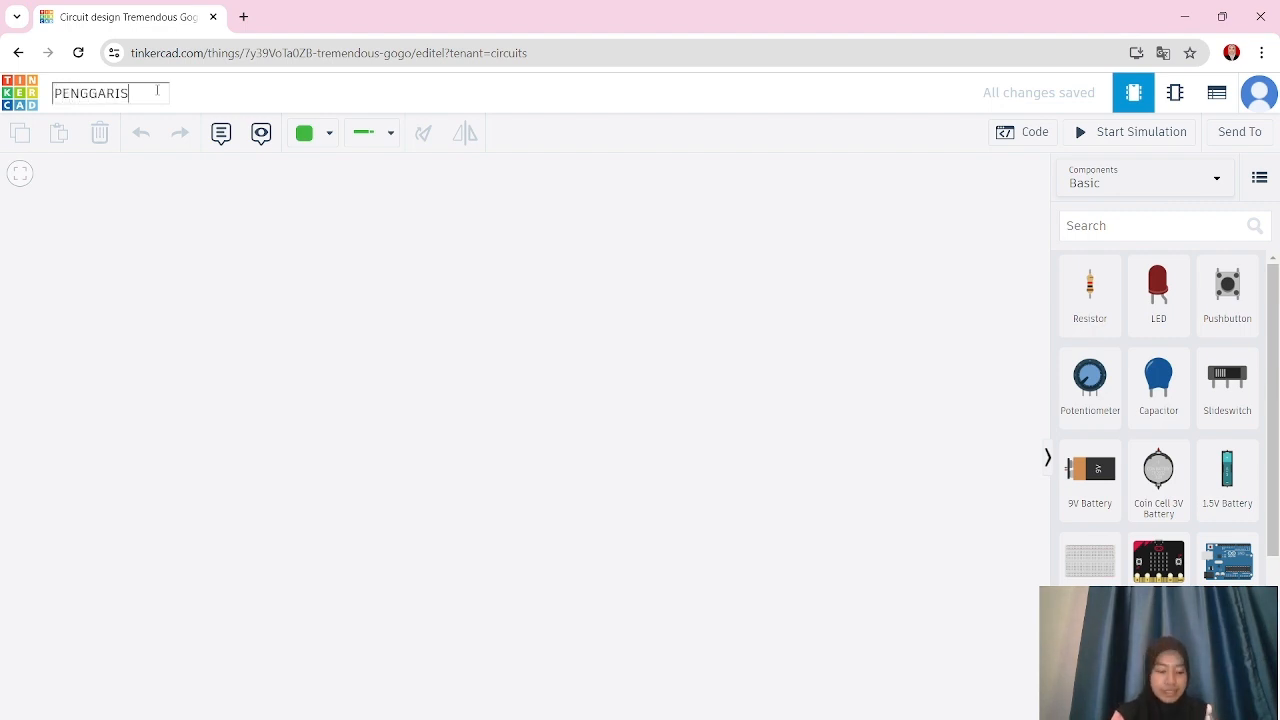
pyautogui.write(' DIG')
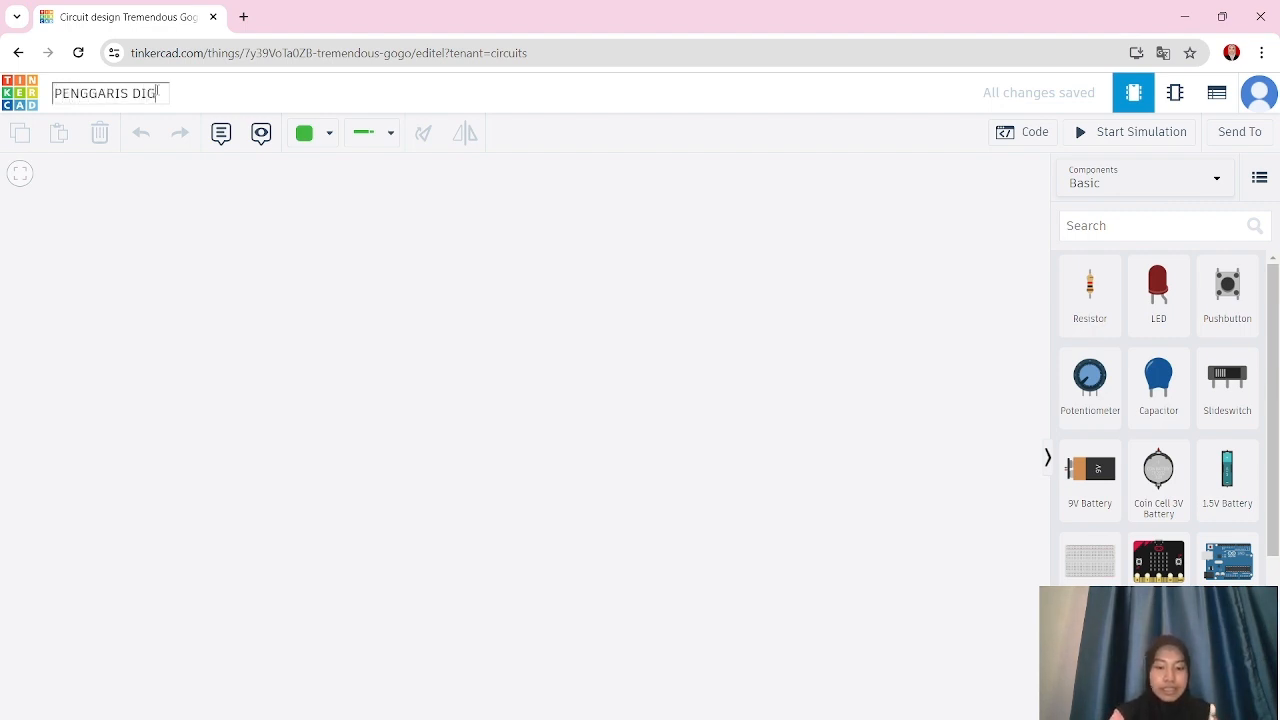
pyautogui.write('ITAL')
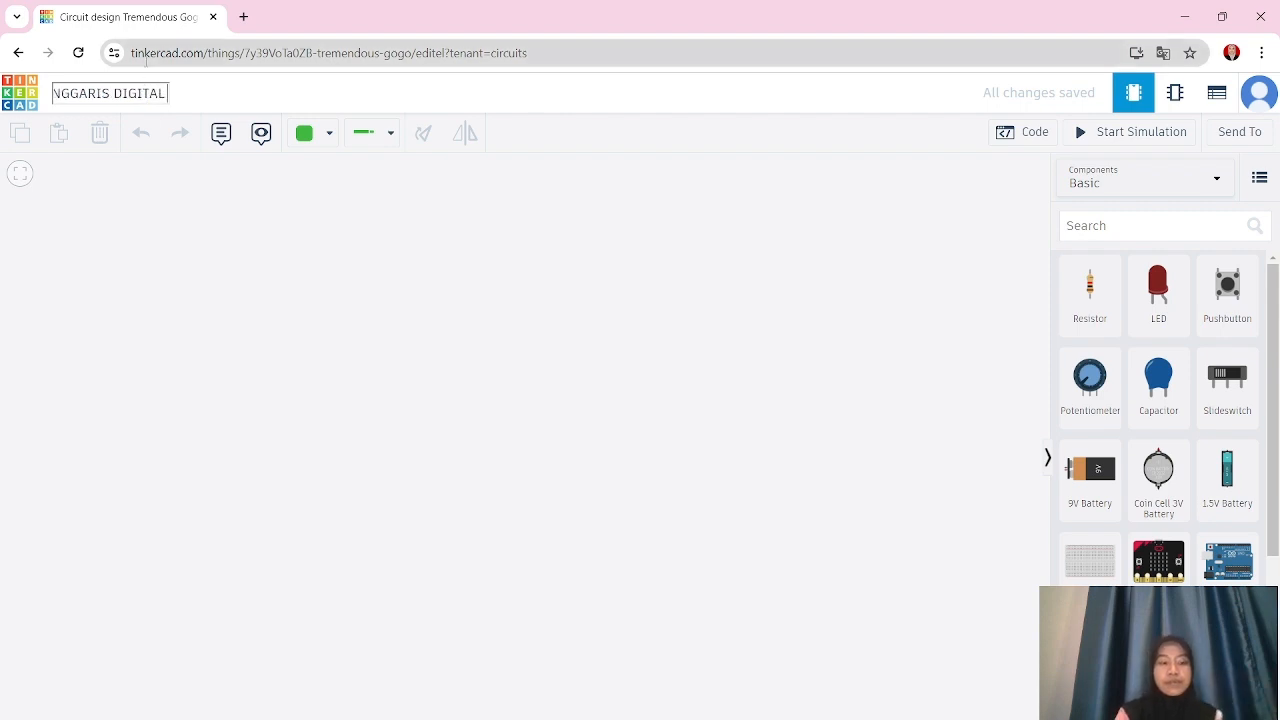
pyautogui.write(' D')
pyautogui.press('BackSpace')
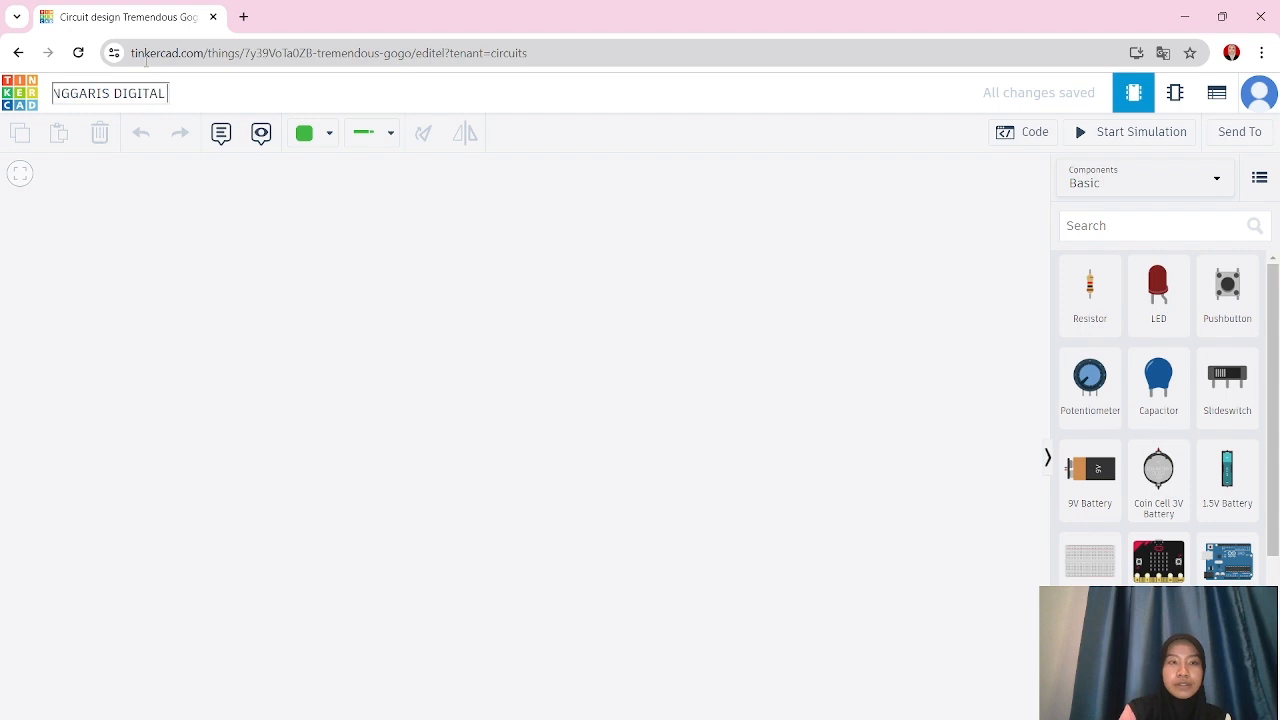
pyautogui.write('SENS')
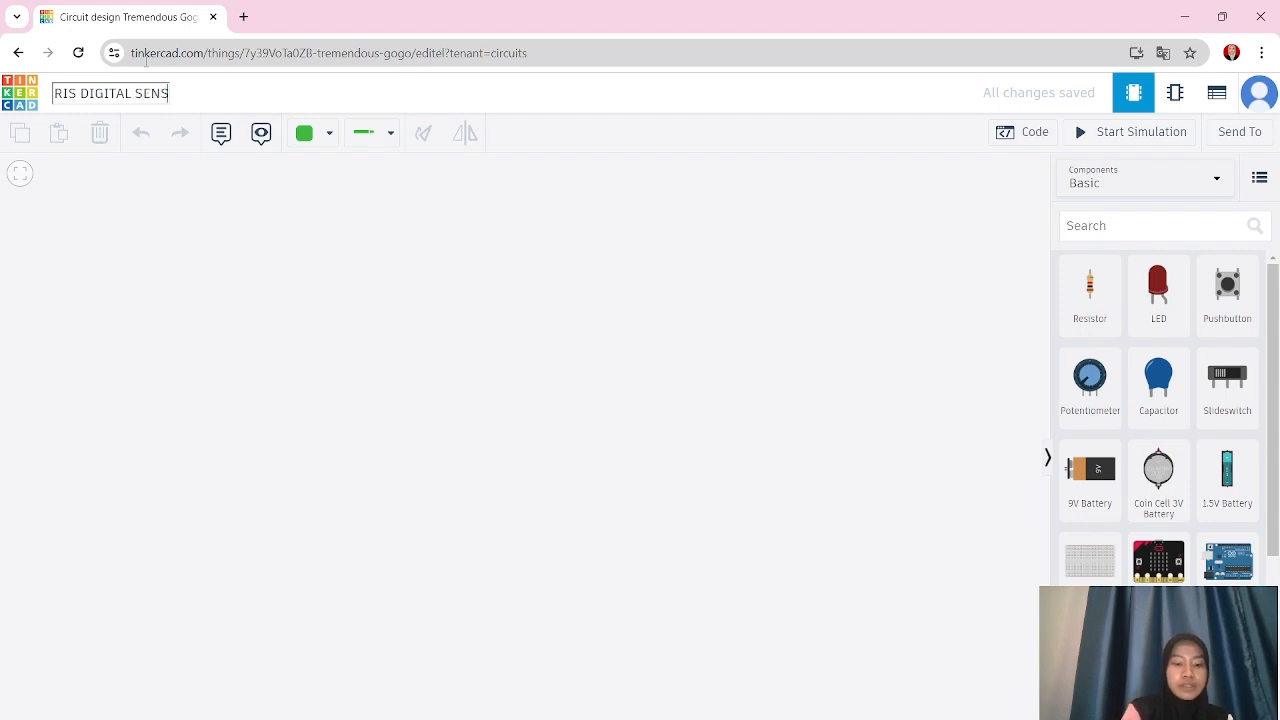
pyautogui.write('OR UL')
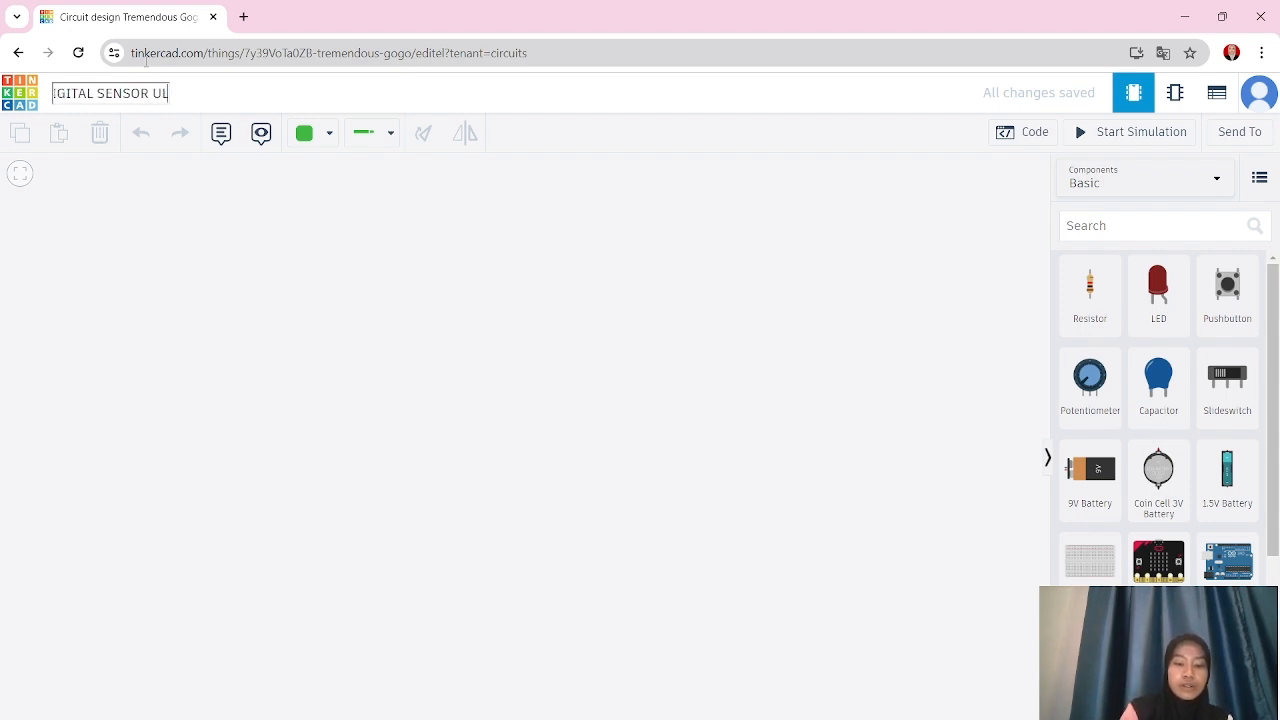
pyautogui.write('TRASONIK')
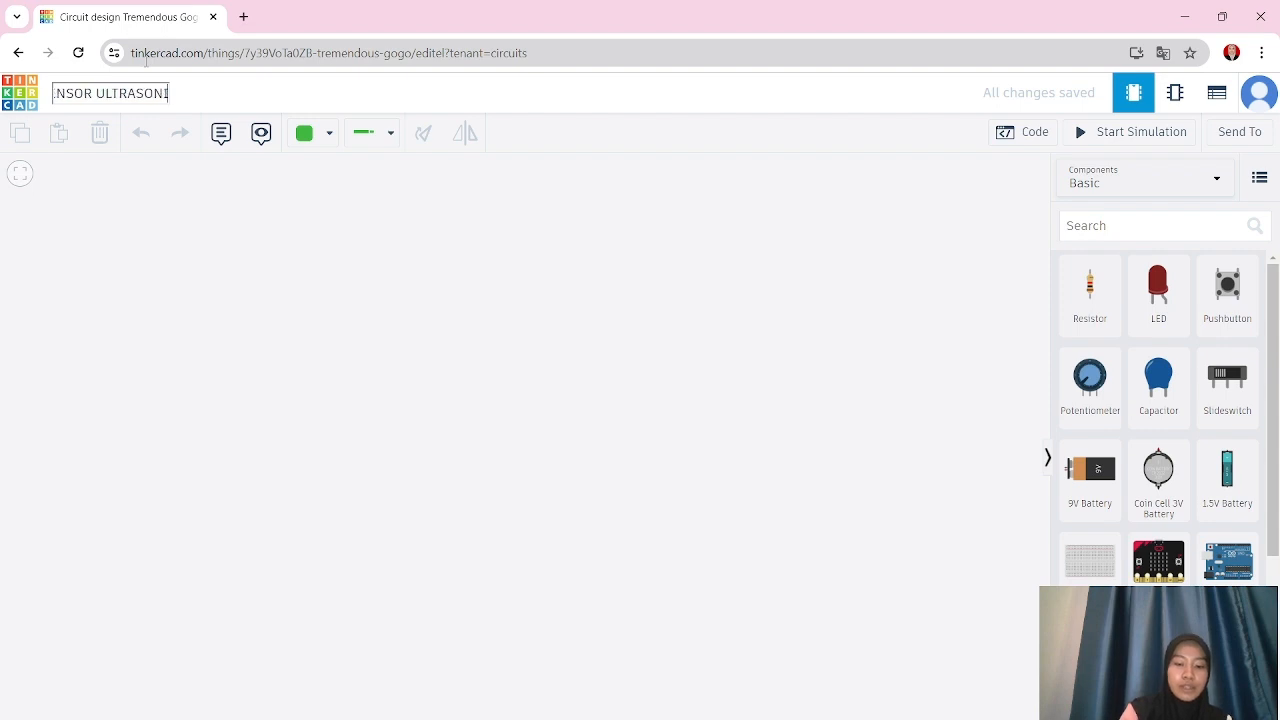
pyautogui.click(209, 251)
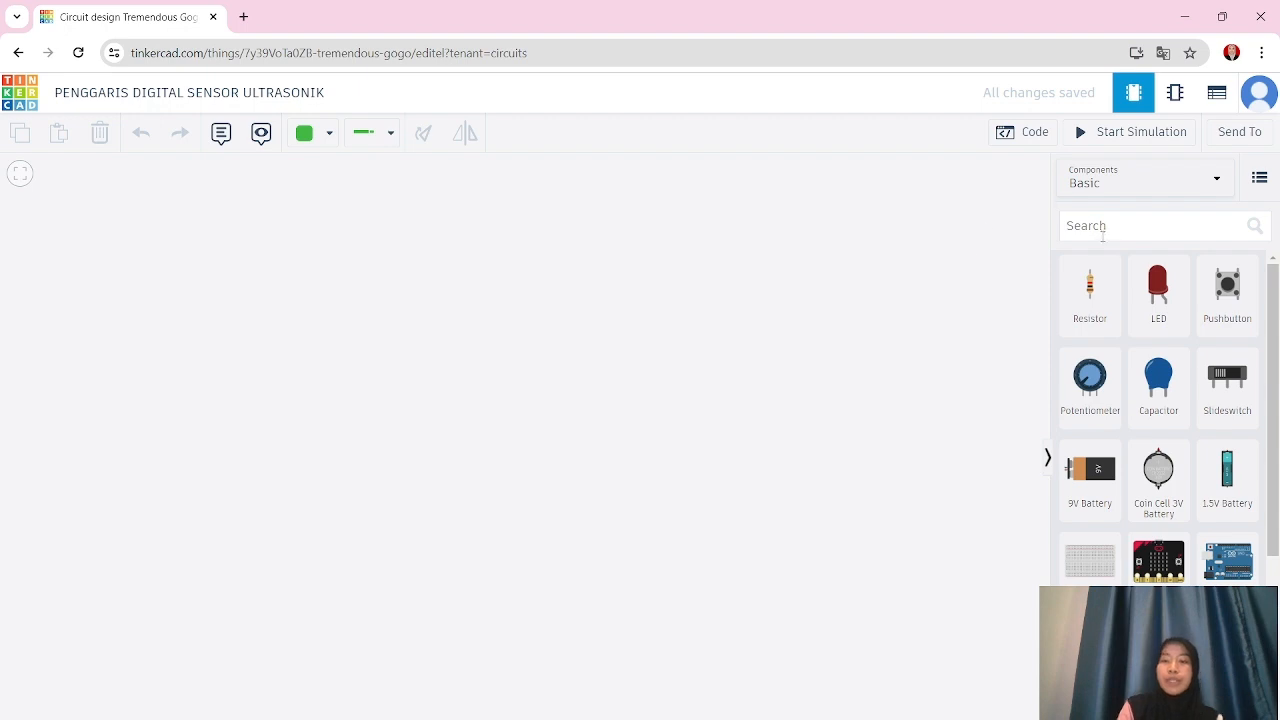
# - Search the components for LCD and ULTRA, and place the Arduino-wired 16 x 2 I2C LCD with the four-pin HC-SR04 sensor above it
pyautogui.click(1100, 228)
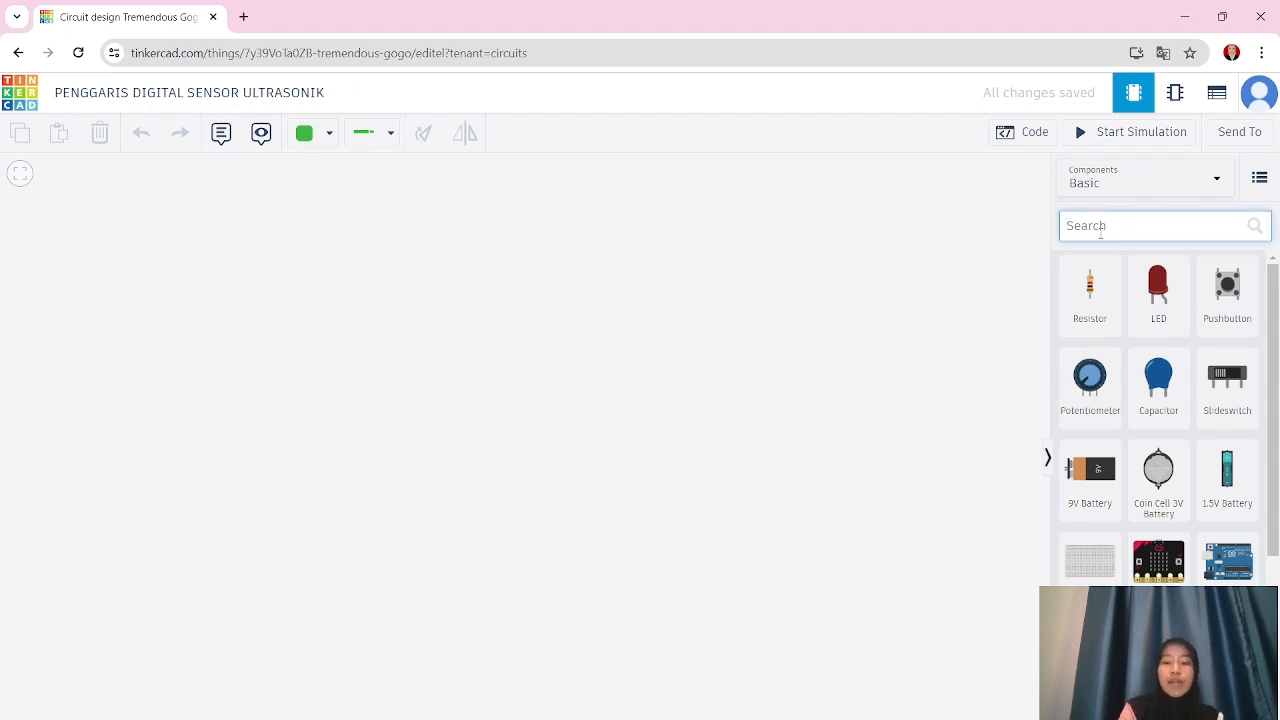
pyautogui.write('LCD')
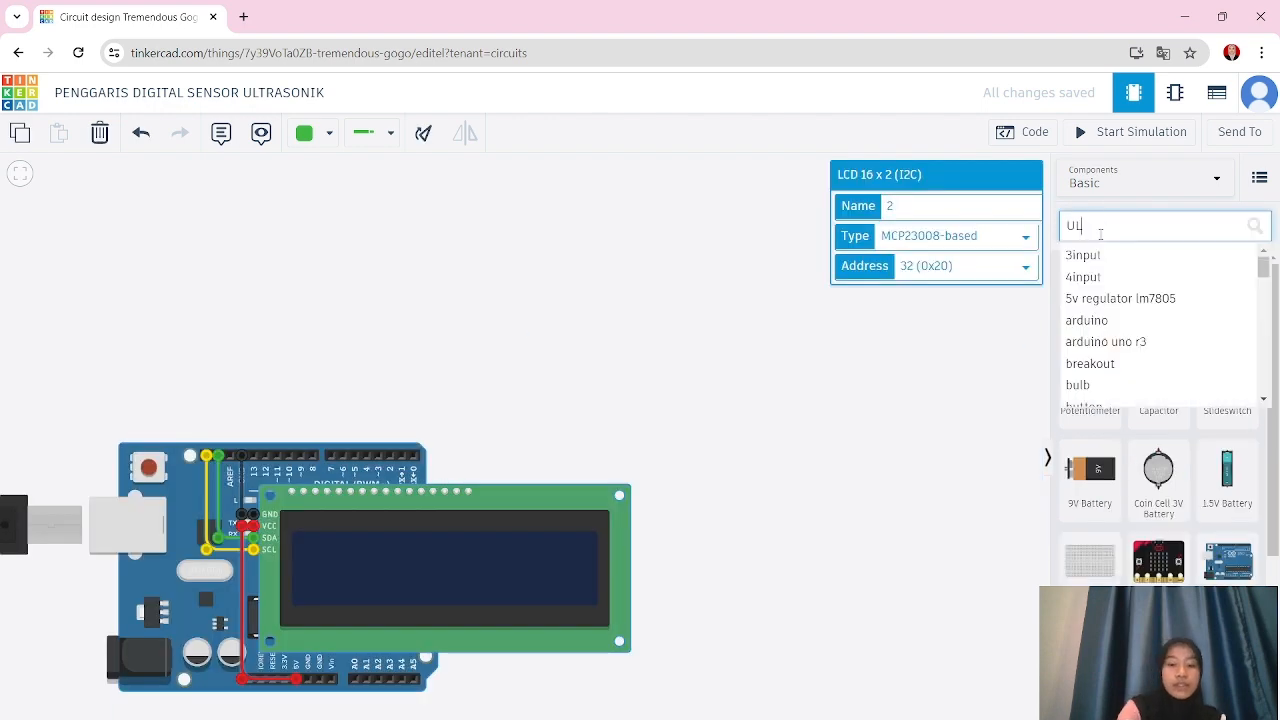
pyautogui.write('ULTRA')
pyautogui.moveTo(1090, 428); pyautogui.dragTo(477, 283)
pyautogui.moveTo(741, 338); pyautogui.dragTo(731, 328)
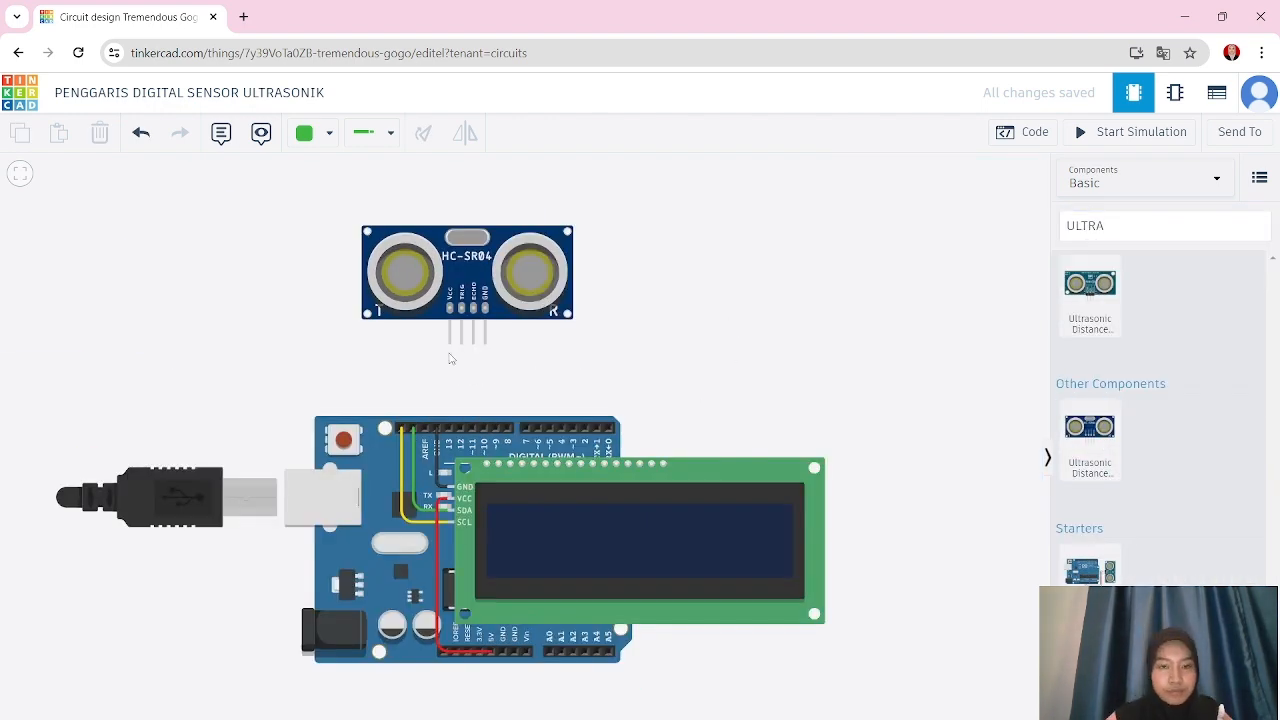
# - Wire the ultrasonic sensor's VCC pin to the LCD's VCC pin and colour the wire red
pyautogui.click(450, 343)
pyautogui.click(450, 498)
pyautogui.click(329, 133)
pyautogui.click(337, 218)
# - Wire the ultrasonic sensor's TRIG pin to Arduino digital pin 8, straighten its bends and colour the wire turquoise
pyautogui.click(461, 343)
pyautogui.click(461, 382)
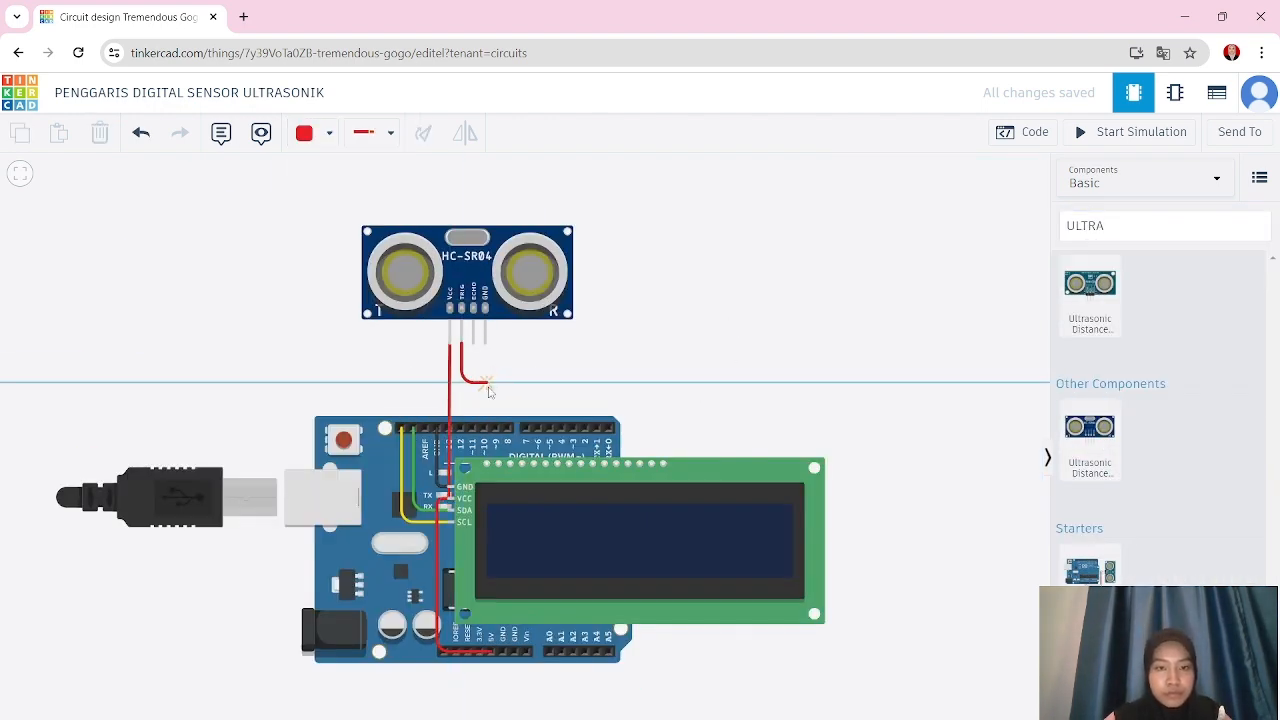
pyautogui.click(495, 382)
pyautogui.click(495, 428)
pyautogui.click(521, 371)
pyautogui.click(495, 402)
pyautogui.moveTo(495, 428); pyautogui.dragTo(507, 428)
pyautogui.moveTo(495, 382); pyautogui.dragTo(507, 382)
pyautogui.click(507, 402)
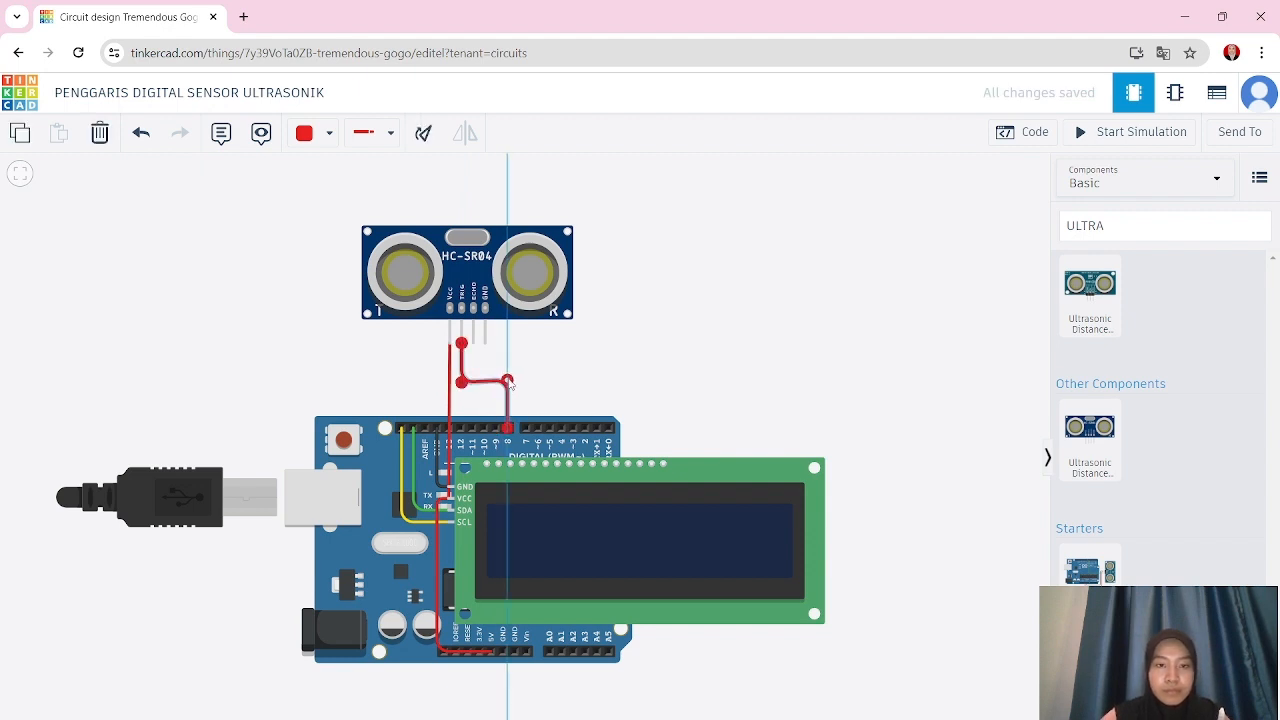
pyautogui.click(329, 133)
pyautogui.click(359, 330)
# - Wire the ultrasonic sensor's ECHO pin to Arduino digital pin 9 and change the wire's colour
pyautogui.click(473, 343)
pyautogui.click(473, 370)
pyautogui.click(495, 370)
pyautogui.click(495, 428)
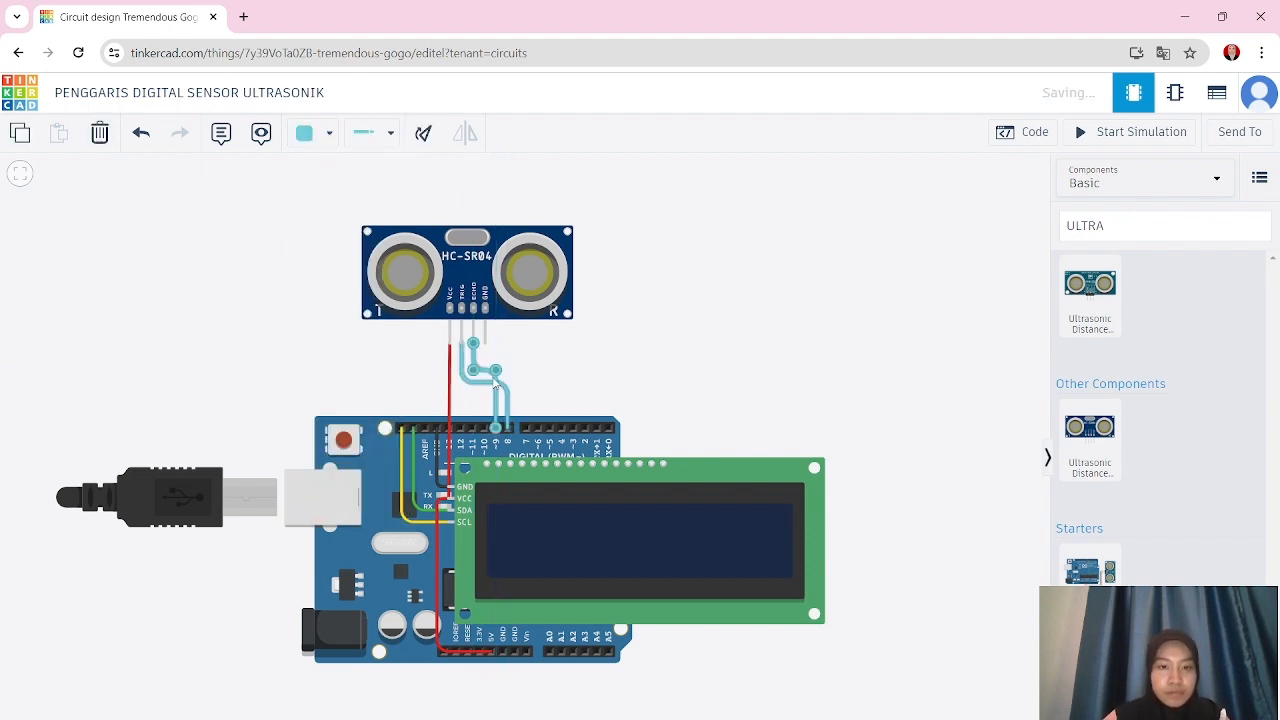
pyautogui.click(329, 133)
pyautogui.click(351, 386)
# - Wire the ultrasonic sensor's GND pin to the LCD's GND pin and colour the wire black
pyautogui.click(484, 344)
pyautogui.click(450, 486)
pyautogui.click(329, 133)
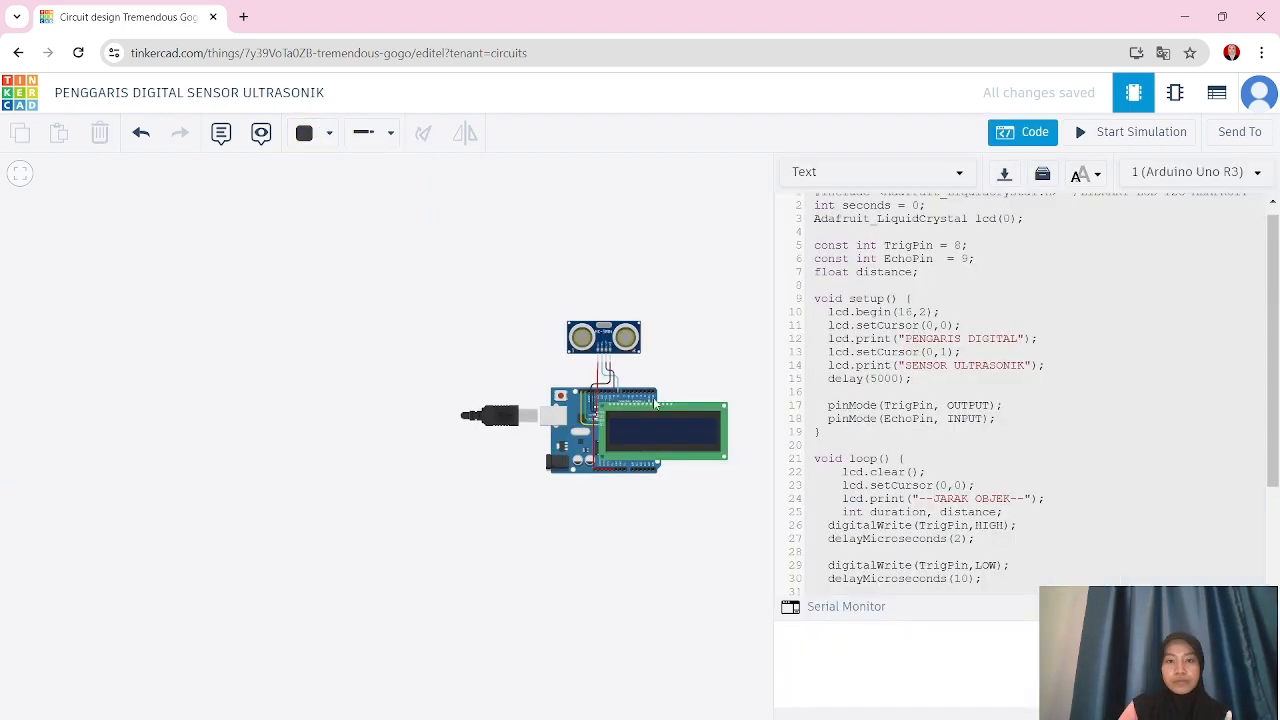
# - Start the simulation with the ultrasonic sensor selected, and highlight the lcd.print("--JARAK OBJEK--") line in the code
pyautogui.moveTo(676, 369); pyautogui.dragTo(517, 398)
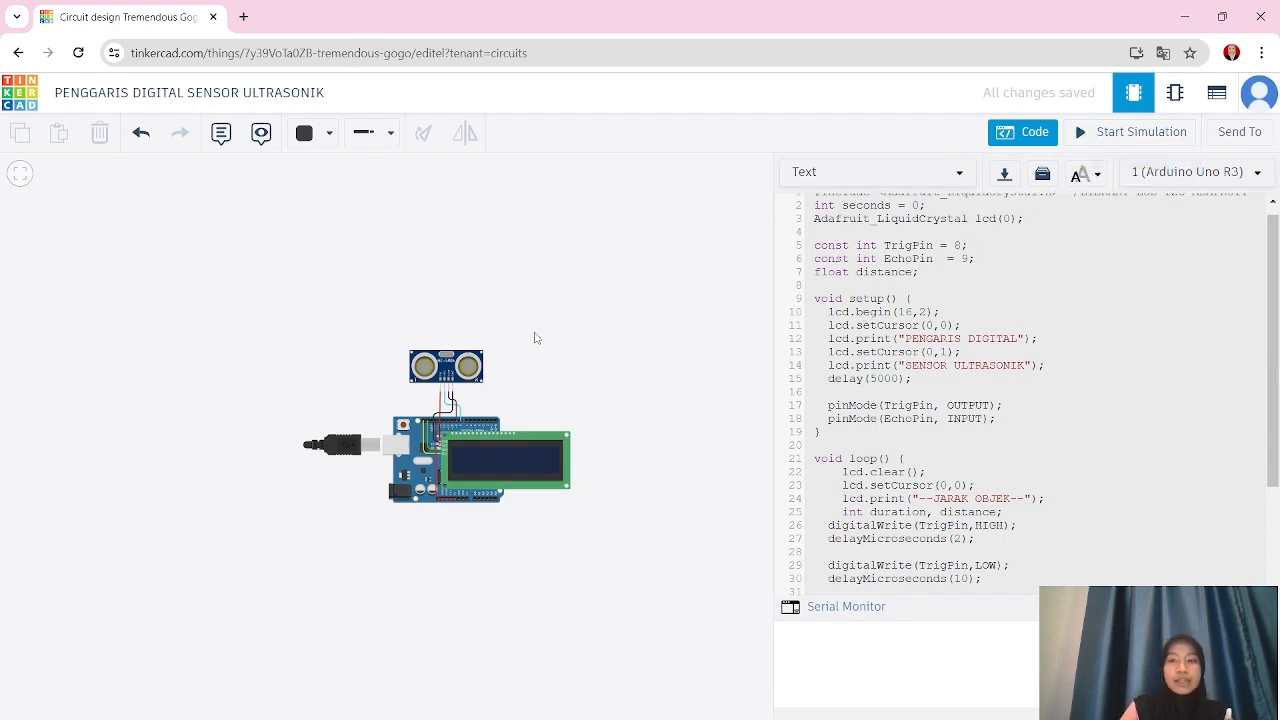
pyautogui.click(1125, 134)
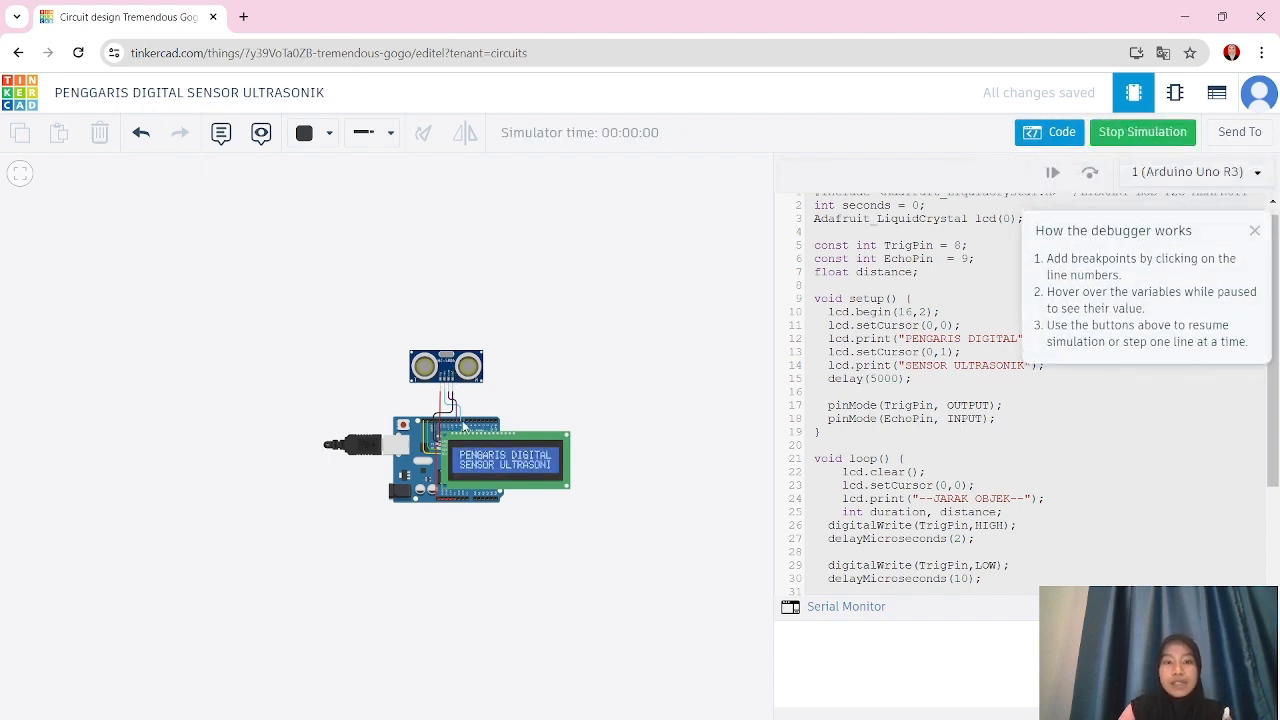
pyautogui.click(447, 369)
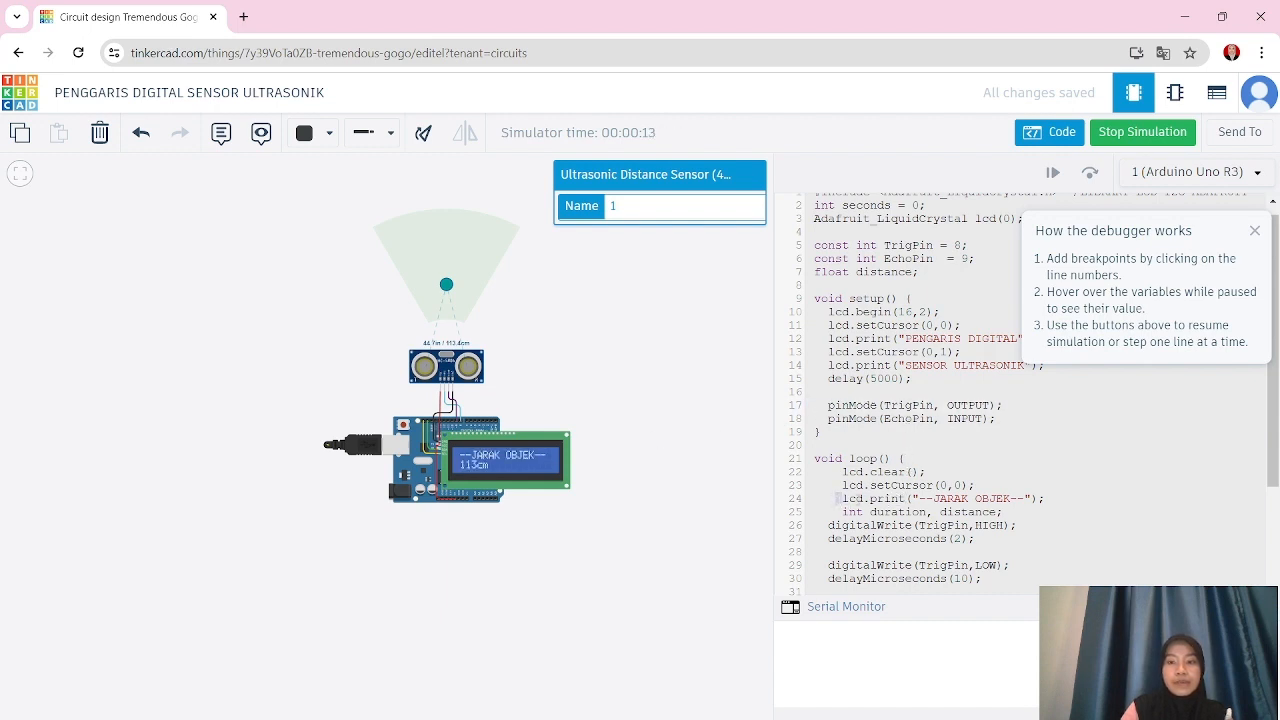
pyautogui.moveTo(840, 498); pyautogui.dragTo(1114, 500)
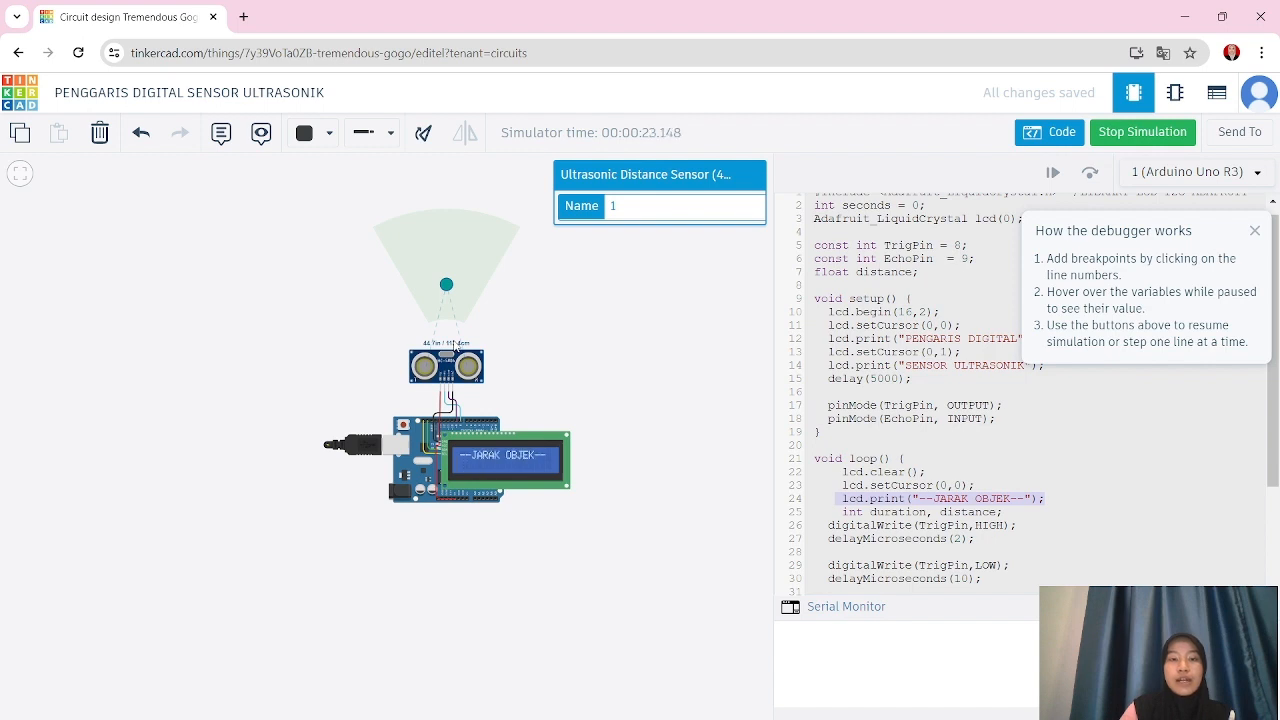
# - Test the digital ruler by moving the target to about 279 cm and to about 91 cm, and stop the simulation
pyautogui.scroll(2, 453, 341)
pyautogui.scroll(-1, 453, 341)
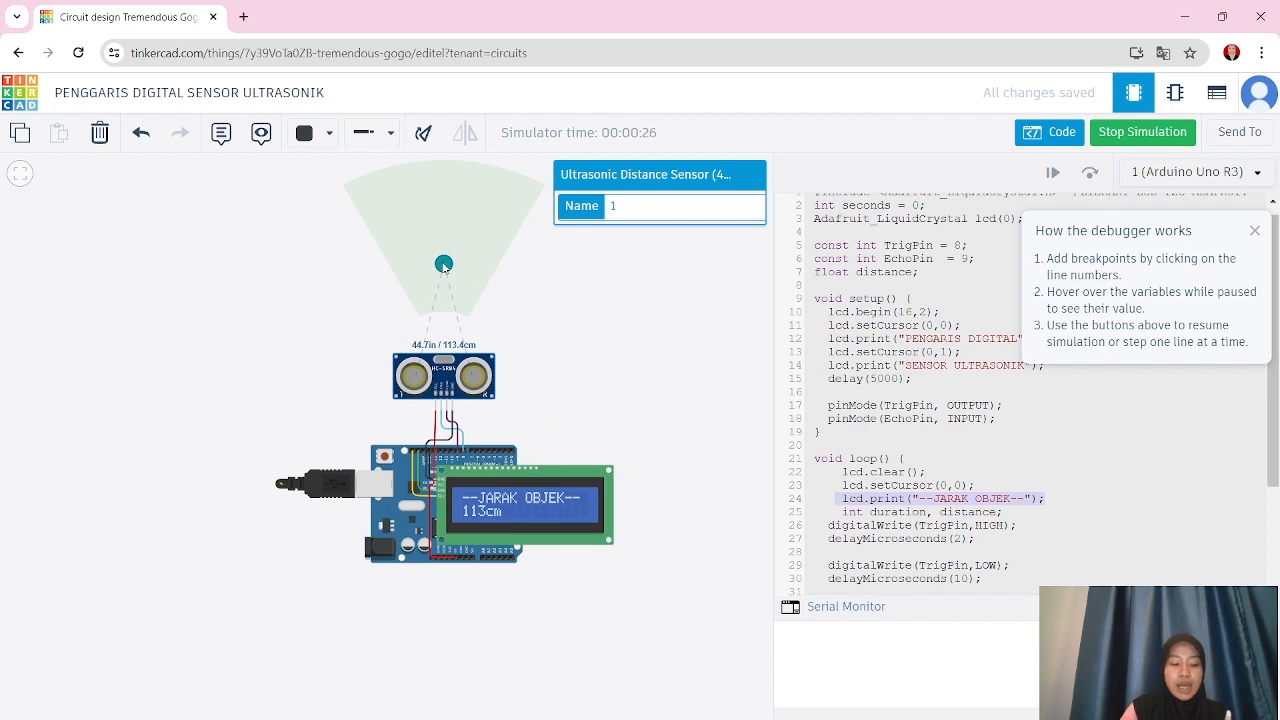
pyautogui.moveTo(444, 264); pyautogui.dragTo(440, 181)
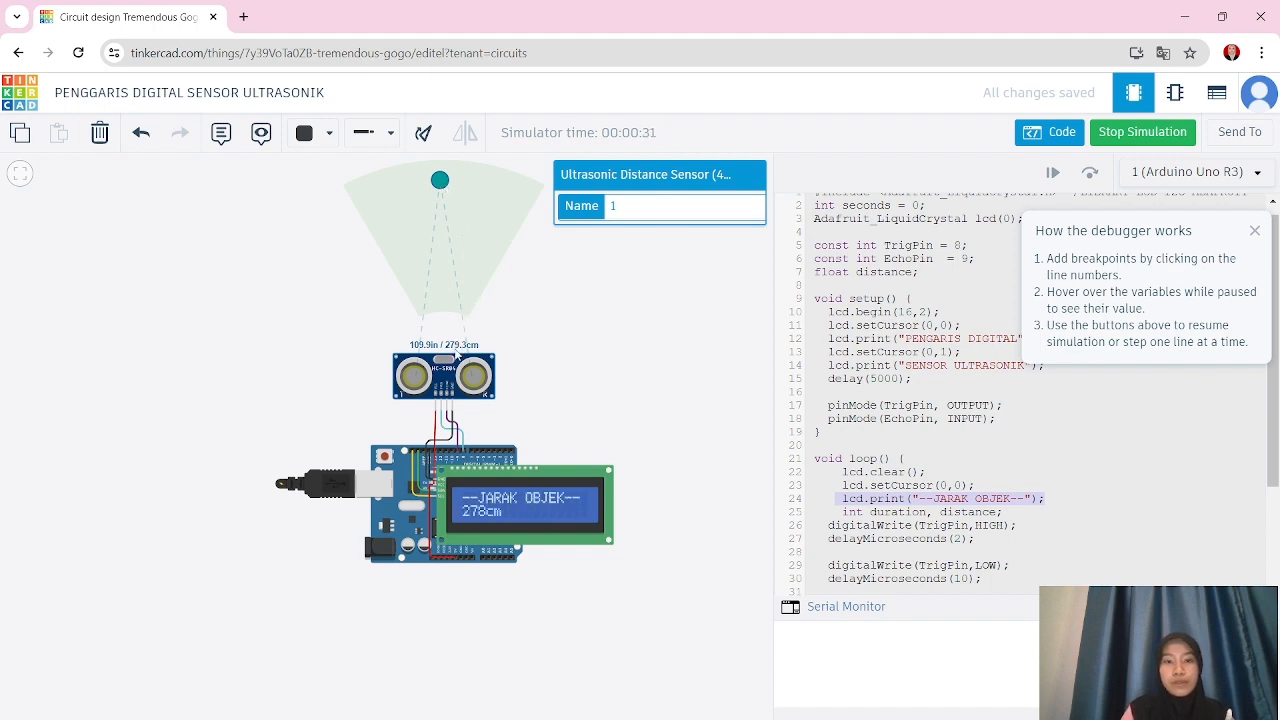
pyautogui.moveTo(441, 190); pyautogui.dragTo(446, 281)
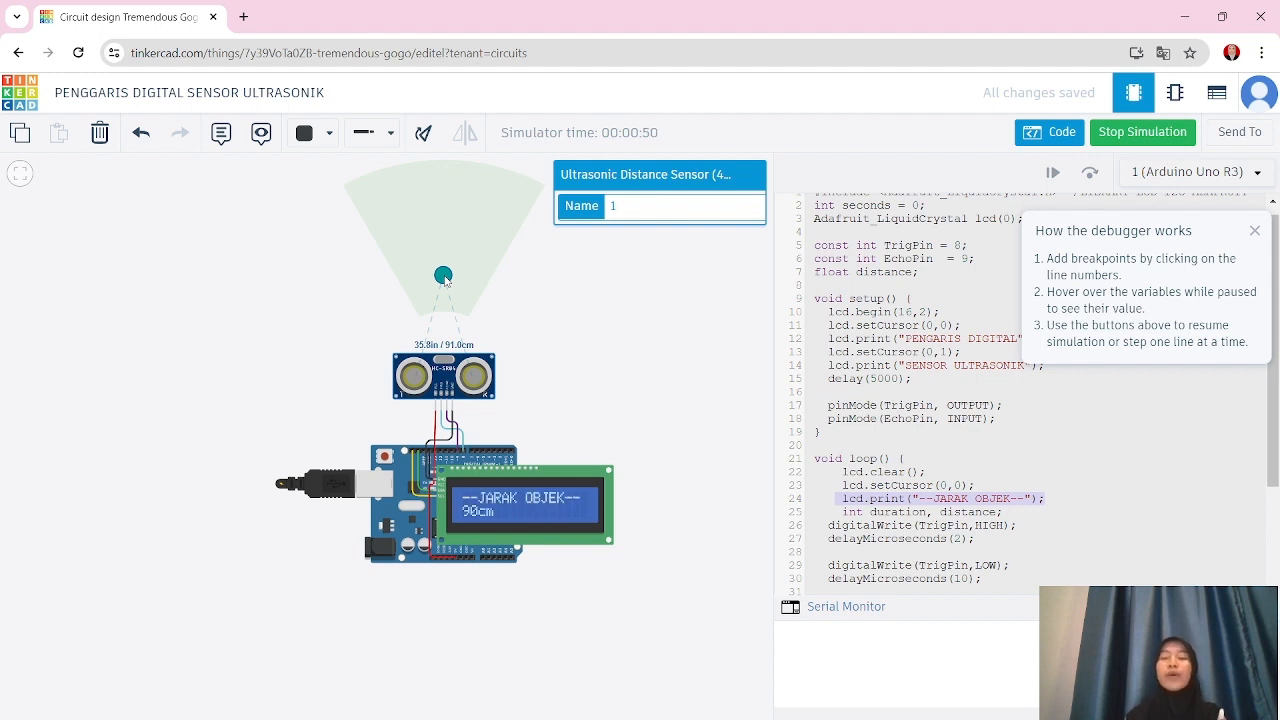
pyautogui.click(1110, 132)
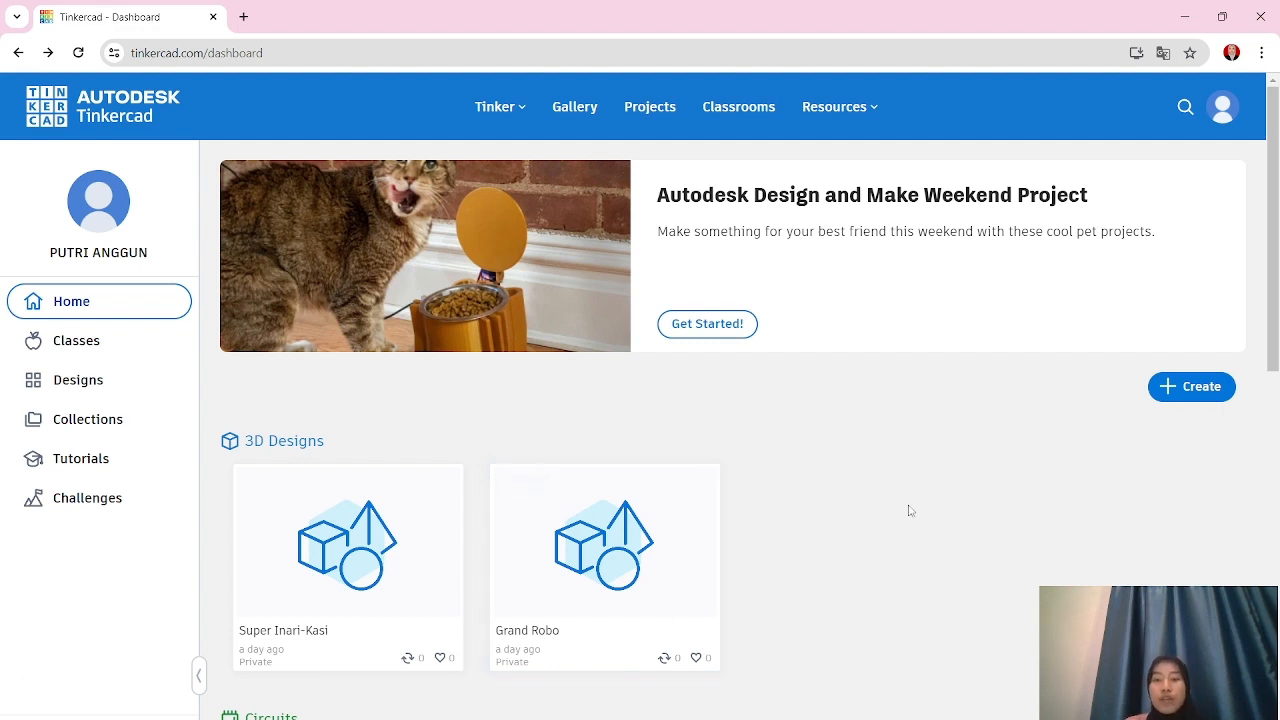
# - Create a new circuit design and name it KONTROL MOTOR SERVO
pyautogui.click(1205, 398)
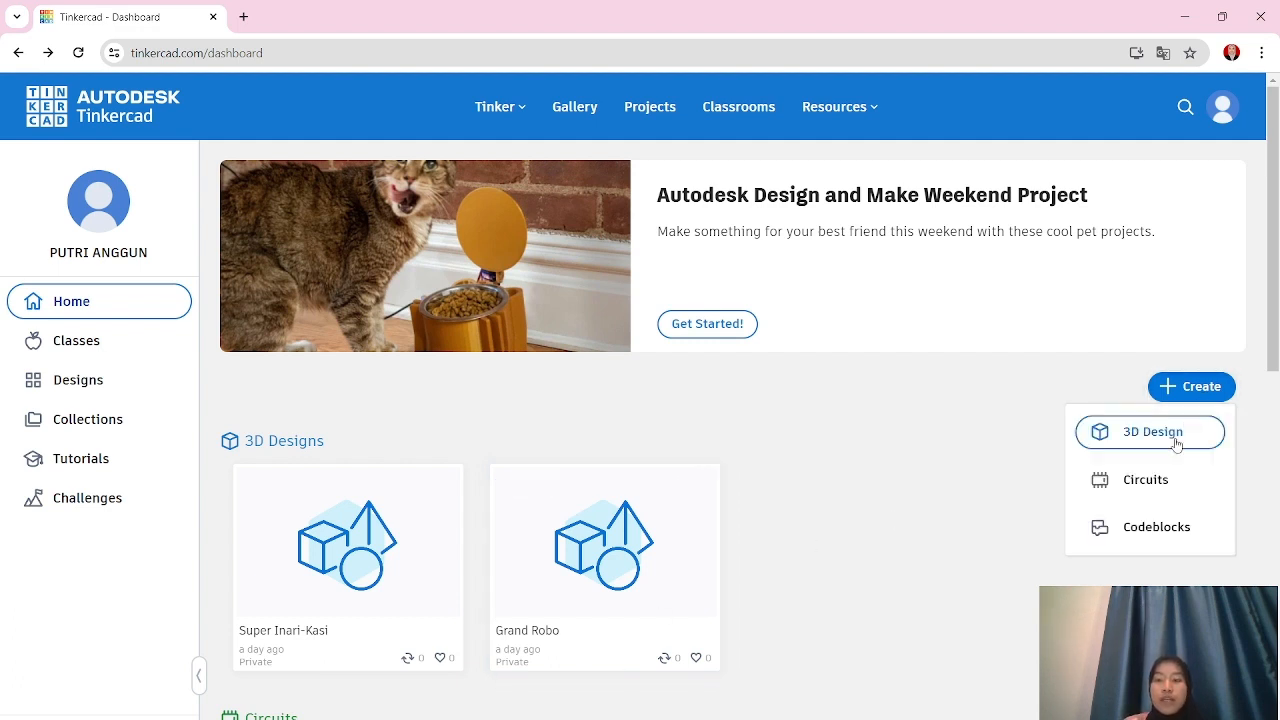
pyautogui.click(1148, 482)
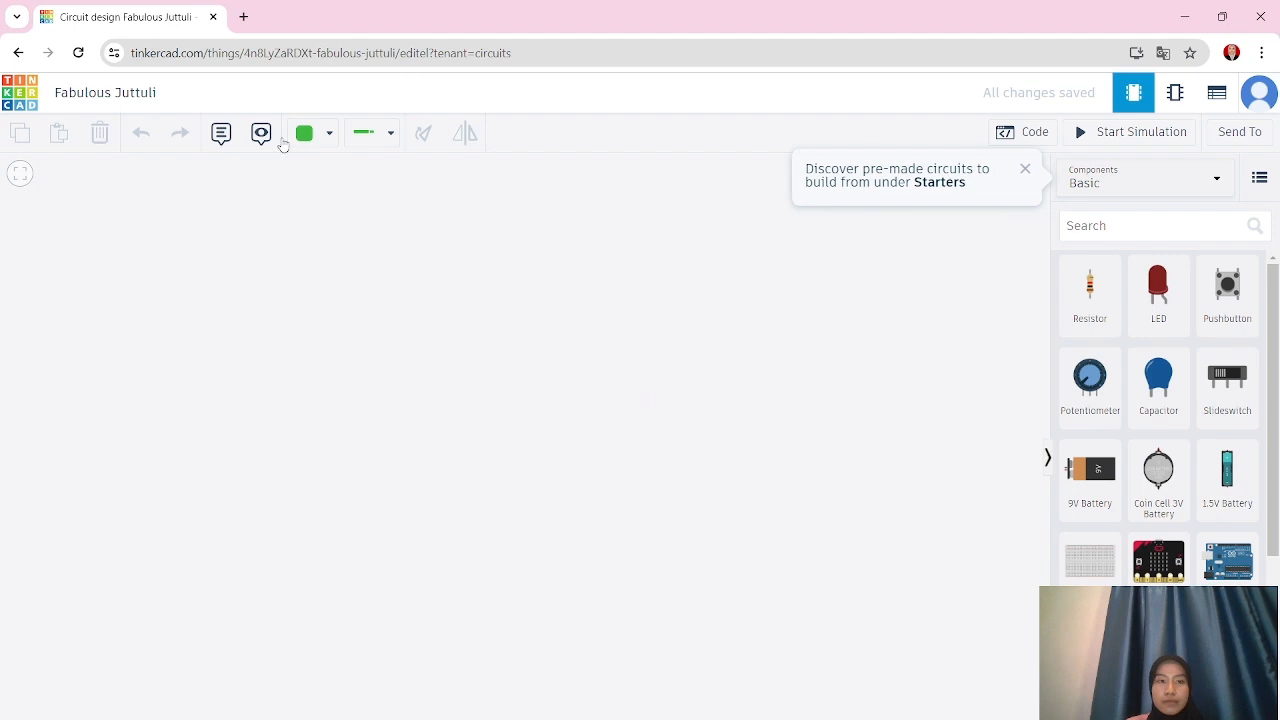
pyautogui.click(154, 94)
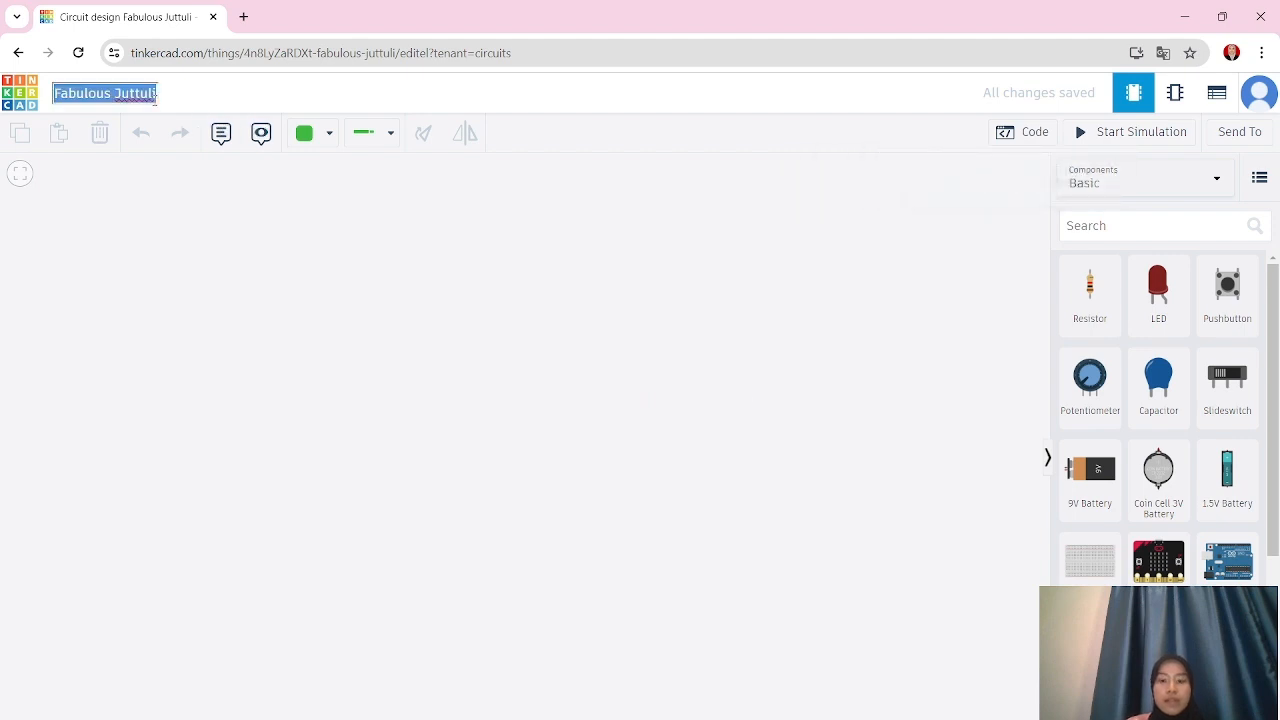
pyautogui.press('BackSpace')
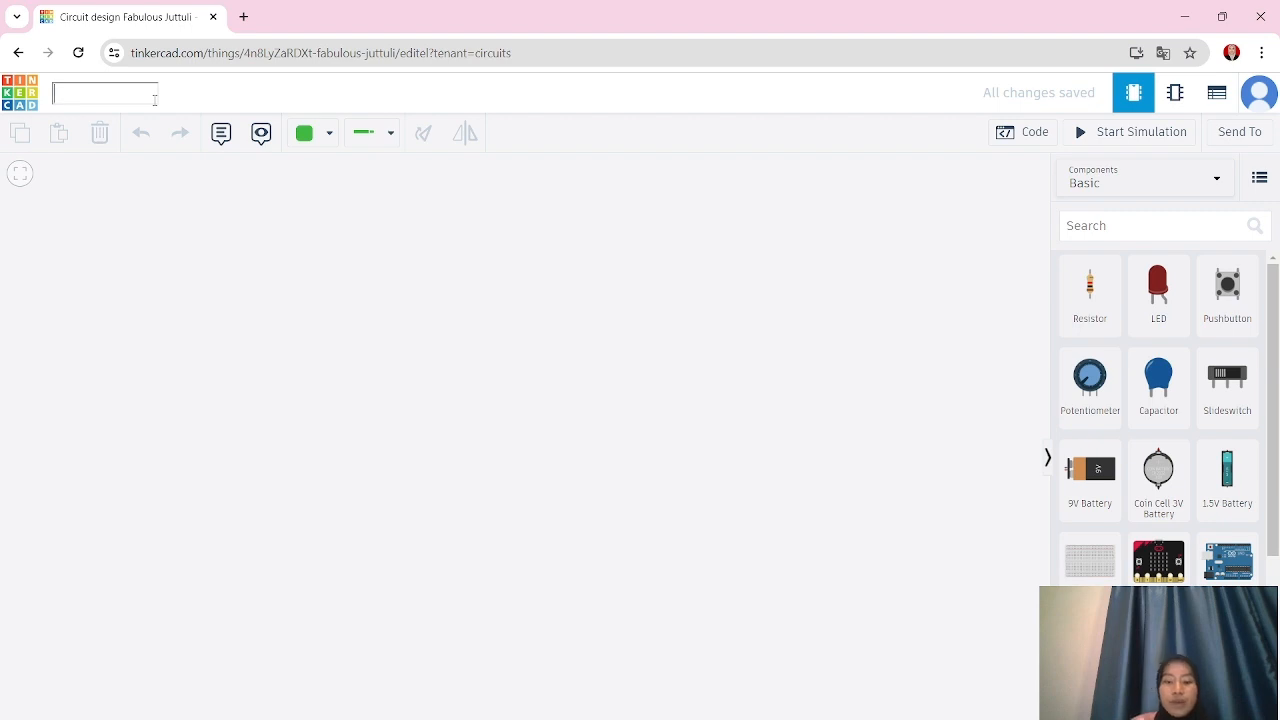
pyautogui.write('KONTROL')
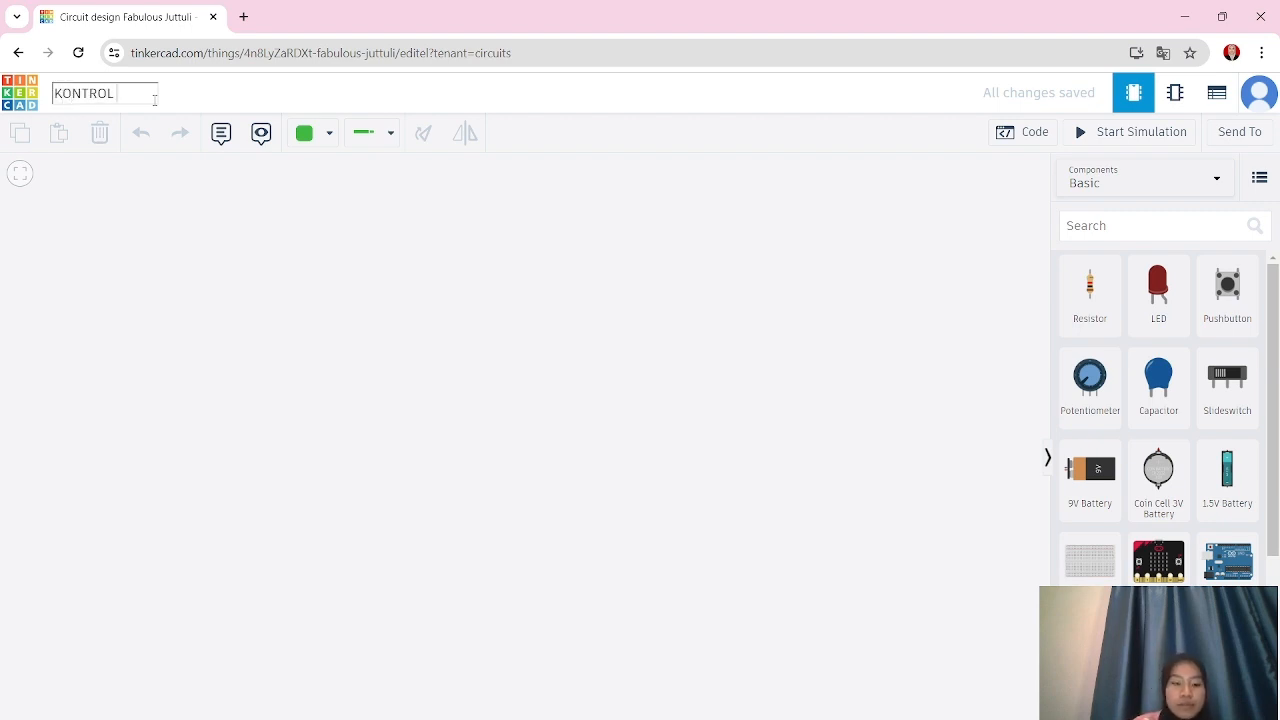
pyautogui.write(' MOTOR')
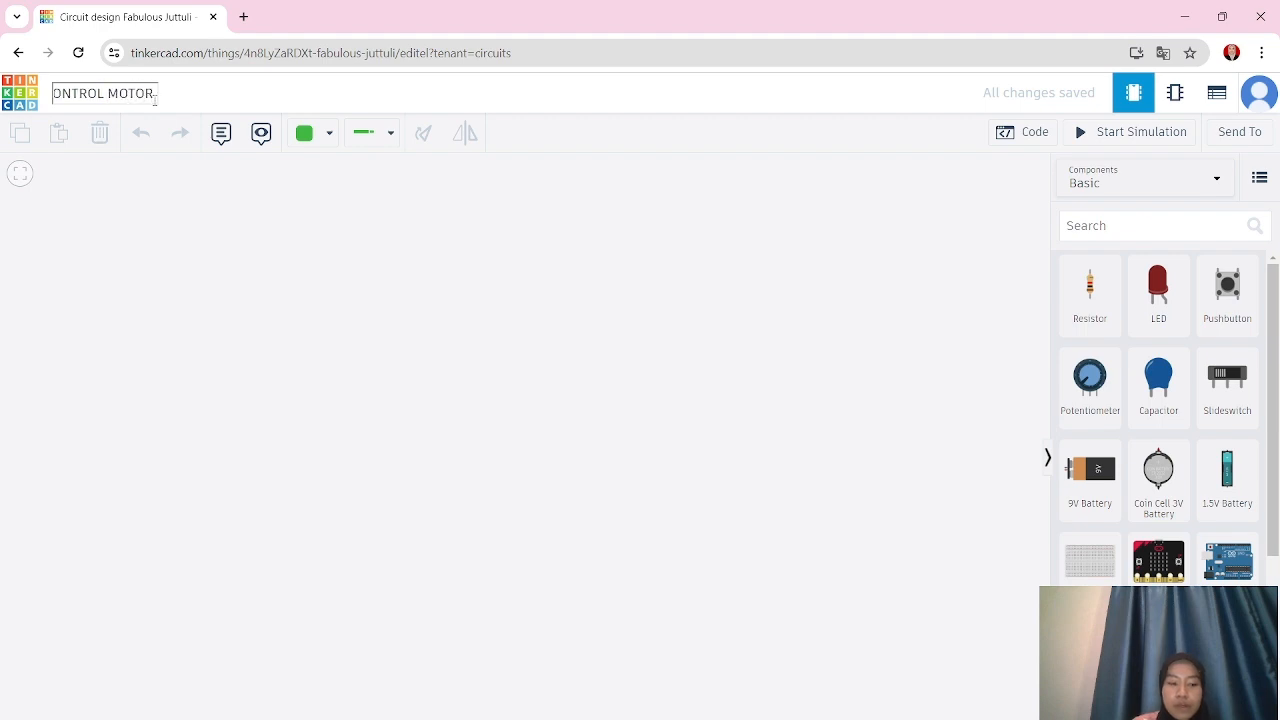
pyautogui.write(' SER')
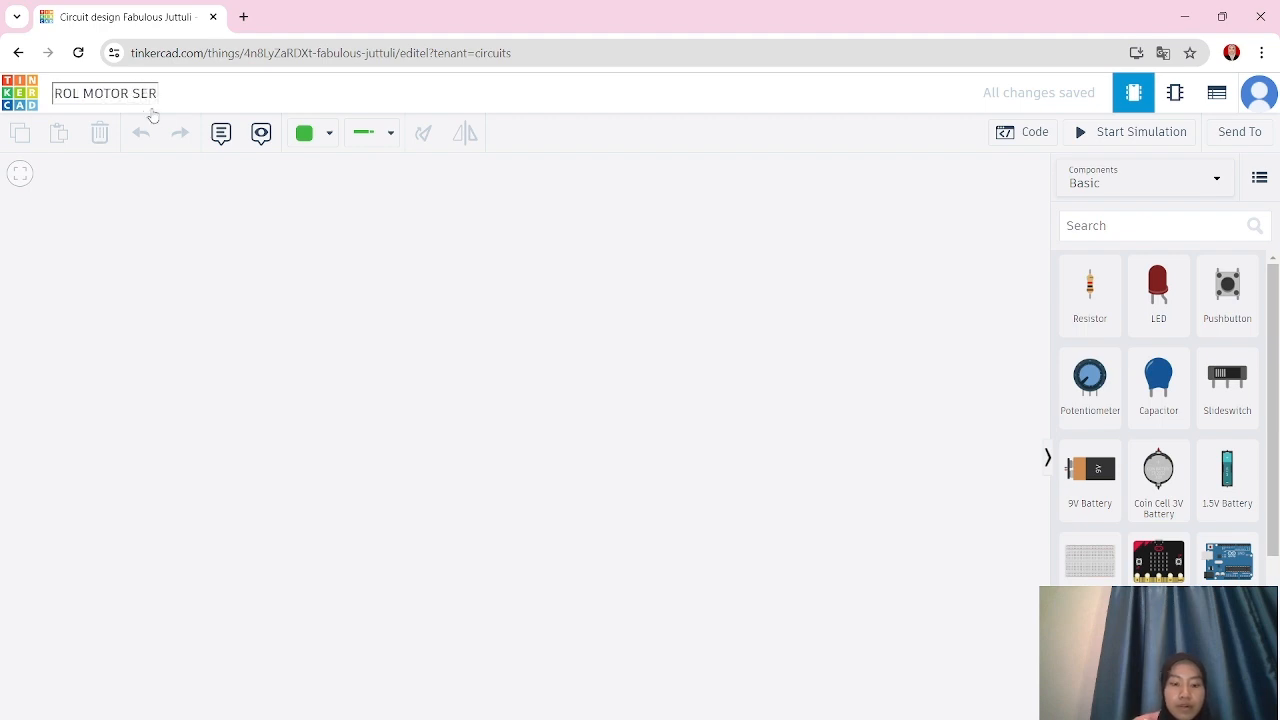
pyautogui.write('VO')
pyautogui.click(178, 291)
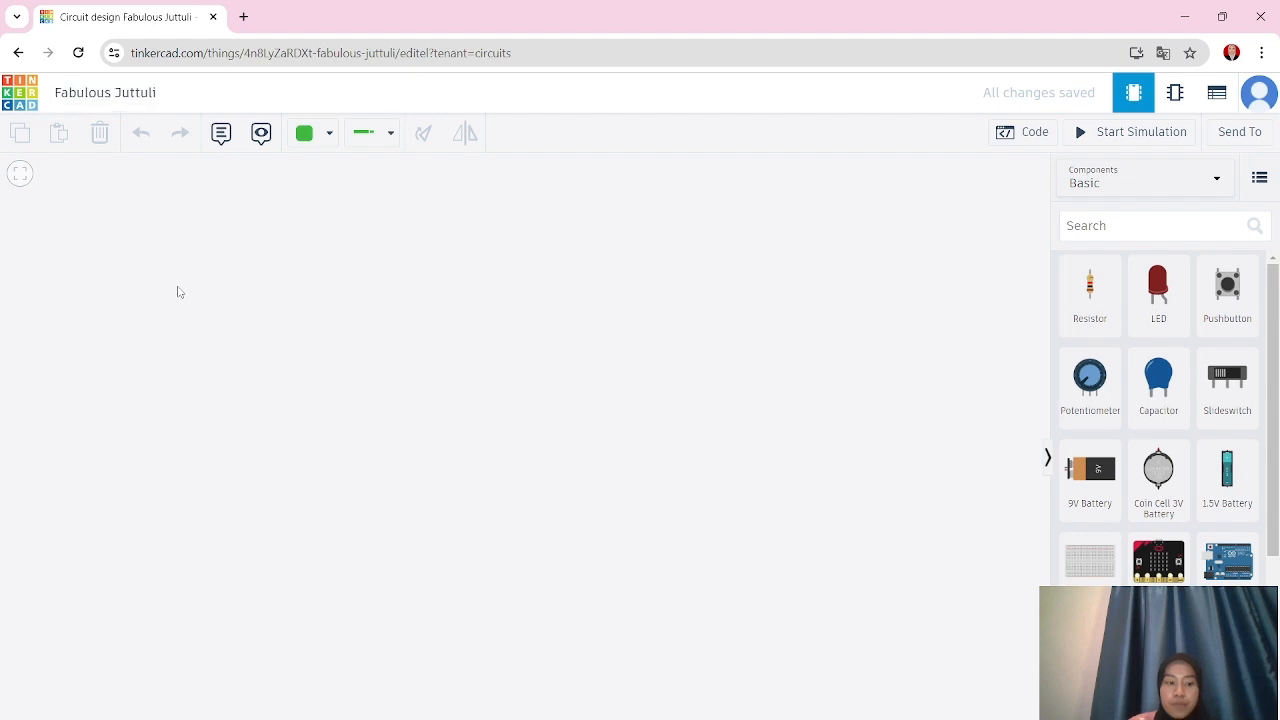
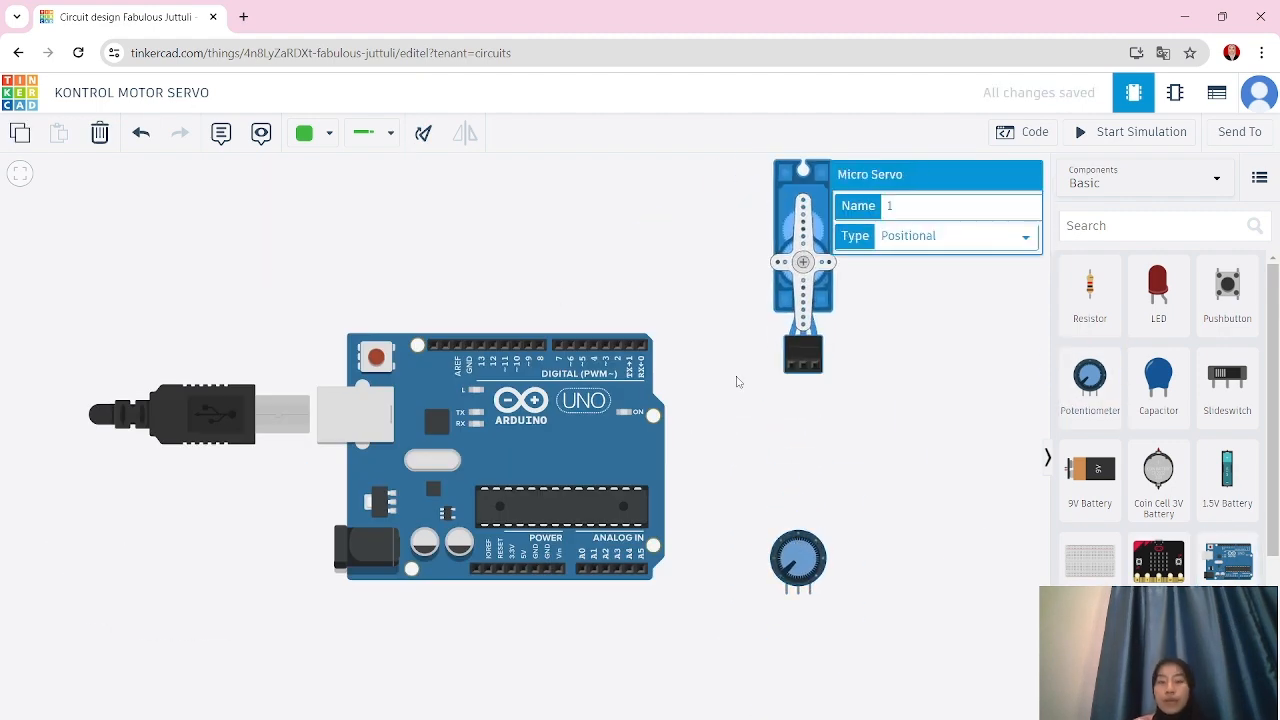
# - Name the micro servo SG905
pyautogui.click(928, 205)
pyautogui.write('SG905')
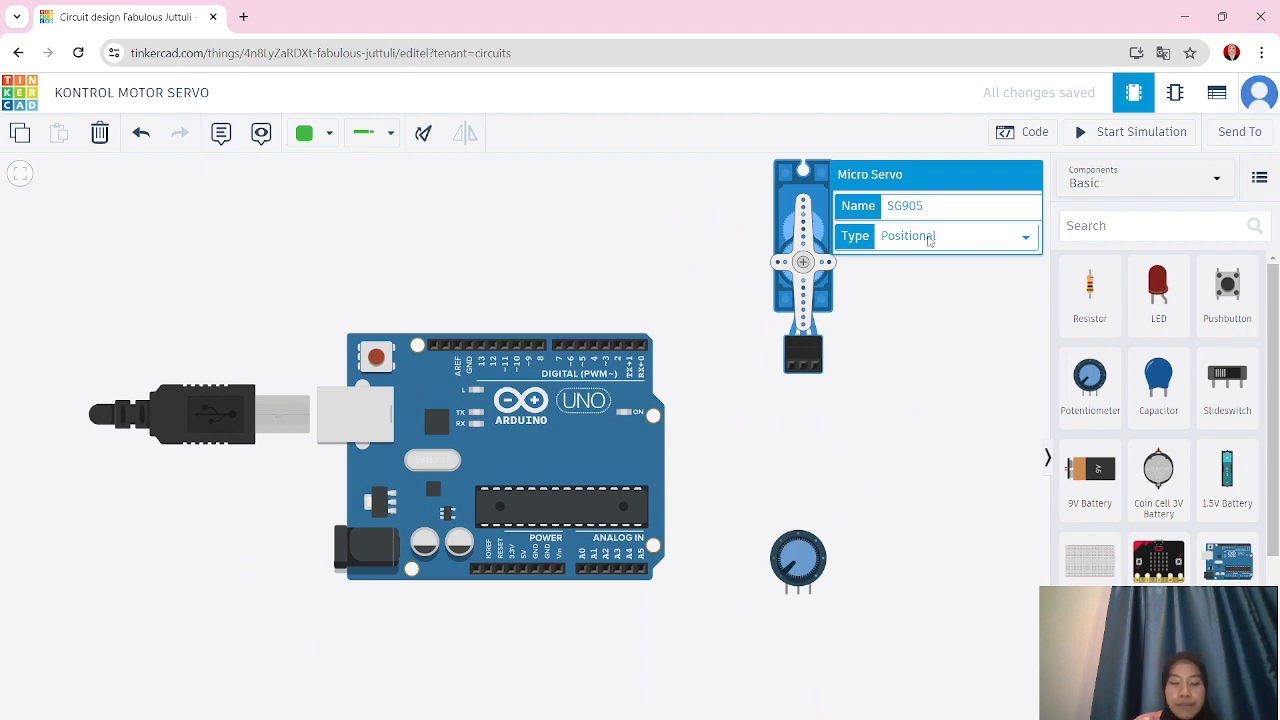
pyautogui.click(940, 304)
# - Wire the potentiometer's left terminal to the Arduino GND pin beside Vin and colour the wire black
pyautogui.click(786, 593)
pyautogui.click(786, 610)
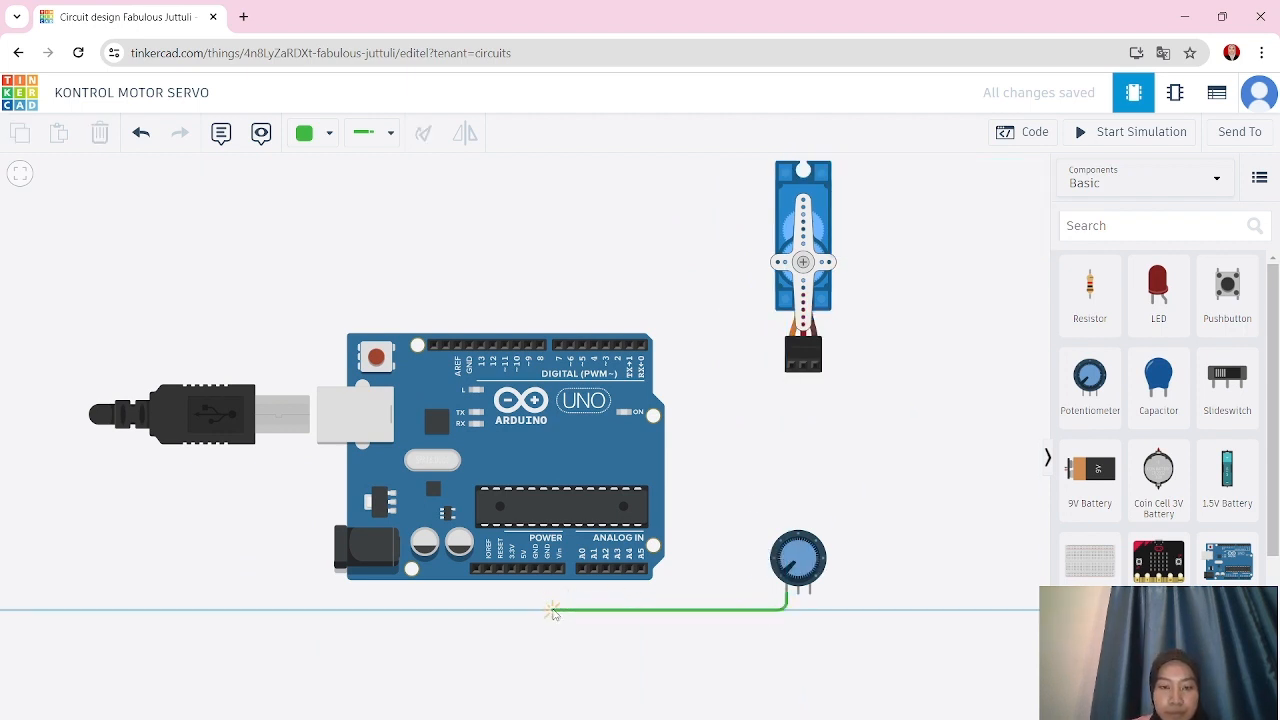
pyautogui.click(547, 613)
pyautogui.click(547, 569)
pyautogui.click(329, 132)
pyautogui.click(305, 166)
# - Wire the potentiometer's middle terminal to Arduino analog pin A0 and colour the wire green
pyautogui.click(798, 592)
pyautogui.click(798, 616)
pyautogui.click(583, 616)
pyautogui.click(582, 569)
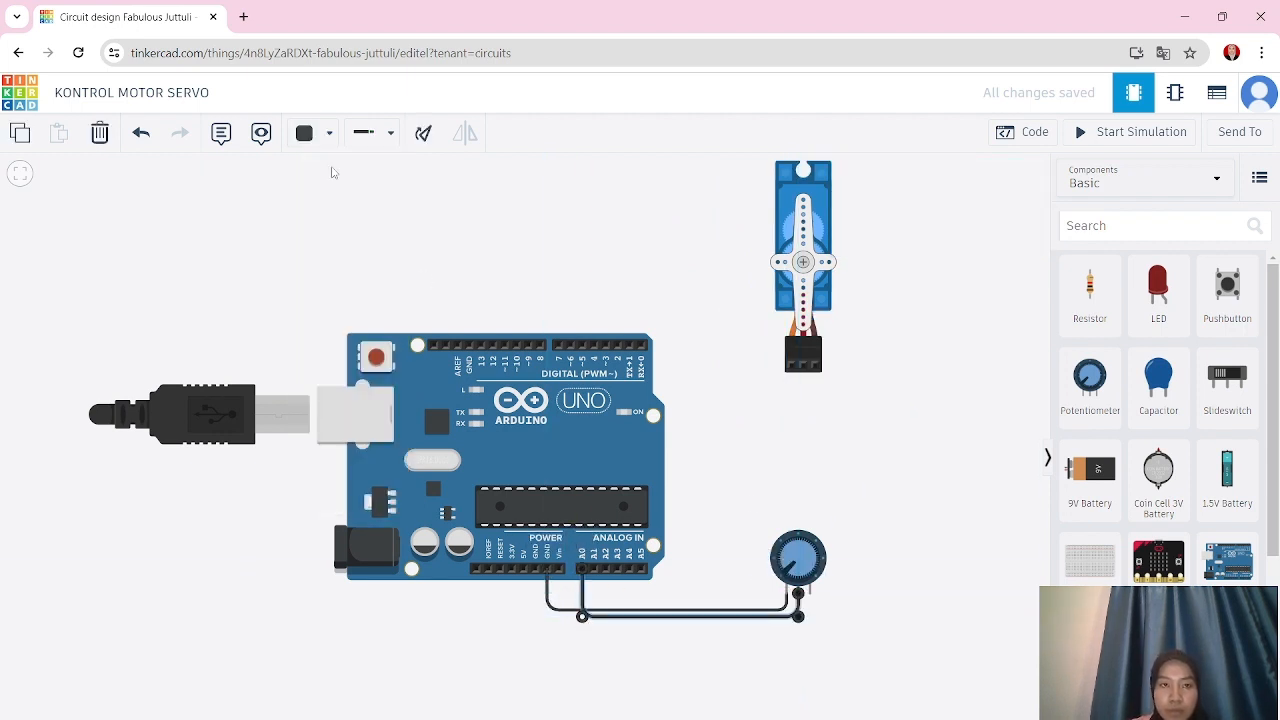
pyautogui.click(329, 132)
# - Wire the potentiometer's right terminal to the Arduino 5V pin and colour the wire red
pyautogui.click(810, 592)
pyautogui.click(810, 626)
pyautogui.click(535, 626)
pyautogui.click(523, 569)
pyautogui.click(329, 132)
pyautogui.click(305, 192)
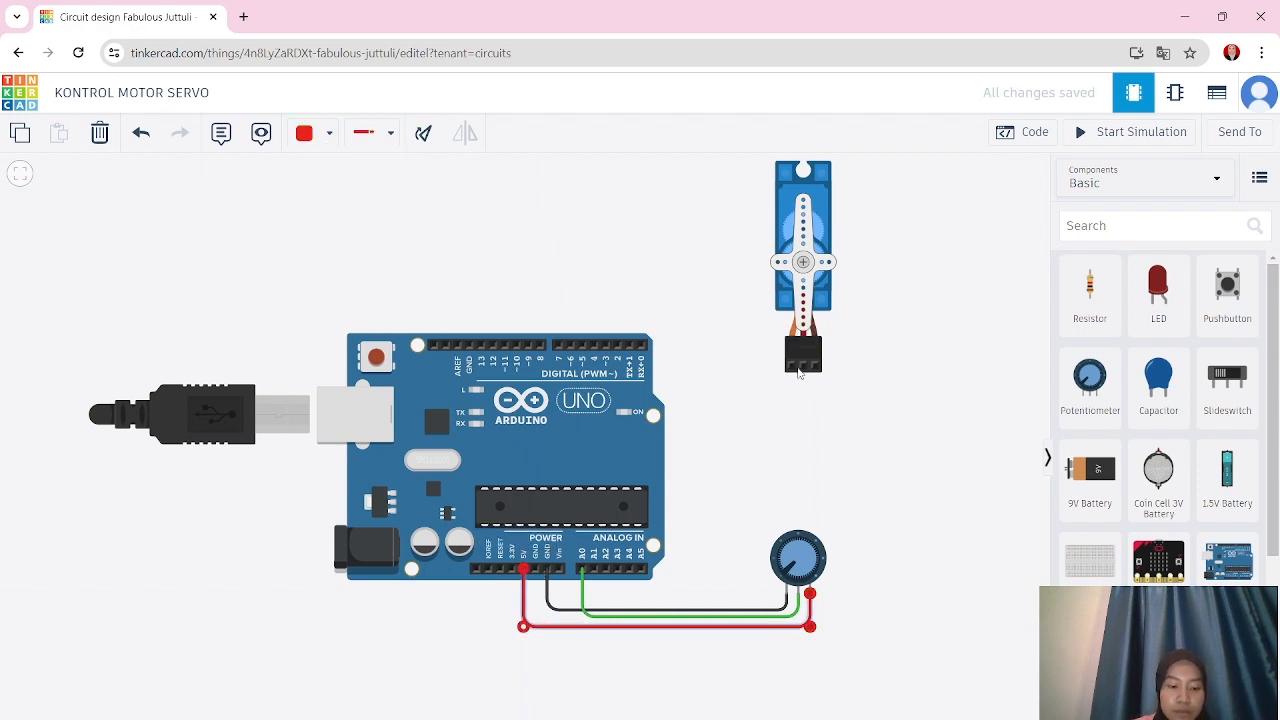
# - Wire the servo's middle pin to the Arduino GND pin beside 5V, routing it between the board and the potentiometer
pyautogui.click(803, 362)
pyautogui.click(800, 414)
pyautogui.click(689, 416)
pyautogui.click(689, 638)
pyautogui.click(535, 638)
pyautogui.click(535, 569)
# - Wire the servo's right pin to the Arduino 5V pin, routed alongside the servo's middle-pin wire
pyautogui.click(812, 374)
pyautogui.click(812, 421)
pyautogui.click(699, 421)
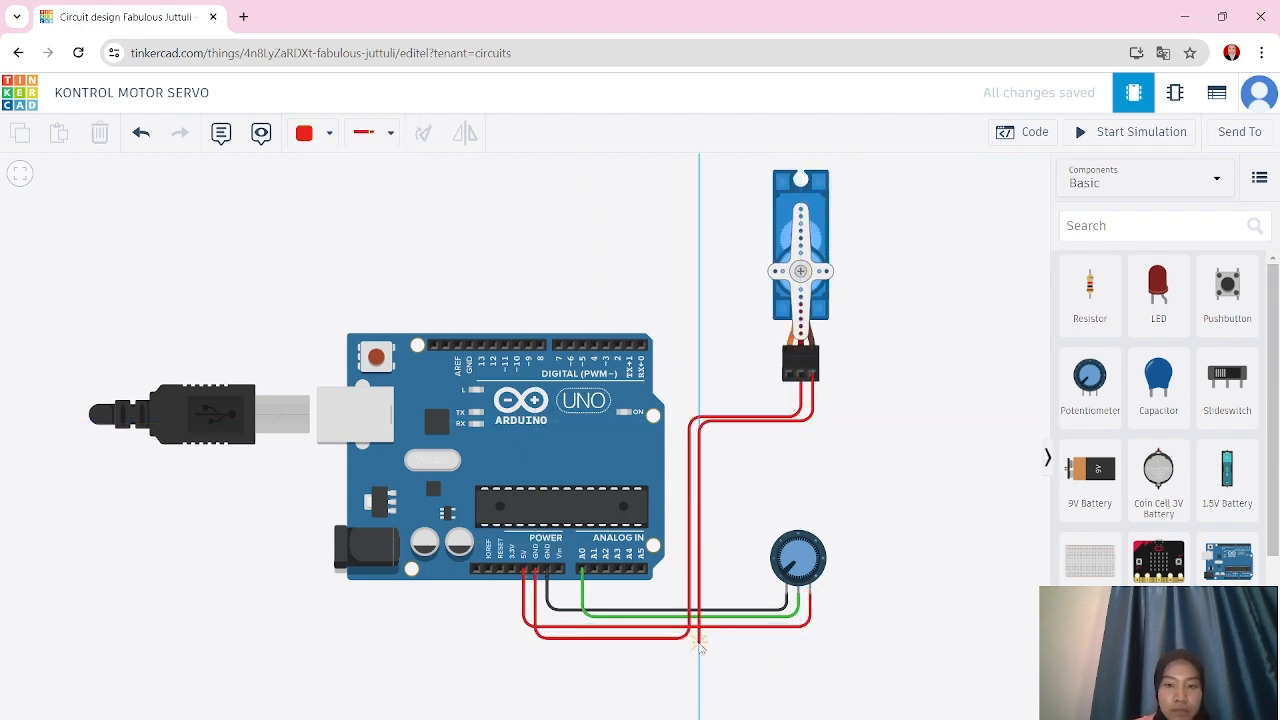
pyautogui.click(699, 642)
pyautogui.click(523, 645)
pyautogui.click(523, 569)
# - Wire Arduino digital pin 9 to the servo's left pin, routed above and around the board's corner
pyautogui.click(529, 345)
pyautogui.click(529, 317)
pyautogui.click(661, 317)
pyautogui.click(661, 374)
pyautogui.click(789, 374)
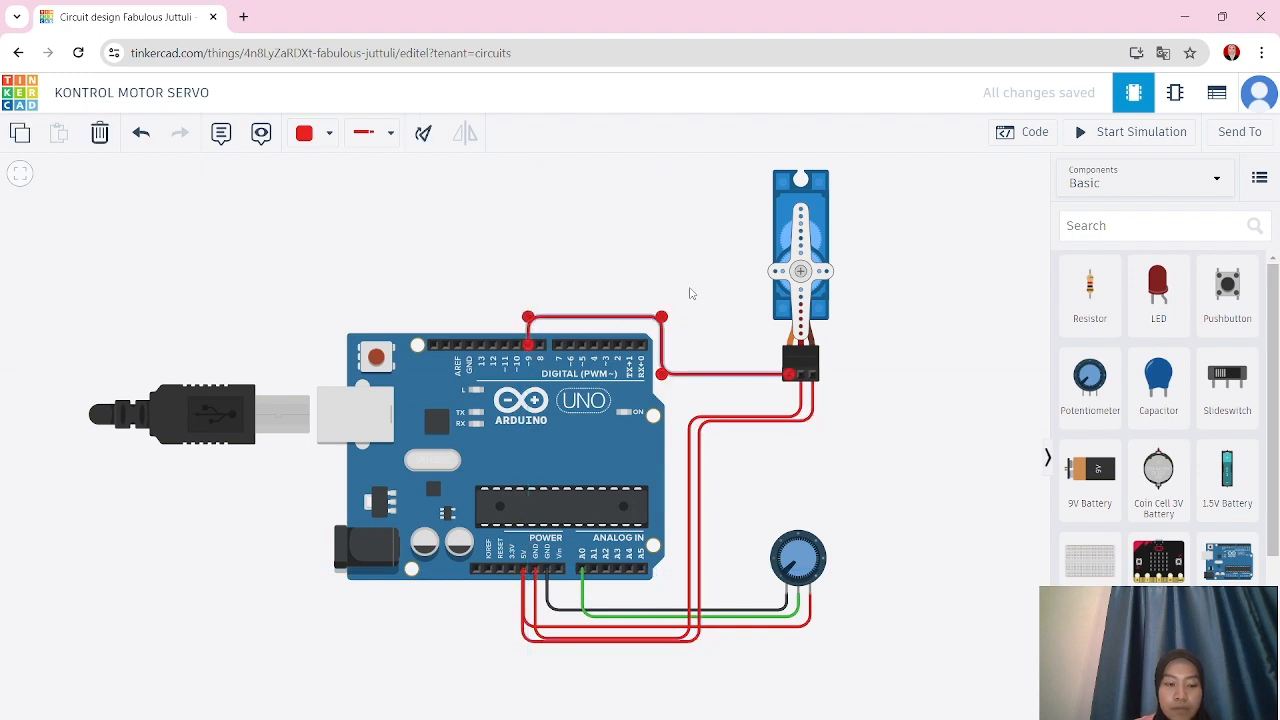
# - Recolour the servo wires: black for pin 9, turquoise for GND and purple for 5V
pyautogui.click(329, 132)
pyautogui.click(331, 136)
pyautogui.click(314, 290)
pyautogui.click(699, 500)
pyautogui.click(329, 132)
pyautogui.click(314, 330)
pyautogui.click(740, 506)
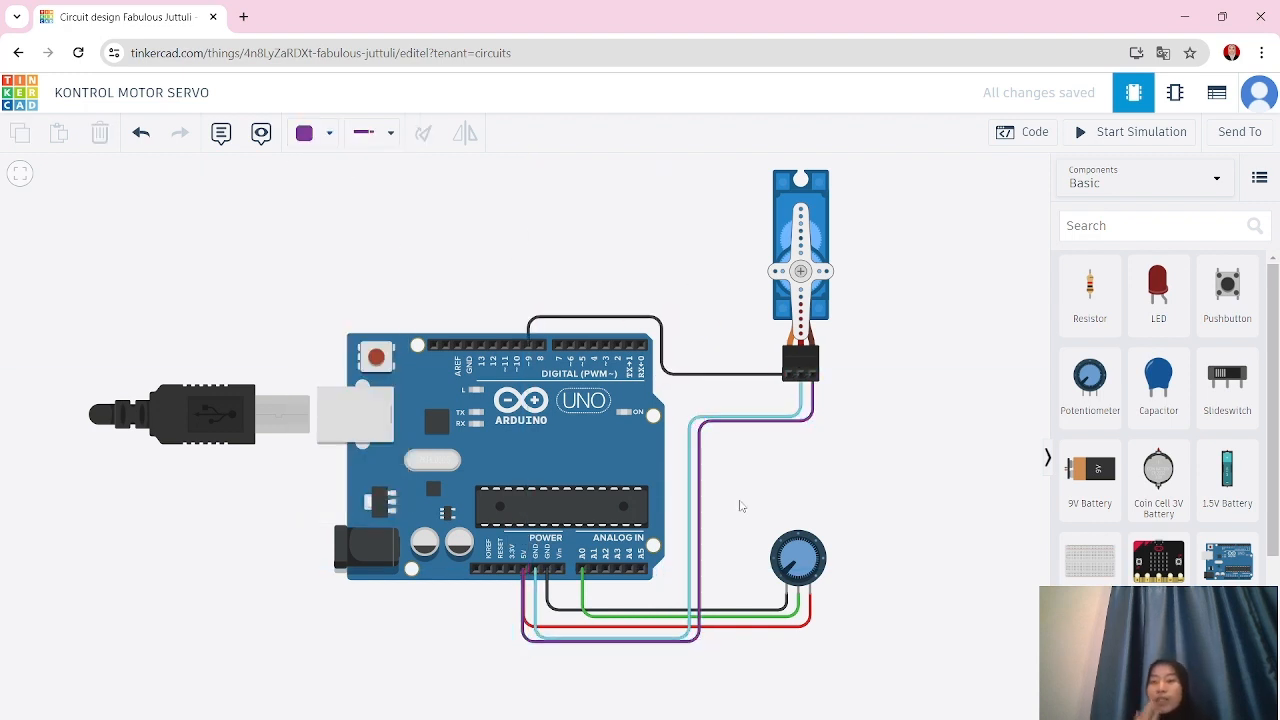
# - Switch the Arduino's code editor from Blocks to Text and delete the entire default sketch
pyautogui.click(1030, 134)
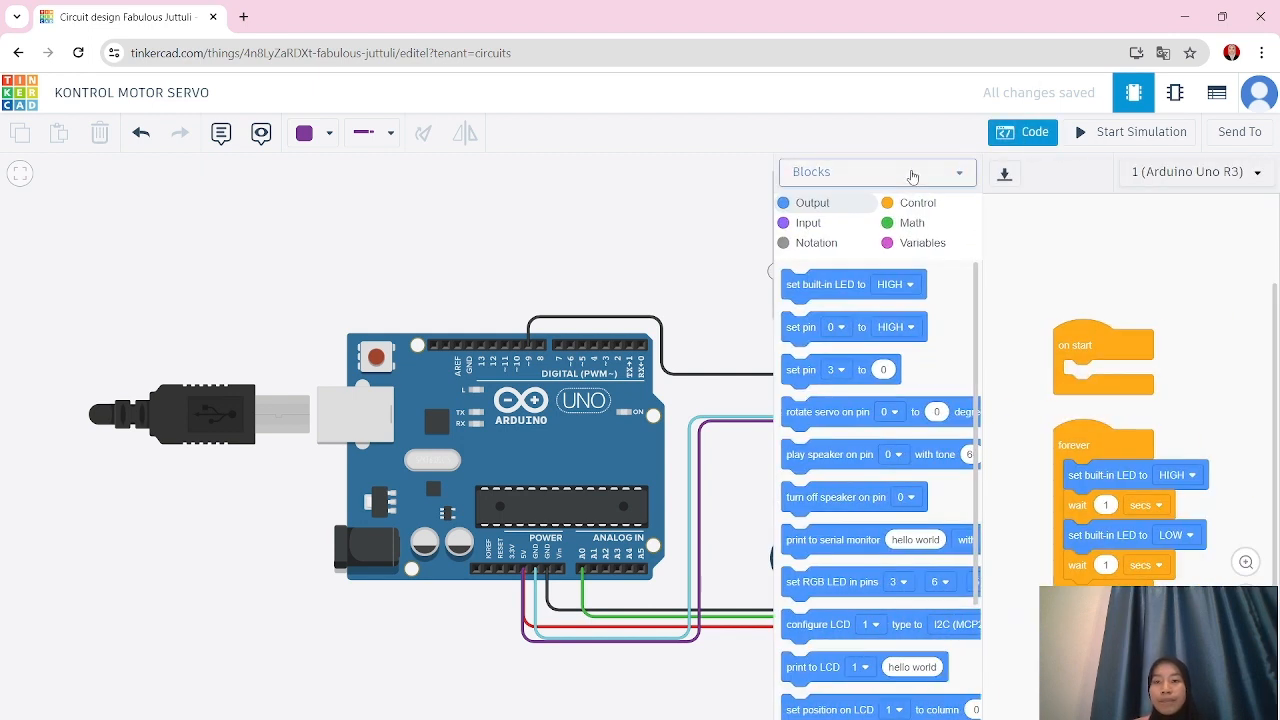
pyautogui.click(912, 172)
pyautogui.click(860, 237)
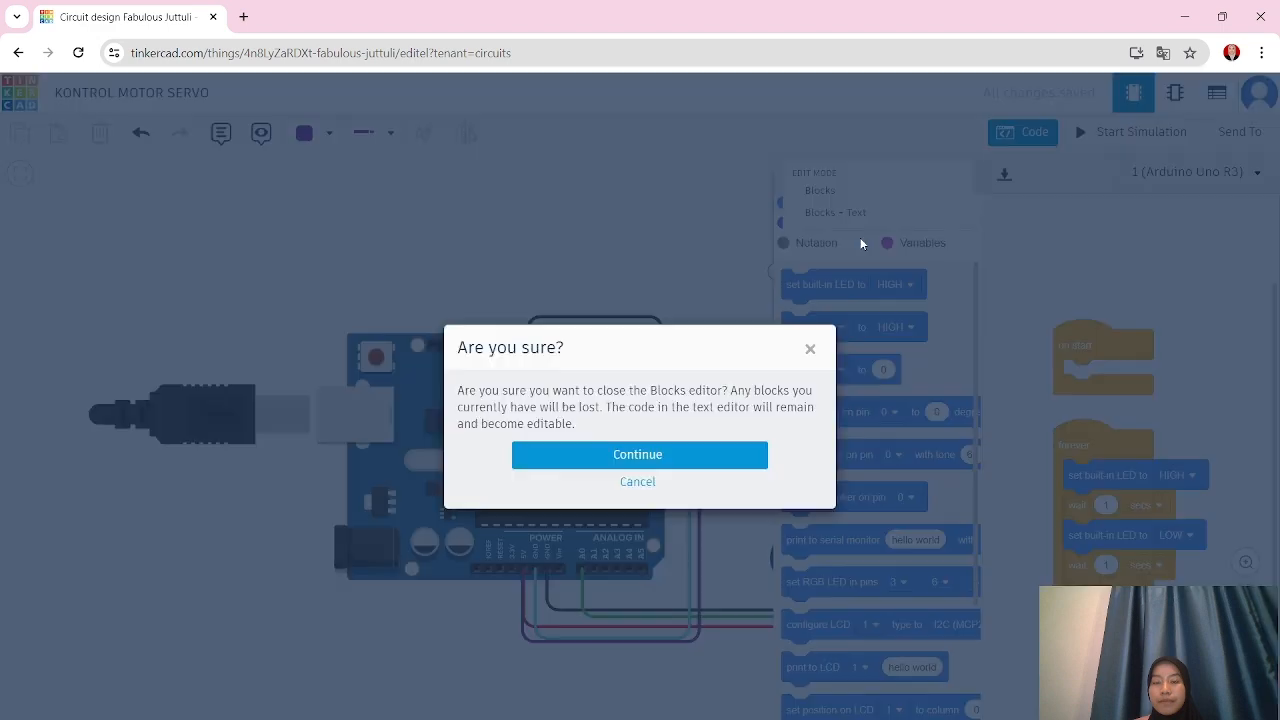
pyautogui.click(677, 457)
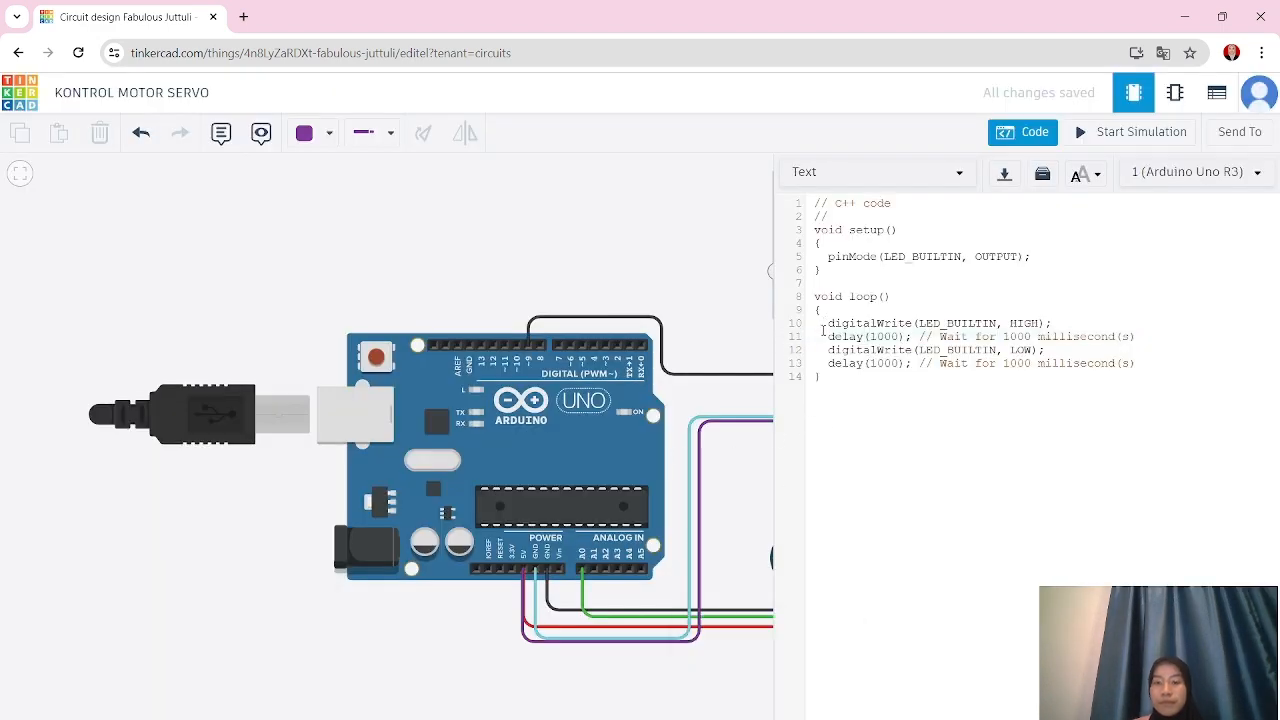
pyautogui.moveTo(828, 381); pyautogui.dragTo(816, 203)
pyautogui.press('BackSpace')
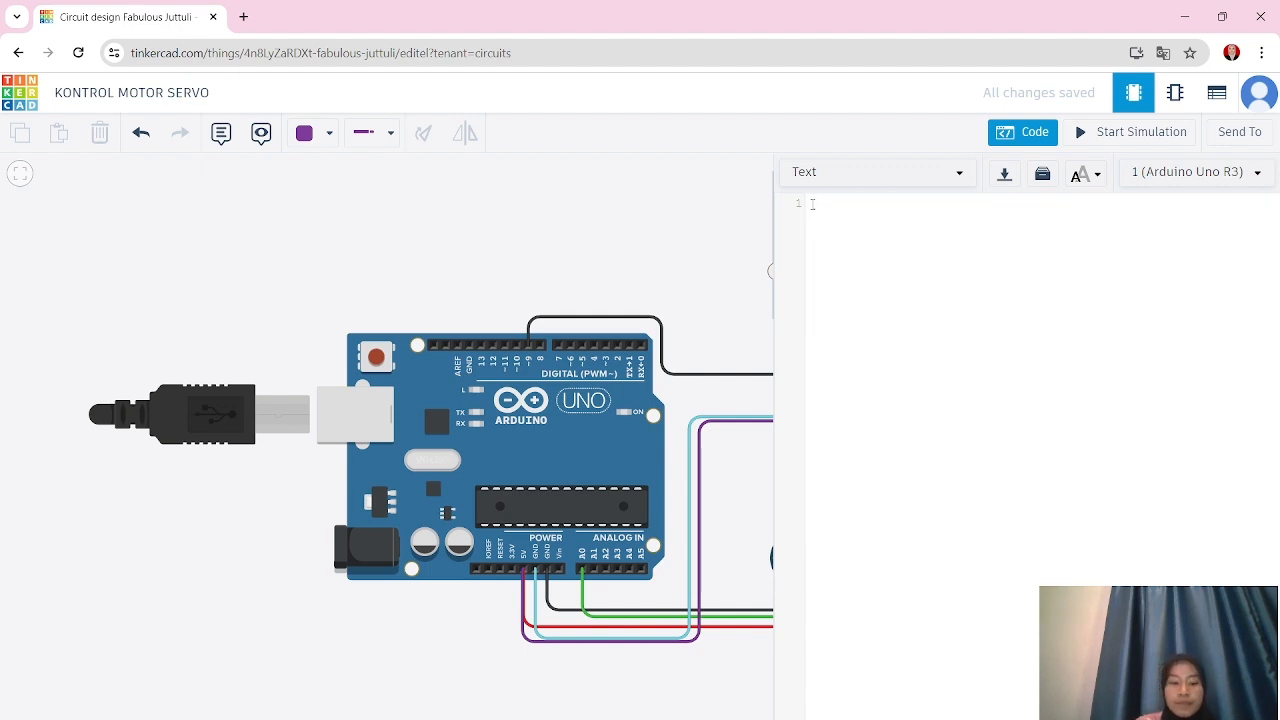
# - Write the servo sketch: include Servo.h, attach servosaya to pin 9, read the potentiometer on A0, map 0–1023 to 0–180 and write it to the servo
pyautogui.write('//#KONTROL SERVO DENGAN POTENSIO  #include <Servo.h> Servo servosaya;  int pot= A0; int Valuepot;    void setup(){   servosaya.attach(9); }   void loop(){   Valuepot= analogRead(pot);   Valuepot= map(Valuepot, 0, 1023, 0, 180);   servosaya.write(Valuepot); }')
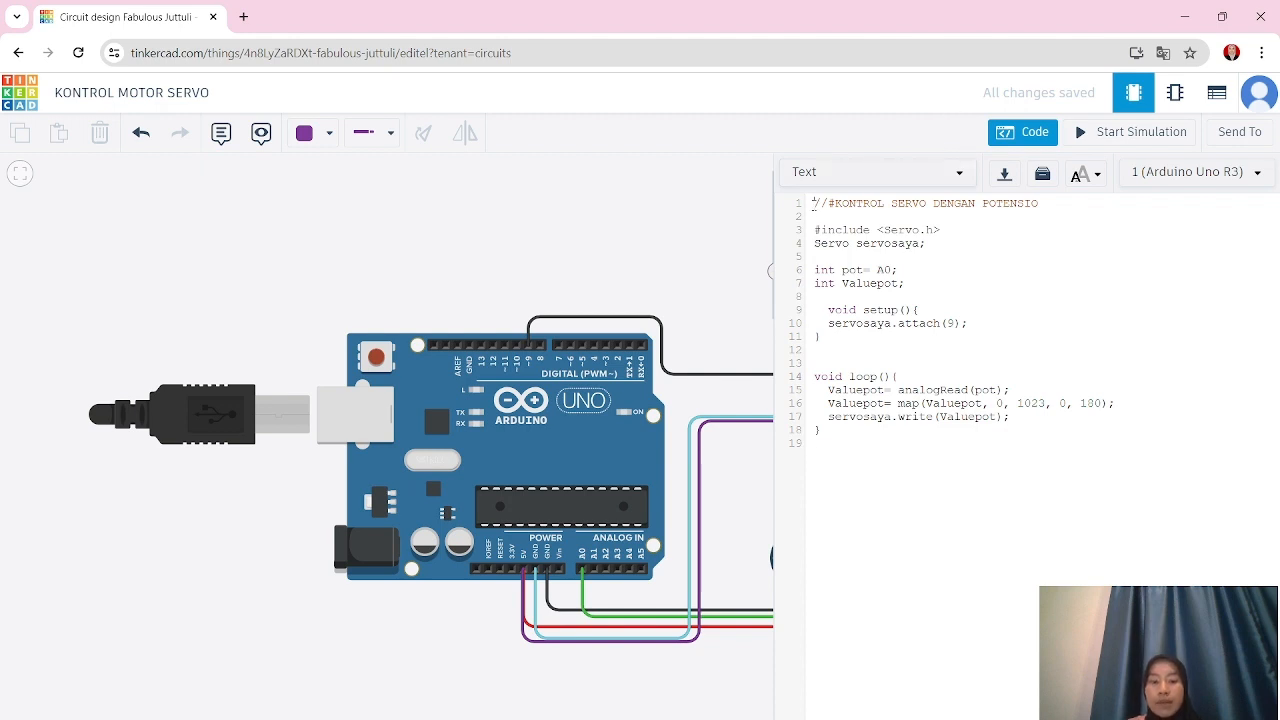
# - Review the sketch's title comment, A0 pin declaration, analogRead line, map ranges and servosaya.write line
pyautogui.moveTo(813, 203); pyautogui.dragTo(942, 208)
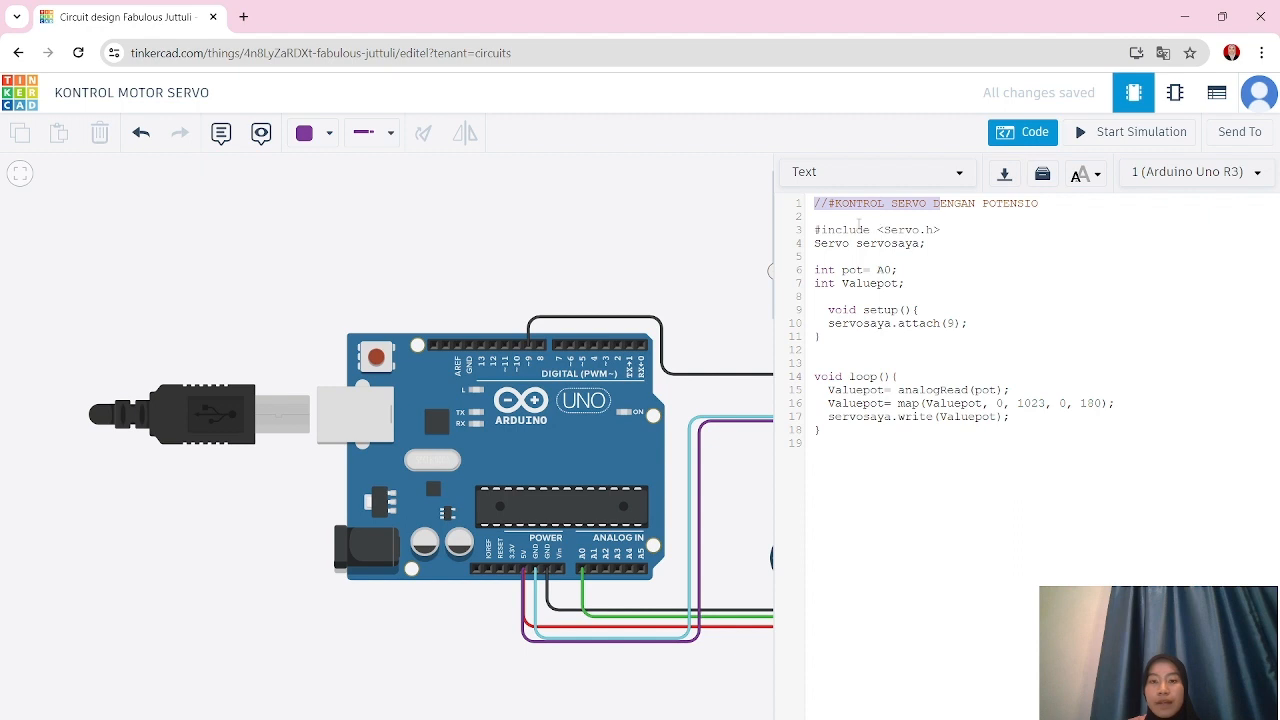
pyautogui.click(860, 228)
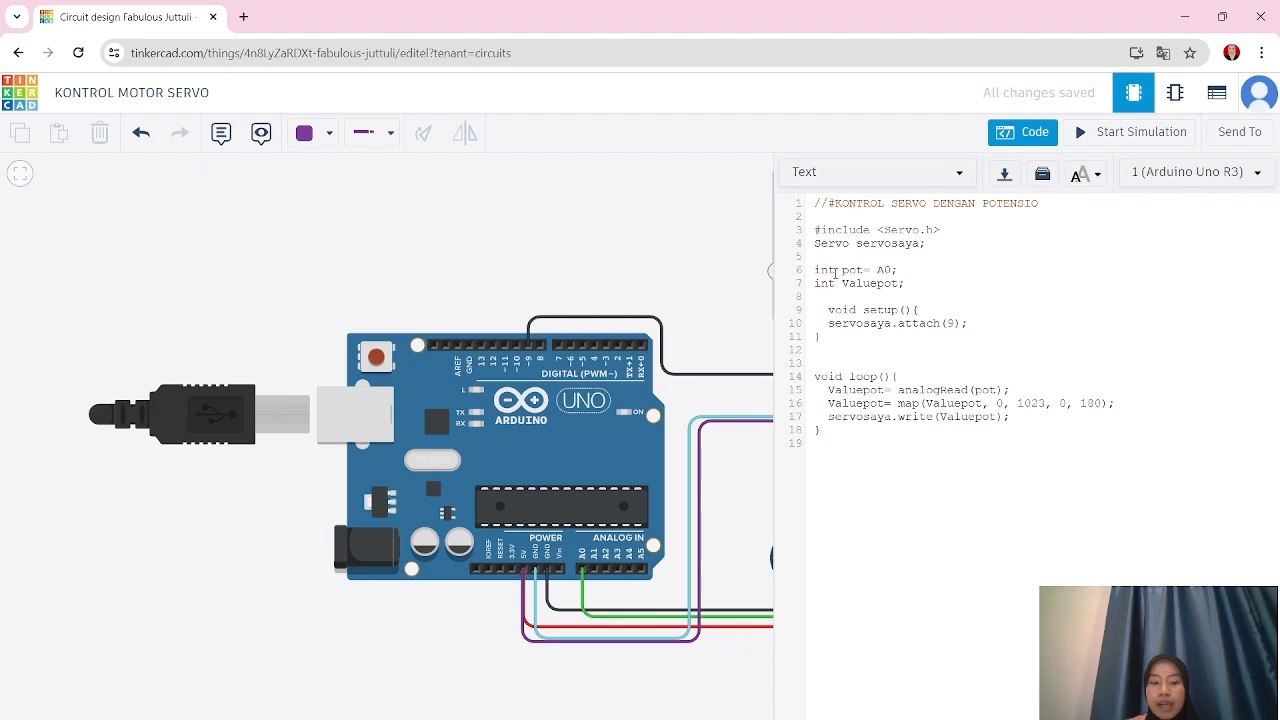
pyautogui.moveTo(814, 270); pyautogui.dragTo(899, 273)
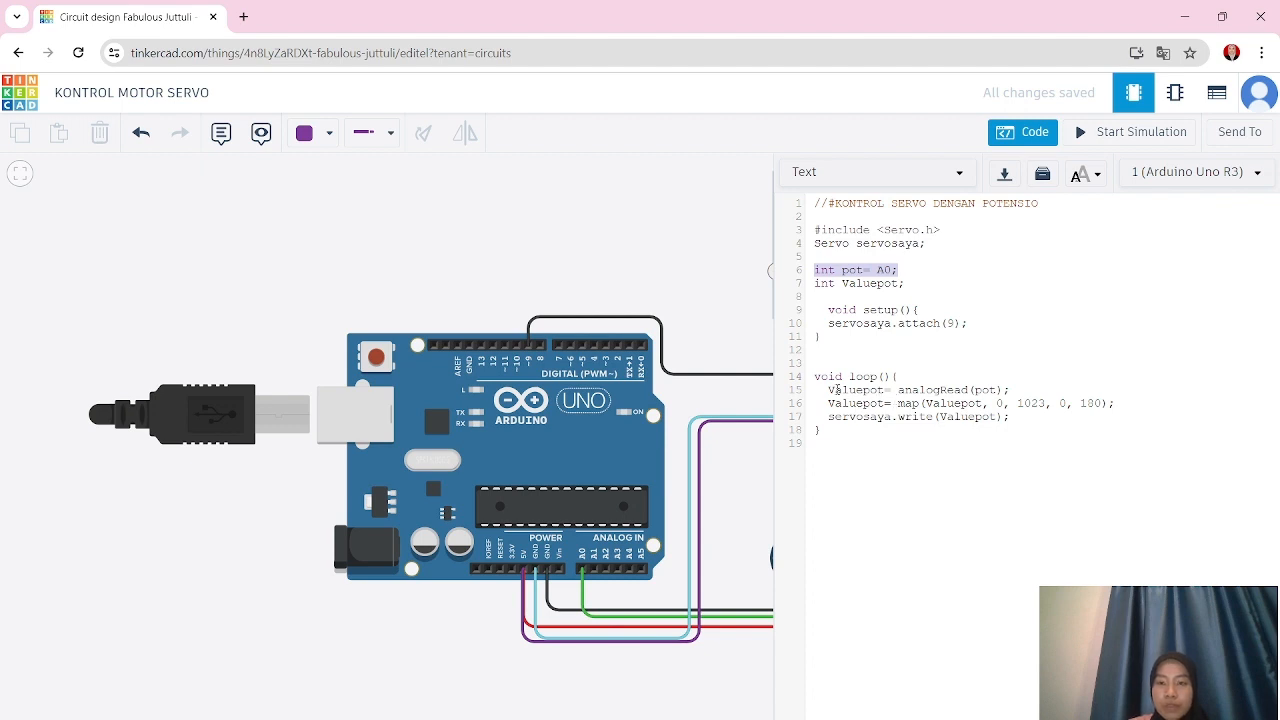
pyautogui.moveTo(826, 390); pyautogui.dragTo(1030, 390)
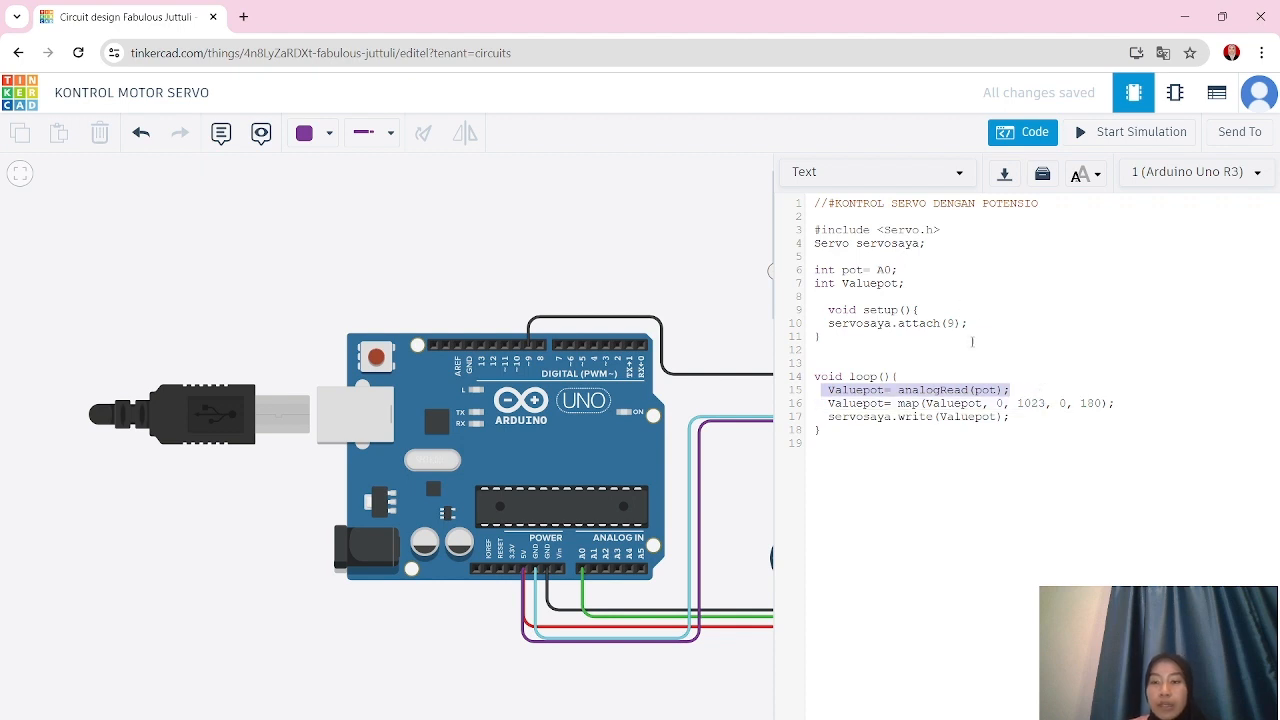
pyautogui.click(976, 358)
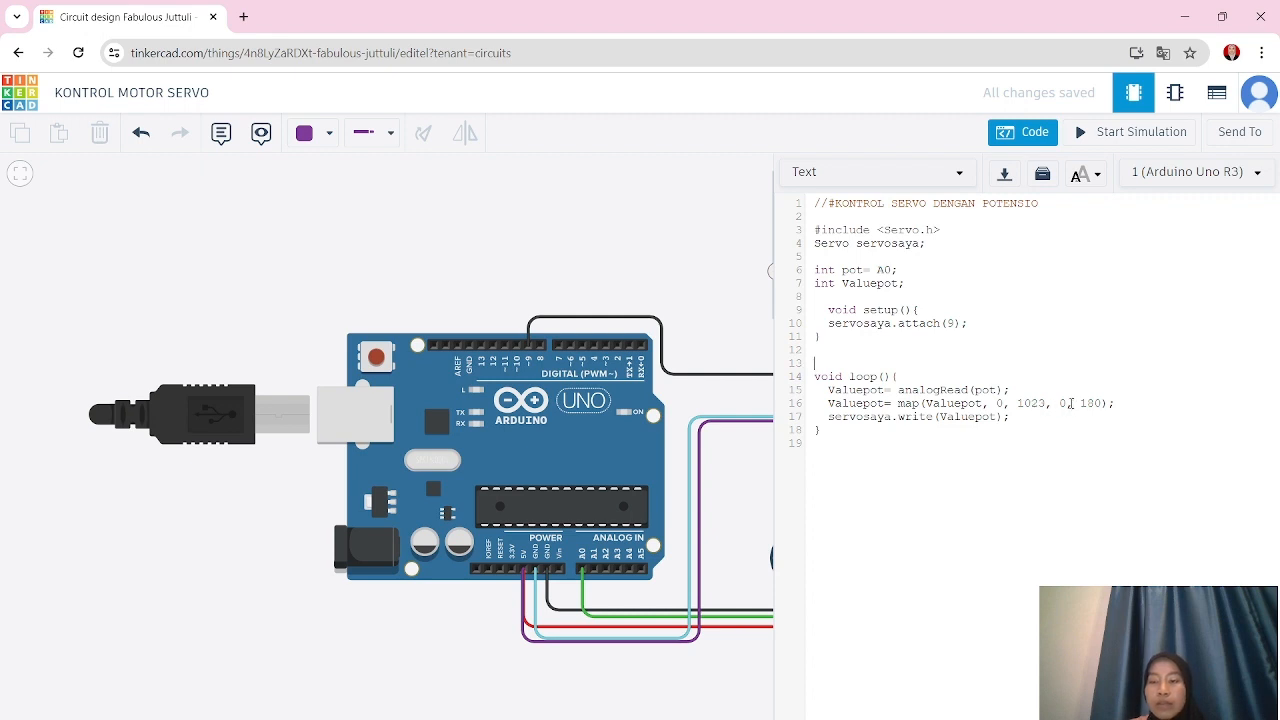
pyautogui.moveTo(996, 403); pyautogui.dragTo(1054, 404)
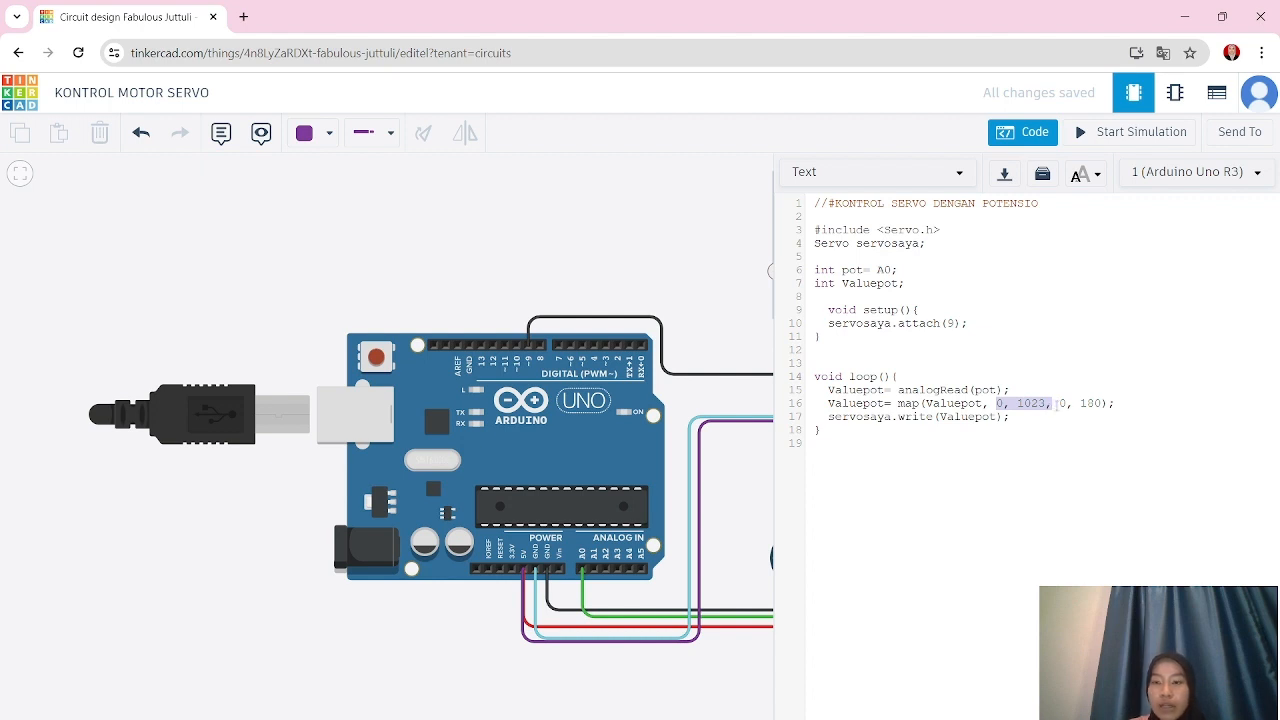
pyautogui.click(1058, 403)
pyautogui.moveTo(1058, 403); pyautogui.dragTo(1111, 403)
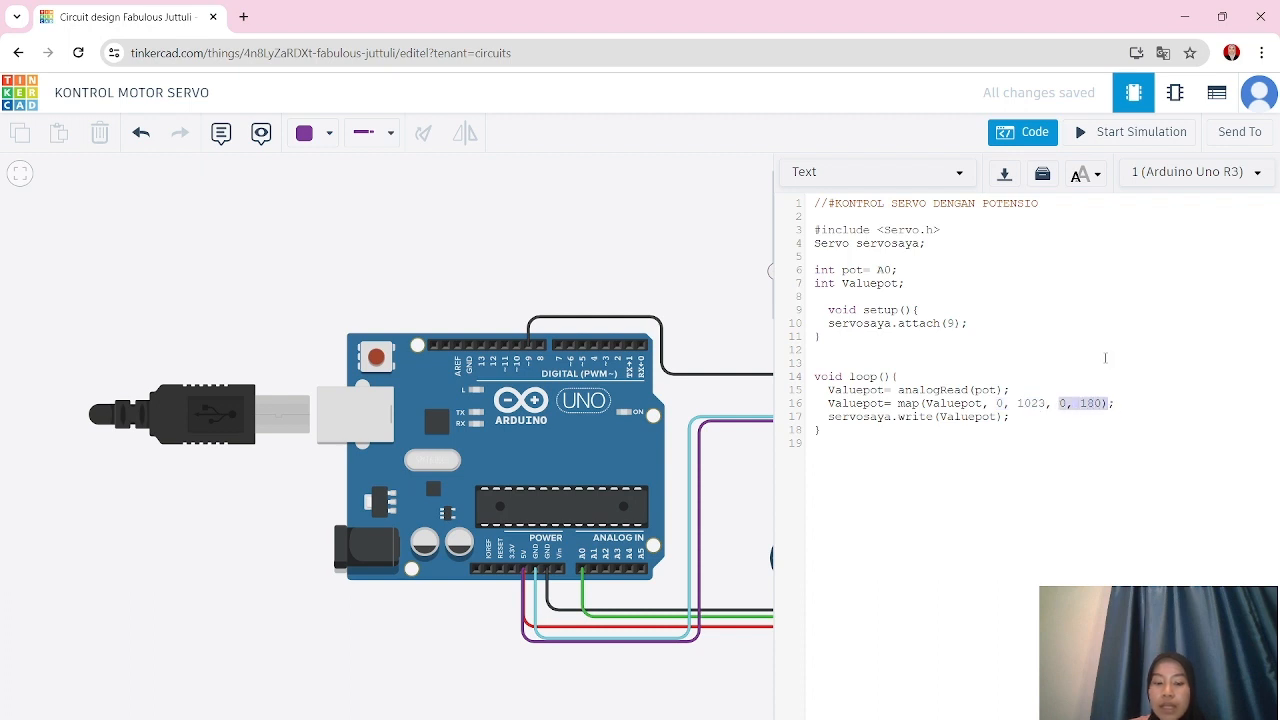
pyautogui.click(1105, 357)
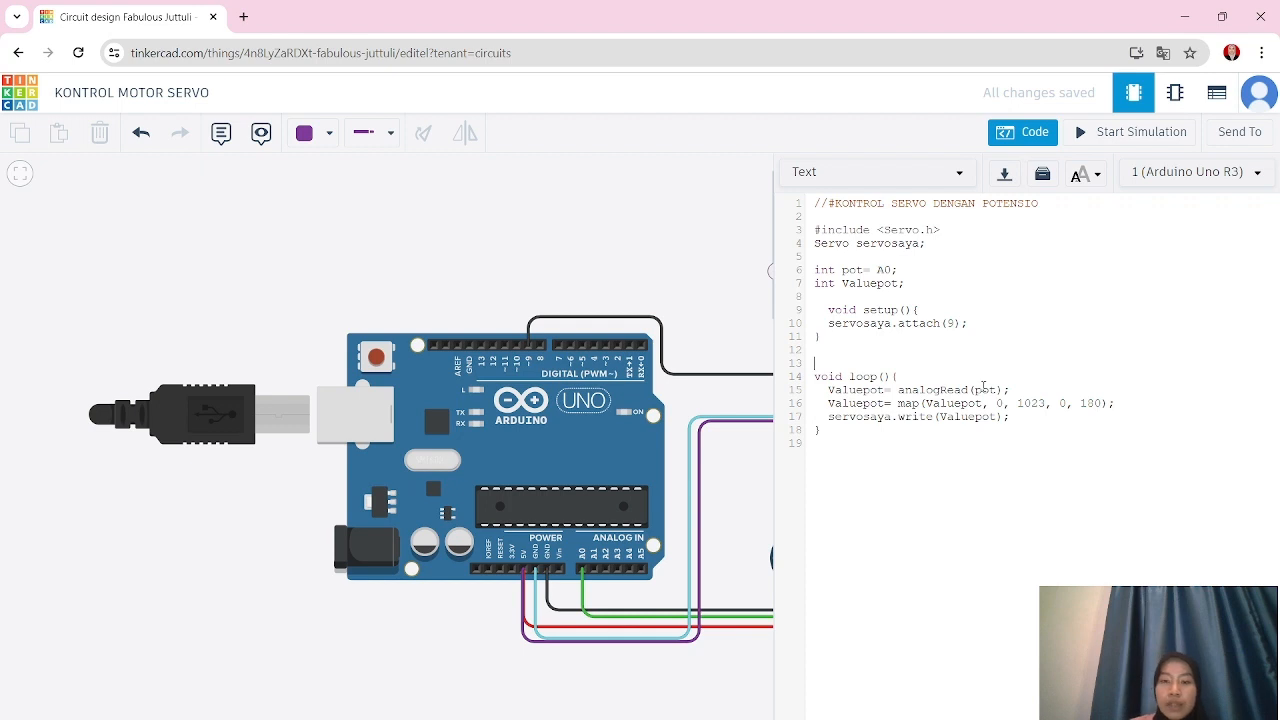
pyautogui.moveTo(824, 403); pyautogui.dragTo(1142, 402)
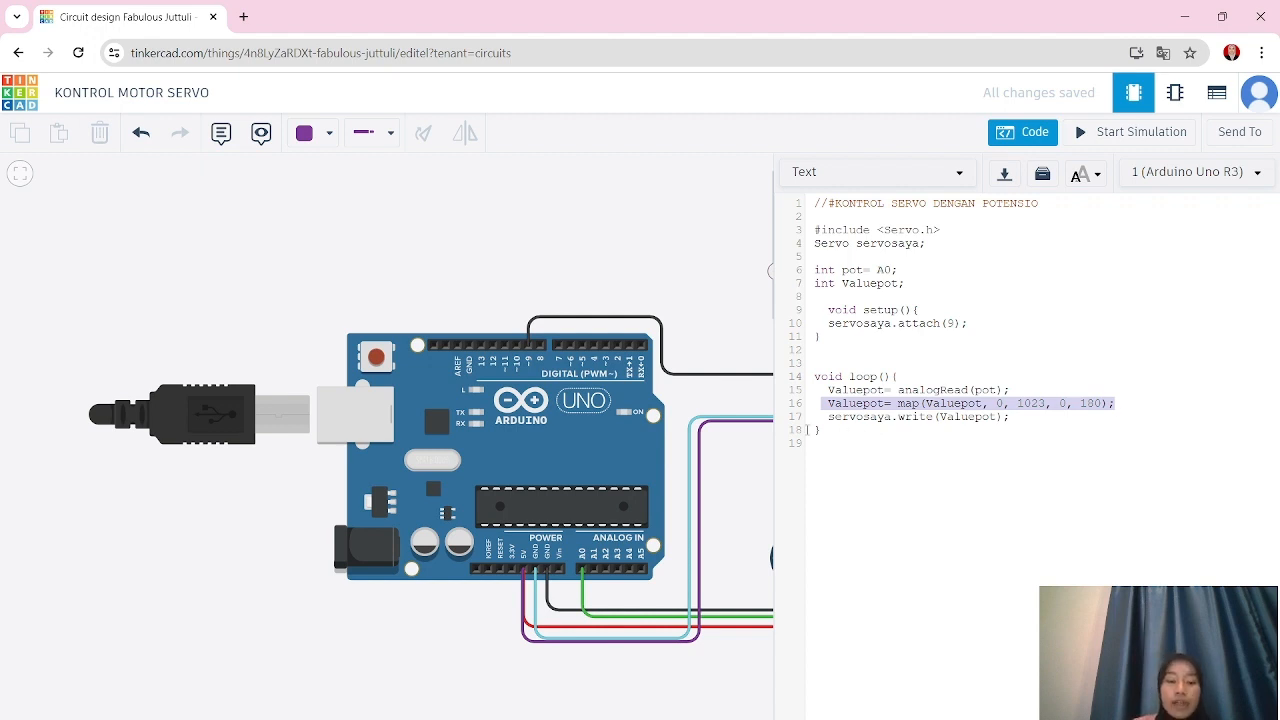
pyautogui.click(824, 421)
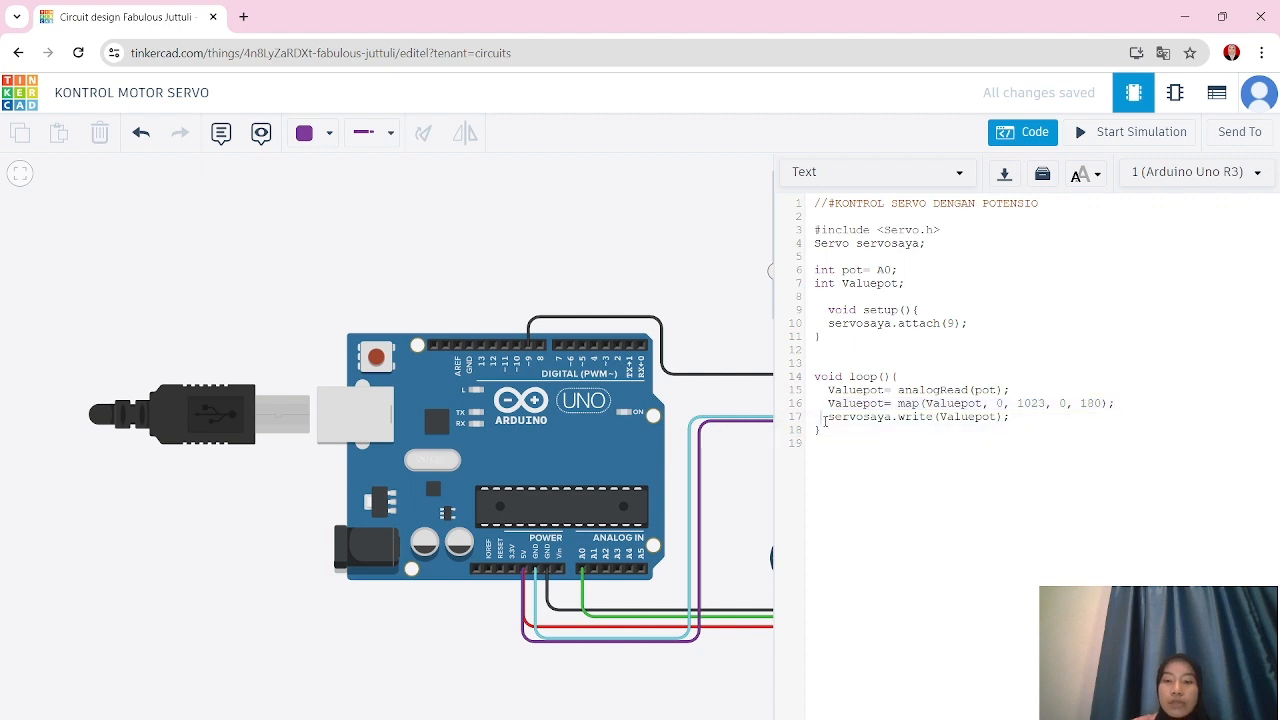
pyautogui.moveTo(824, 421); pyautogui.dragTo(1012, 416)
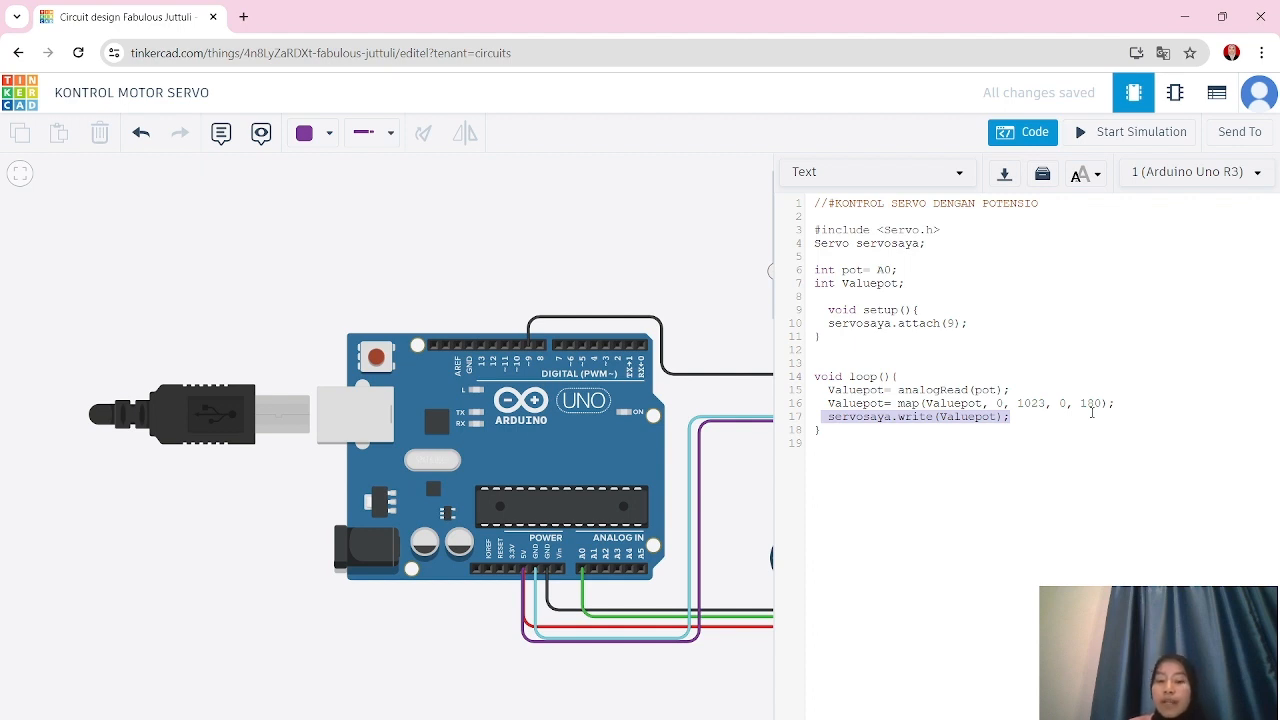
pyautogui.click(984, 440)
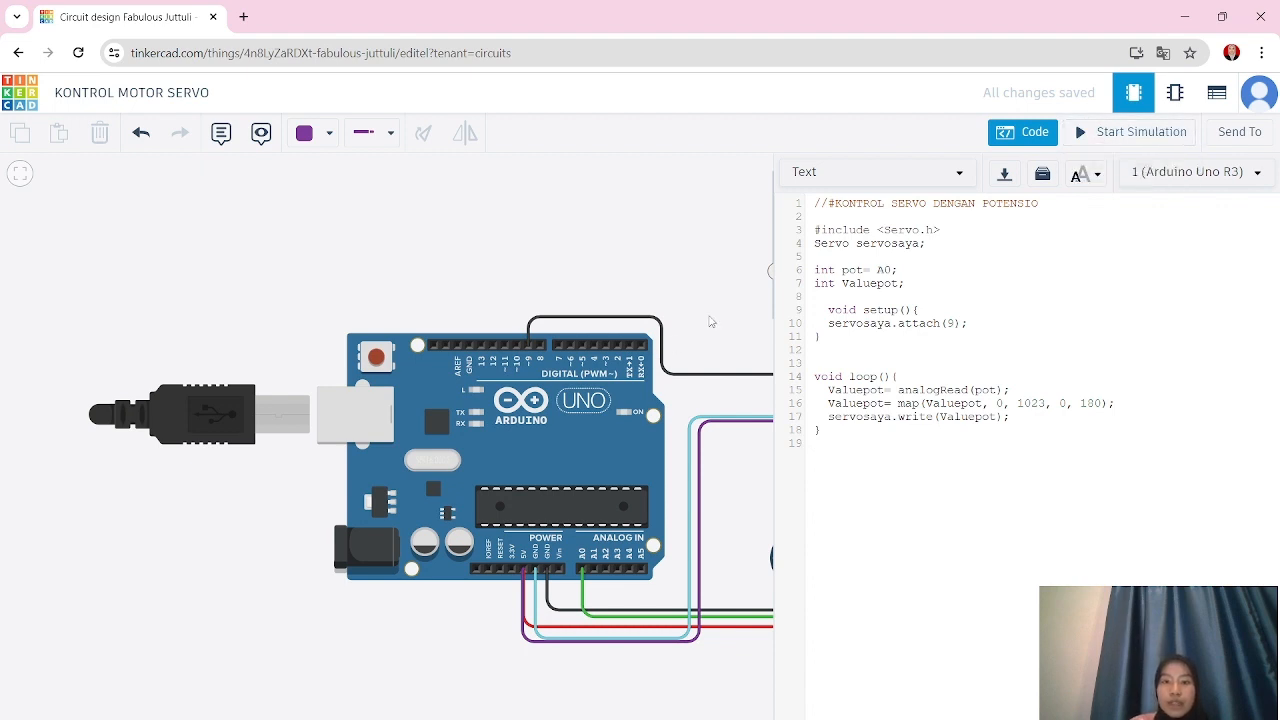
pyautogui.moveTo(711, 321); pyautogui.dragTo(506, 389)
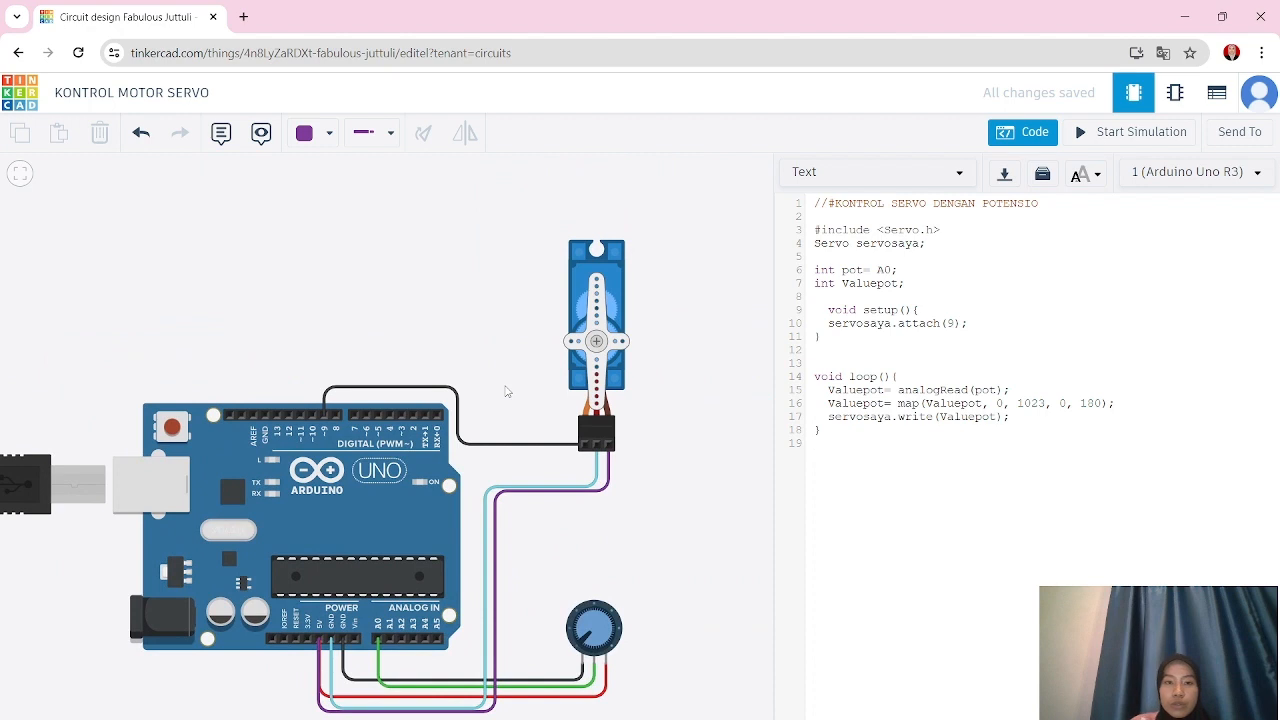
pyautogui.scroll(-3, 506, 389)
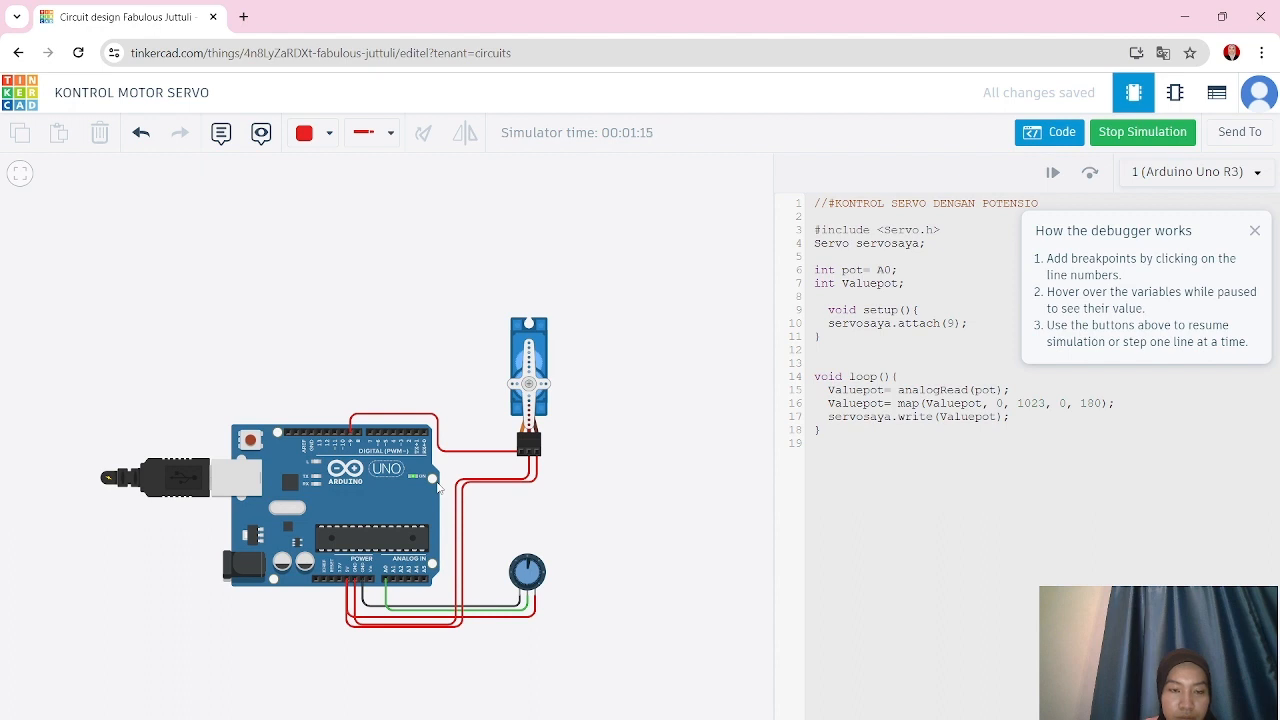
pyautogui.click(346, 446)
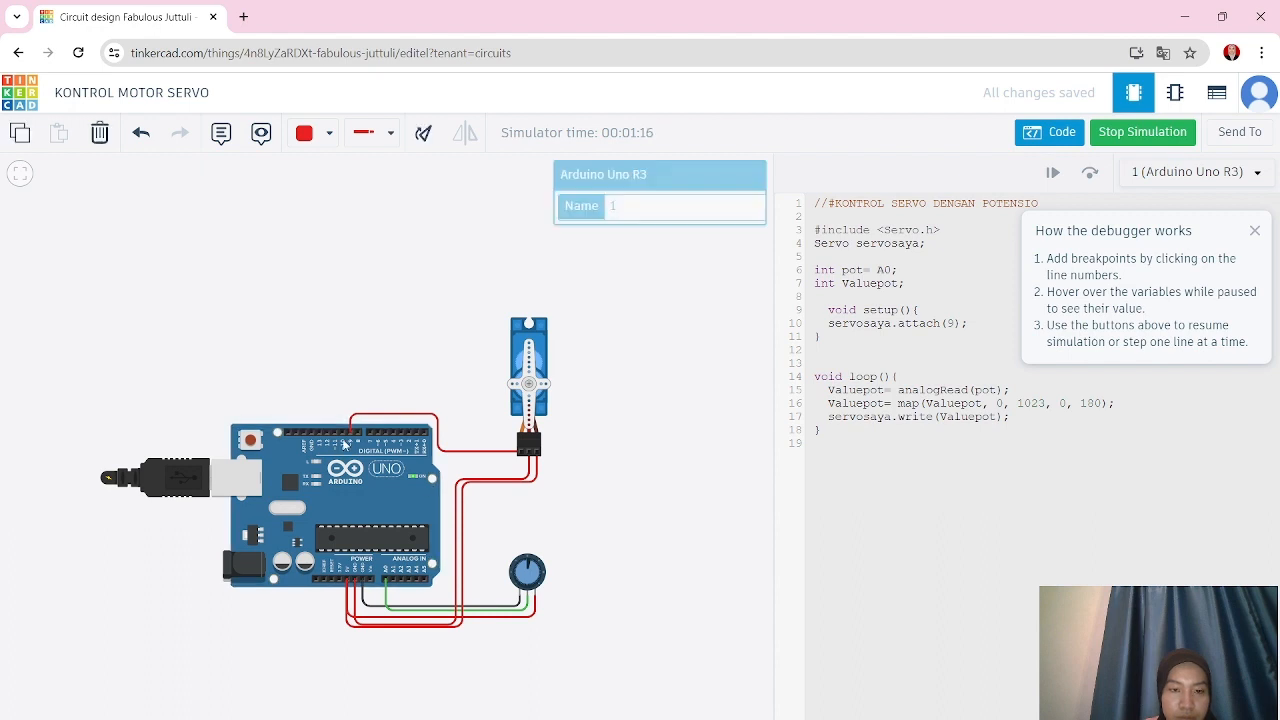
pyautogui.click(183, 489)
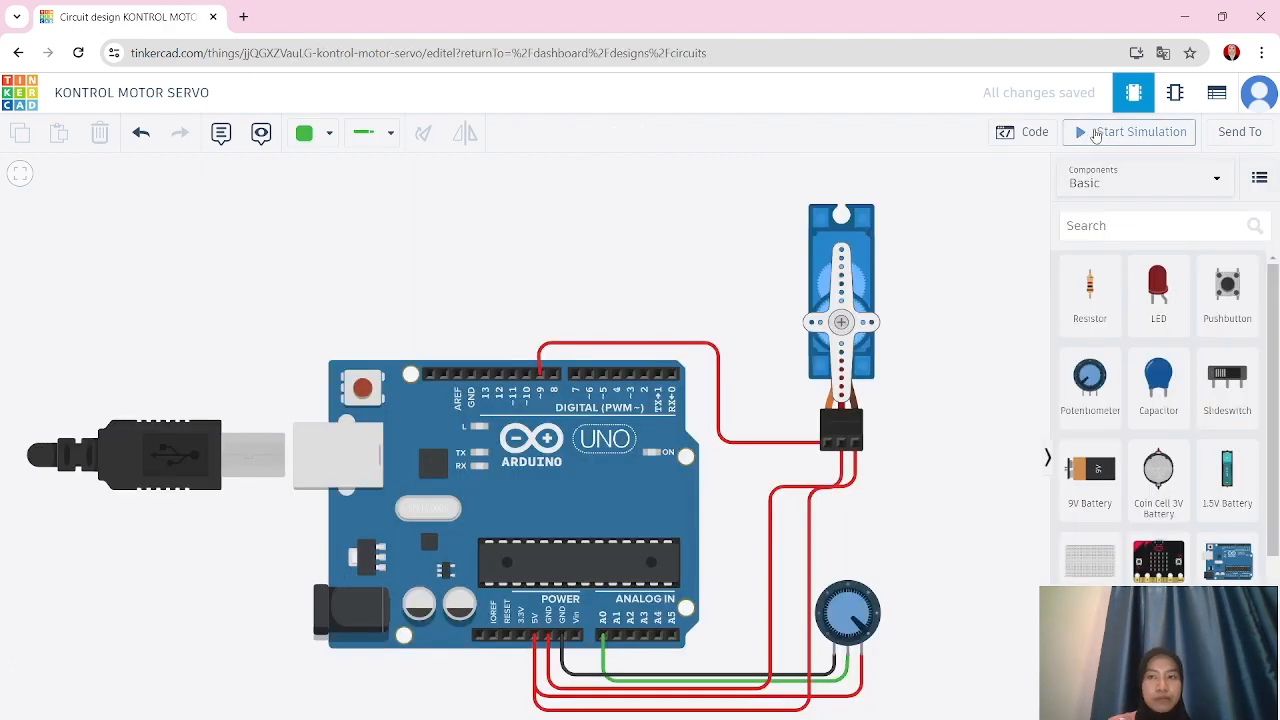
# - Start the servo circuit's simulation and turn the potentiometer knob back and forth to rotate the servo arm
pyautogui.click(1093, 136)
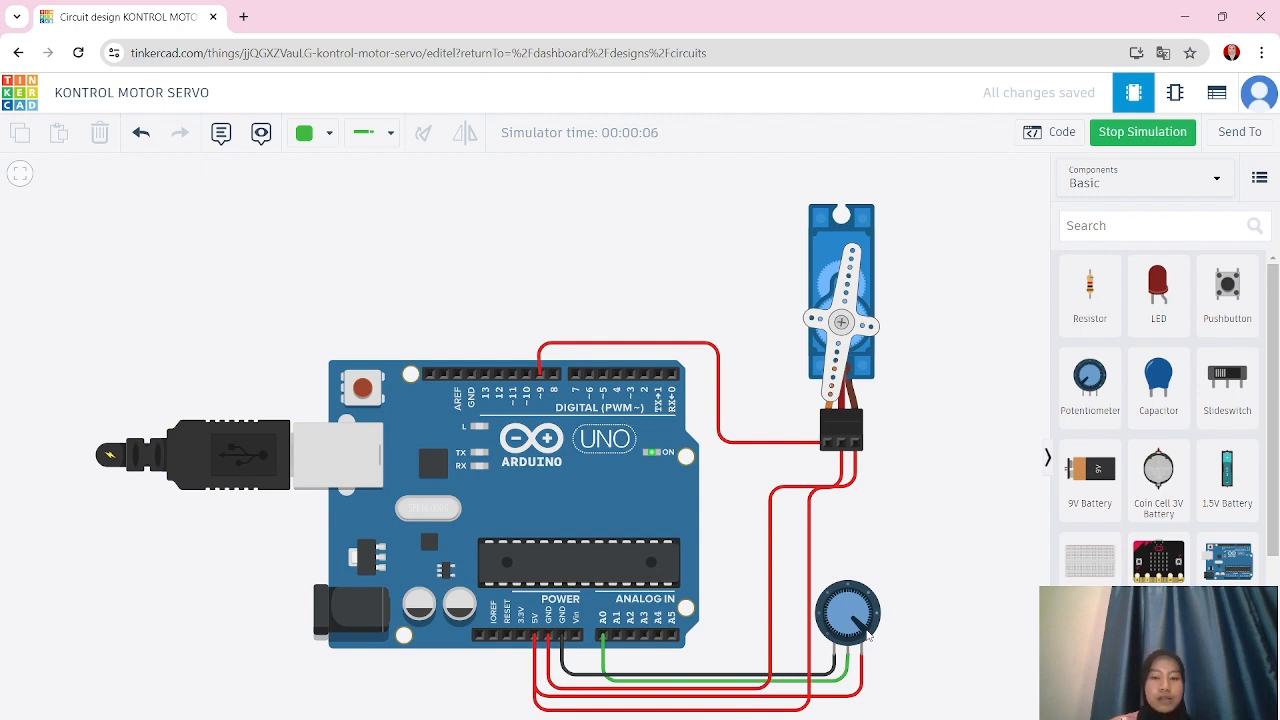
pyautogui.moveTo(868, 635); pyautogui.dragTo(836, 648)
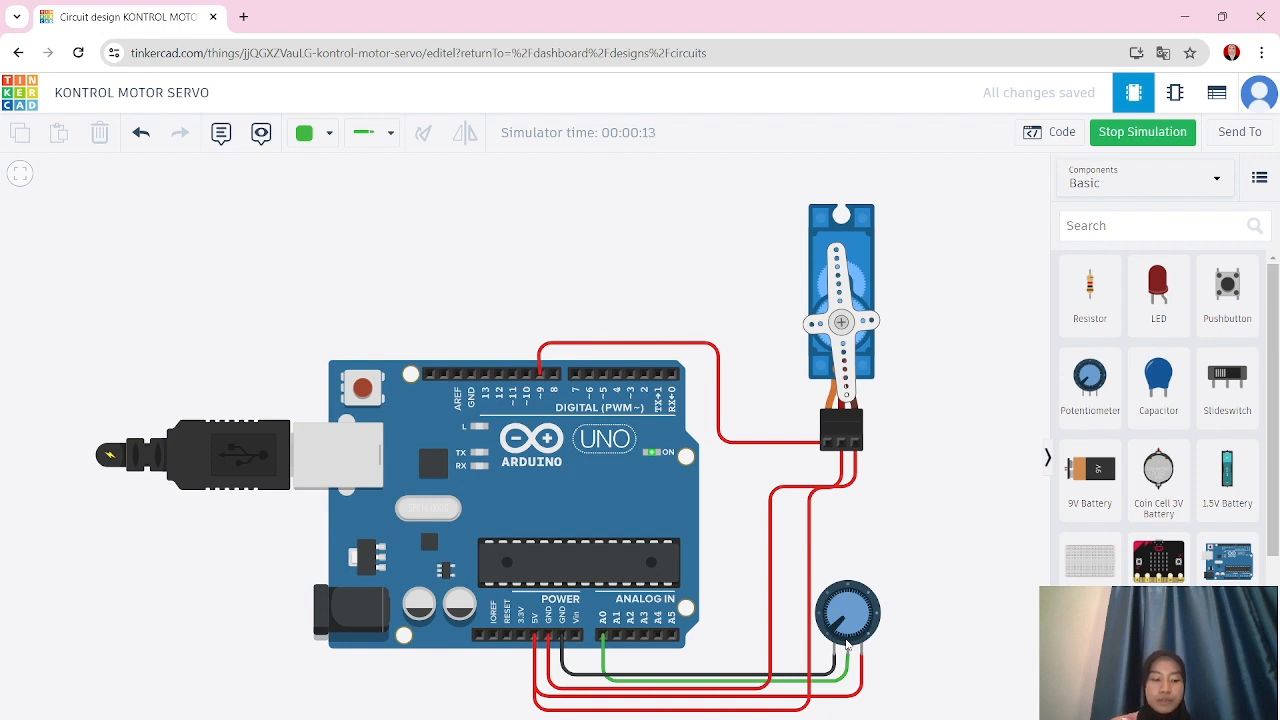
pyautogui.click(845, 642)
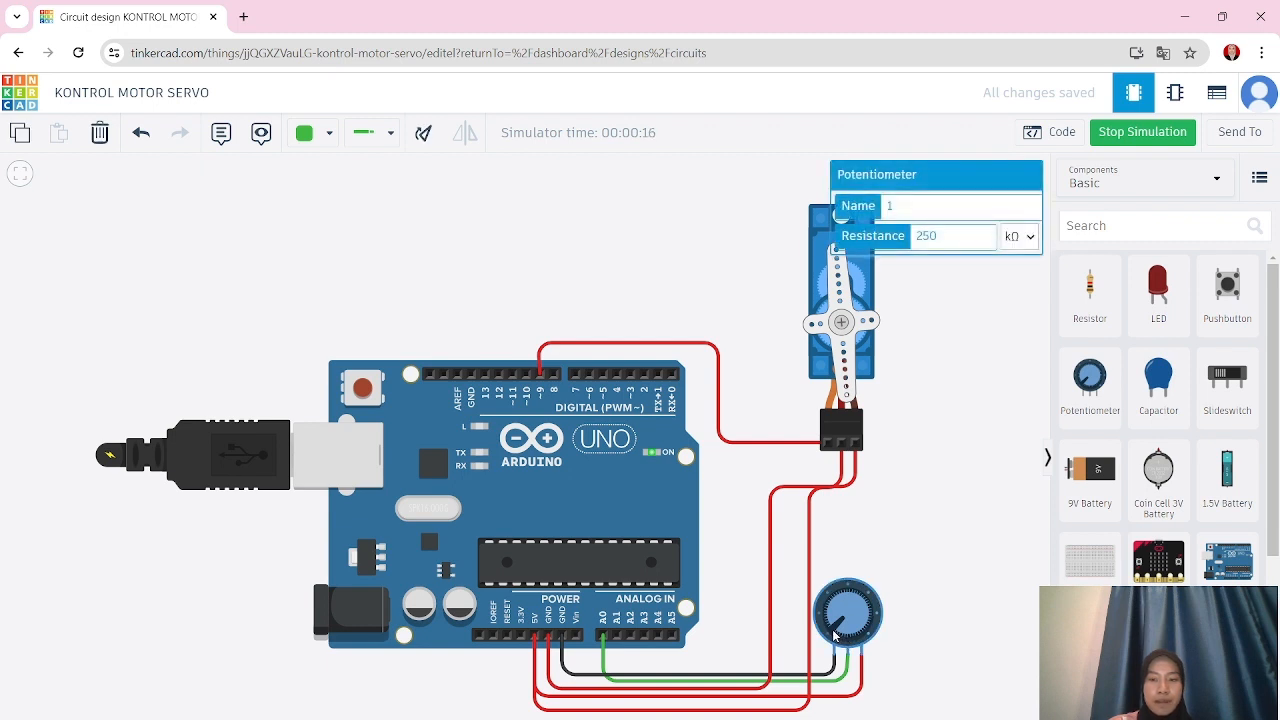
pyautogui.moveTo(835, 636); pyautogui.dragTo(847, 597)
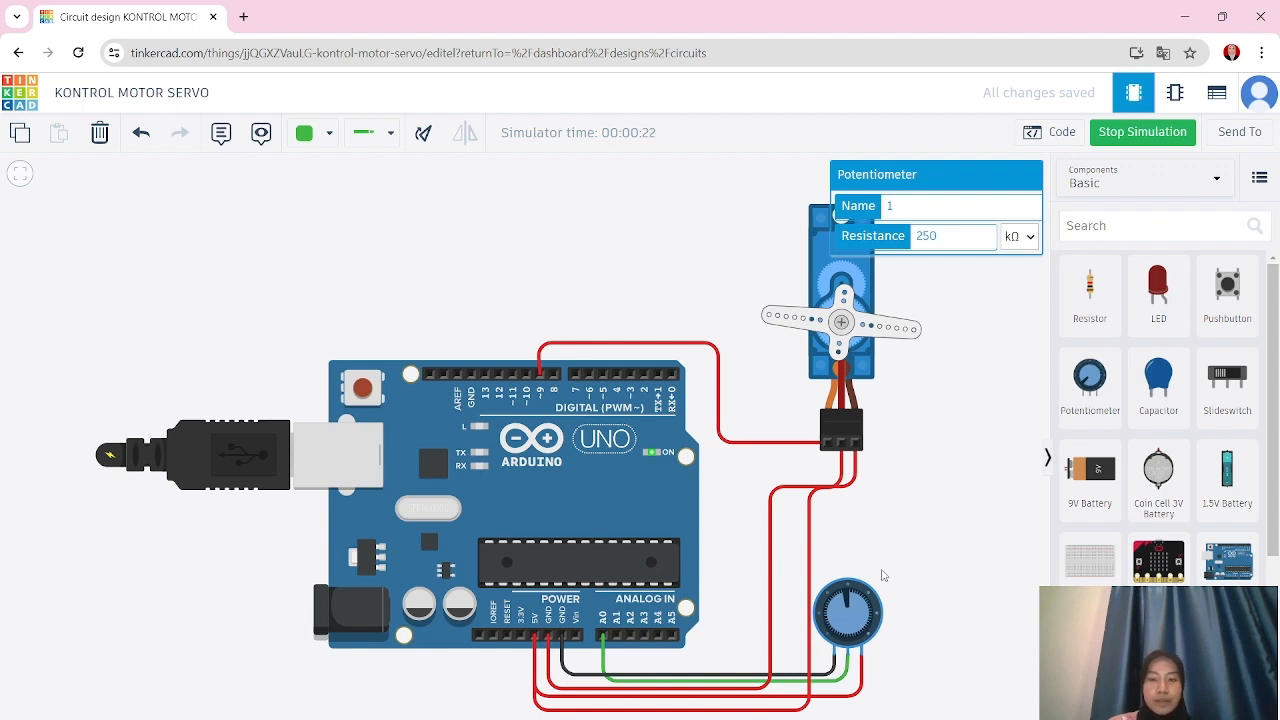
pyautogui.moveTo(848, 600); pyautogui.dragTo(857, 645)
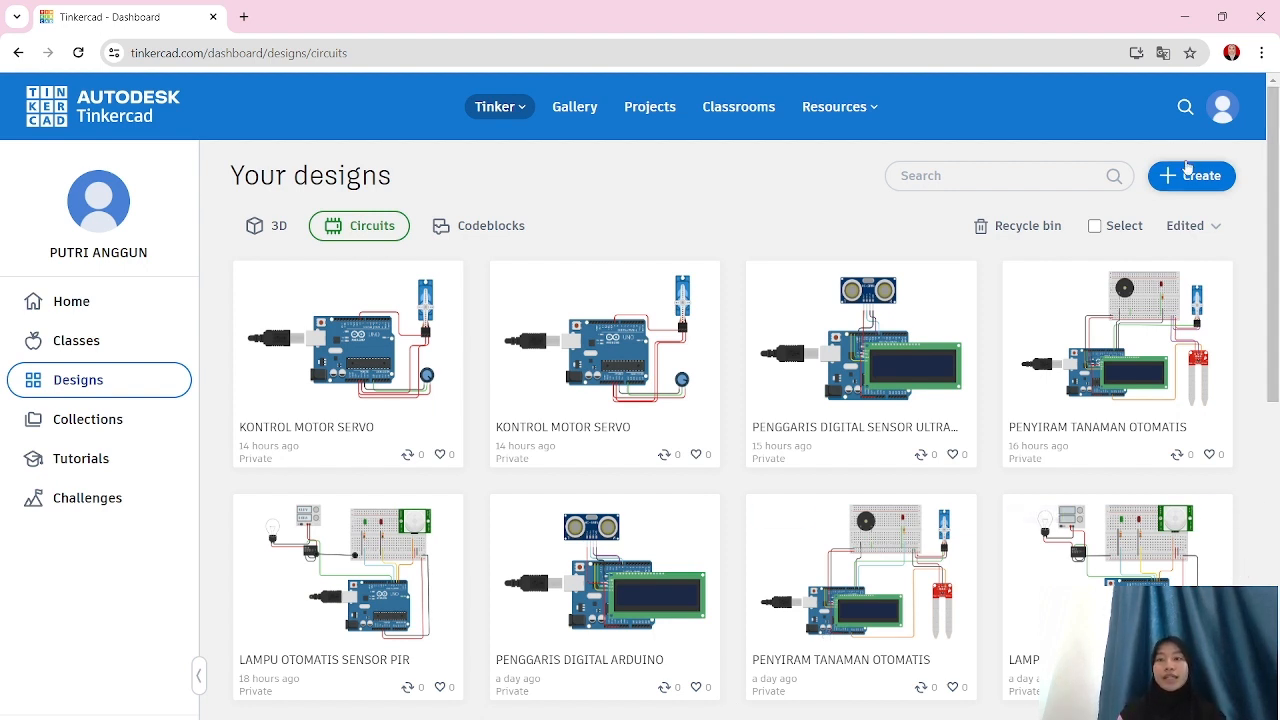
# - Create a new circuit design and name it SIMULASI LAMPU LALU LINTAS
pyautogui.click(1186, 178)
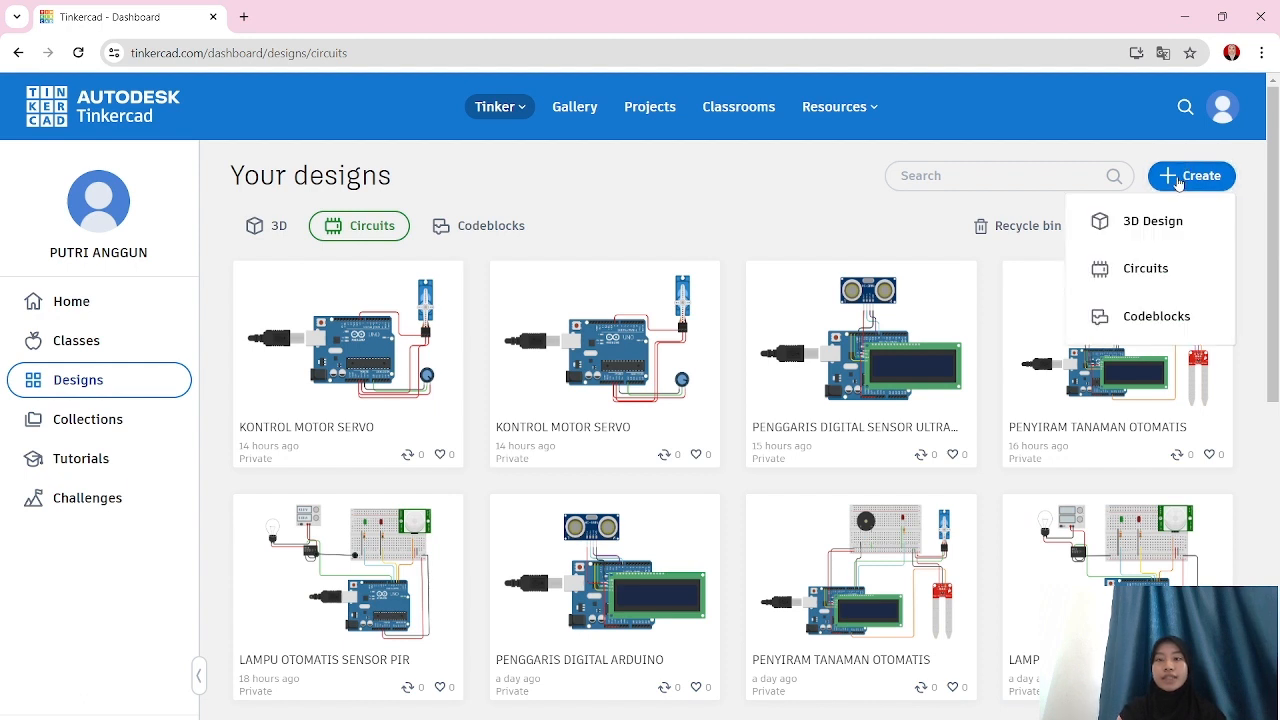
pyautogui.click(1133, 266)
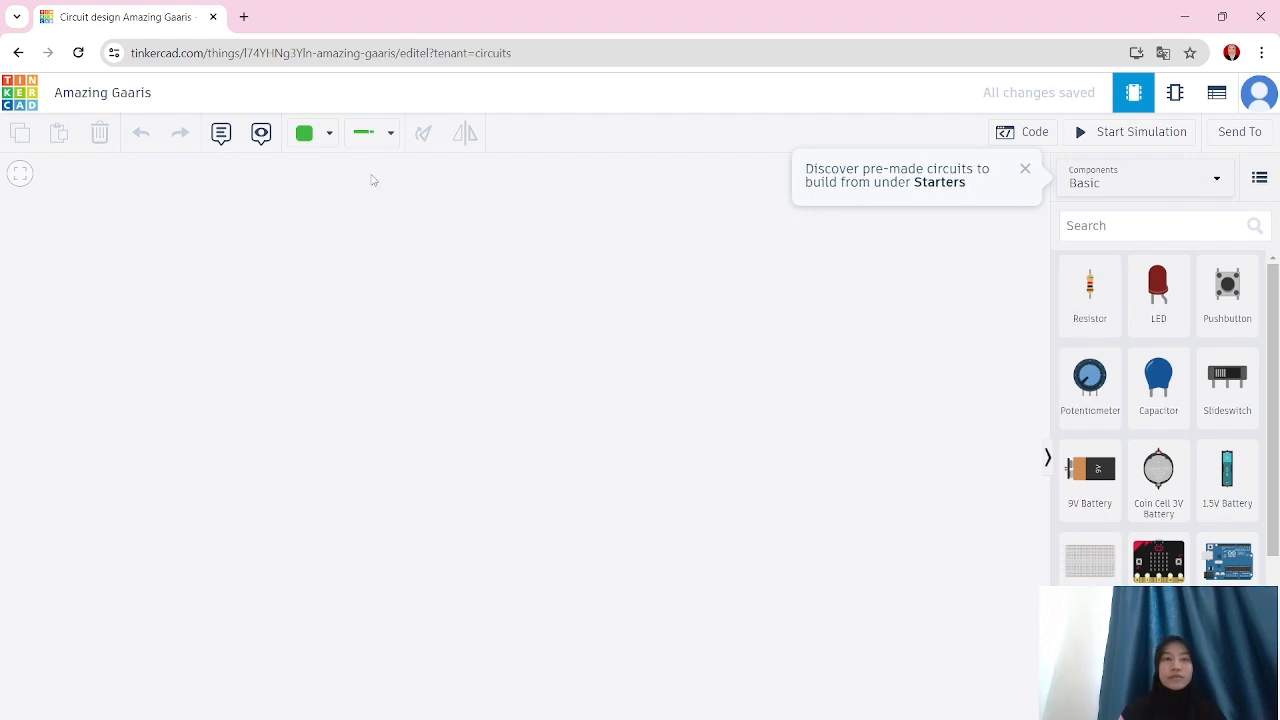
pyautogui.click(135, 97)
pyautogui.press('BackSpace')
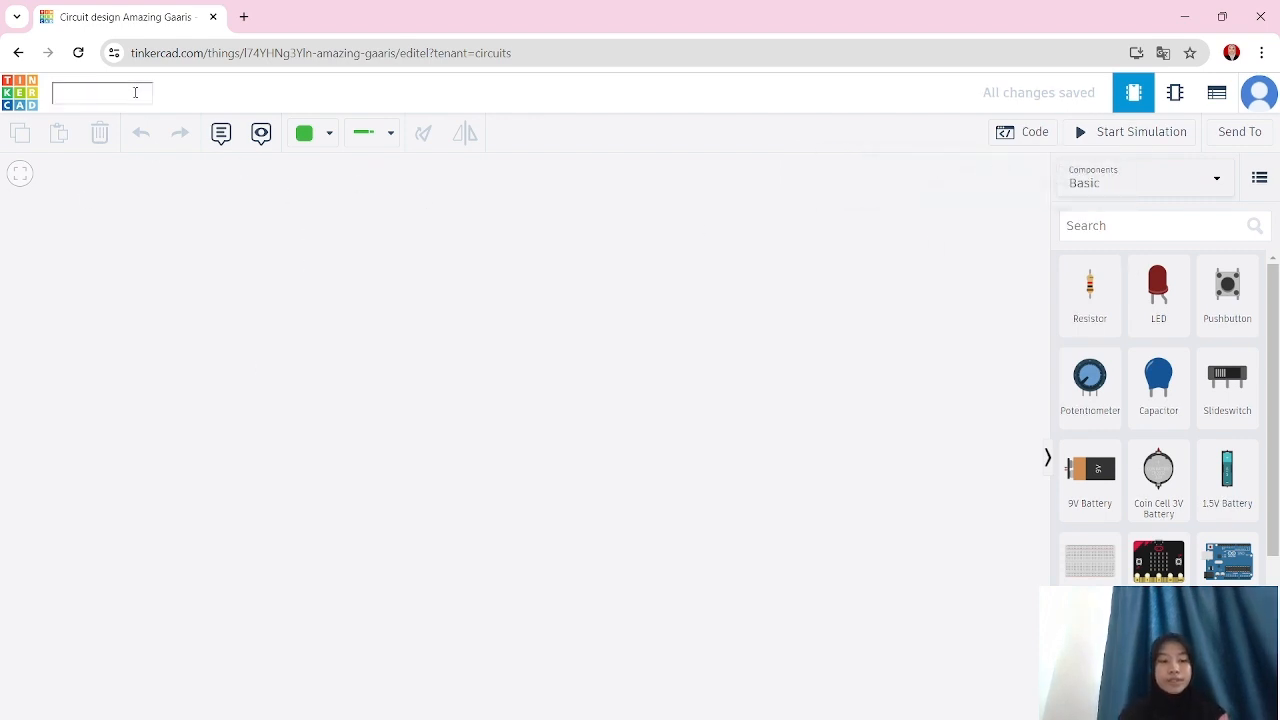
pyautogui.write('SIMUL')
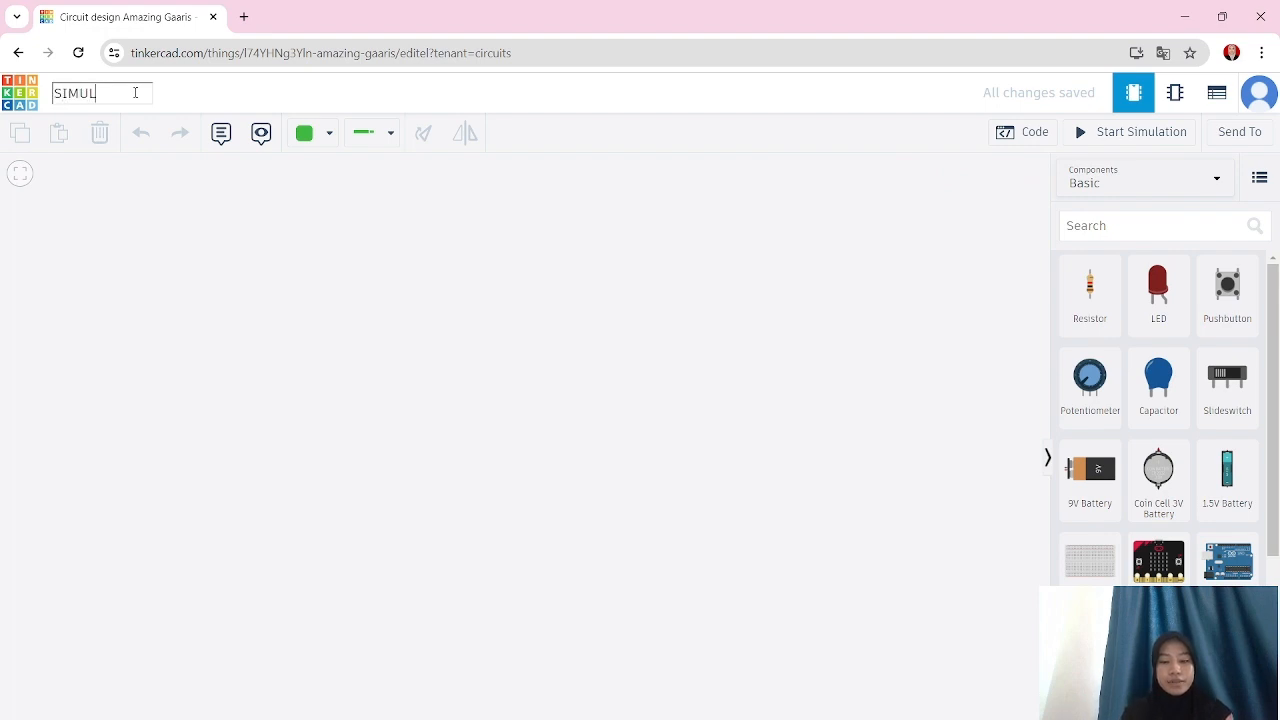
pyautogui.write('ASI LAMPU')
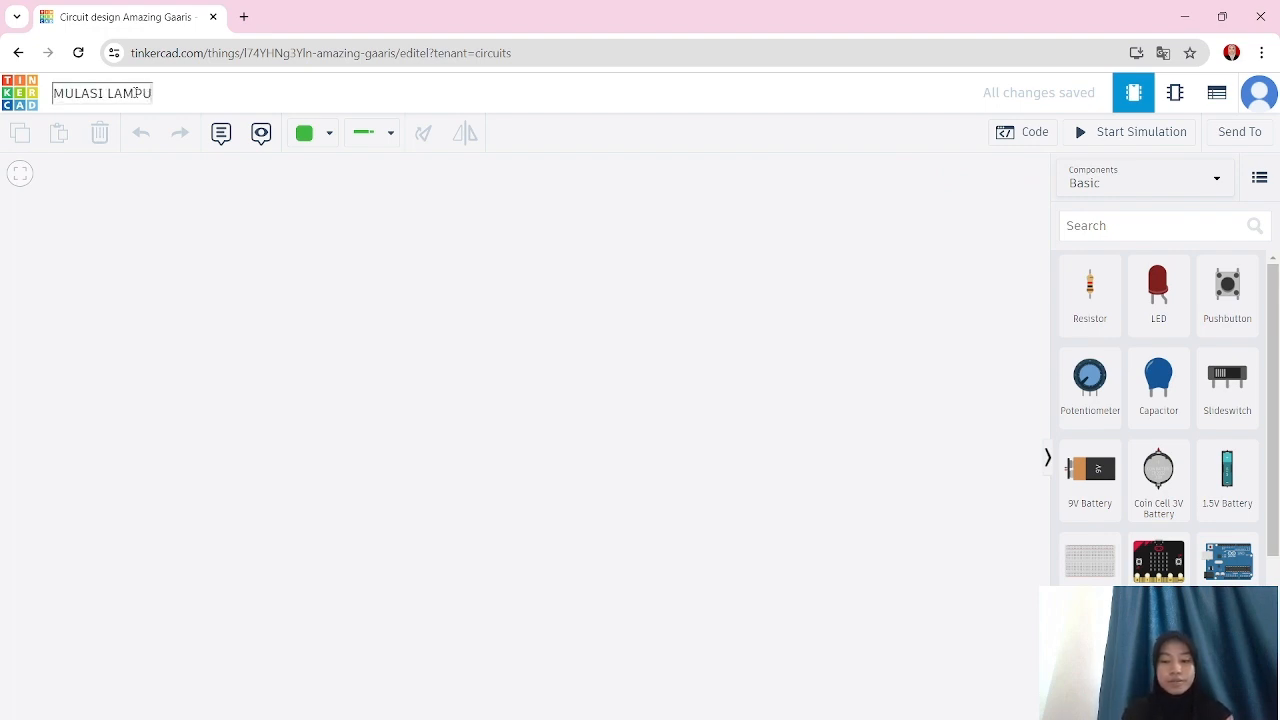
pyautogui.write(' LALU LINTAS')
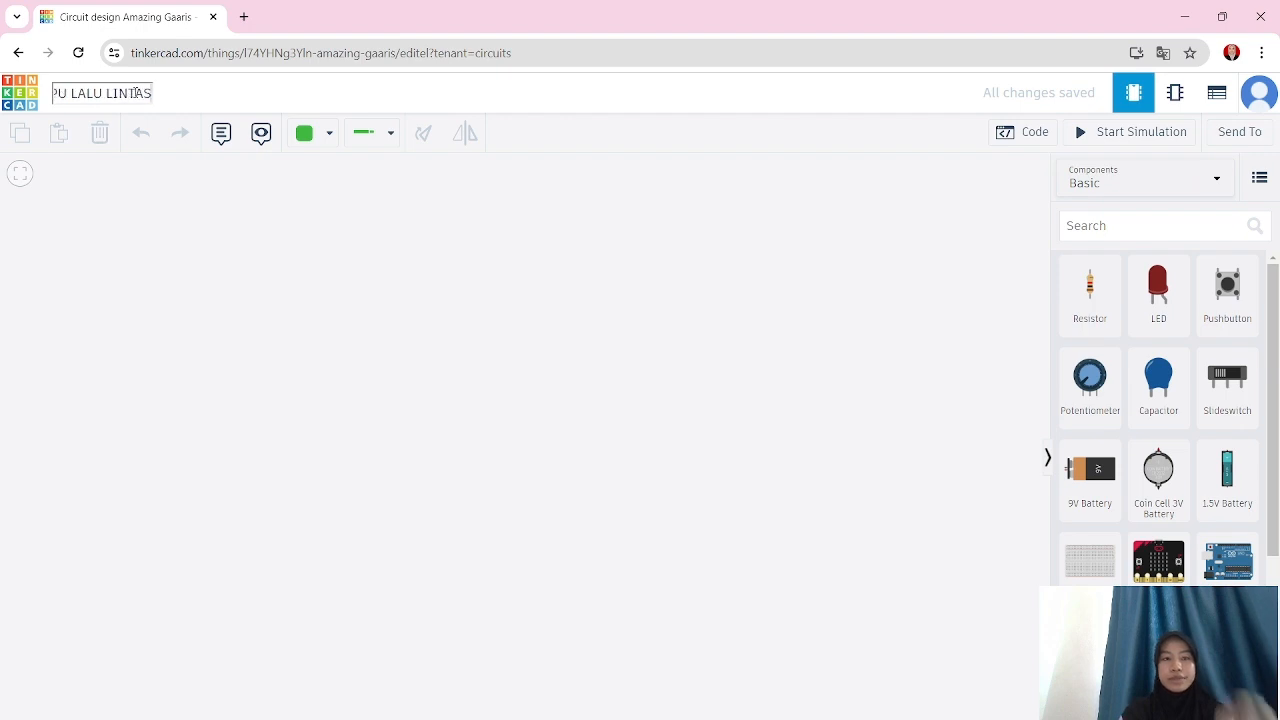
pyautogui.click(210, 240)
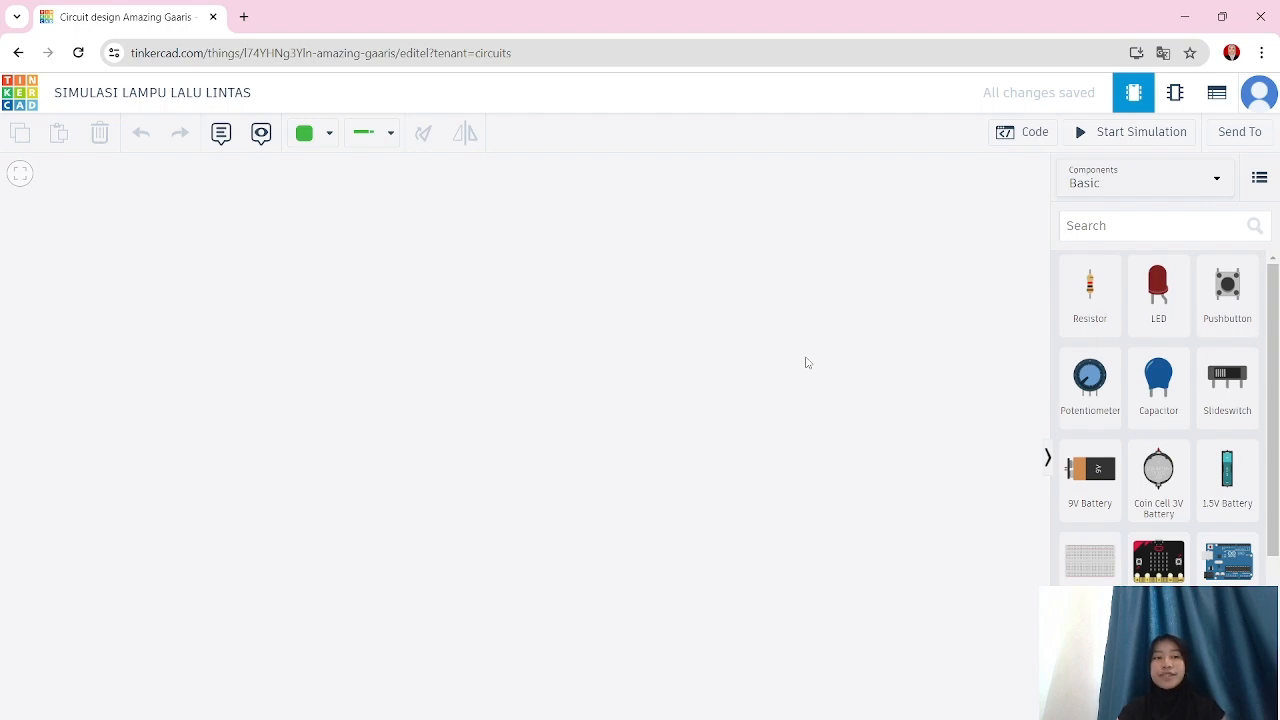
# - Place an Arduino Uno R3 on the canvas and a small breadboard above it
pyautogui.click(1224, 570)
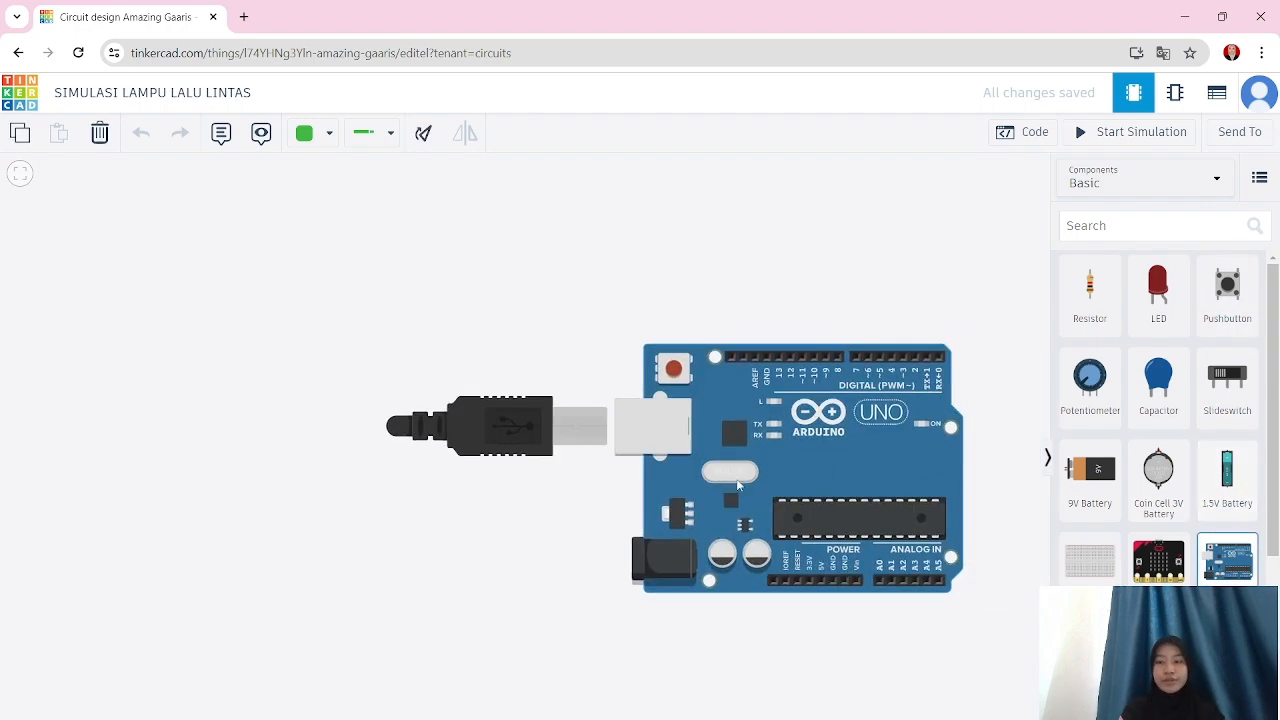
pyautogui.click(431, 673)
pyautogui.click(1090, 562)
pyautogui.click(621, 343)
# - Add a red, a green and a yellow LED plus three 1 kΩ resistors in the empty area beside the breadboard
pyautogui.click(1158, 290)
pyautogui.click(882, 305)
pyautogui.click(1158, 290)
pyautogui.click(913, 308)
pyautogui.click(1158, 290)
pyautogui.click(955, 297)
pyautogui.click(912, 301)
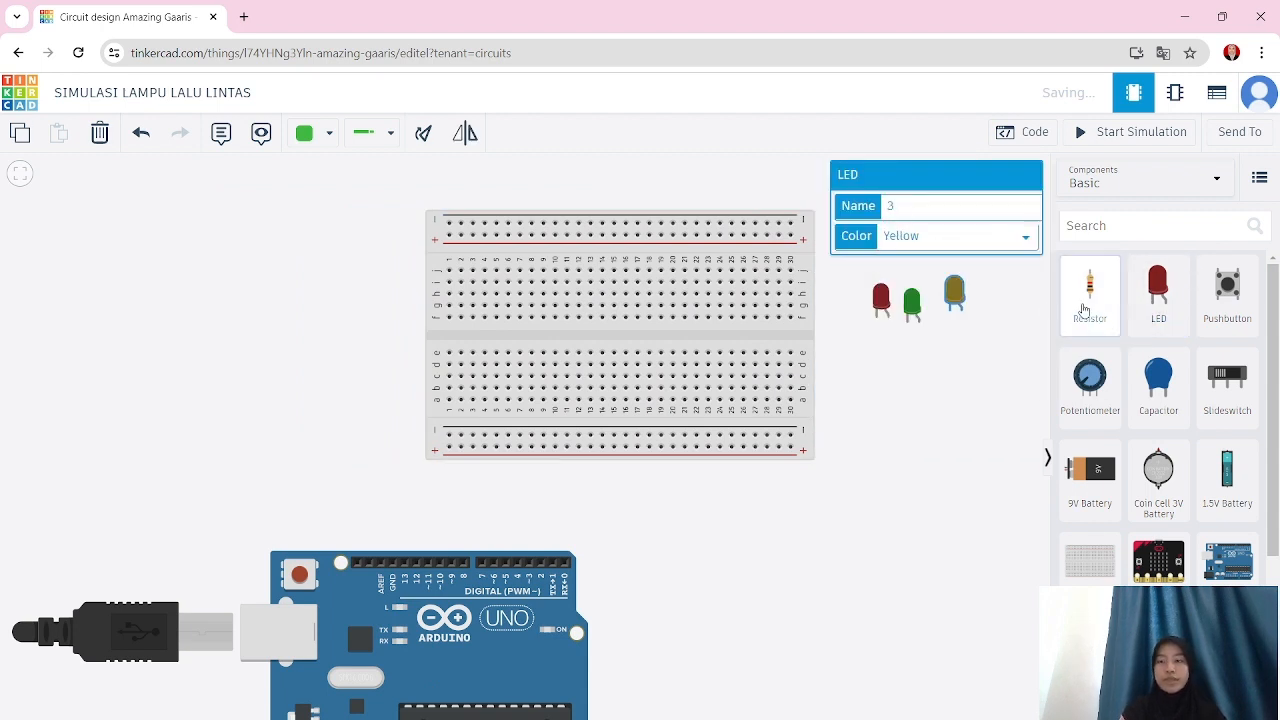
pyautogui.click(1080, 312)
pyautogui.click(958, 383)
# - Place the red LED at breadboard columns 5–6 and a resistor, rotated horizontal, in row b starting at column 6
pyautogui.click(881, 297)
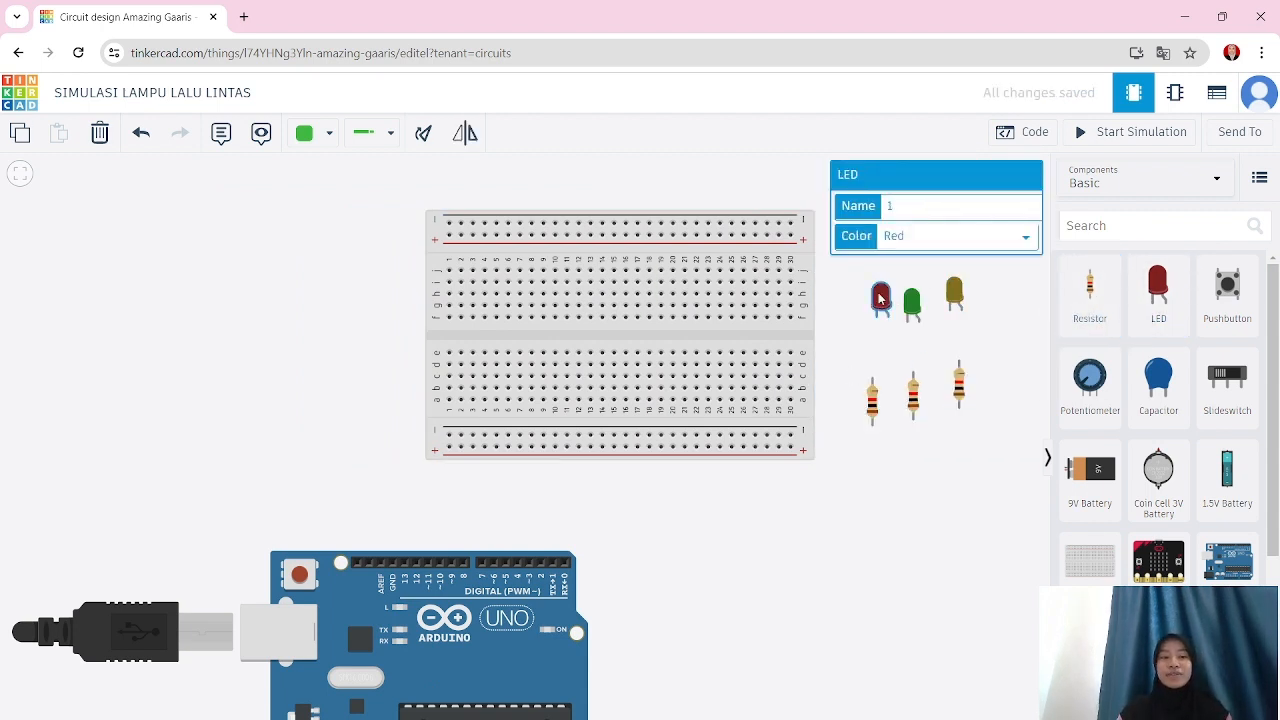
pyautogui.moveTo(880, 297); pyautogui.dragTo(499, 357)
pyautogui.click(872, 400)
pyautogui.click(424, 133)
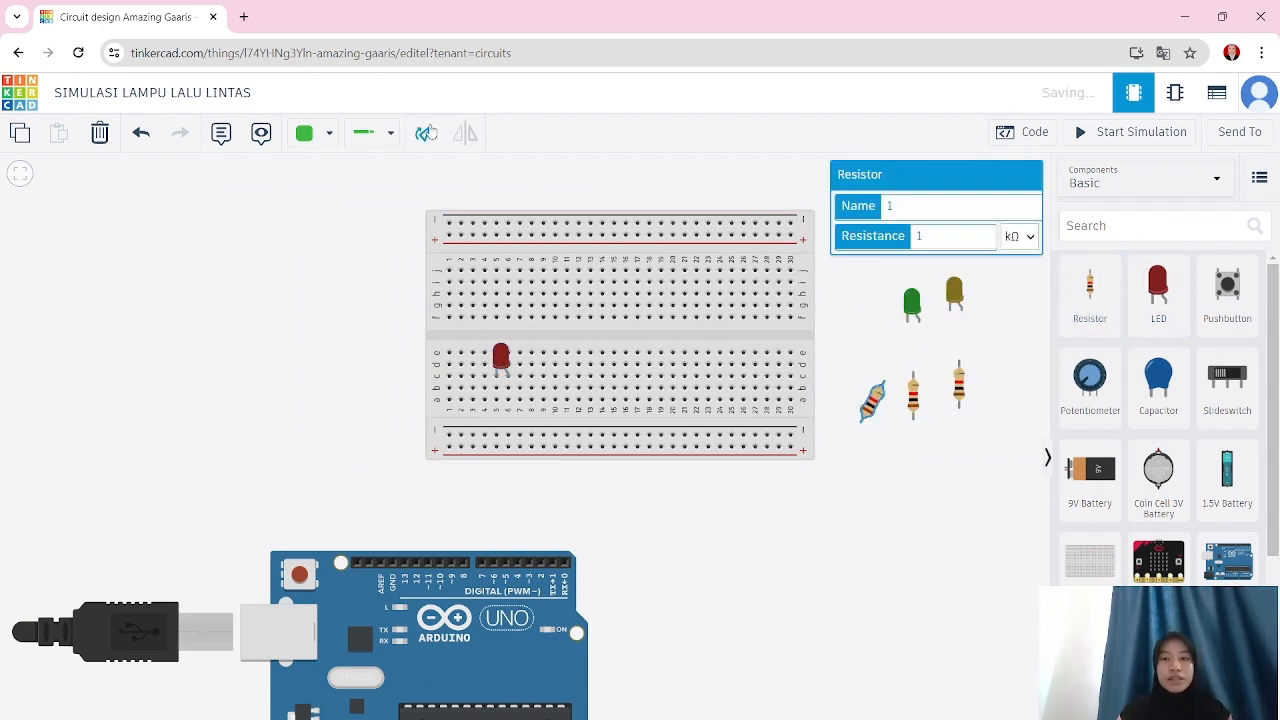
pyautogui.moveTo(872, 400); pyautogui.dragTo(530, 388)
# - Place the yellow LED at about column 12 with a horizontal resistor in row b, and the green LED at about column 19
pyautogui.moveTo(955, 293); pyautogui.dragTo(593, 355)
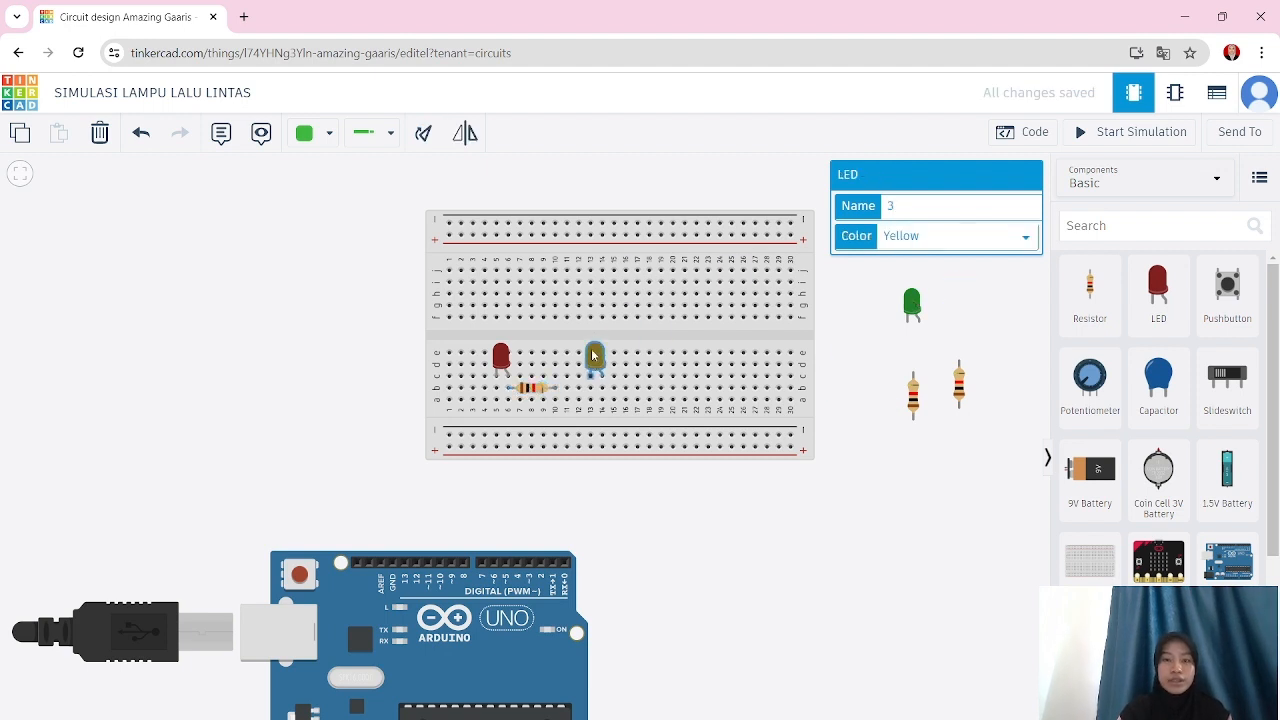
pyautogui.moveTo(912, 393); pyautogui.dragTo(530, 429)
pyautogui.moveTo(828, 343); pyautogui.dragTo(580, 398)
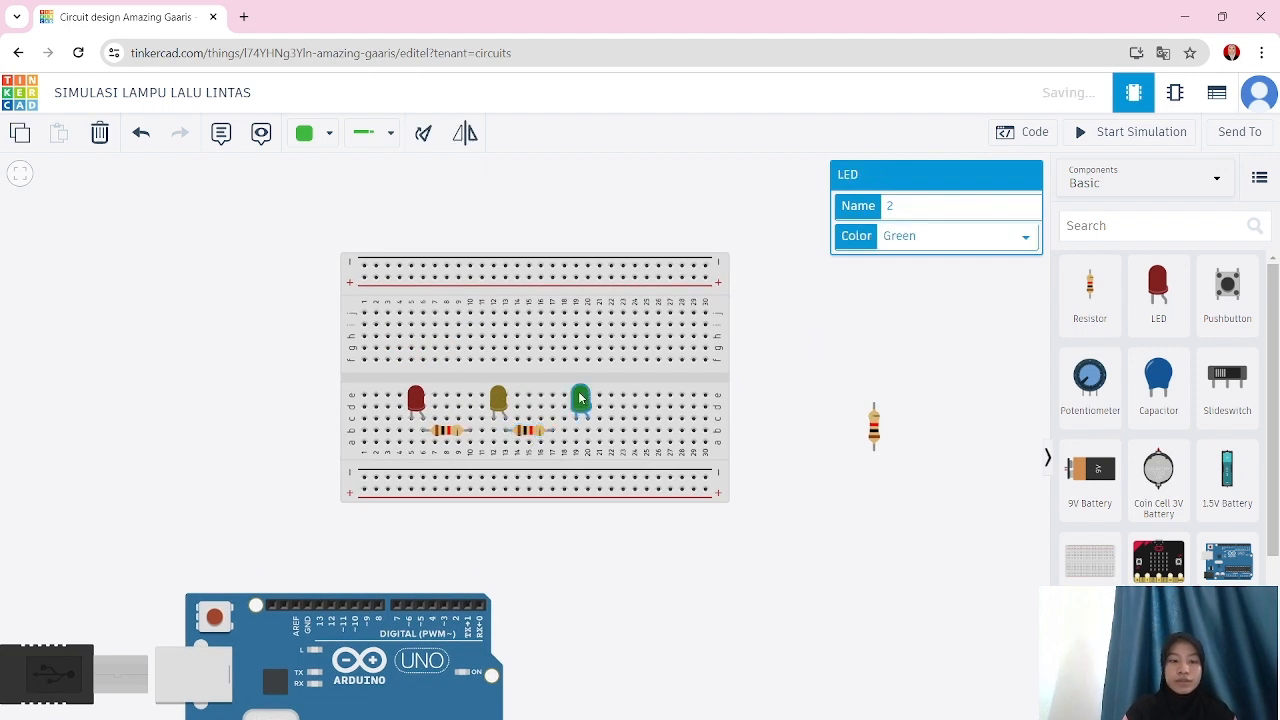
# - Rotate the remaining resistor horizontal and place it in row b beside the green LED, starting at column 20
pyautogui.click(874, 427)
pyautogui.click(424, 133)
pyautogui.moveTo(865, 427); pyautogui.dragTo(614, 432)
# - Wire row b of columns 5, 12 and 19 under the three LEDs to the breadboard's lower negative rail in green
pyautogui.click(412, 431)
pyautogui.click(412, 477)
pyautogui.click(494, 431)
pyautogui.click(494, 477)
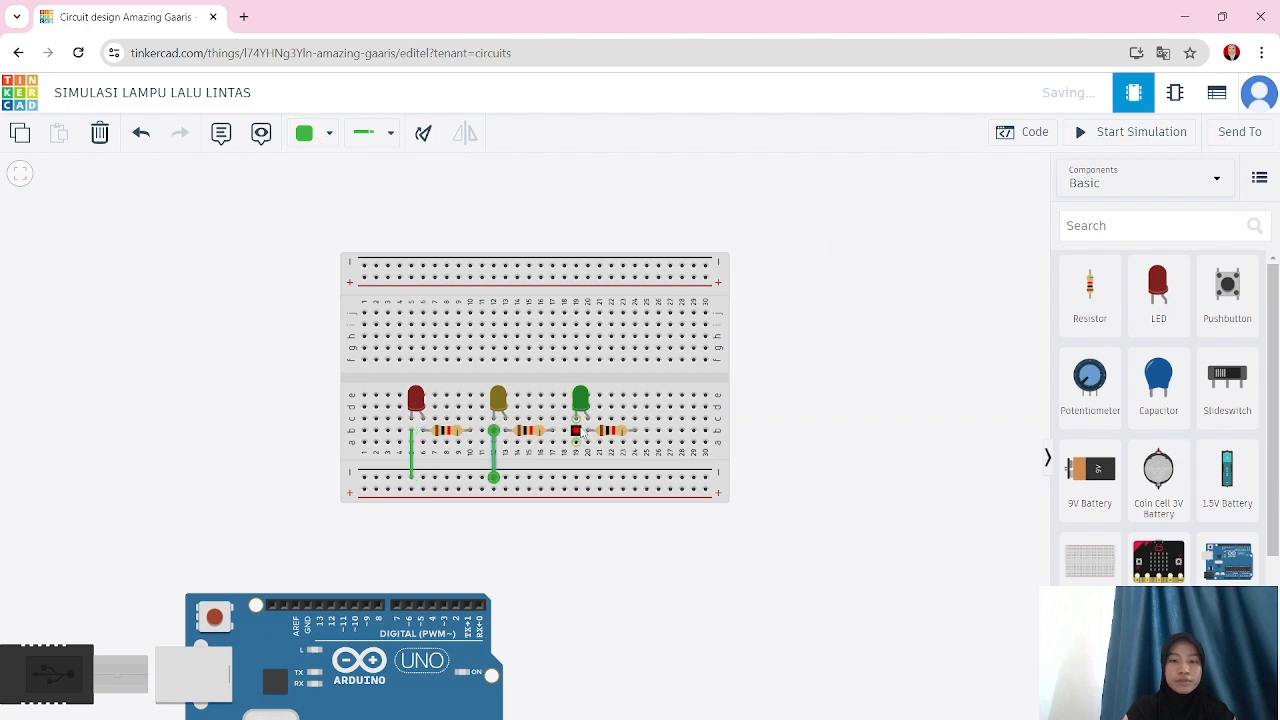
pyautogui.click(576, 431)
pyautogui.click(576, 477)
# - Wire the lower negative rail to the Arduino's GND pin above the digital header with a red wire
pyautogui.click(364, 477)
pyautogui.click(307, 477)
pyautogui.click(307, 603)
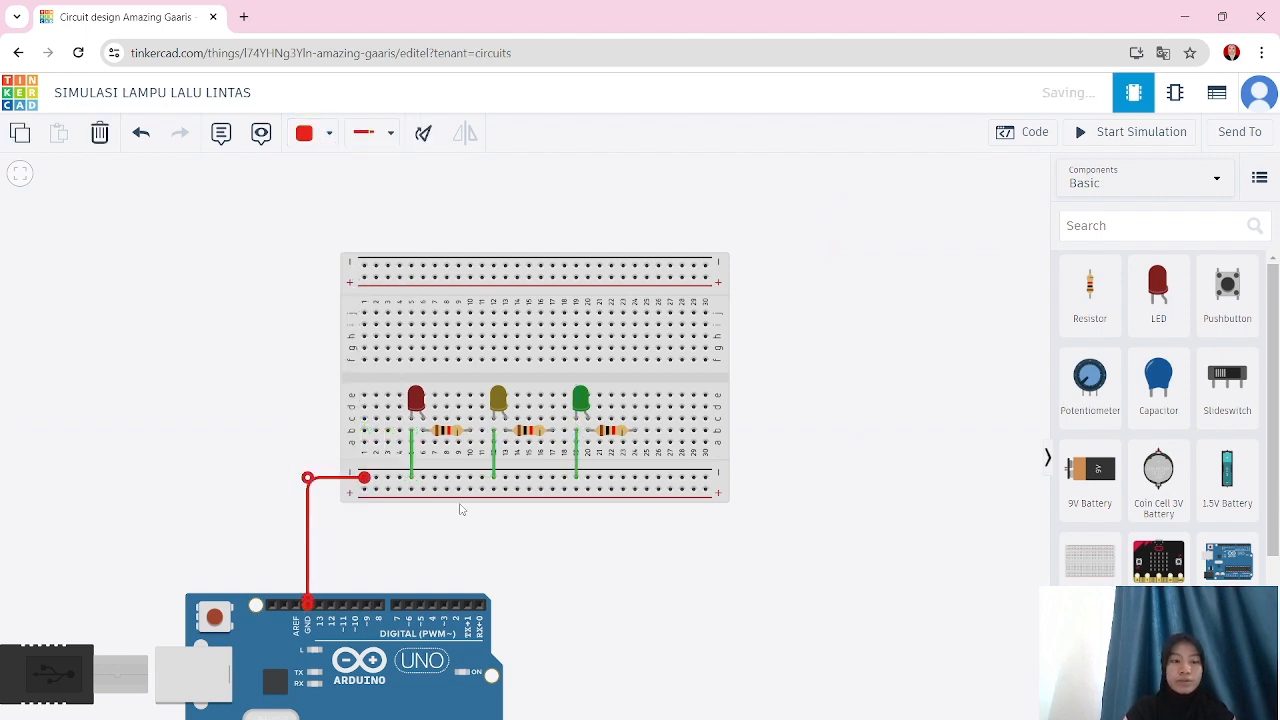
# - Wire the red LED's resistor at column 10 to pin 13 and the yellow LED's resistor at column 17 to pin 3
pyautogui.click(470, 441)
pyautogui.click(470, 517)
pyautogui.click(320, 517)
pyautogui.click(320, 603)
pyautogui.click(552, 441)
pyautogui.click(552, 528)
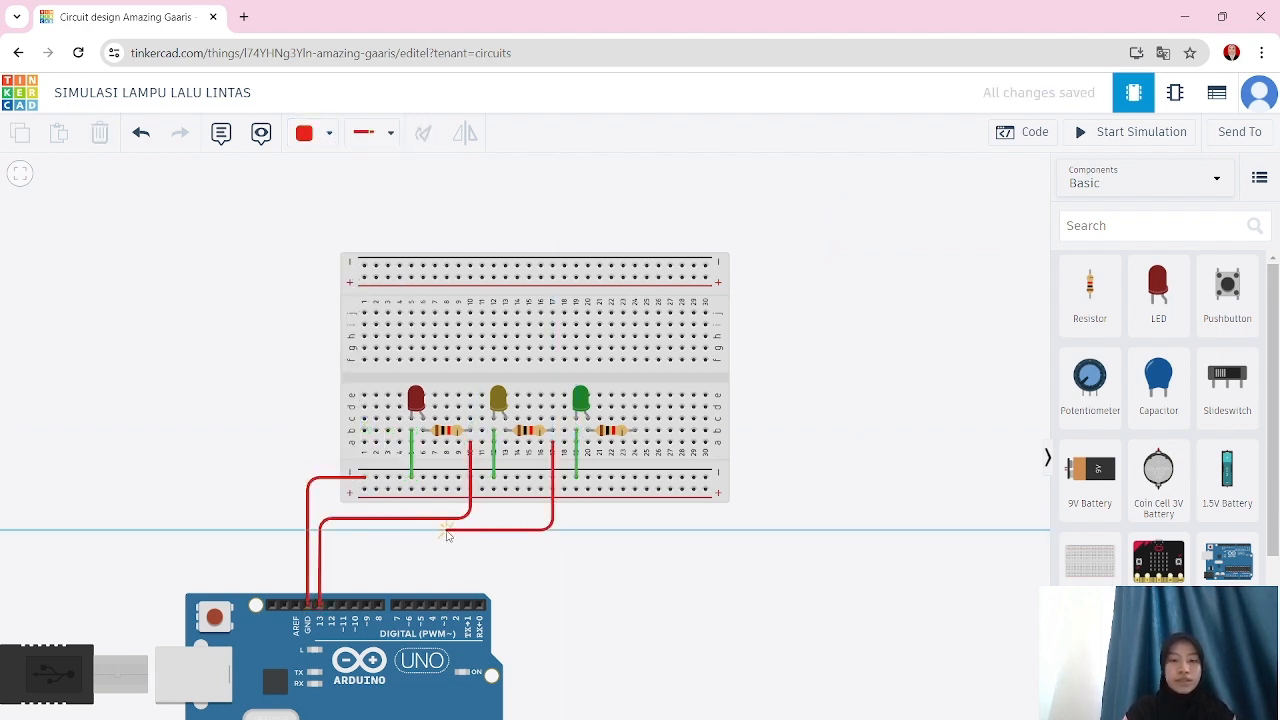
pyautogui.click(446, 530)
pyautogui.click(444, 604)
# - Colour the pin 13 wire orange and the pin 3 wire turquoise
pyautogui.click(394, 518)
pyautogui.click(326, 133)
pyautogui.click(500, 530)
pyautogui.click(326, 133)
# - Wire the green LED's resistor at column 24 to pin 2, straighten the wire's bend and colour it purple
pyautogui.click(634, 441)
pyautogui.click(634, 534)
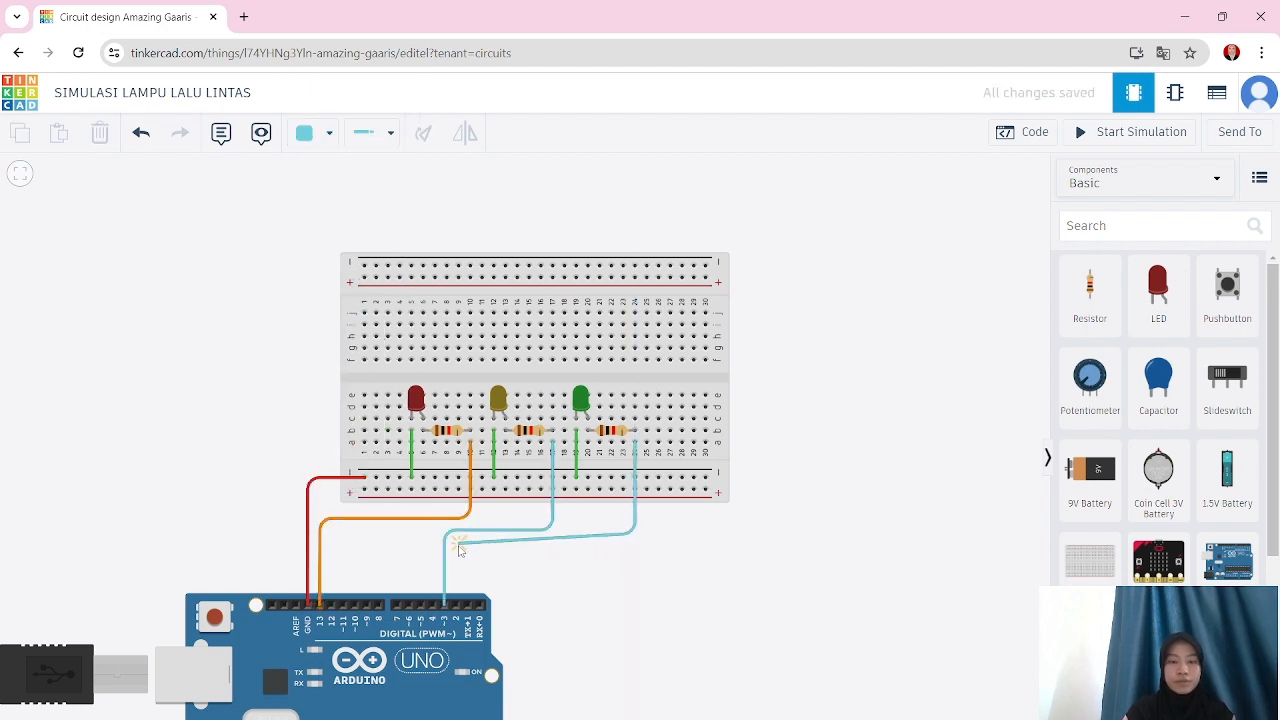
pyautogui.click(456, 604)
pyautogui.moveTo(590, 580); pyautogui.dragTo(594, 584)
pyautogui.moveTo(578, 539); pyautogui.dragTo(578, 550)
pyautogui.click(328, 133)
pyautogui.click(337, 224)
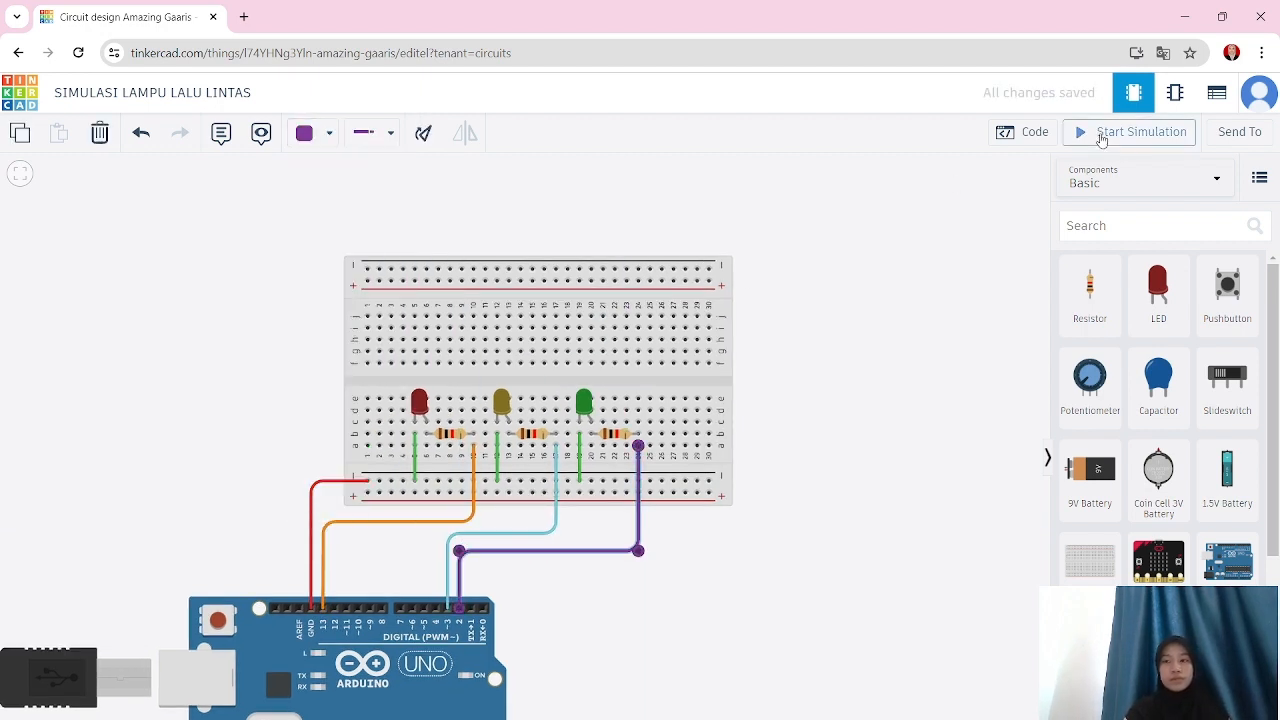
# - Open the code editor and switch it from Blocks to Text mode, discarding the blocks
pyautogui.click(1035, 132)
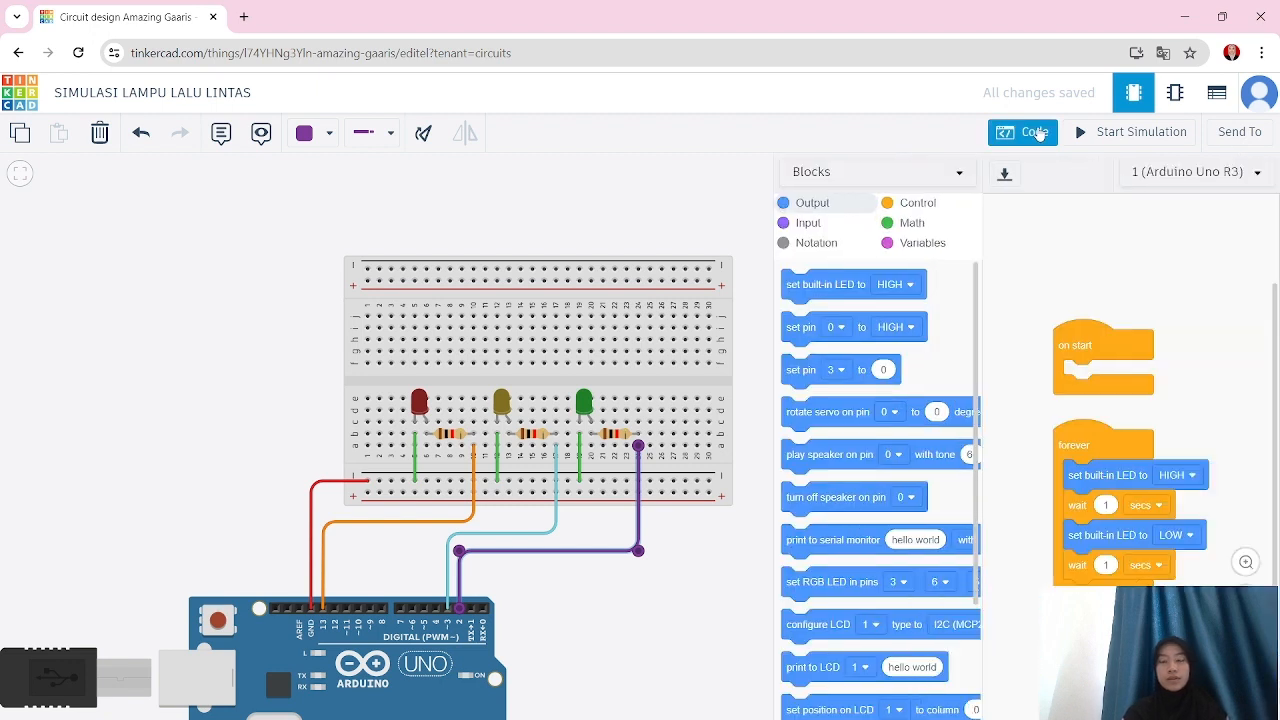
pyautogui.click(848, 177)
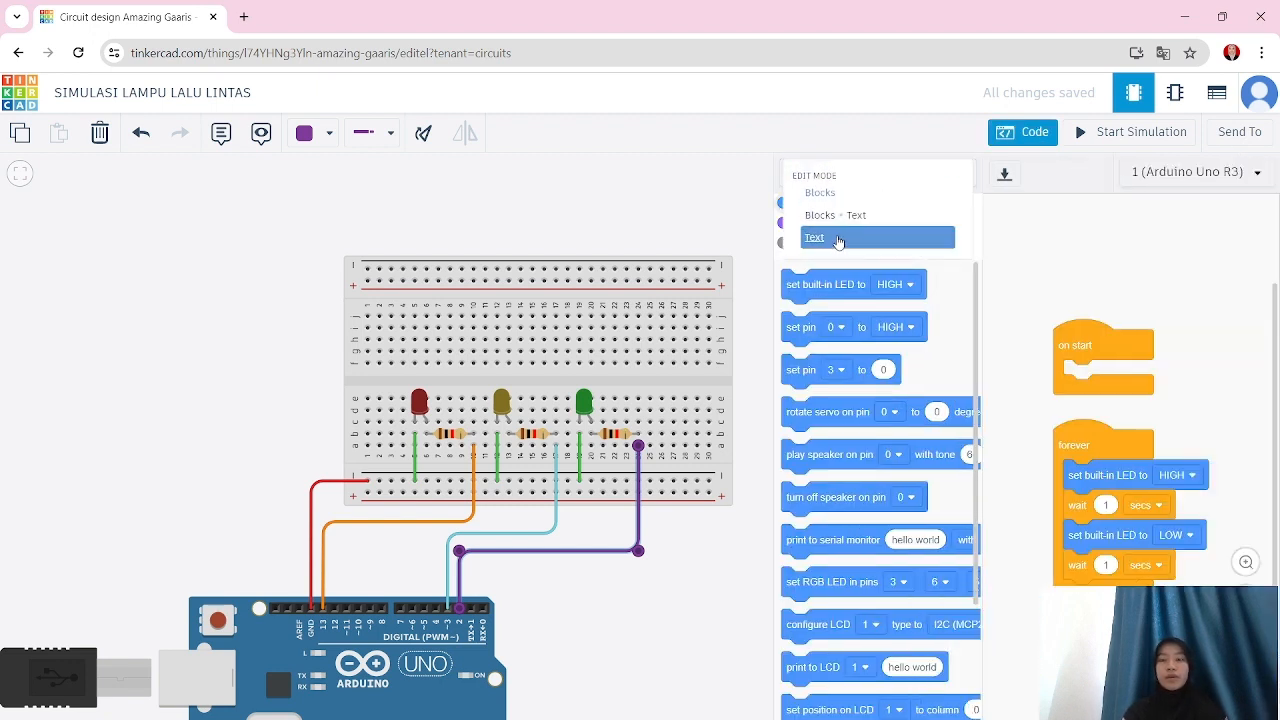
pyautogui.click(837, 240)
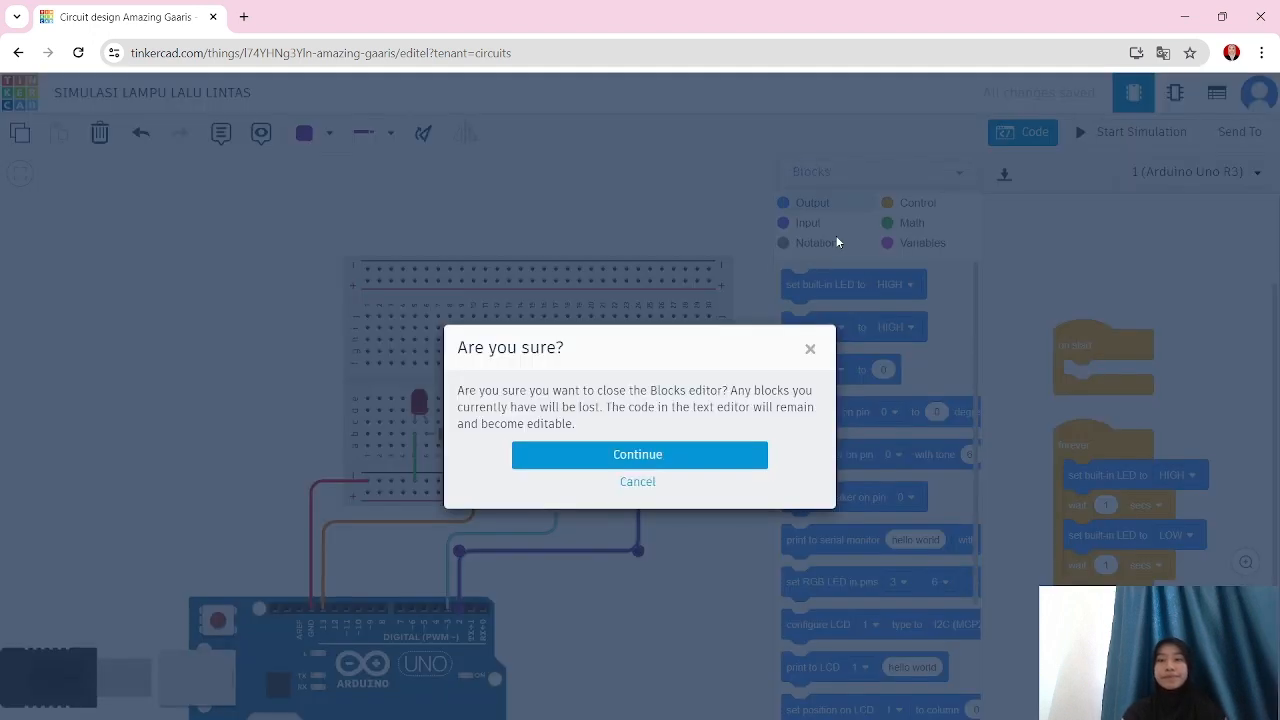
pyautogui.click(734, 456)
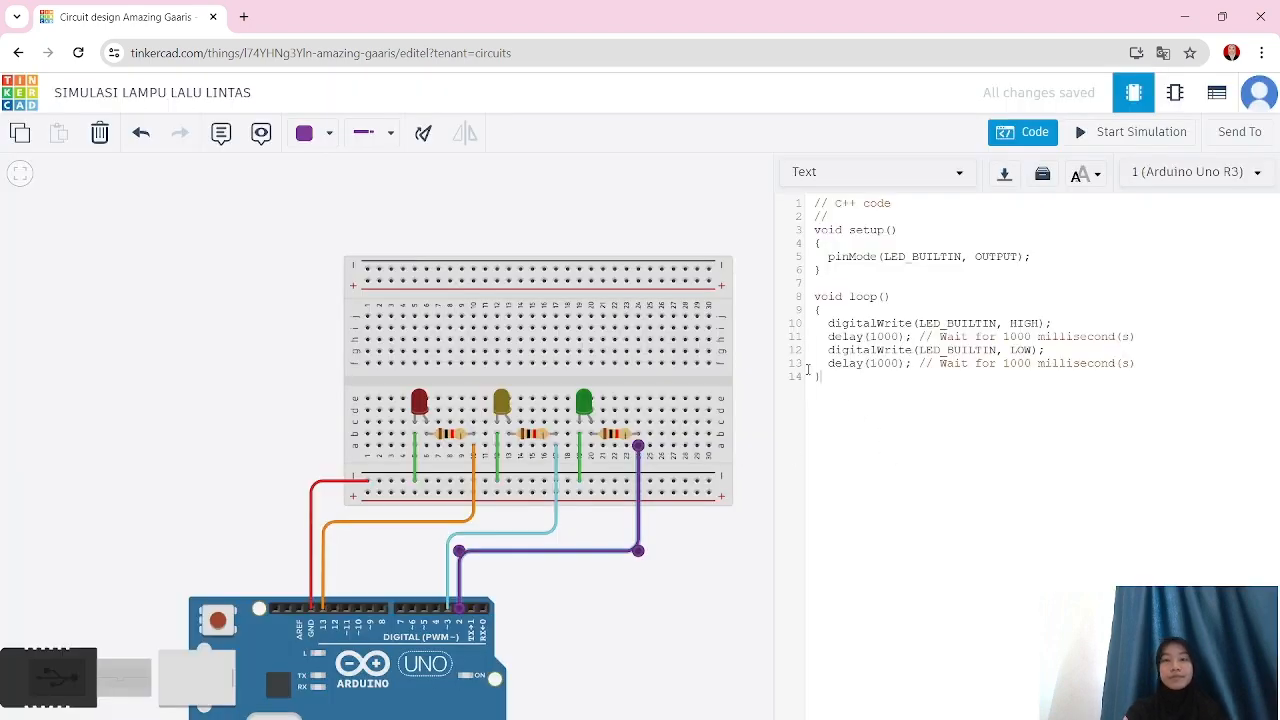
# - Replace the default code with a sketch that outputs HIGH on pins 13, 3 and 2 in turn, with delays of 7000, 4000 and 7000 ms
pyautogui.moveTo(832, 380); pyautogui.dragTo(812, 203)
pyautogui.press('BackSpace')
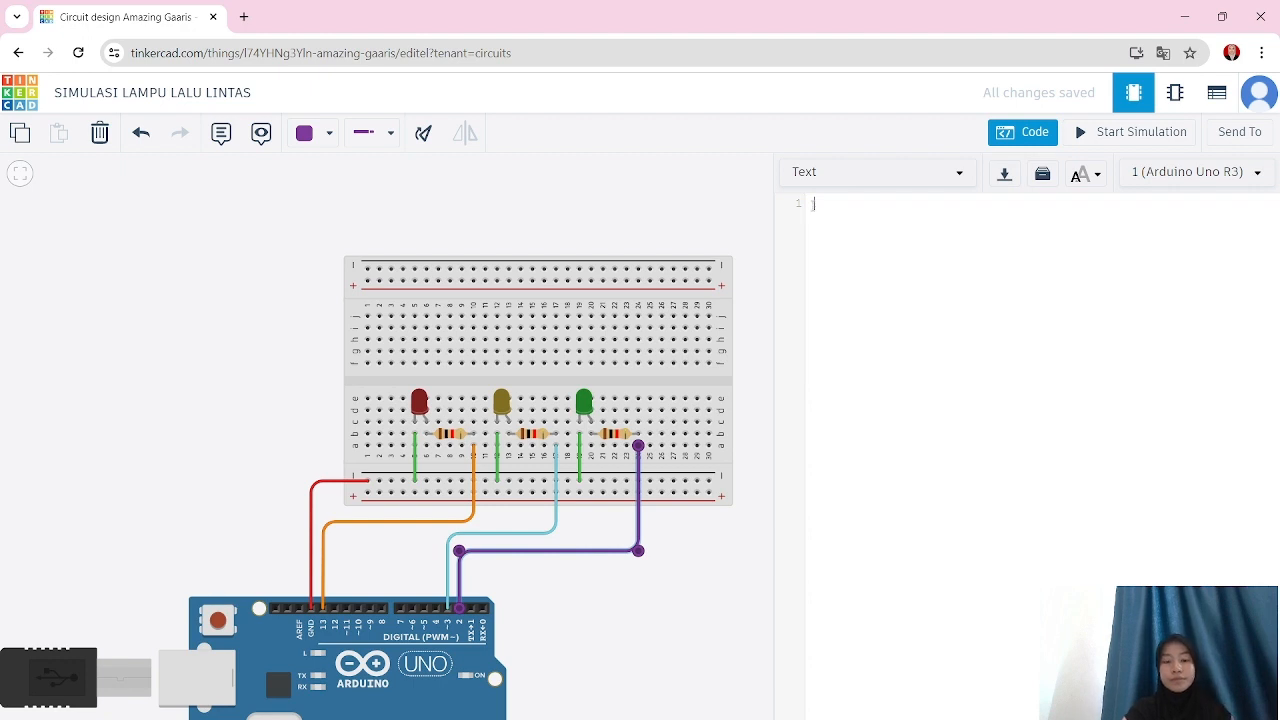
pyautogui.write('void setup() {   pinMode(13, OUTPUT);   pinMode(3, OUTPUT);   pinMode(2, OUTPUT); }  void loop() {   digitalWrite(13, HIGH);   digitalWrite(3, LOW);   digitalWrite(2, LOW);   delay(7000); // Wait for 7000 millisecond(s)   digitalWrite(13, LOW);   digitalWrite(3, HIGH);   digitalWrite(2, LOW);   delay(4000); // Wait for 4000 millisecond(s)   digitalWrite(13, LOW);   digitalWrite(3, LOW);   digitalWrite(2, HIGH);   delay(7000); // Wait for 7000 millisecond(s) }')
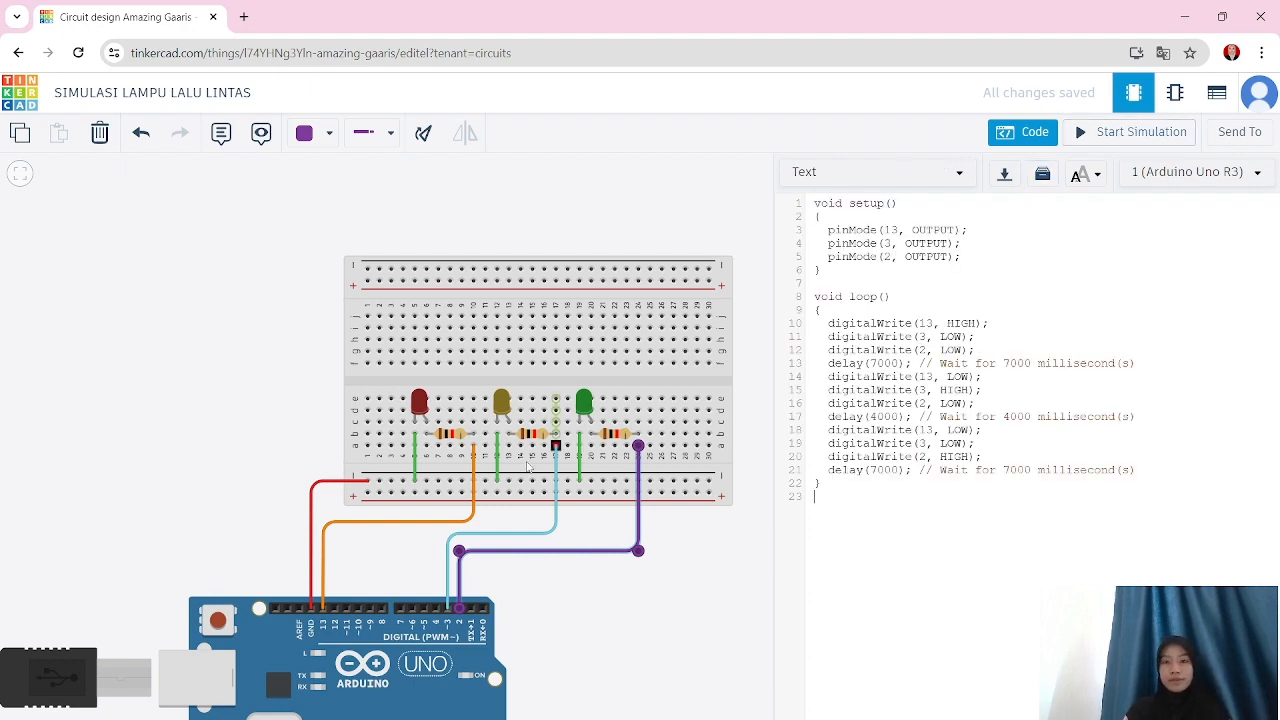
# - Start the traffic light simulation and watch the three LEDs
pyautogui.moveTo(691, 566)
pyautogui.mouseDown()
pyautogui.moveTo(680, 520)
pyautogui.moveTo(715, 553)
pyautogui.moveTo(709, 534)
pyautogui.moveTo(697, 558)
pyautogui.mouseUp()
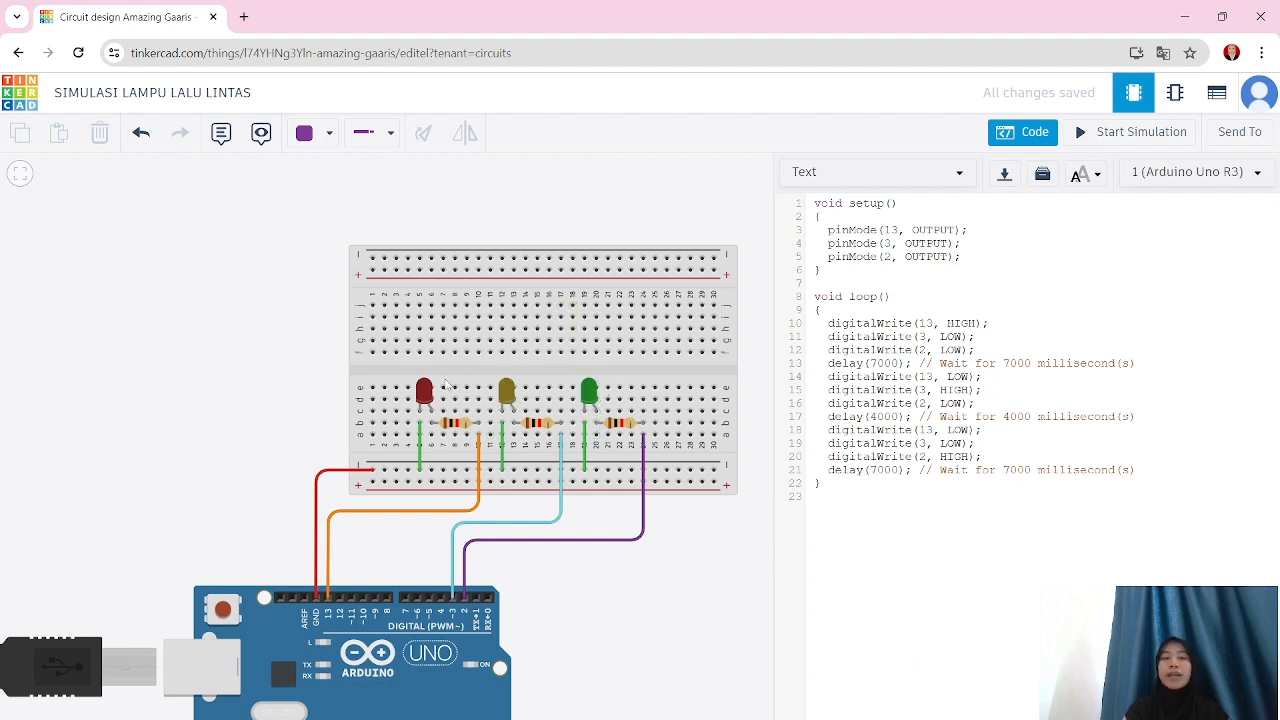
pyautogui.click(1107, 136)
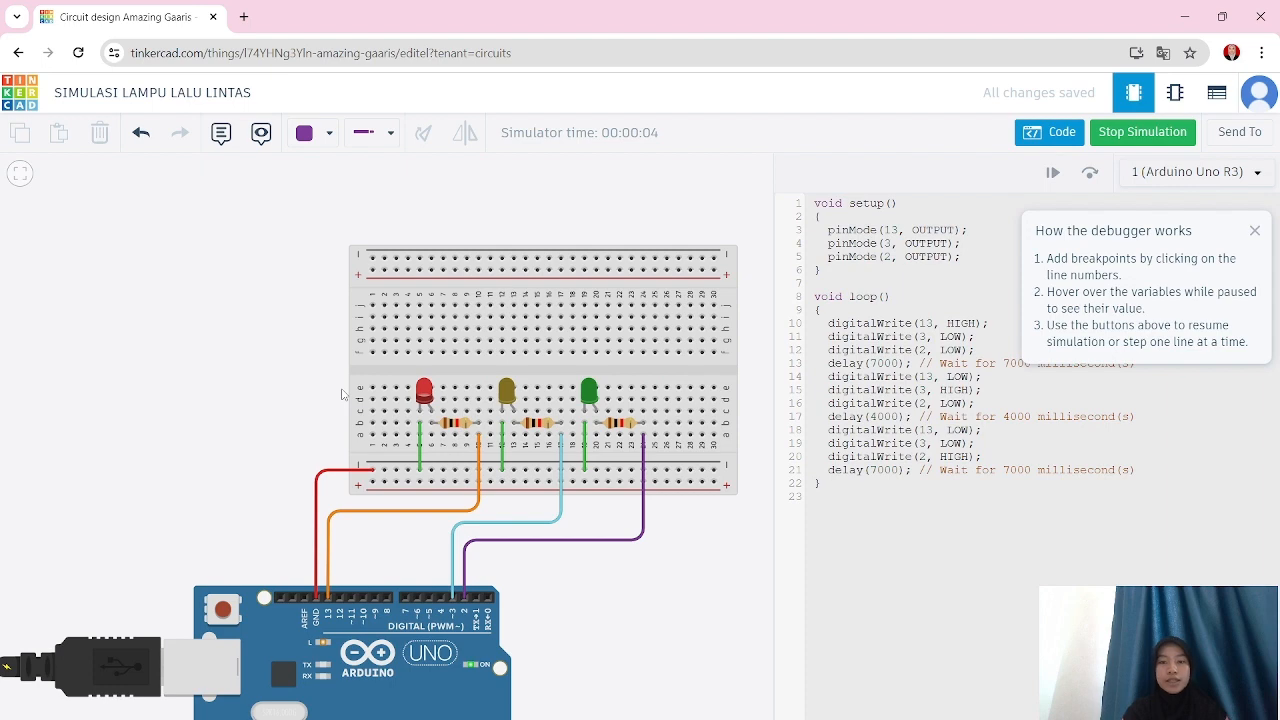
pyautogui.scroll(3, 341, 393)
pyautogui.scroll(-4, 341, 393)
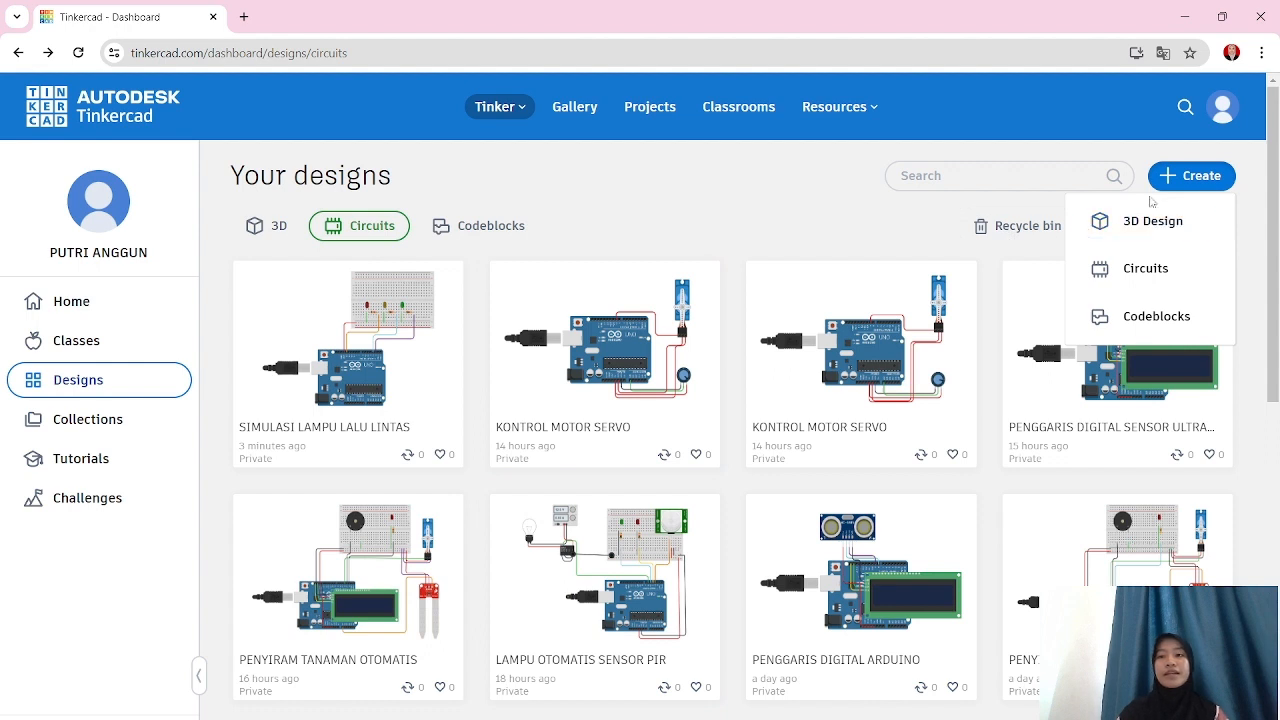
# - Create a new circuit design and name it SENSOR SUHU ALARM KEBAKARAN
pyautogui.click(1108, 270)
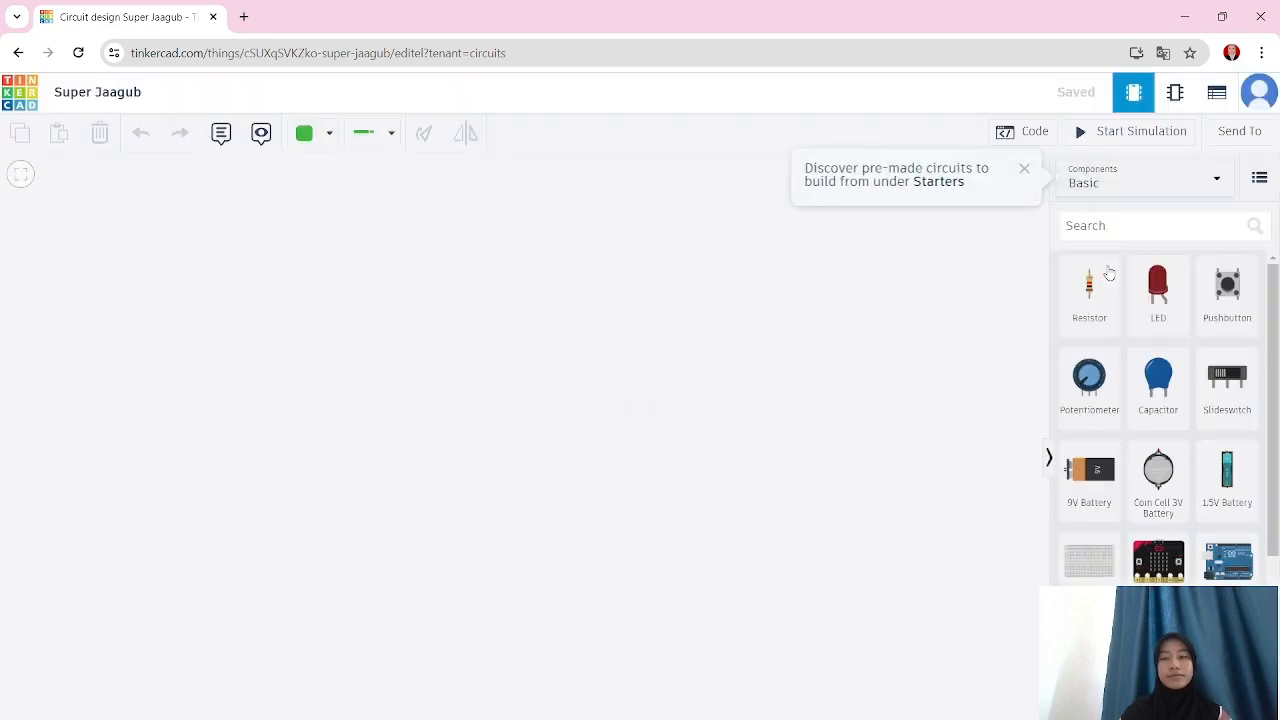
pyautogui.click(106, 93)
pyautogui.press('BackSpace')
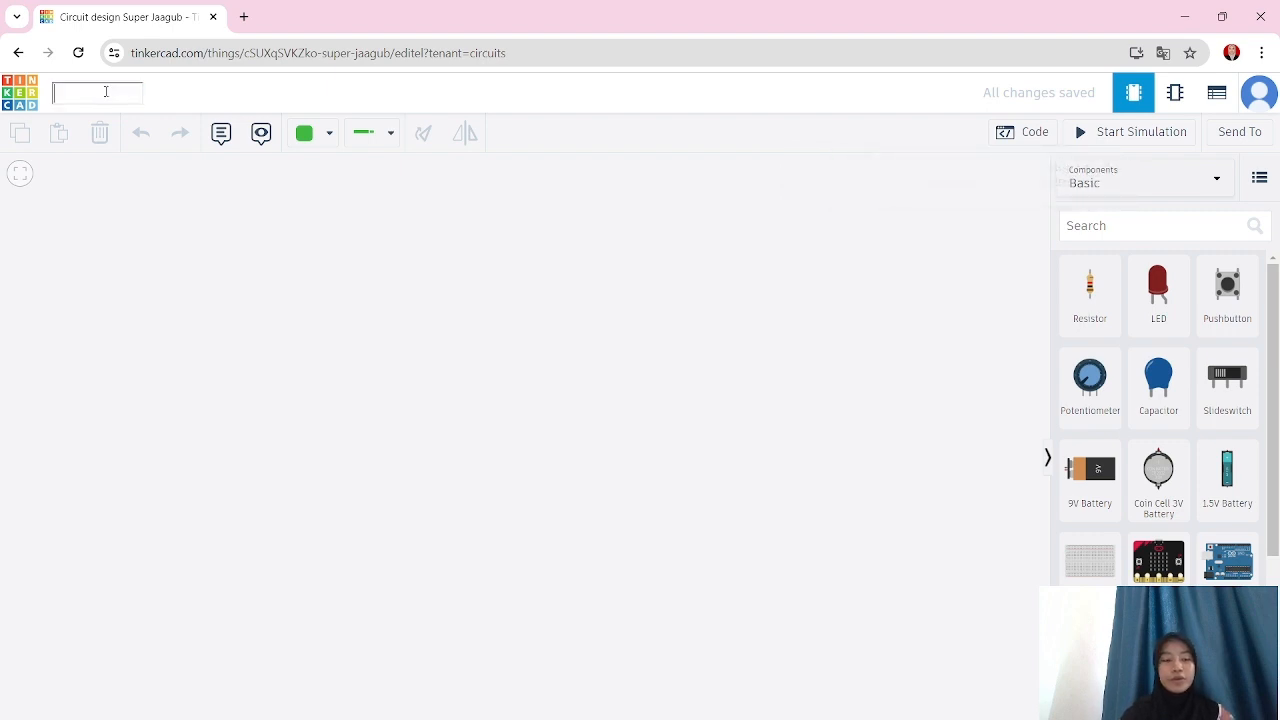
pyautogui.write('SENSOR')
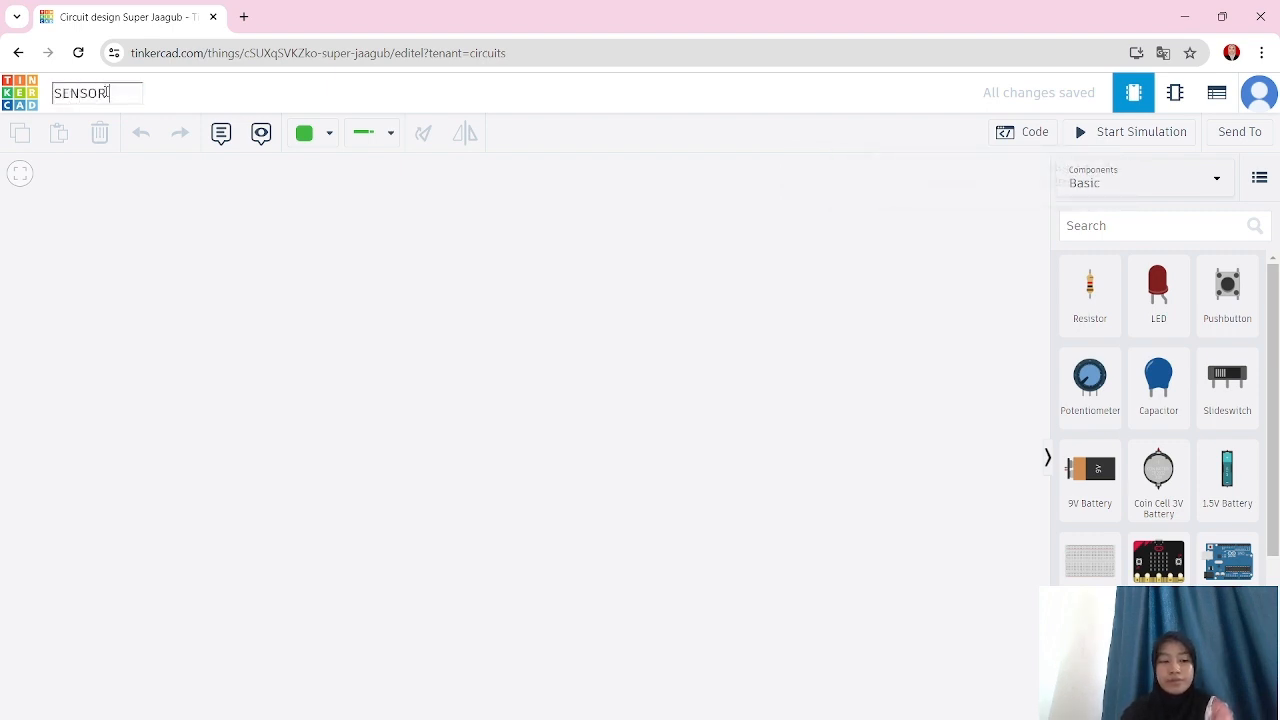
pyautogui.write(' SUHU')
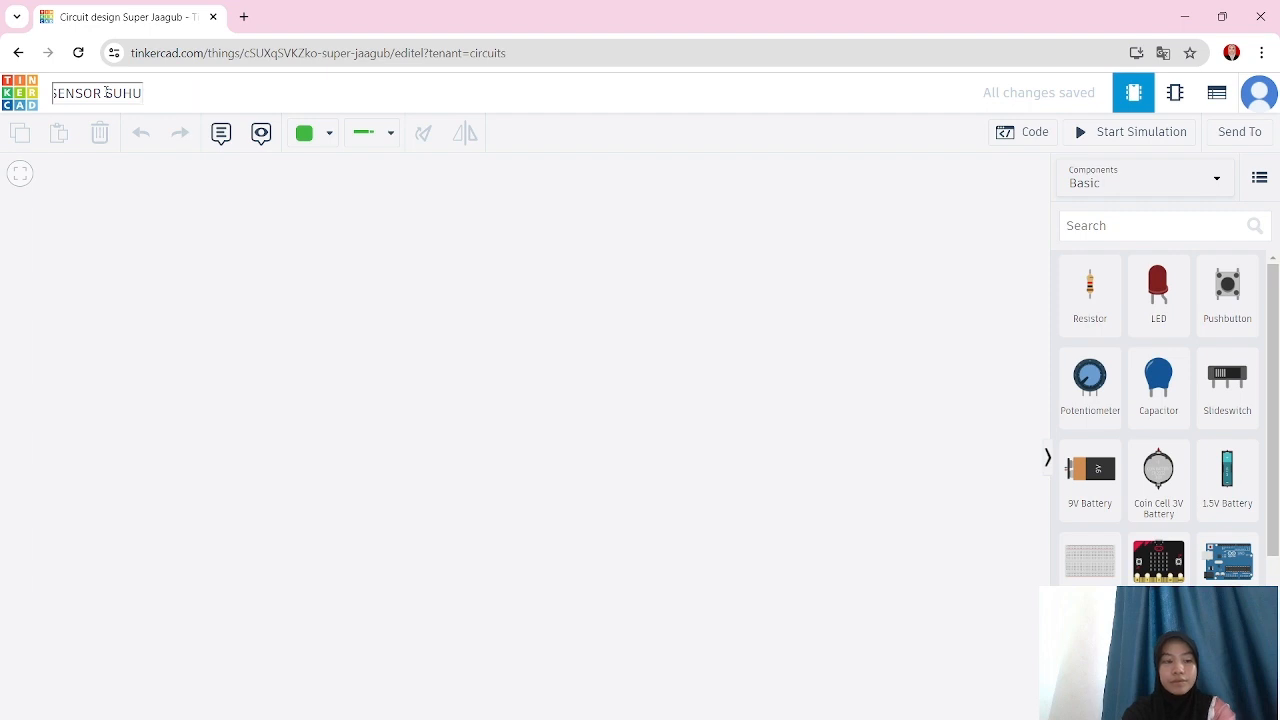
pyautogui.write(' ALARM KEBA')
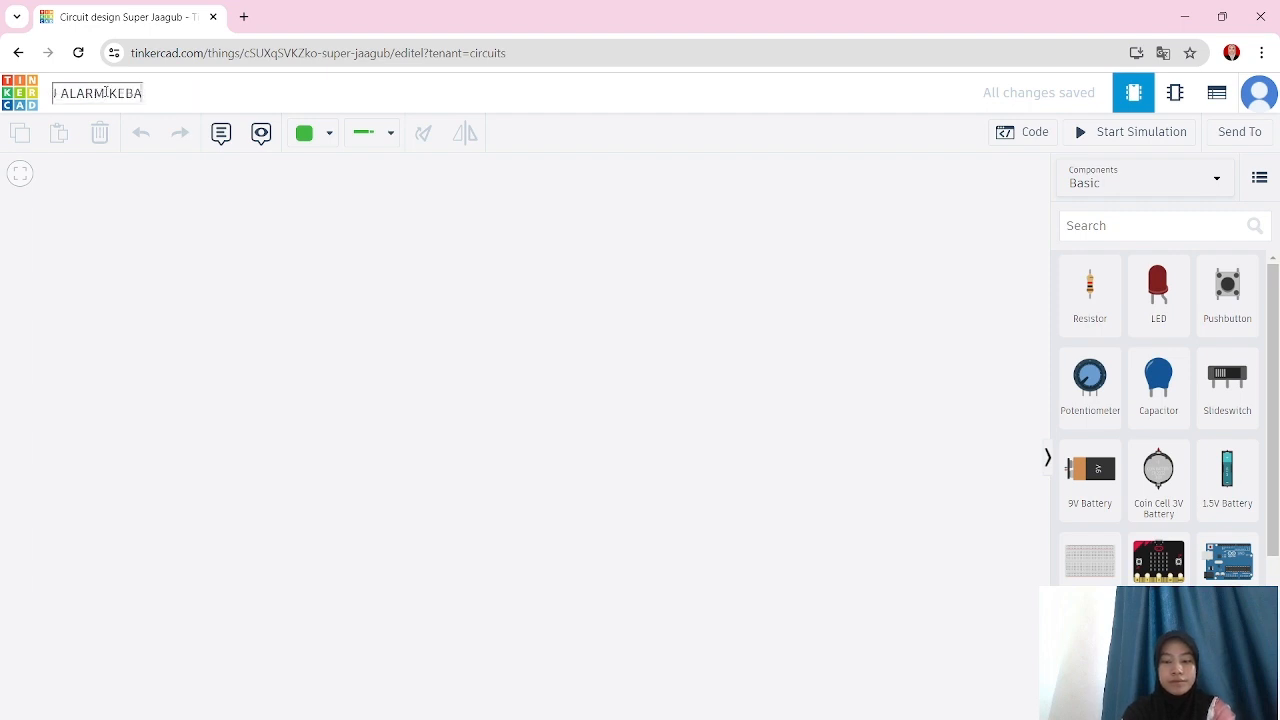
pyautogui.write('KARAN')
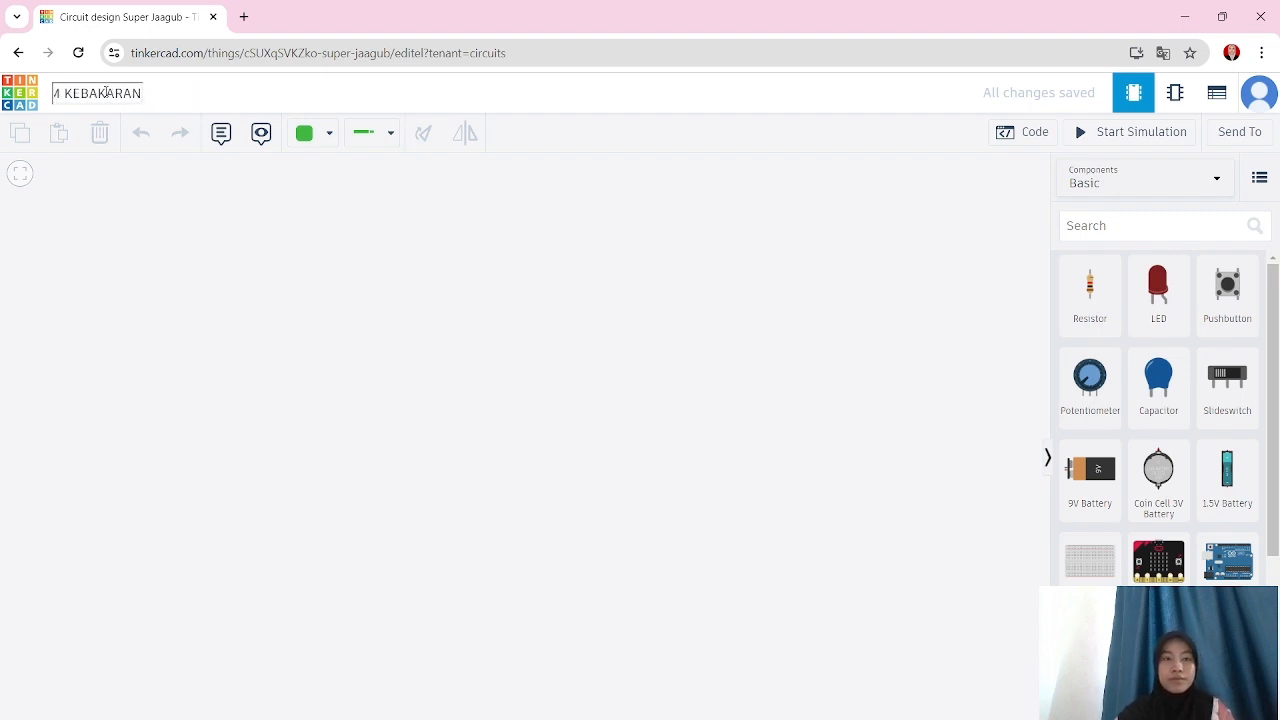
pyautogui.press('Return')
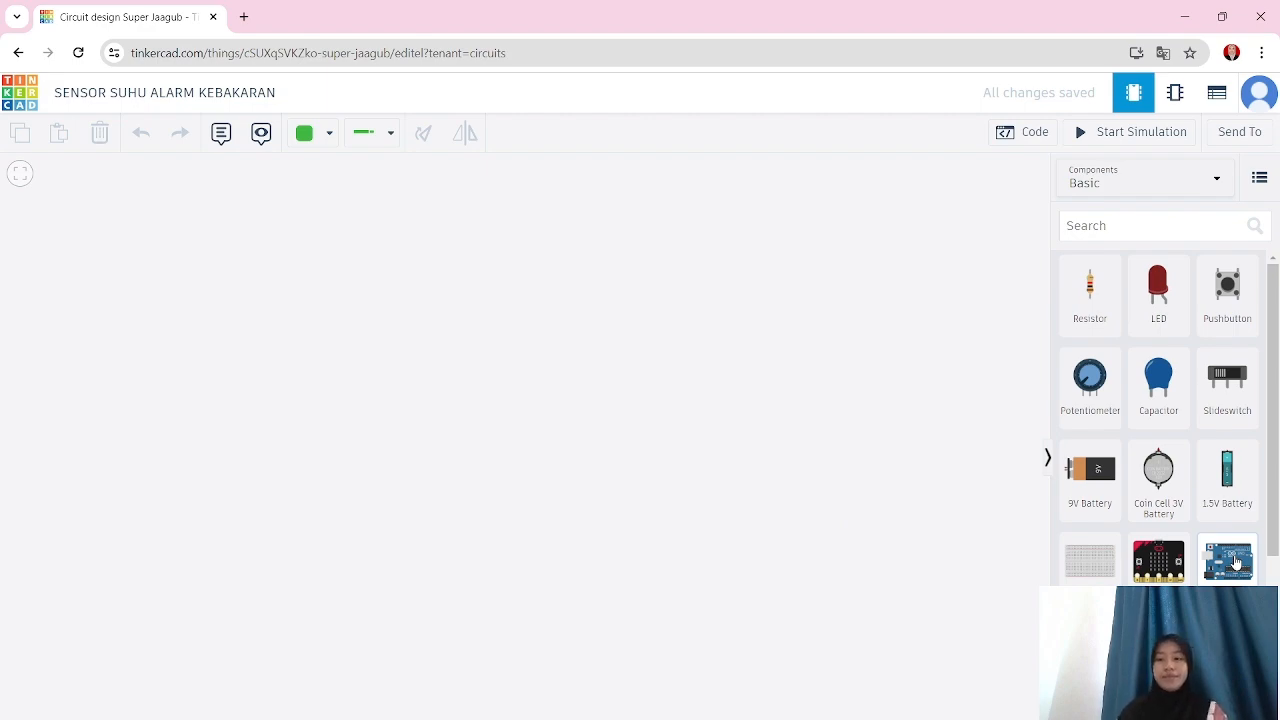
# - Place an Arduino Uno R3 beside a small breadboard and delete the wrongly added transistor from the breadboard
pyautogui.moveTo(1228, 560); pyautogui.dragTo(438, 621)
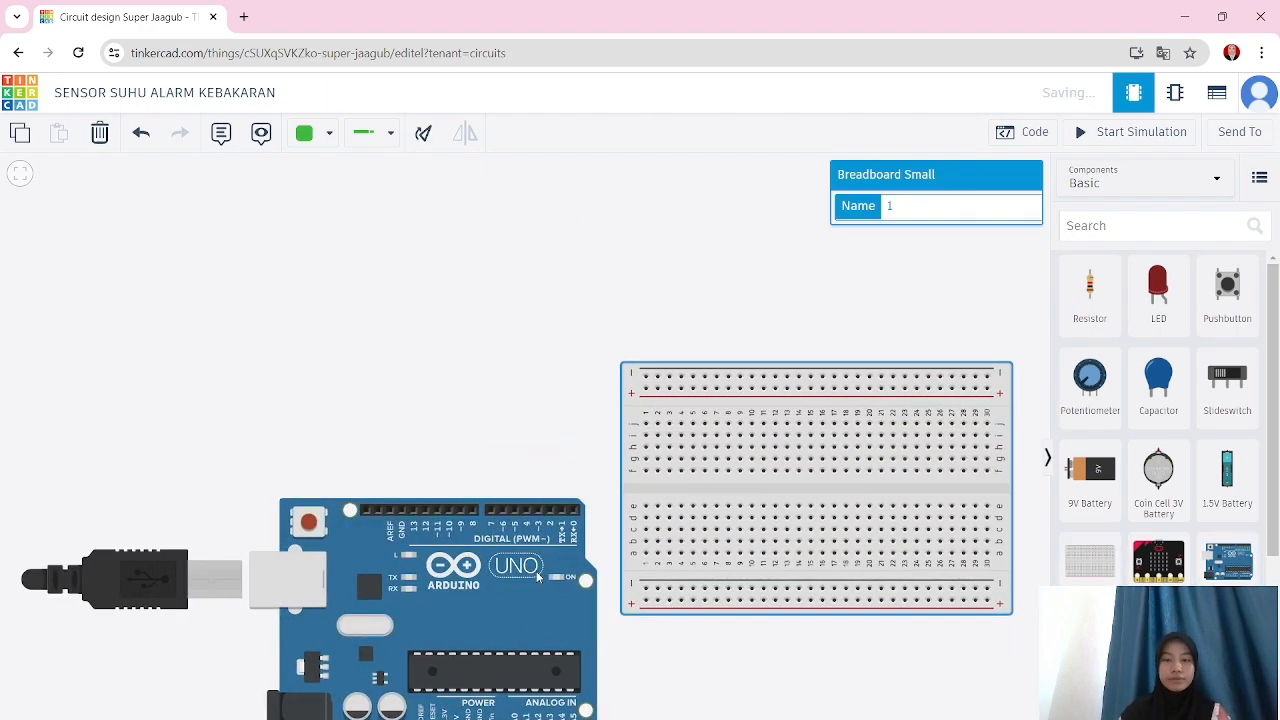
pyautogui.moveTo(366, 564); pyautogui.dragTo(354, 442)
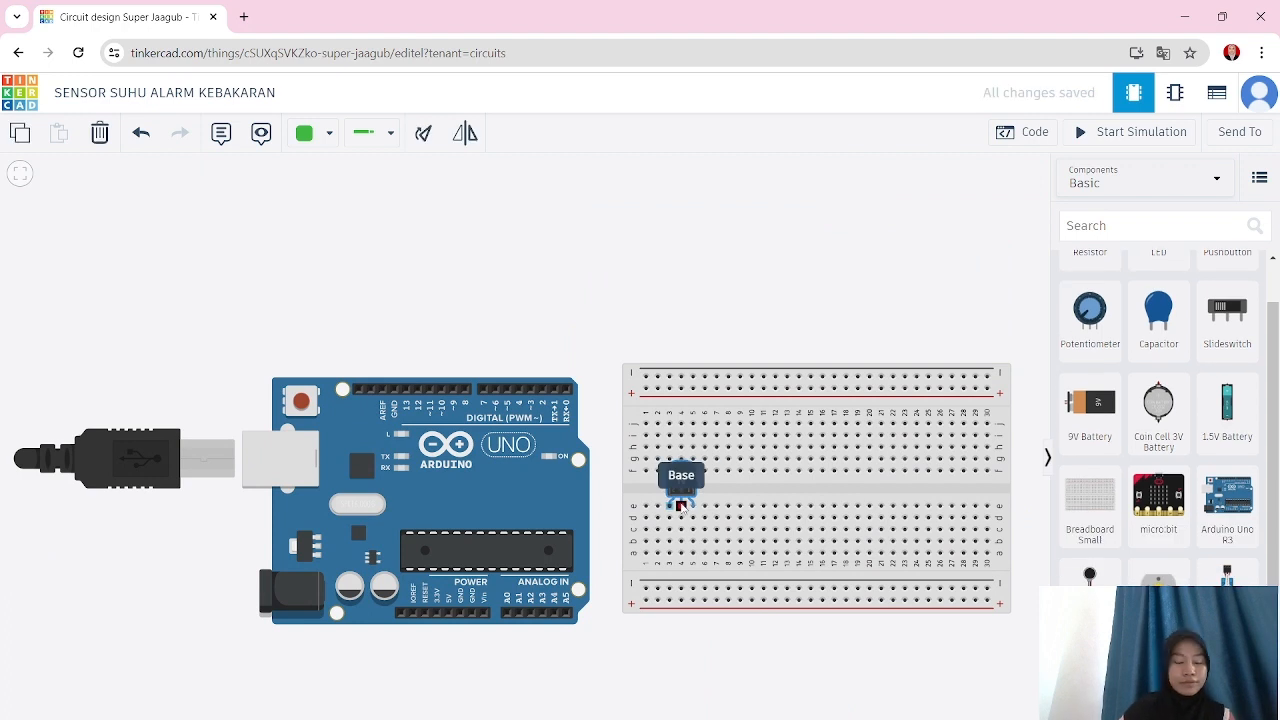
pyautogui.moveTo(681, 507); pyautogui.dragTo(775, 436)
pyautogui.press('Delete')
# - Search the components for TEM and add a TMP36 temperature sensor above the breadboard
pyautogui.click(1111, 227)
pyautogui.write('TEM')
pyautogui.moveTo(1090, 296); pyautogui.dragTo(675, 265)
# - Search the components for PIEZ and add a piezo above the breadboard
pyautogui.click(1140, 223)
pyautogui.press('BackSpace')
pyautogui.press('BackSpace')
pyautogui.press('BackSpace')
pyautogui.write('PIEZ')
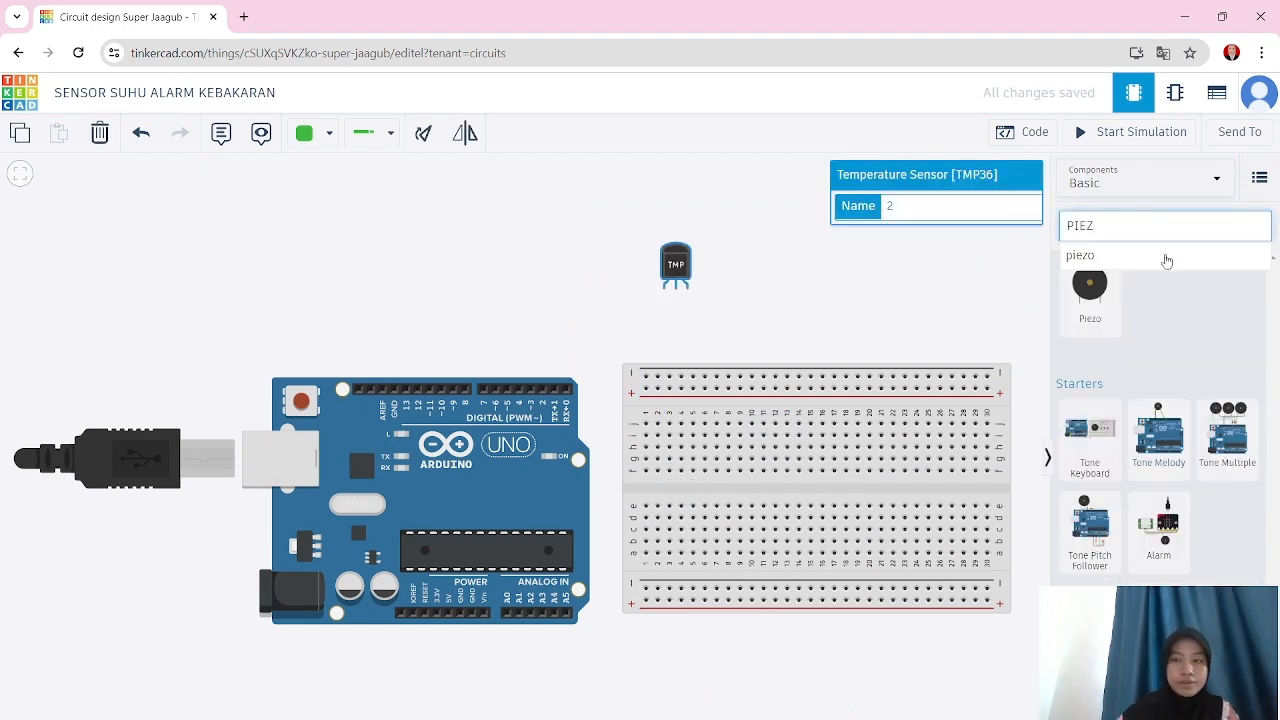
pyautogui.moveTo(1090, 285); pyautogui.dragTo(830, 255)
# - Seat the TMP36 in row e at columns 5–7 and the piezo in row j with its legs at columns 10 and 15
pyautogui.click(676, 265)
pyautogui.moveTo(676, 265); pyautogui.dragTo(710, 476)
pyautogui.moveTo(827, 240); pyautogui.dragTo(776, 348)
# - Wire Arduino pin 3 to the piezo's positive leg at column 10 and colour the wire pink
pyautogui.click(531, 388)
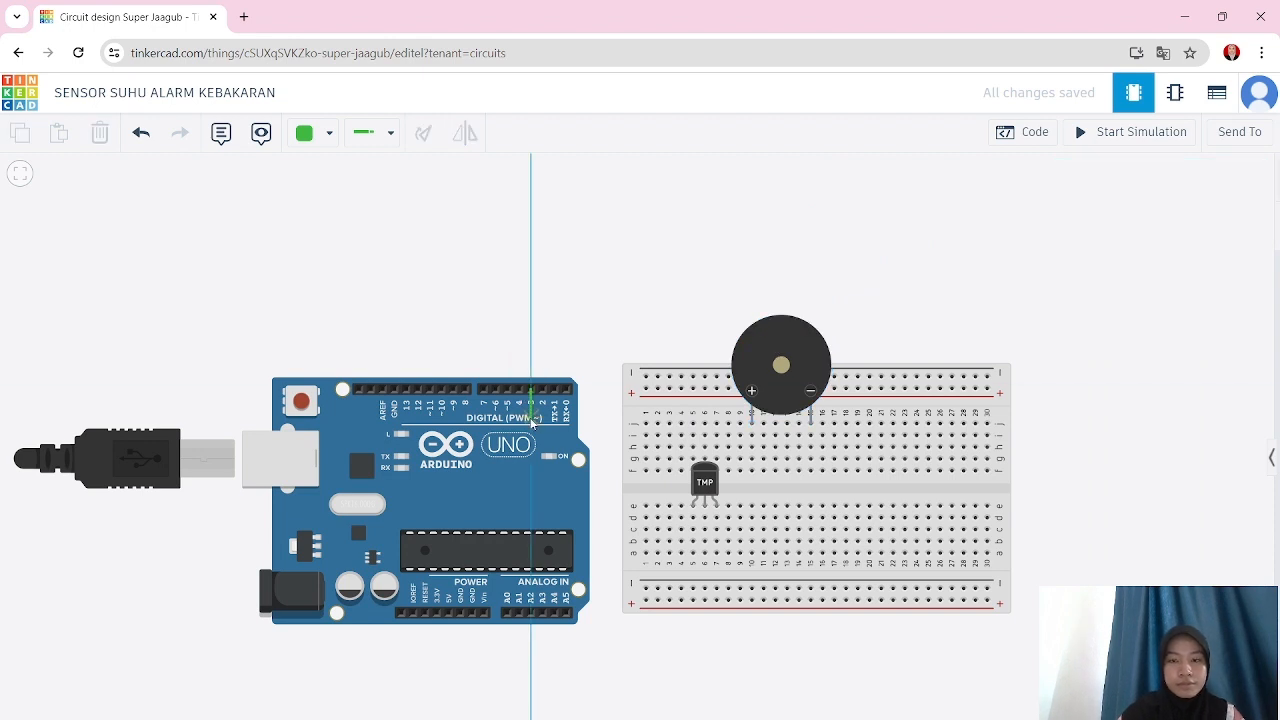
pyautogui.click(531, 434)
pyautogui.click(752, 434)
pyautogui.click(305, 132)
pyautogui.click(330, 405)
# - Wire A0 to the TMP36's middle leg at column 6, colour the wire blue and shift its end to row c
pyautogui.click(507, 598)
pyautogui.click(508, 517)
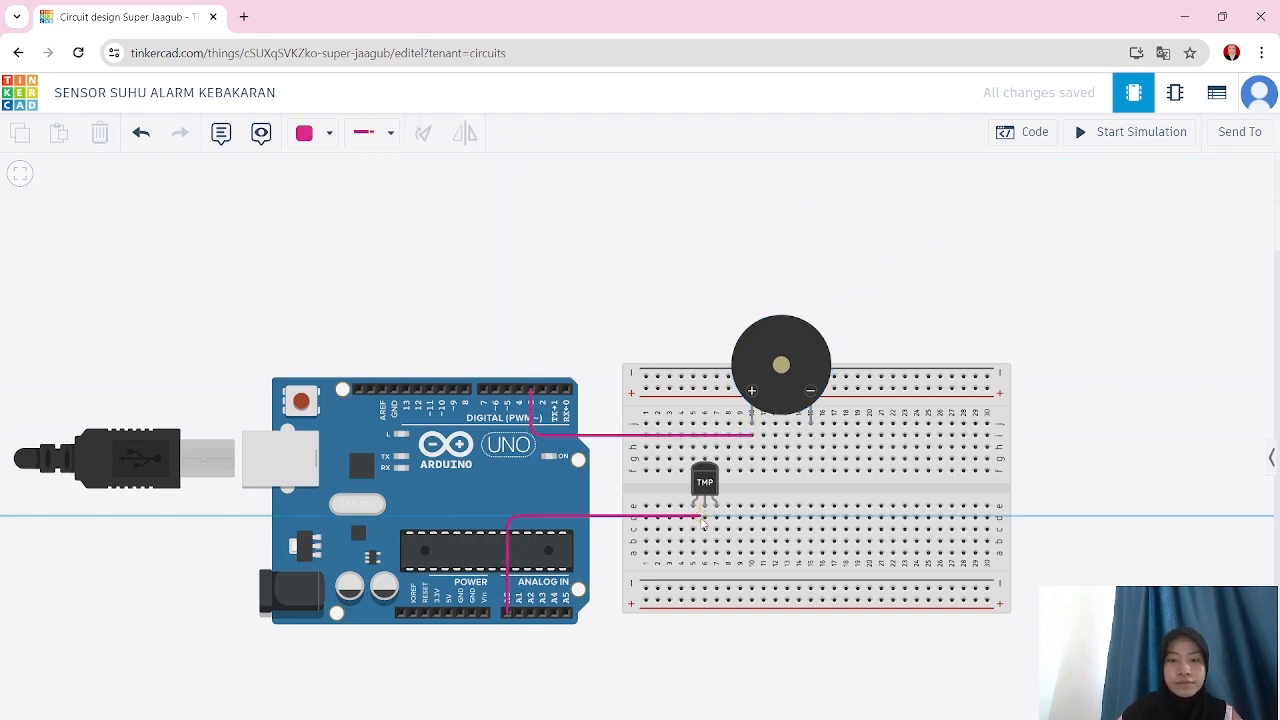
pyautogui.click(703, 518)
pyautogui.click(305, 132)
pyautogui.click(332, 312)
pyautogui.moveTo(705, 517); pyautogui.dragTo(705, 529)
# - Wire TMP36 column 5 to the lower positive rail in red and column 7 to the lower negative rail in black
pyautogui.click(693, 553)
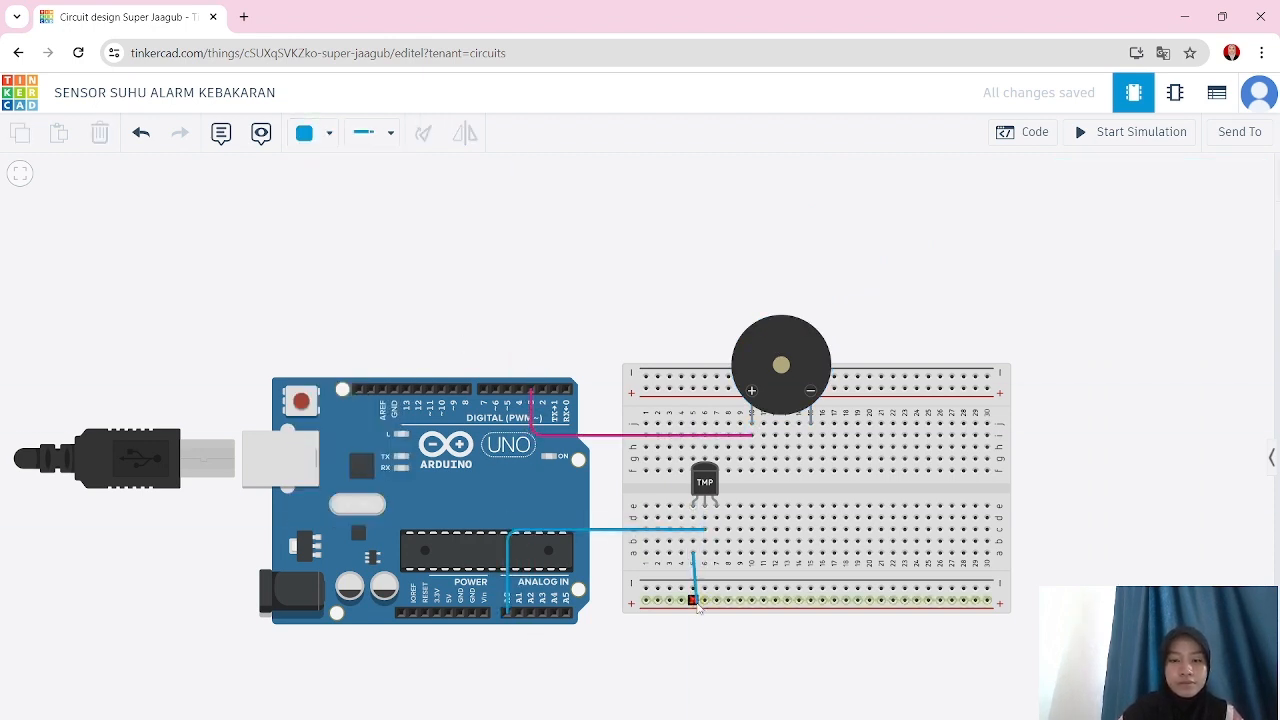
pyautogui.click(693, 600)
pyautogui.click(305, 132)
pyautogui.click(332, 200)
pyautogui.click(717, 553)
pyautogui.click(717, 588)
# - Connect the Arduino's GND to the lower negative rail in black and 5V to the lower positive rail in red
pyautogui.click(461, 612)
pyautogui.click(463, 664)
pyautogui.click(611, 664)
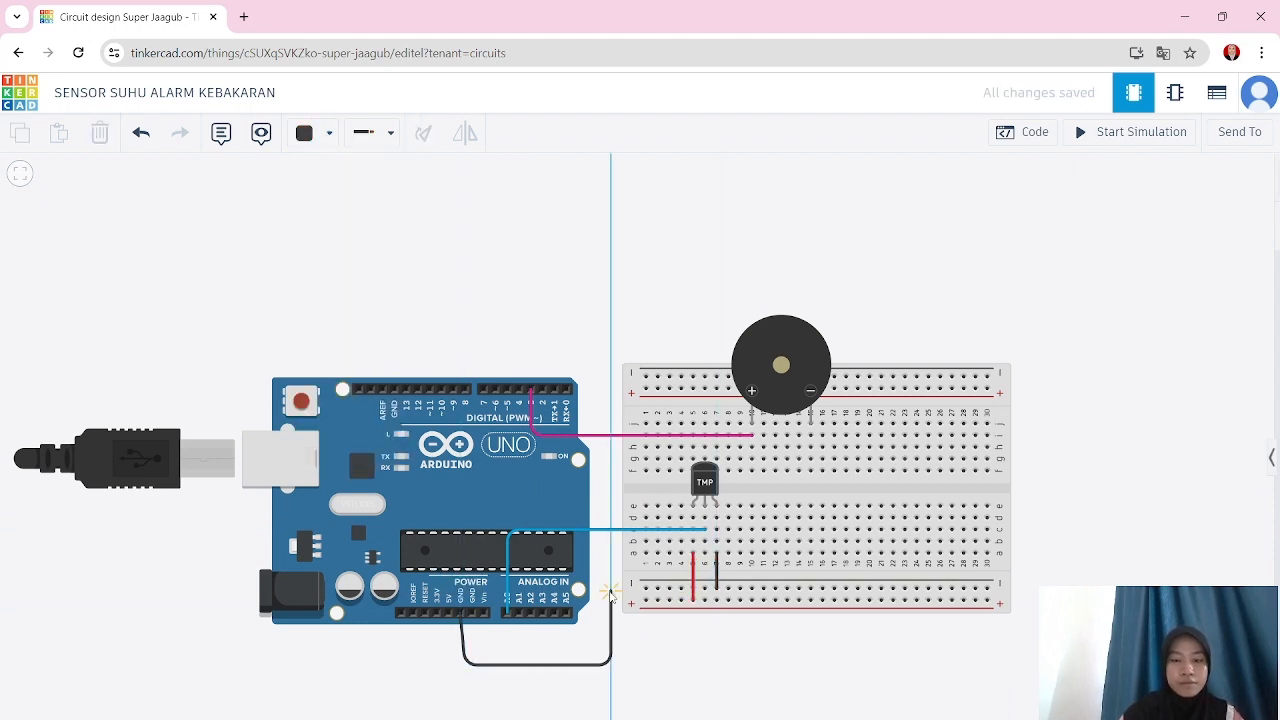
pyautogui.click(611, 599)
pyautogui.click(645, 600)
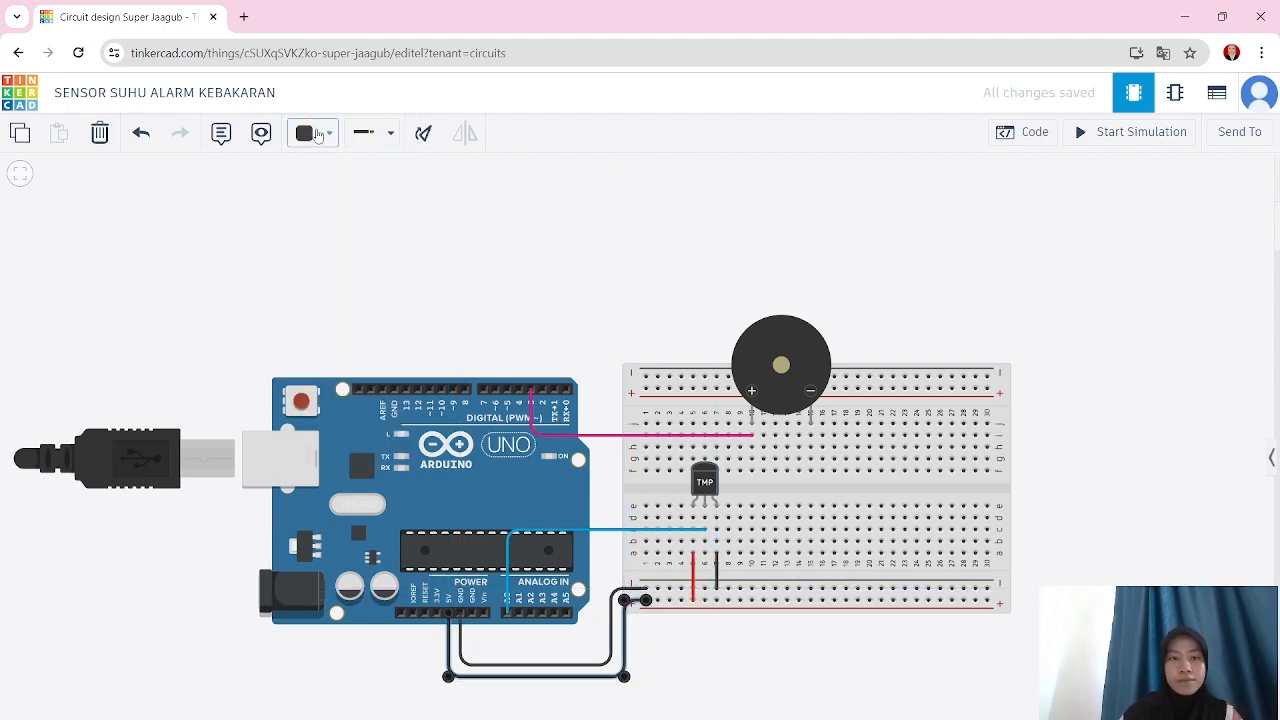
pyautogui.click(317, 134)
pyautogui.click(326, 189)
# - Wire the piezo's negative leg at column 15 to the lower negative rail and colour the wire brown
pyautogui.click(811, 424)
pyautogui.click(811, 588)
pyautogui.click(312, 133)
pyautogui.click(328, 368)
# - Open the code editor for the fire alarm circuit and switch it to Text mode
pyautogui.click(1007, 138)
pyautogui.click(956, 172)
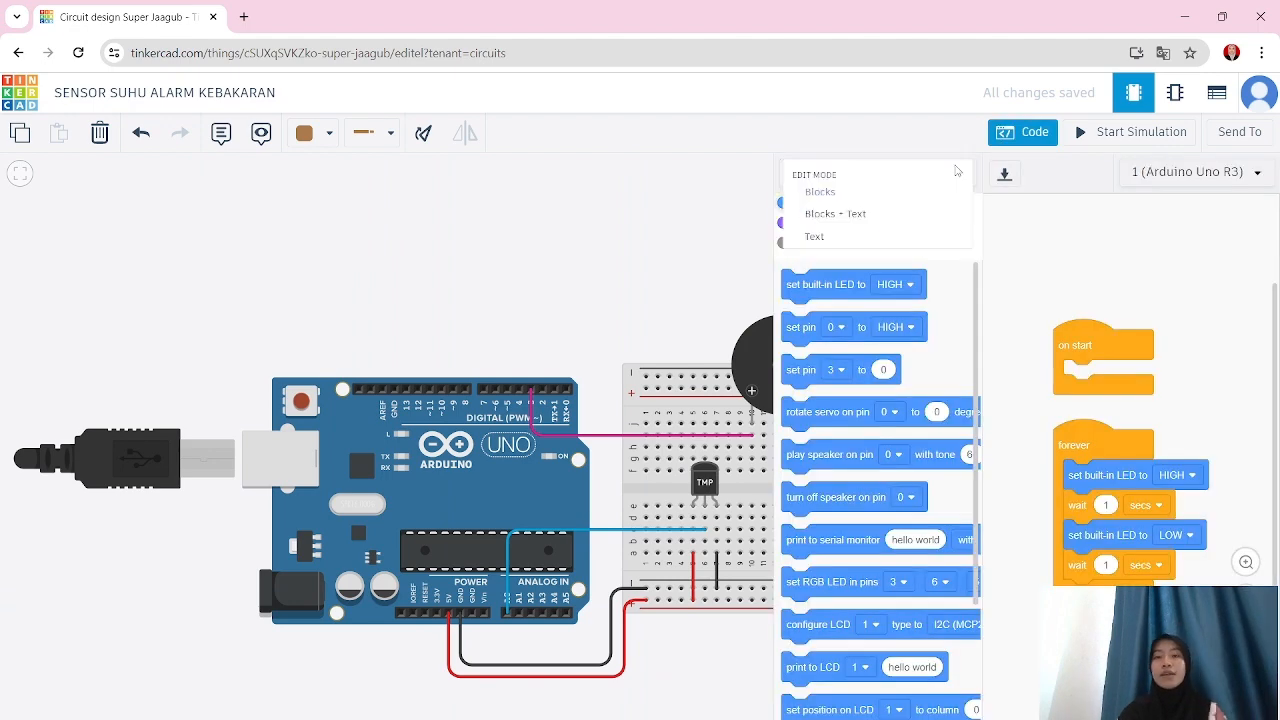
pyautogui.click(814, 237)
# - Replace the code with a sketch reading TMP36 on A0, printing suhu and sounding the buzzer on pin 3 when suhu > 65
pyautogui.hotkey('ctrl', 'a')
pyautogui.press('BackSpace')
pyautogui.write('int TMP36= A0; #define buzzer 3 void setup () {   Serial.begin(9600);   pinMode(buzzer, OUTPUT); } void loop() {   int reading = analogRead(TMP36);   float voltage = reading * 5.0;   voltage = voltage/1024.0;    float suhu = (voltage - 0.5) * 100;   Serial.print(suhu); Serial.println(" c");    if(suhu > 65){     tone (buzzer, 15);   }   else     noTone(buzzer);    delay(1000); }')
# - Fit the whole fire alarm circuit beside the code and start its simulation
pyautogui.scroll(-5, 603, 313)
pyautogui.moveTo(603, 313); pyautogui.dragTo(433, 449)
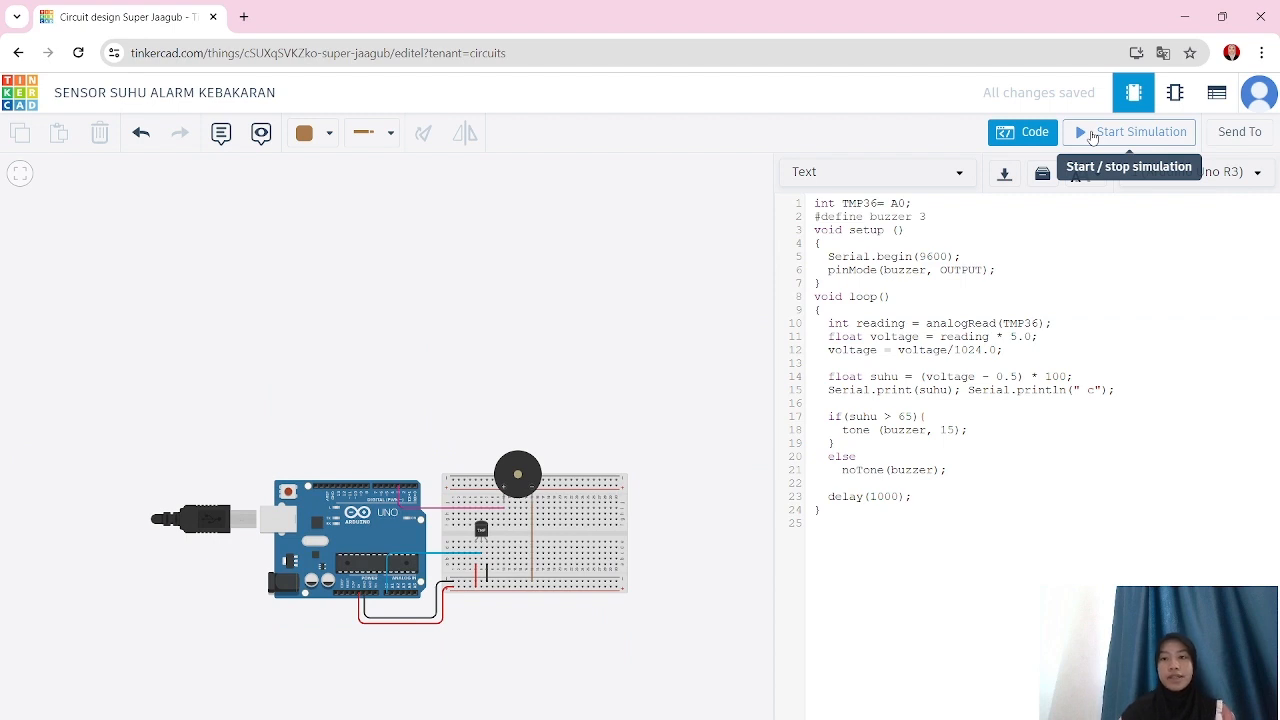
pyautogui.click(1094, 134)
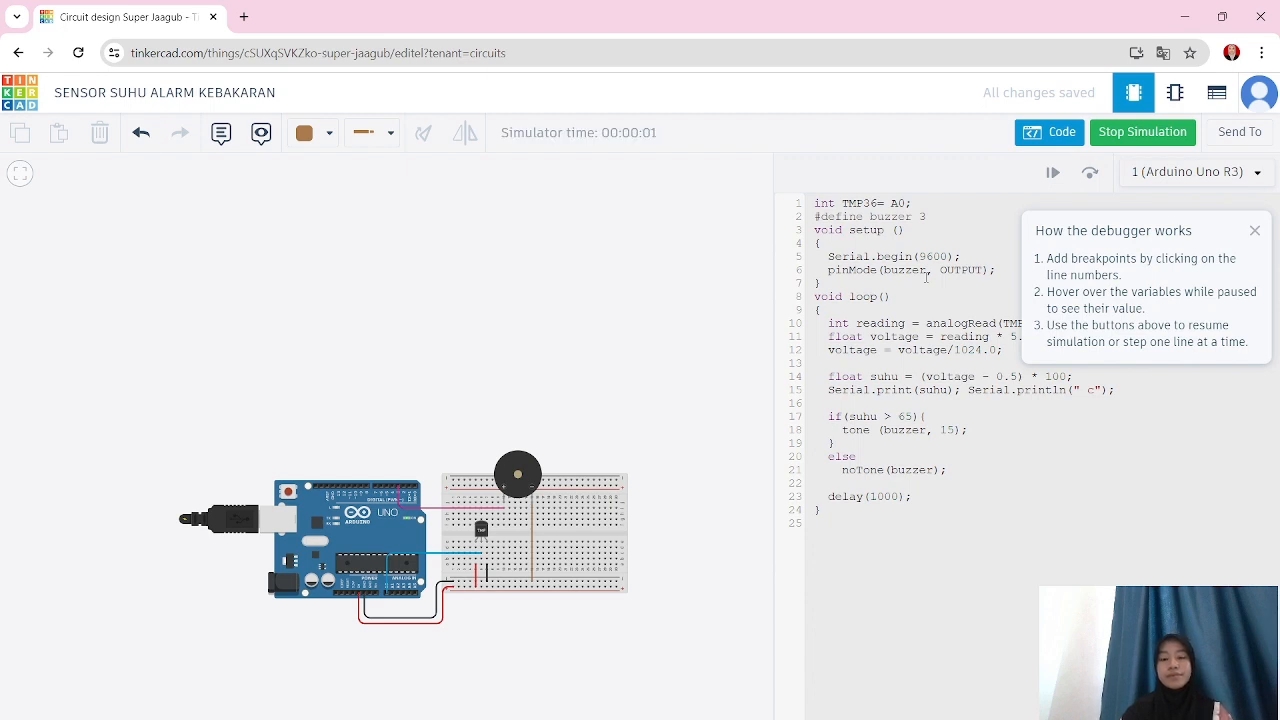
# - Select the TMP36 in the running simulation and set its temperature to -10 °C
pyautogui.click(481, 533)
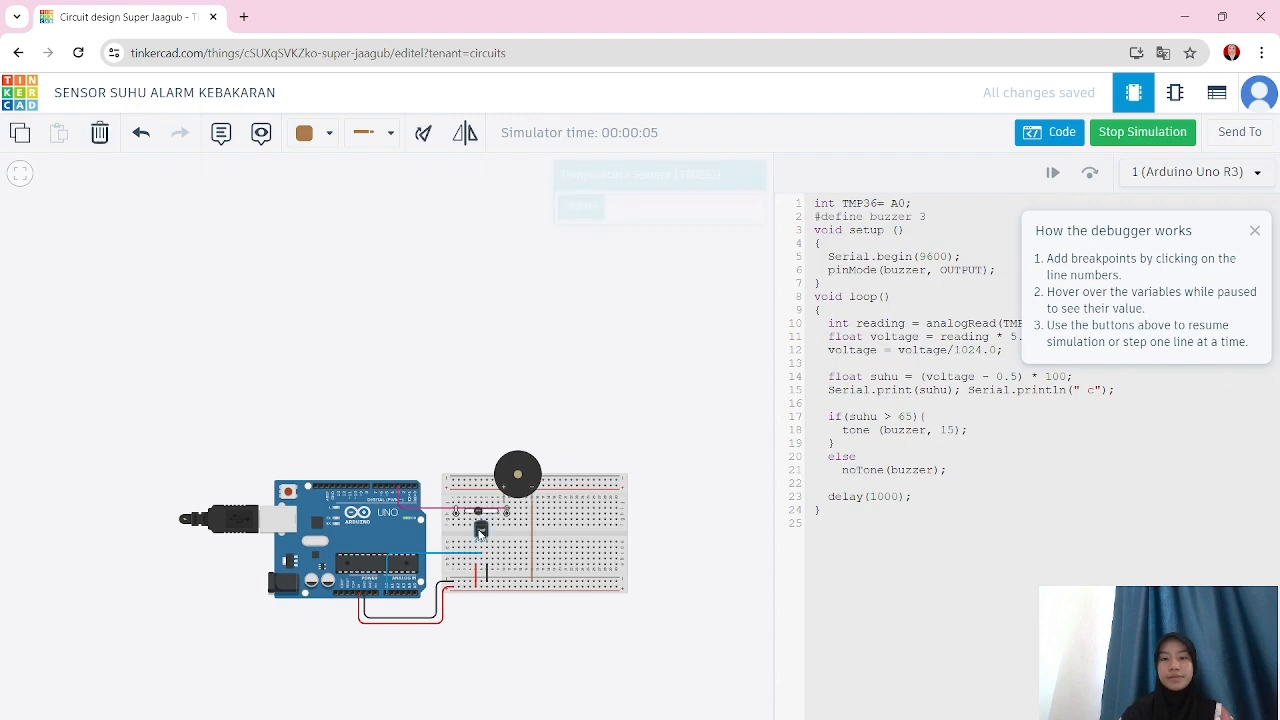
pyautogui.click(513, 485)
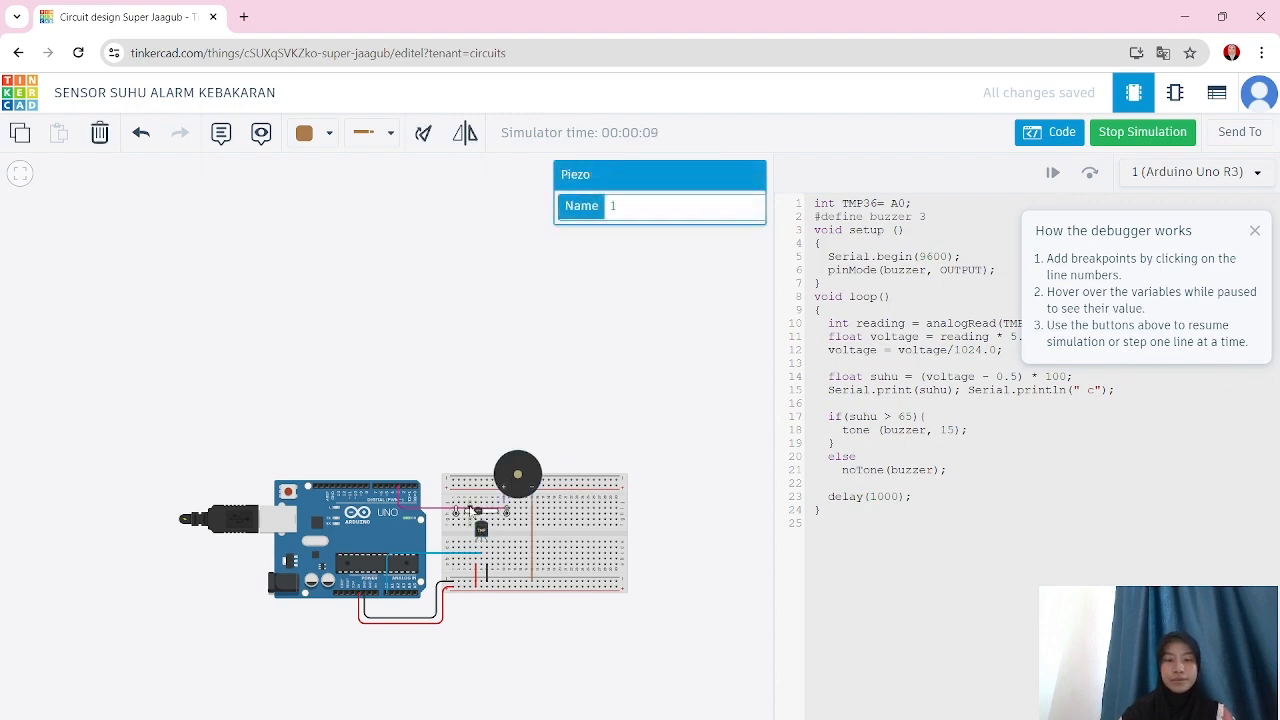
pyautogui.scroll(5, 470, 510)
pyautogui.scroll(-2, 484, 518)
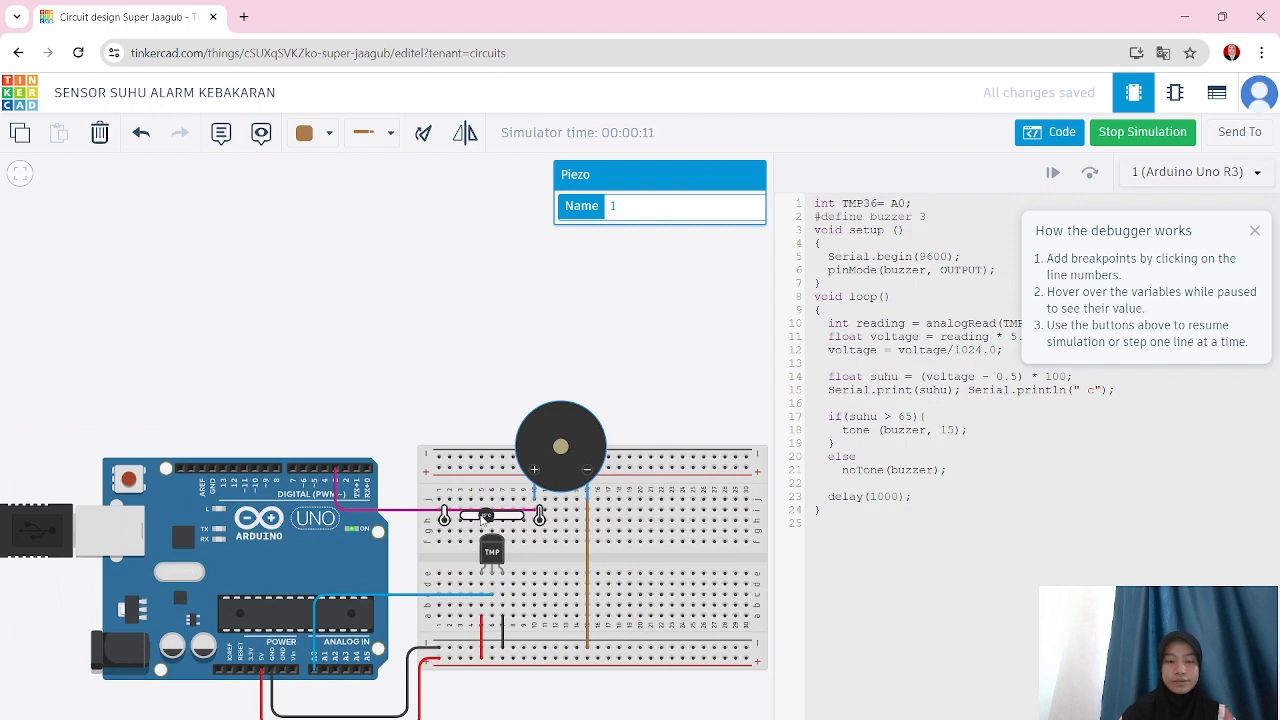
pyautogui.scroll(3, 483, 518)
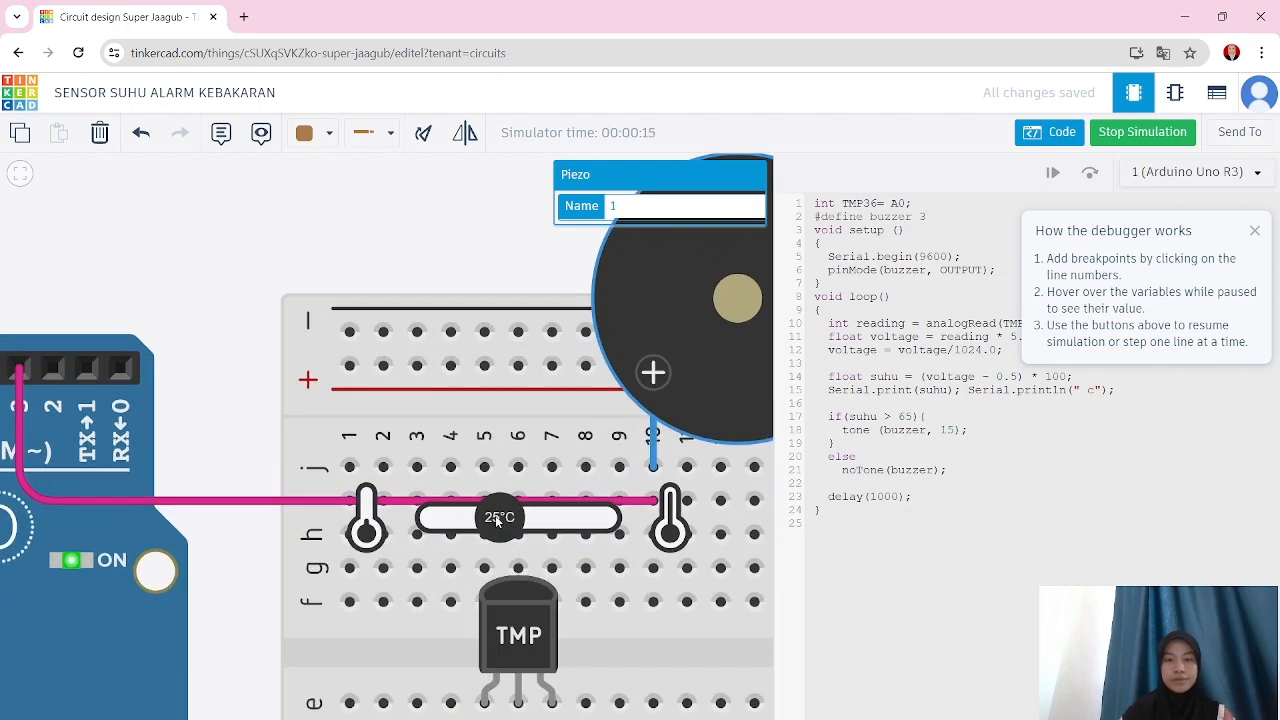
pyautogui.scroll(-4, 497, 517)
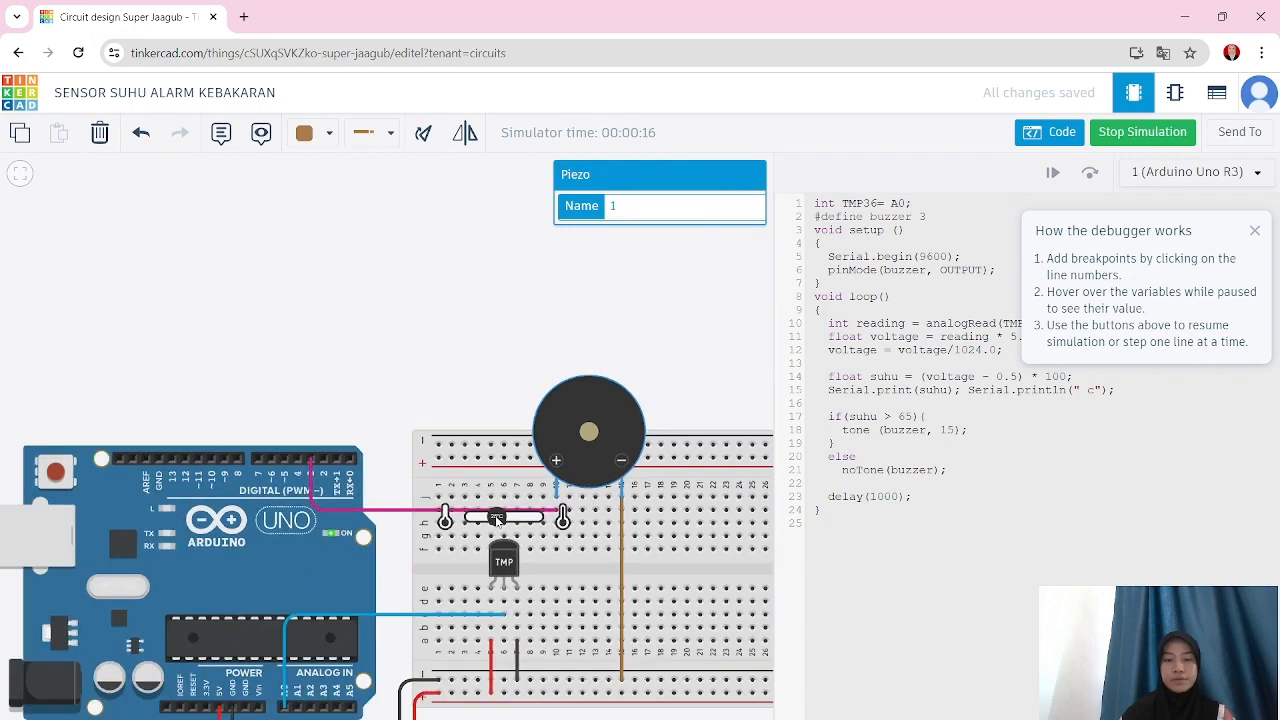
pyautogui.moveTo(497, 517)
pyautogui.mouseDown()
pyautogui.moveTo(530, 517)
pyautogui.moveTo(481, 518)
pyautogui.mouseUp()
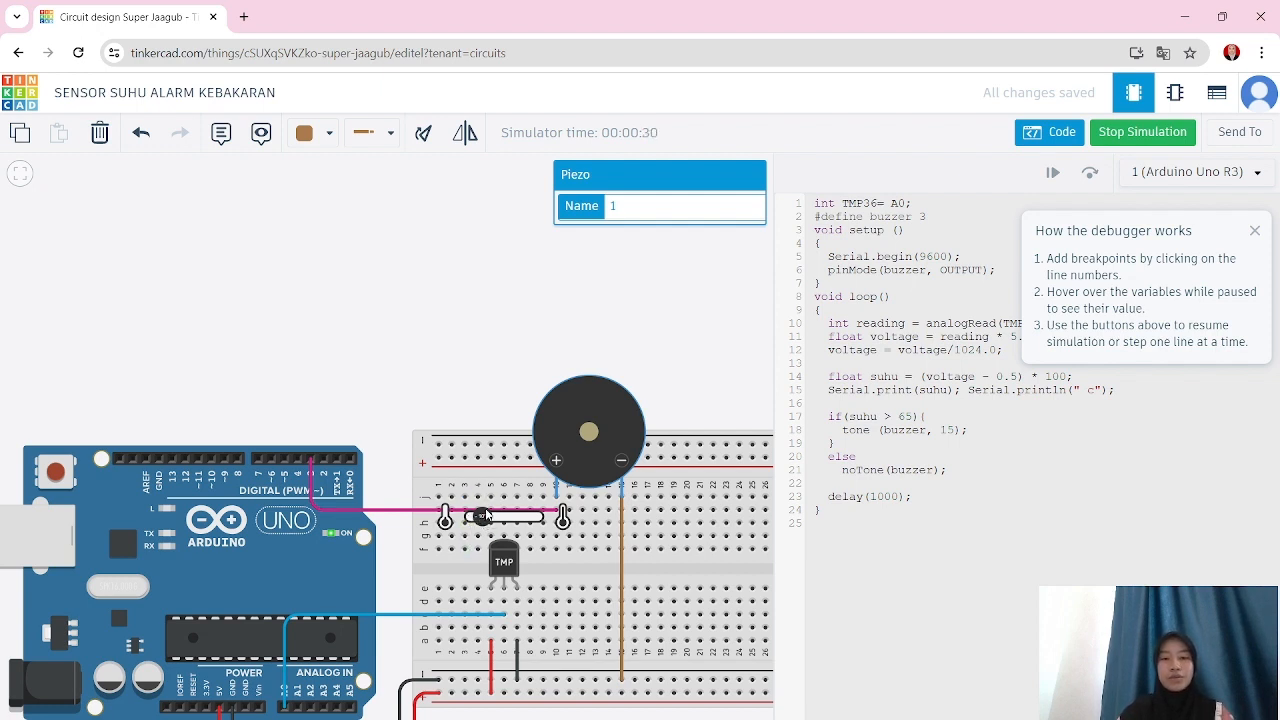
# - Raise the TMP36's simulated temperature to 63 °C and bring it back down to -33 °C to test the buzzer
pyautogui.scroll(5, 463, 521)
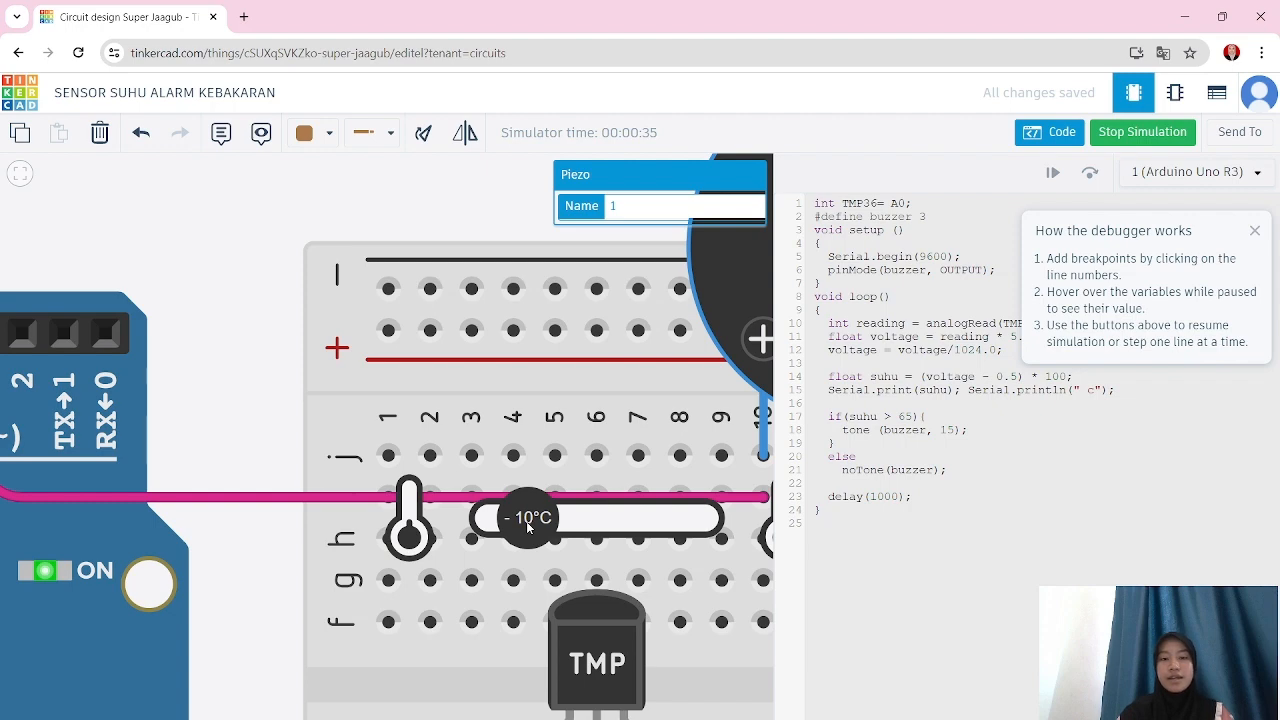
pyautogui.scroll(-4, 528, 528)
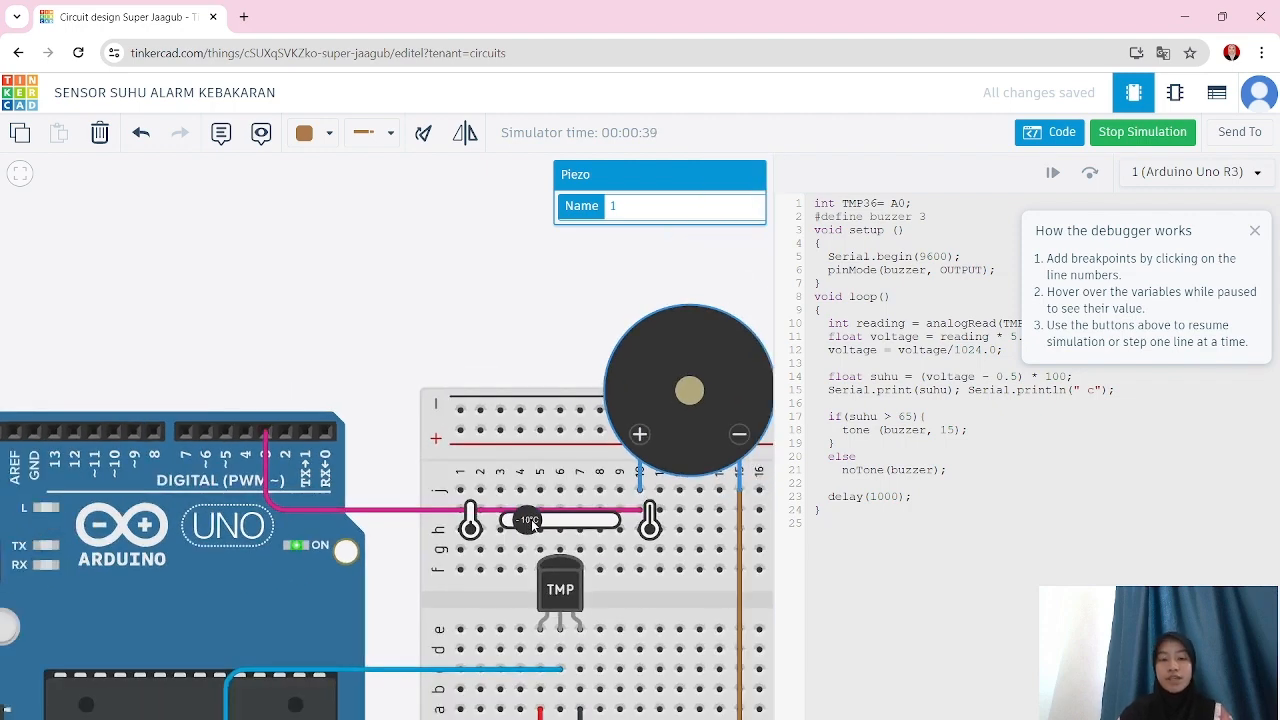
pyautogui.moveTo(531, 522); pyautogui.dragTo(575, 524)
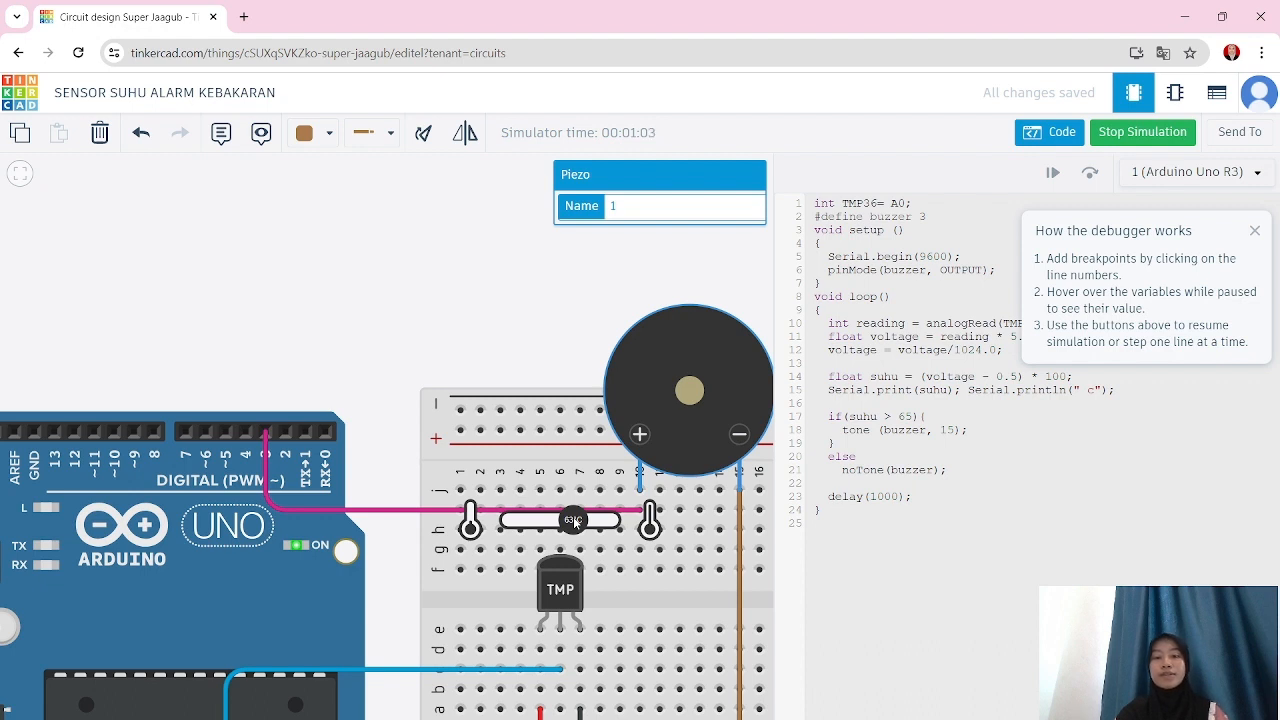
pyautogui.moveTo(573, 522); pyautogui.dragTo(515, 536)
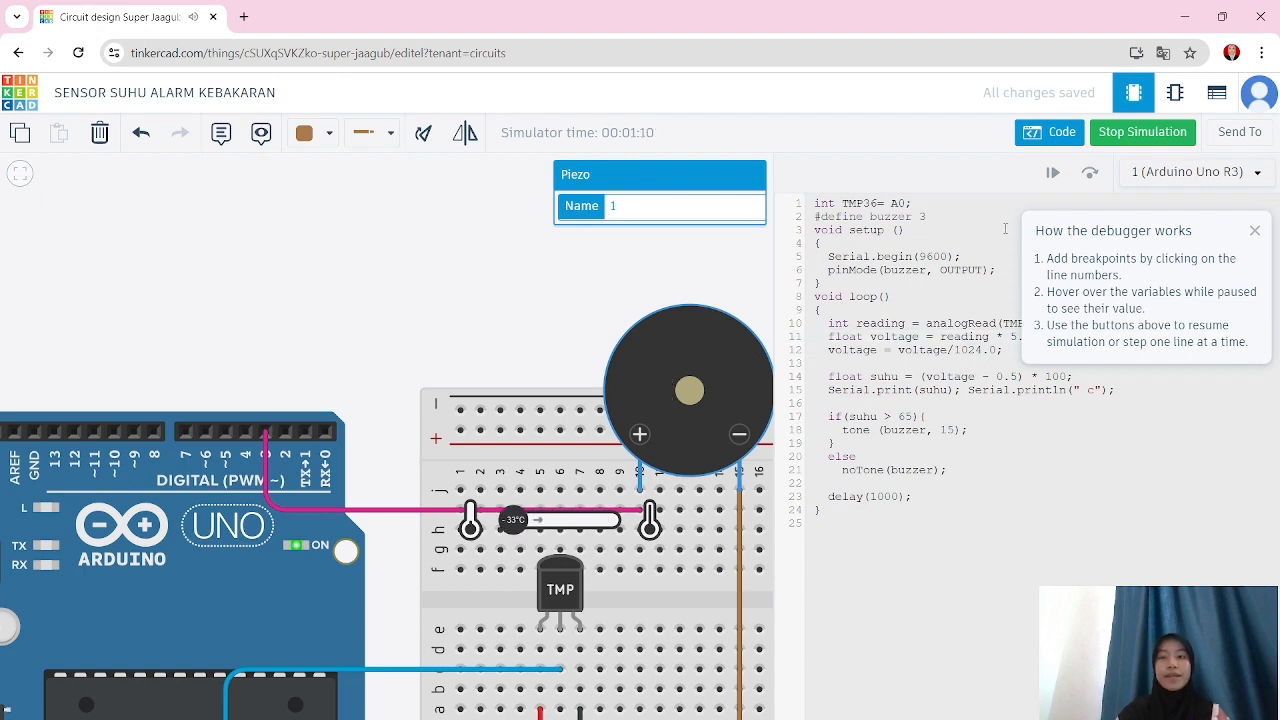
# - Stop the fire alarm simulation and close its code editor
pyautogui.click(1110, 134)
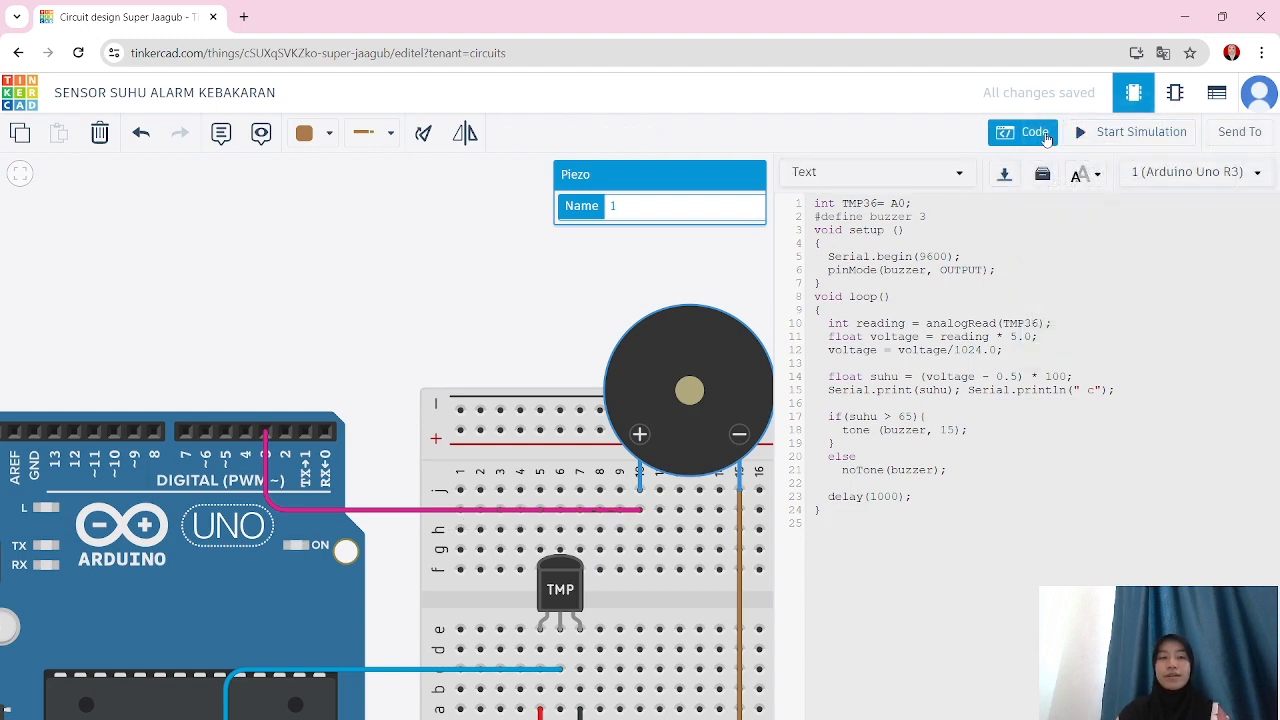
pyautogui.click(1046, 138)
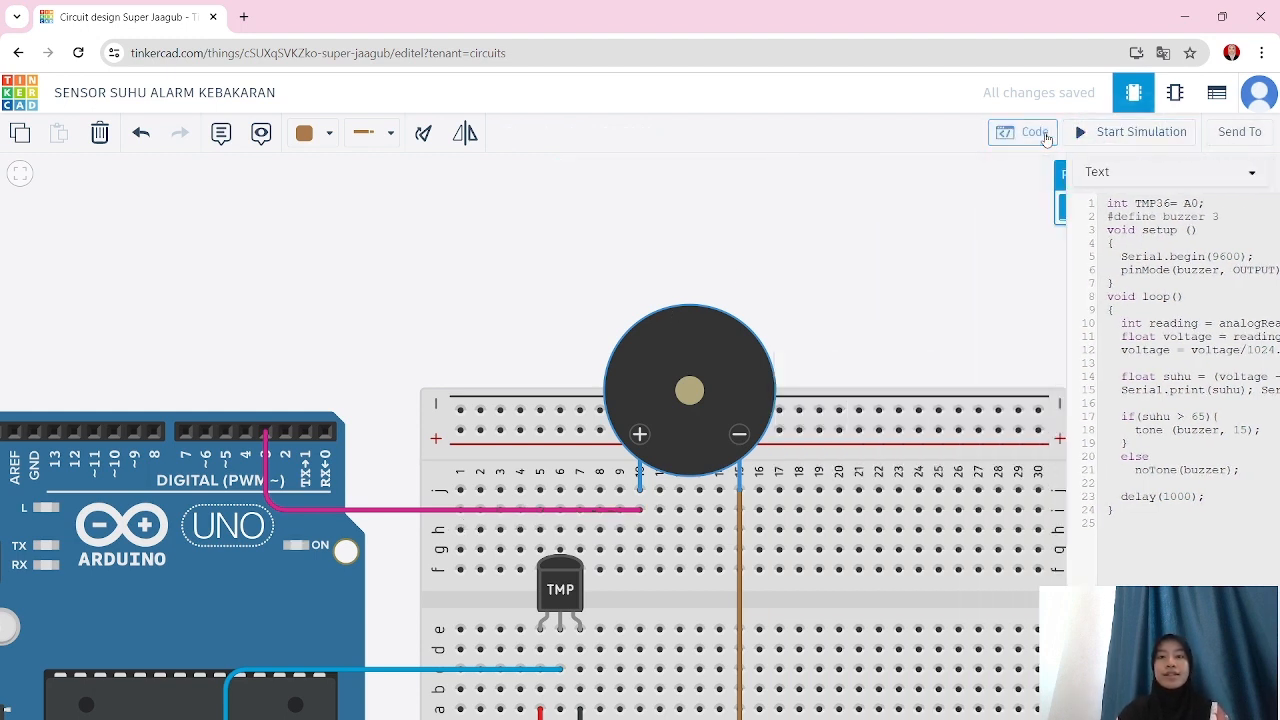
pyautogui.scroll(-4, 891, 194)
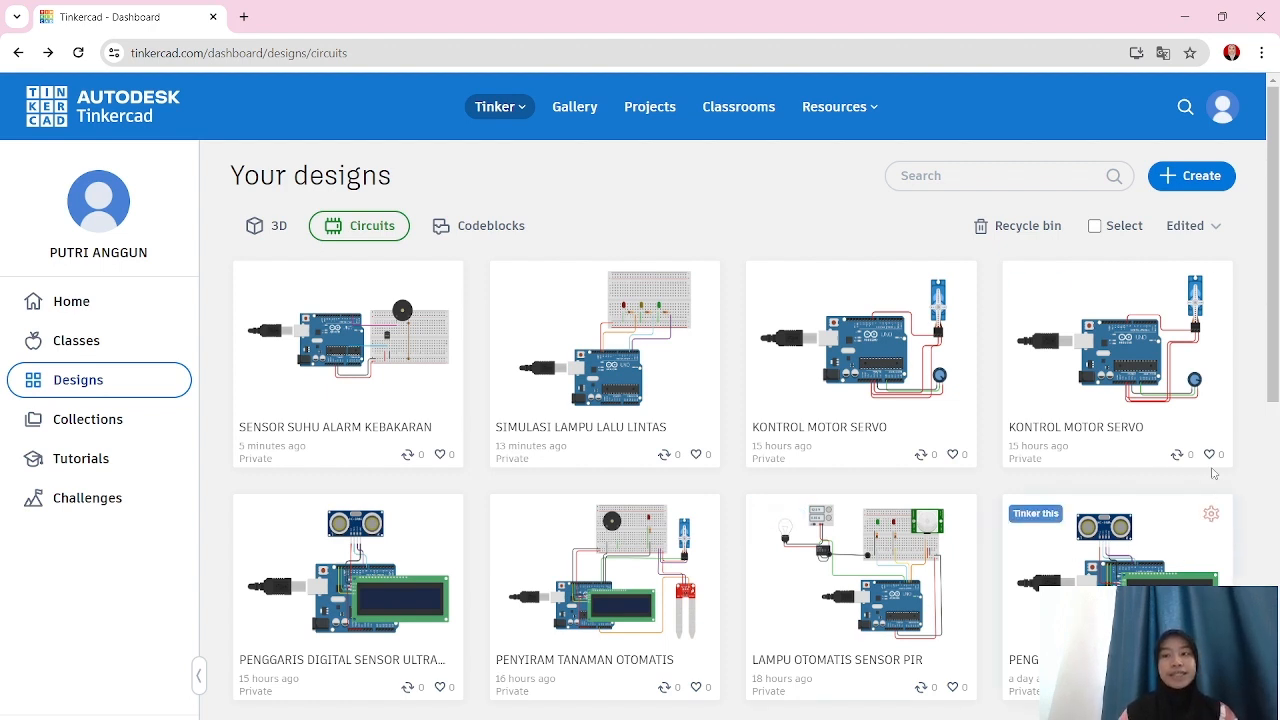
# - Create a new circuit design and name it PERINGATAN KEBOCORAN PADA GAS
pyautogui.click(1178, 186)
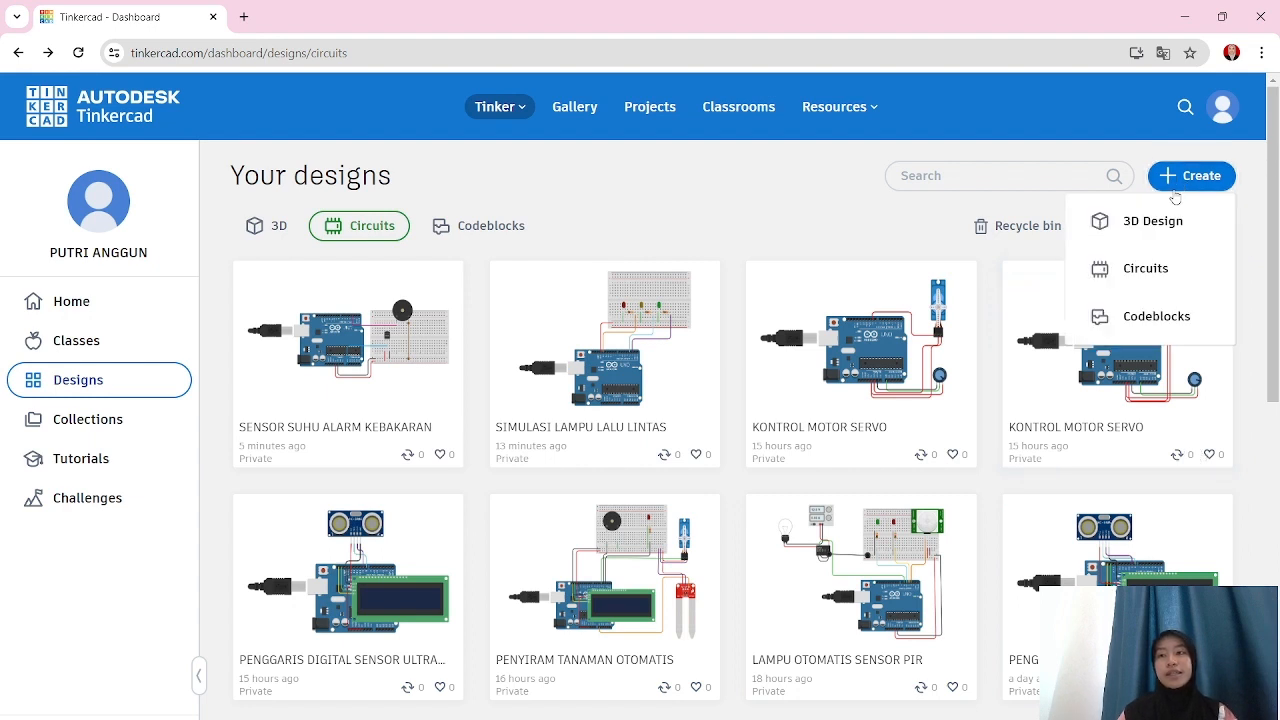
pyautogui.click(1141, 267)
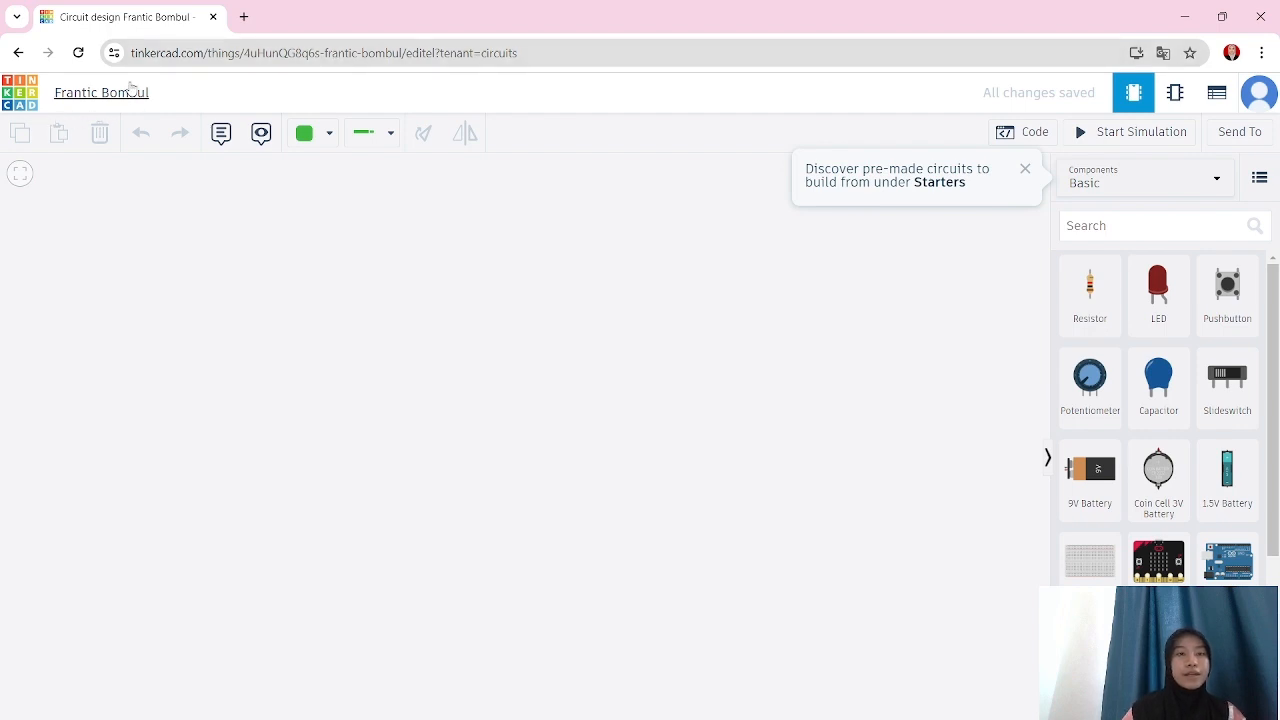
pyautogui.click(130, 88)
pyautogui.press('BackSpace')
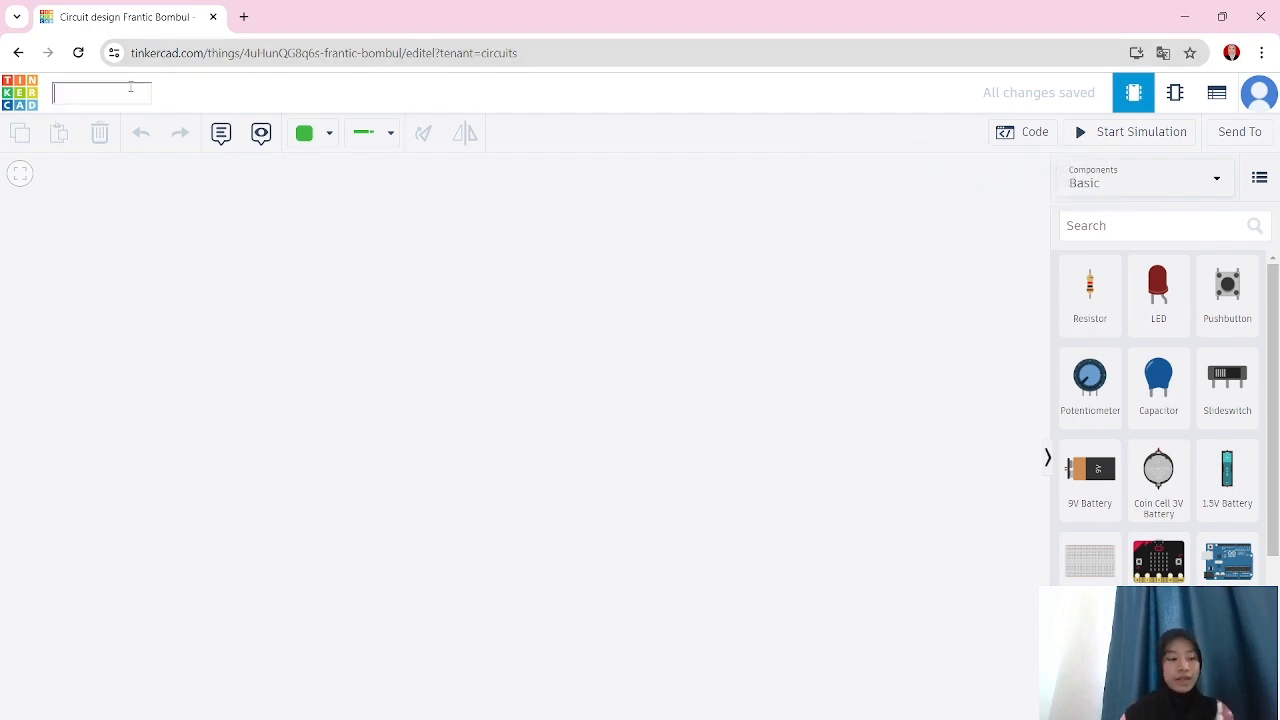
pyautogui.write('PL')
pyautogui.write('RING')
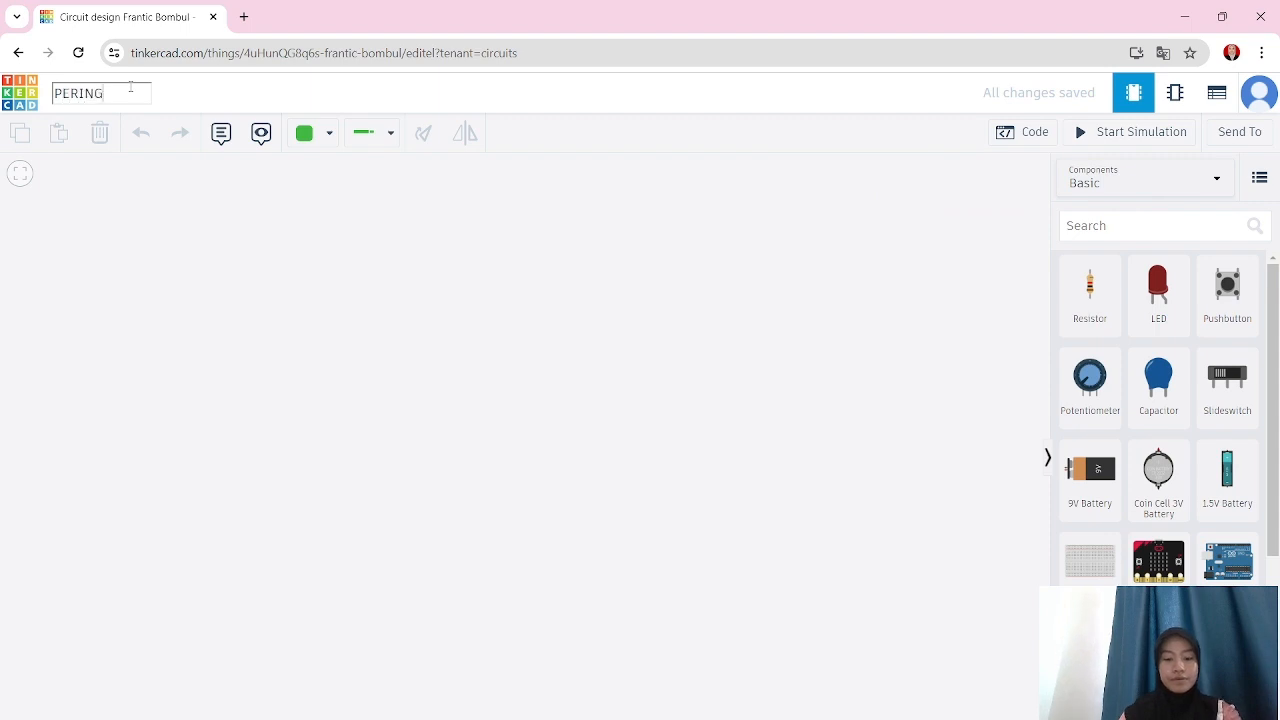
pyautogui.write('ATAN')
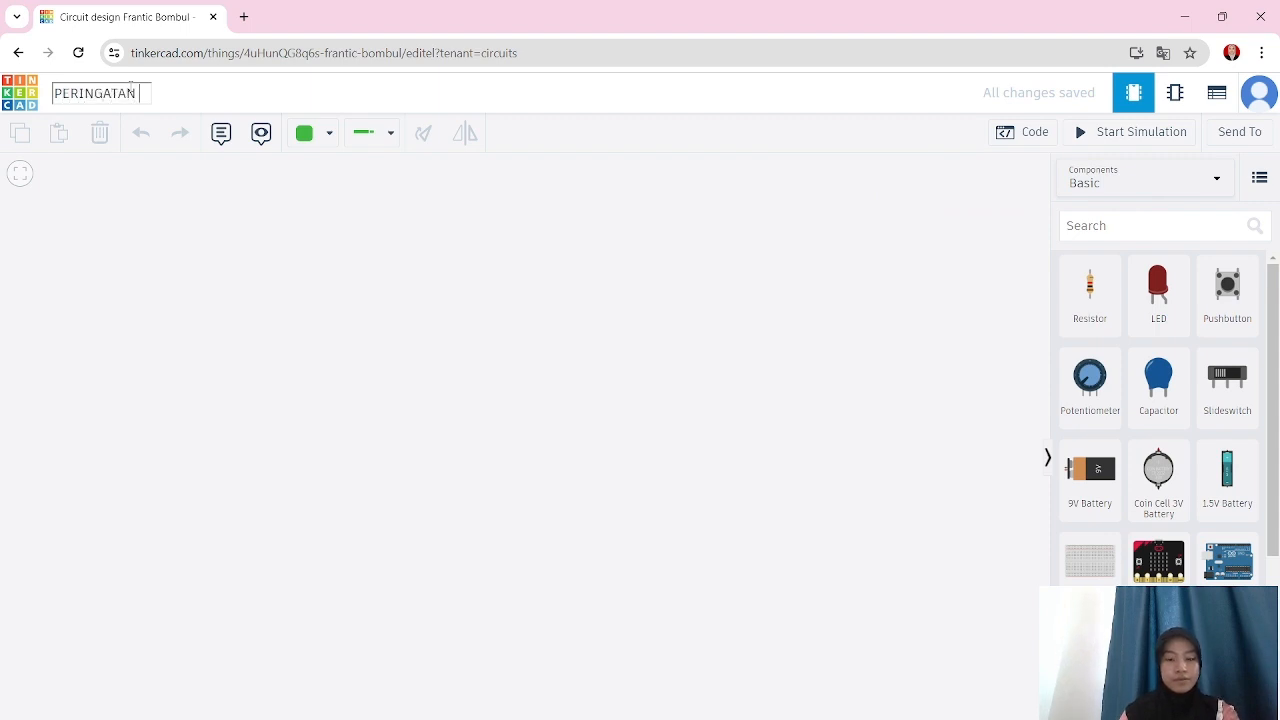
pyautogui.write(' KEBOCO')
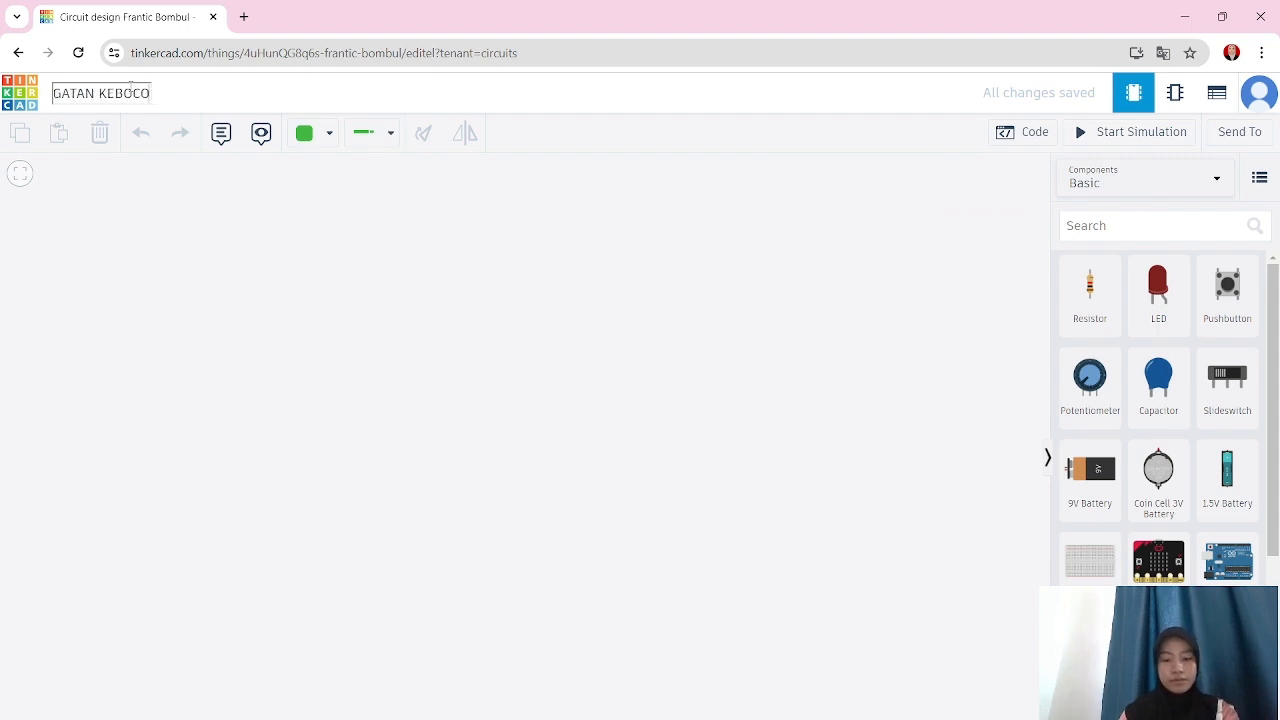
pyautogui.write('RAN PADA GAS')
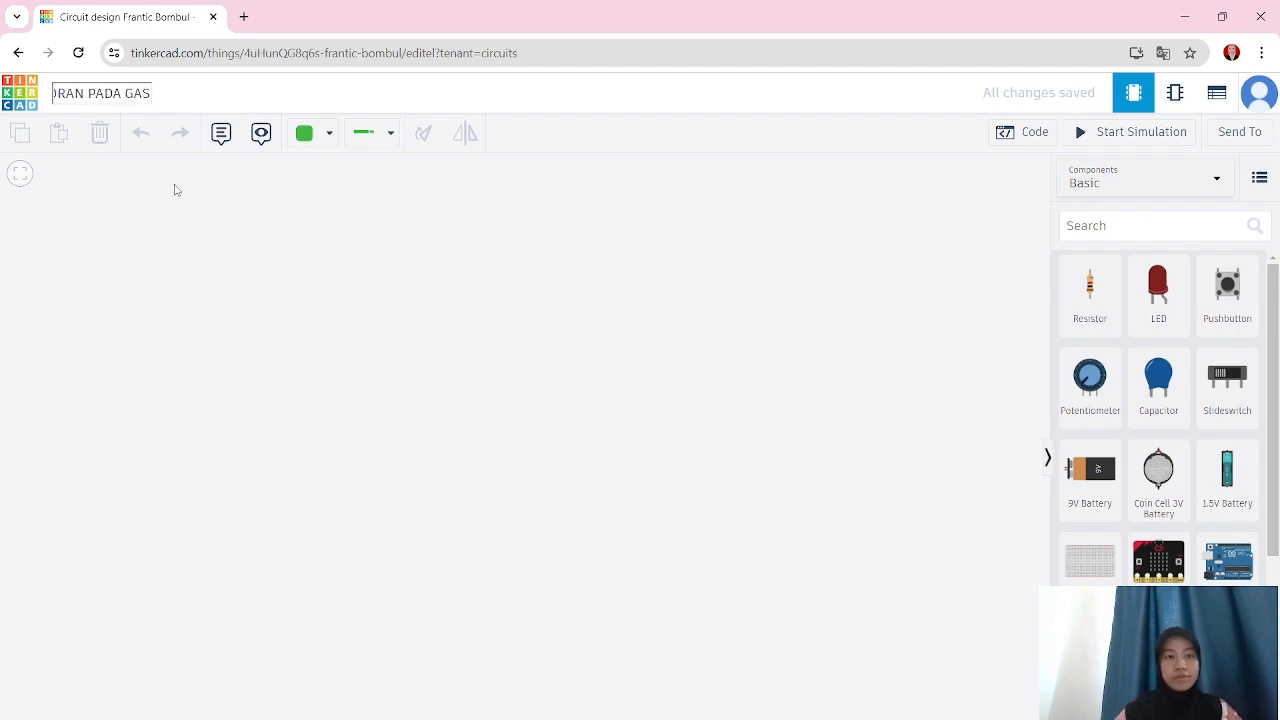
pyautogui.press('Escape')
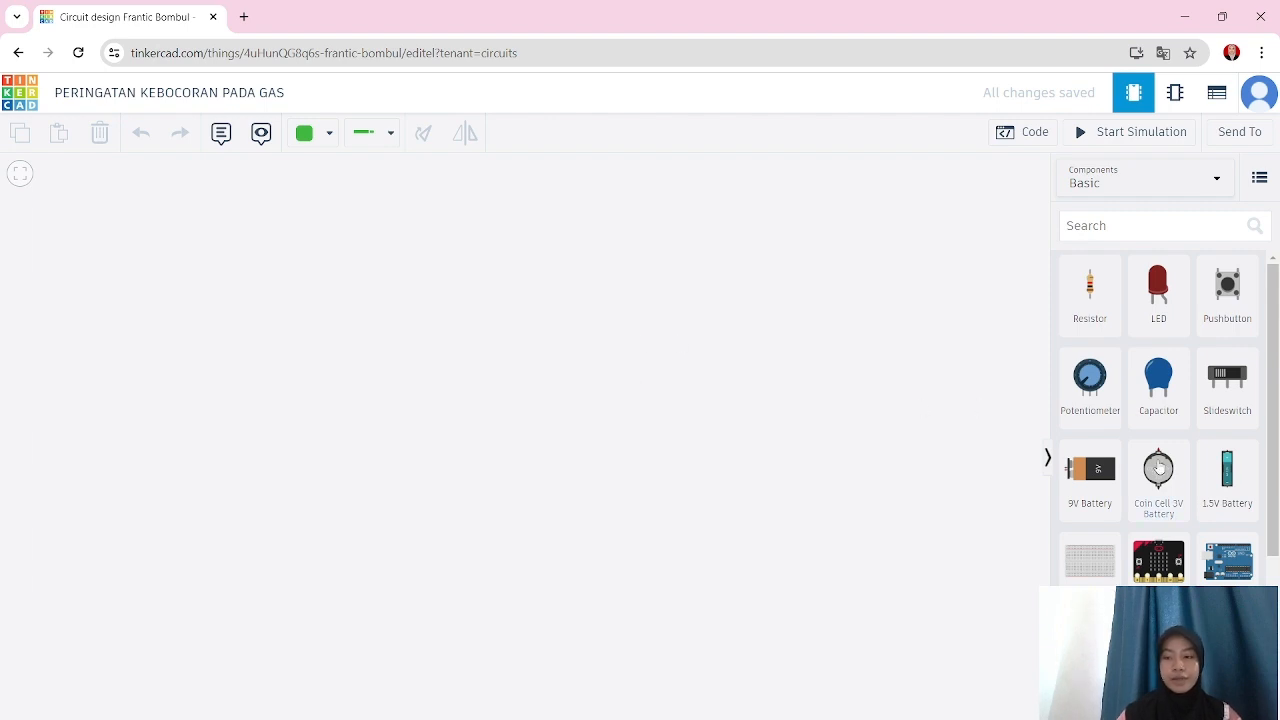
# - Add an Arduino Uno, an LCD 16 x 2 (I2C), a gas sensor, red and green LEDs, three resistors, a piezo and a breadboard
pyautogui.moveTo(985, 581); pyautogui.dragTo(520, 611)
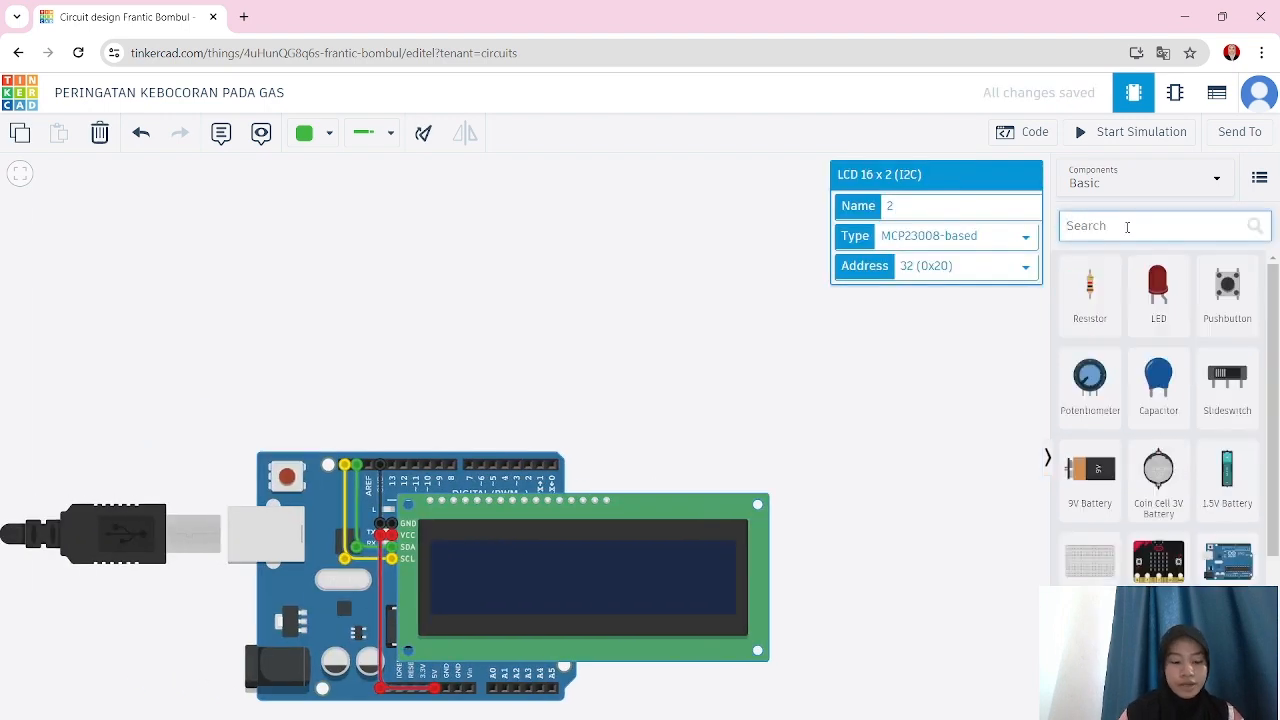
pyautogui.write('MQ')
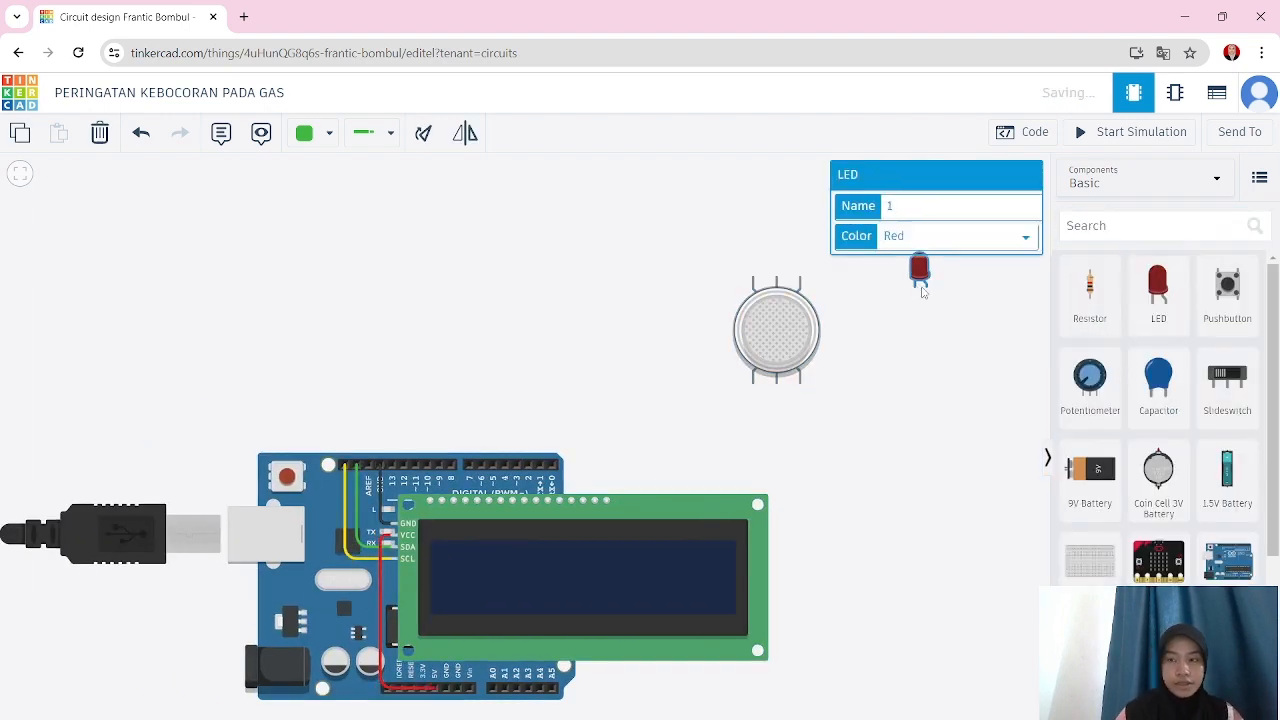
pyautogui.click(1019, 236)
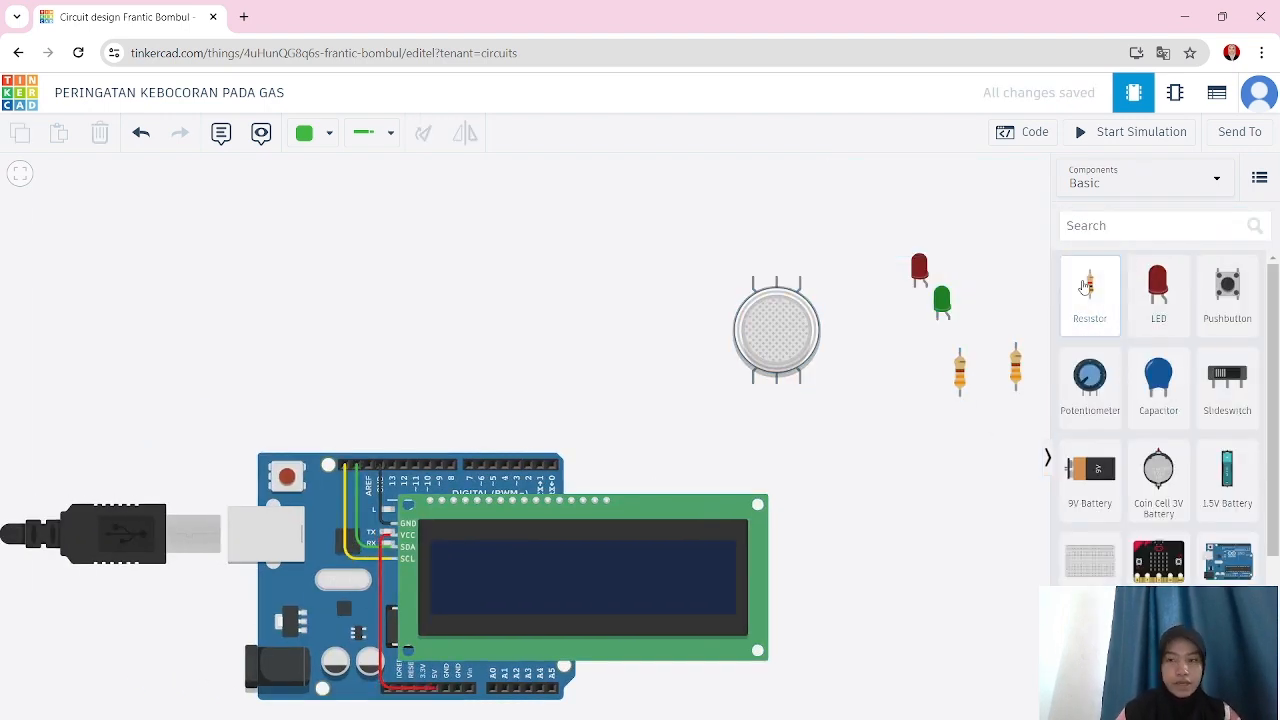
pyautogui.moveTo(1090, 290); pyautogui.dragTo(985, 220)
pyautogui.click(1005, 442)
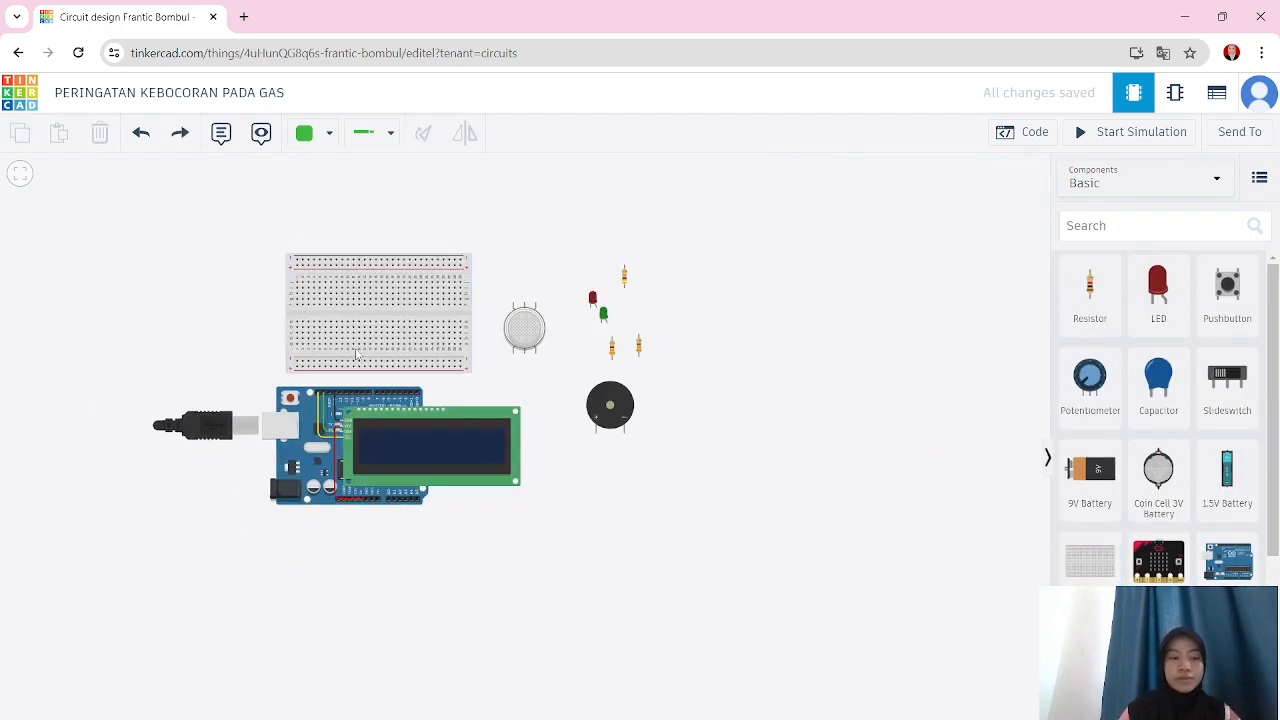
# - Position the breadboard above the Arduino and seat the piezo and the gas sensor at its opposite ends
pyautogui.moveTo(383, 302); pyautogui.dragTo(329, 260)
pyautogui.scroll(2, 335, 251)
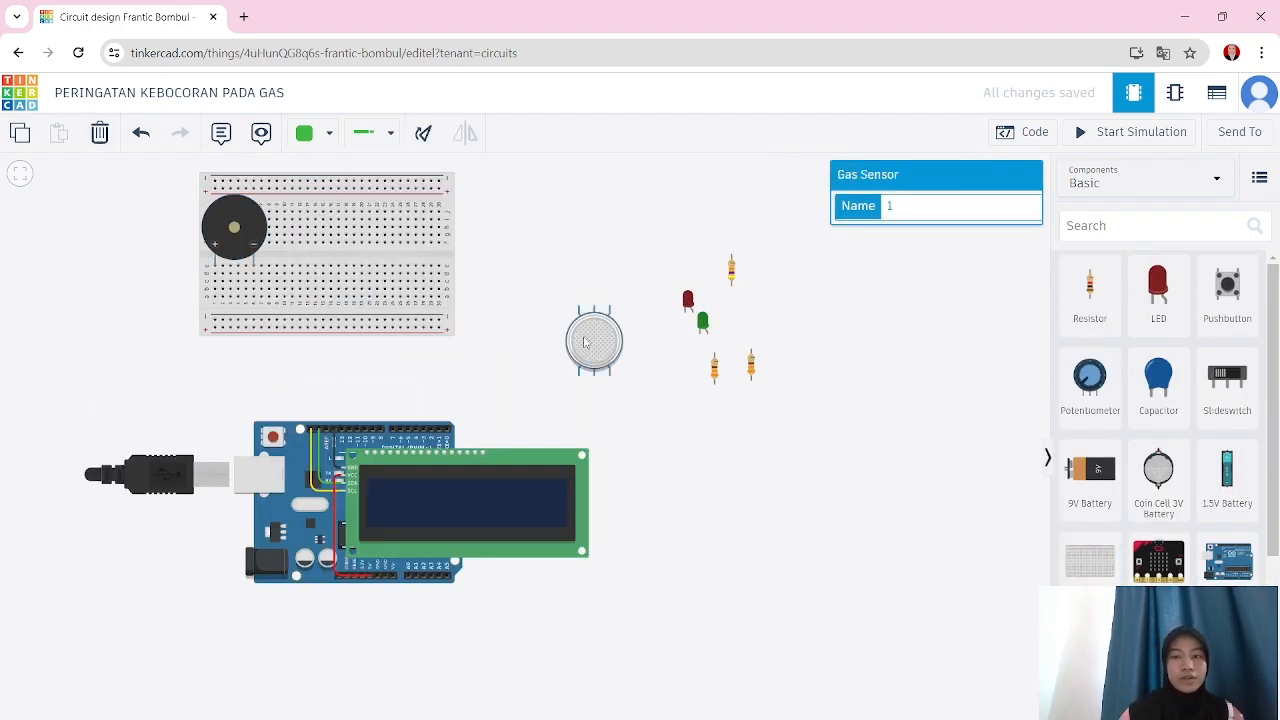
pyautogui.moveTo(586, 343); pyautogui.dragTo(417, 235)
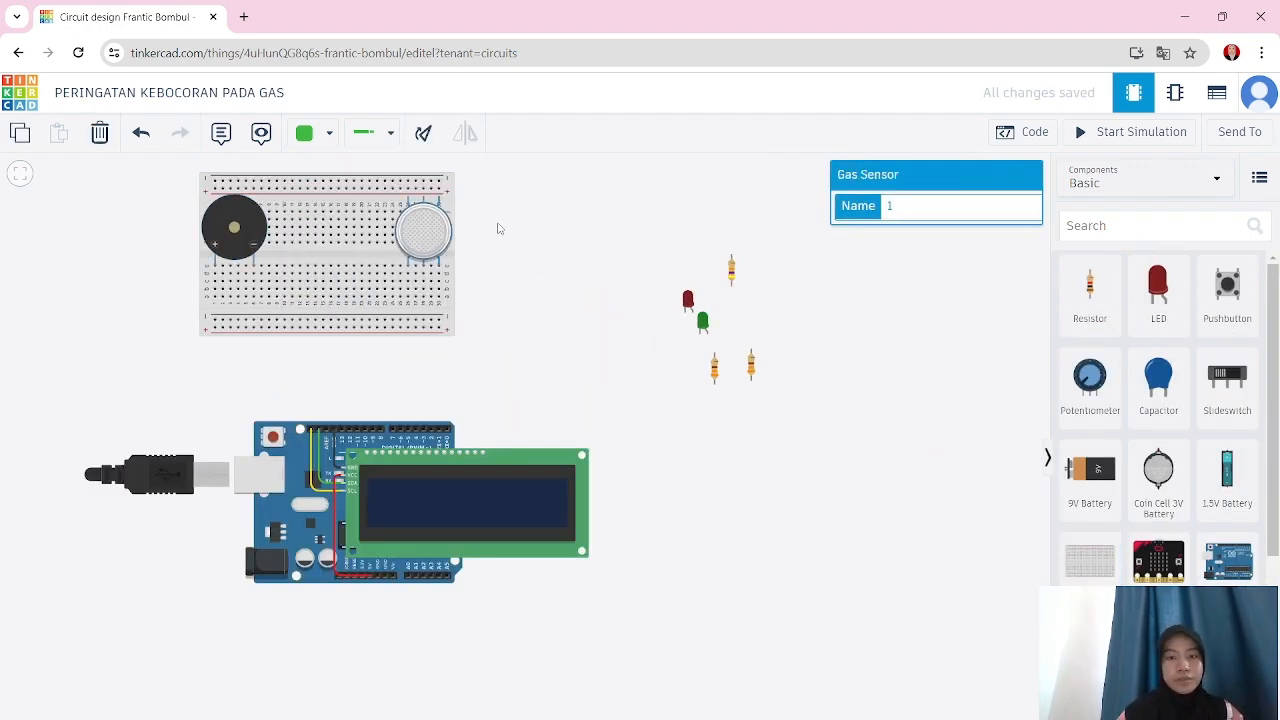
pyautogui.click(500, 229)
# - Seat the green and red LEDs with their resistors mid-breadboard and the 47 kΩ resistor below the gas sensor
pyautogui.click(703, 321)
pyautogui.moveTo(703, 321); pyautogui.dragTo(337, 227)
pyautogui.moveTo(771, 415); pyautogui.dragTo(857, 583)
pyautogui.moveTo(800, 538); pyautogui.dragTo(427, 432)
pyautogui.moveTo(817, 437); pyautogui.dragTo(527, 469)
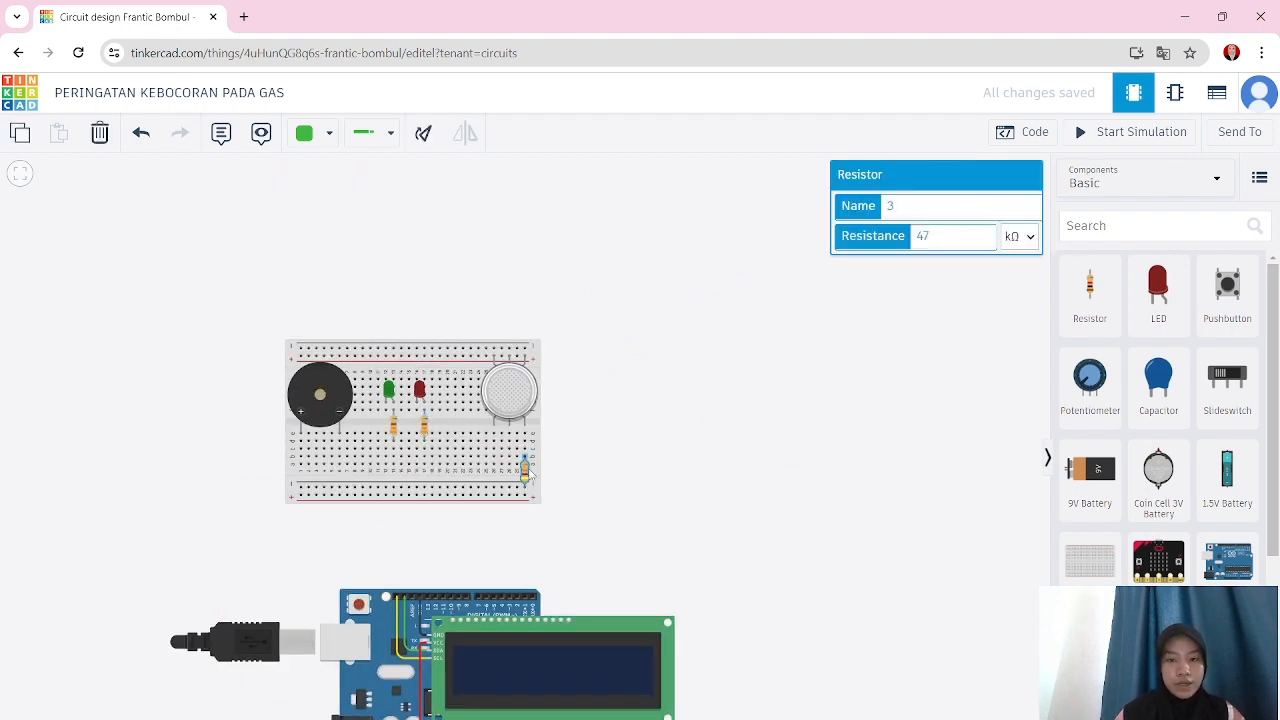
pyautogui.moveTo(620, 385); pyautogui.dragTo(657, 331)
# - Join the upper and lower positive rails with a black wire and the two negative rails with a red wire
pyautogui.click(339, 300)
pyautogui.click(279, 303)
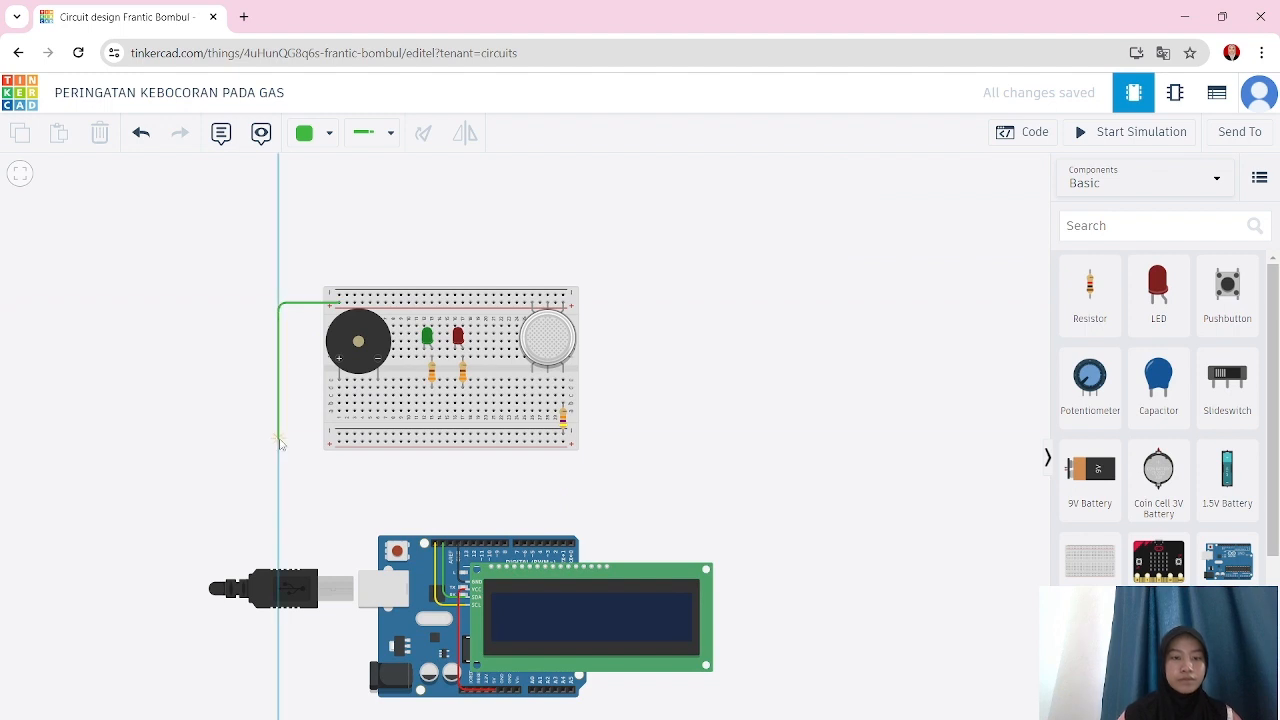
pyautogui.click(279, 441)
pyautogui.click(339, 441)
pyautogui.click(320, 132)
pyautogui.click(310, 165)
pyautogui.click(339, 295)
pyautogui.click(287, 295)
pyautogui.click(287, 436)
pyautogui.click(339, 436)
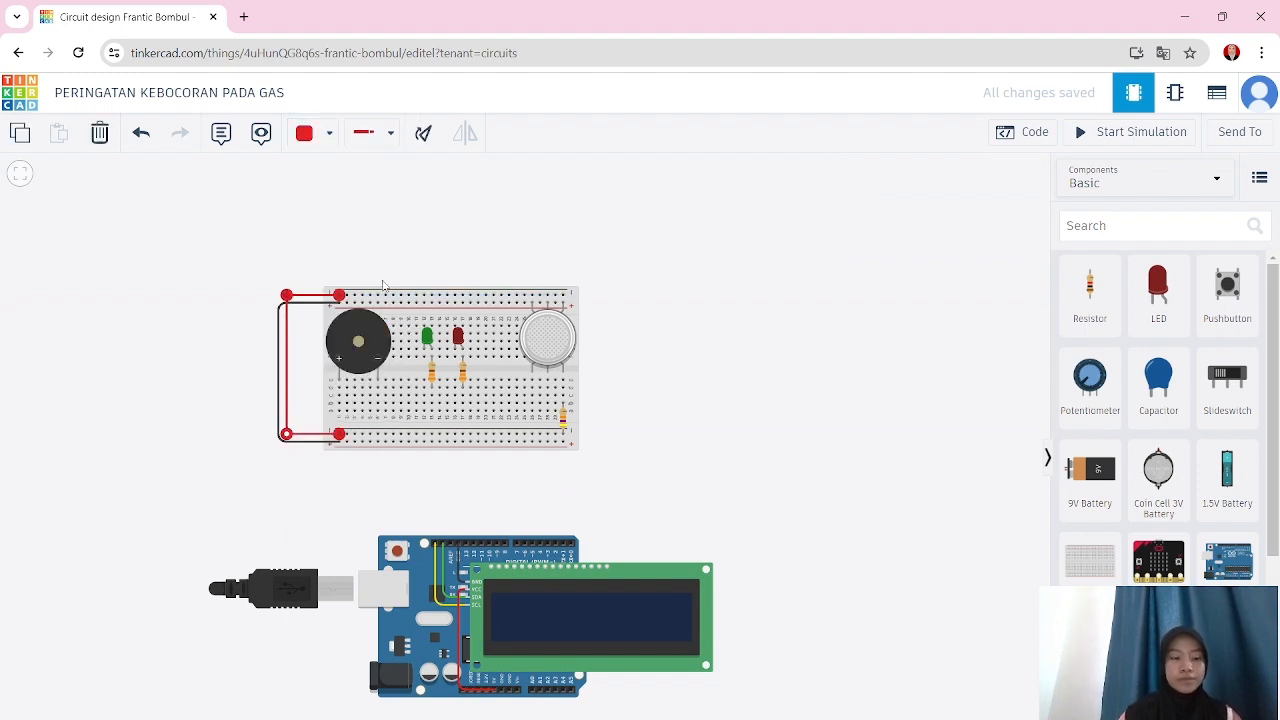
# - Wire the piezo's negative column to the lower negative rail in black and the lower positive rail to the LCD's VCC in red
pyautogui.click(378, 381)
pyautogui.click(378, 586)
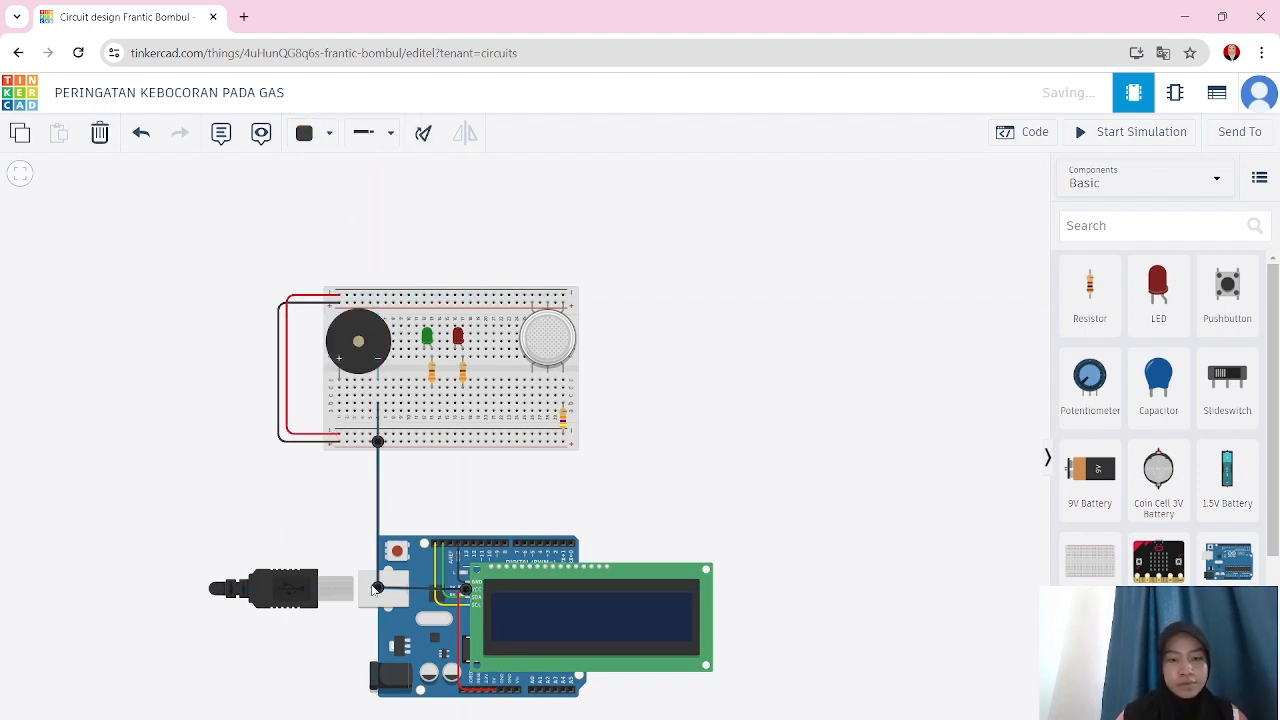
pyautogui.click(457, 585)
# - Connect the piezo's positive column to Arduino digital pin 4 with a light blue wire
pyautogui.click(339, 416)
pyautogui.click(339, 467)
pyautogui.click(540, 467)
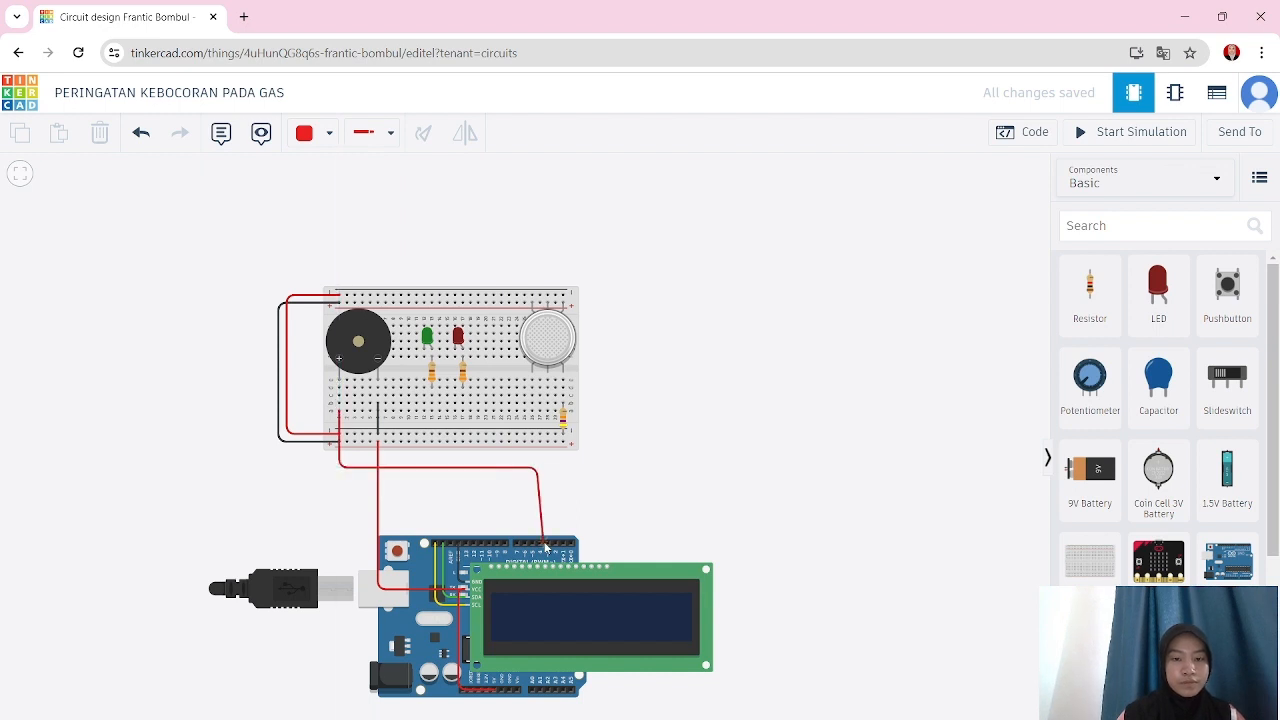
pyautogui.click(540, 543)
pyautogui.click(315, 133)
pyautogui.click(355, 332)
# - Connect the lower negative rail to the LCD's GND pin with a black wire
pyautogui.click(386, 435)
pyautogui.click(386, 570)
pyautogui.click(475, 582)
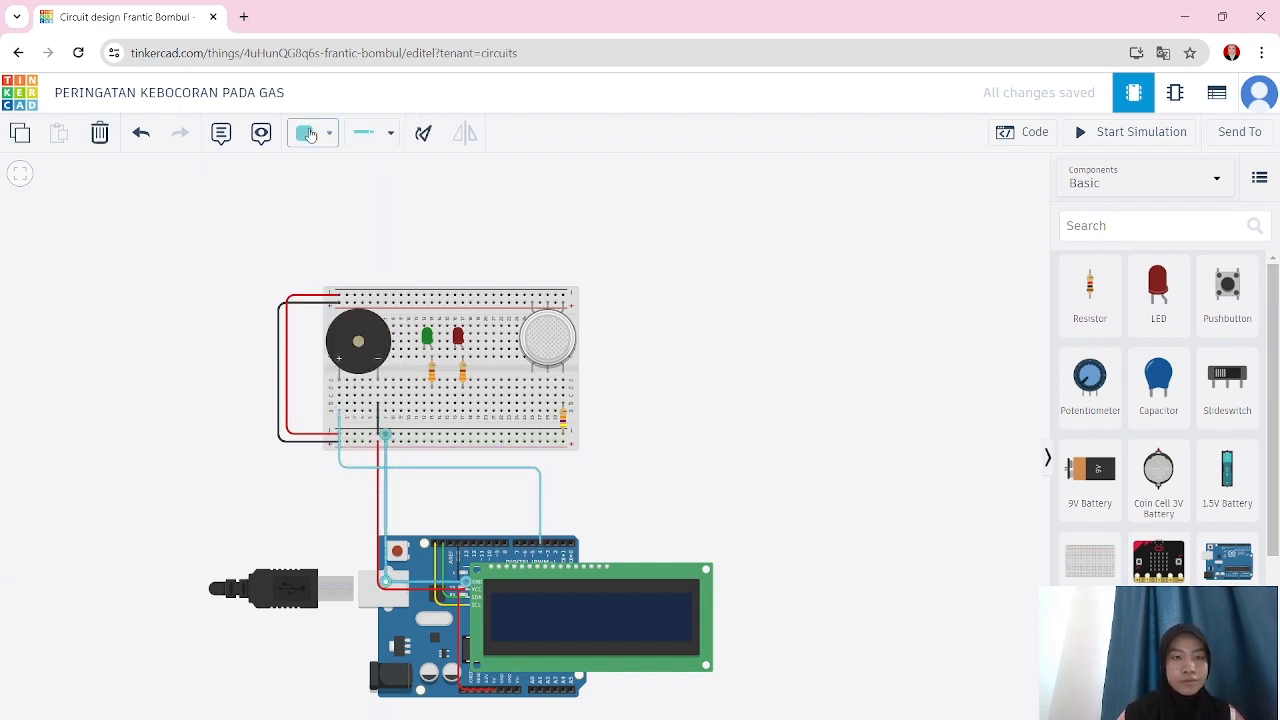
pyautogui.click(315, 133)
pyautogui.click(305, 168)
# - Connect the green LED's cathode column to the lower negative rail with a black wire
pyautogui.click(428, 446)
pyautogui.hotkey('ctrl', 'z')
pyautogui.click(424, 356)
pyautogui.click(424, 434)
pyautogui.click(424, 434)
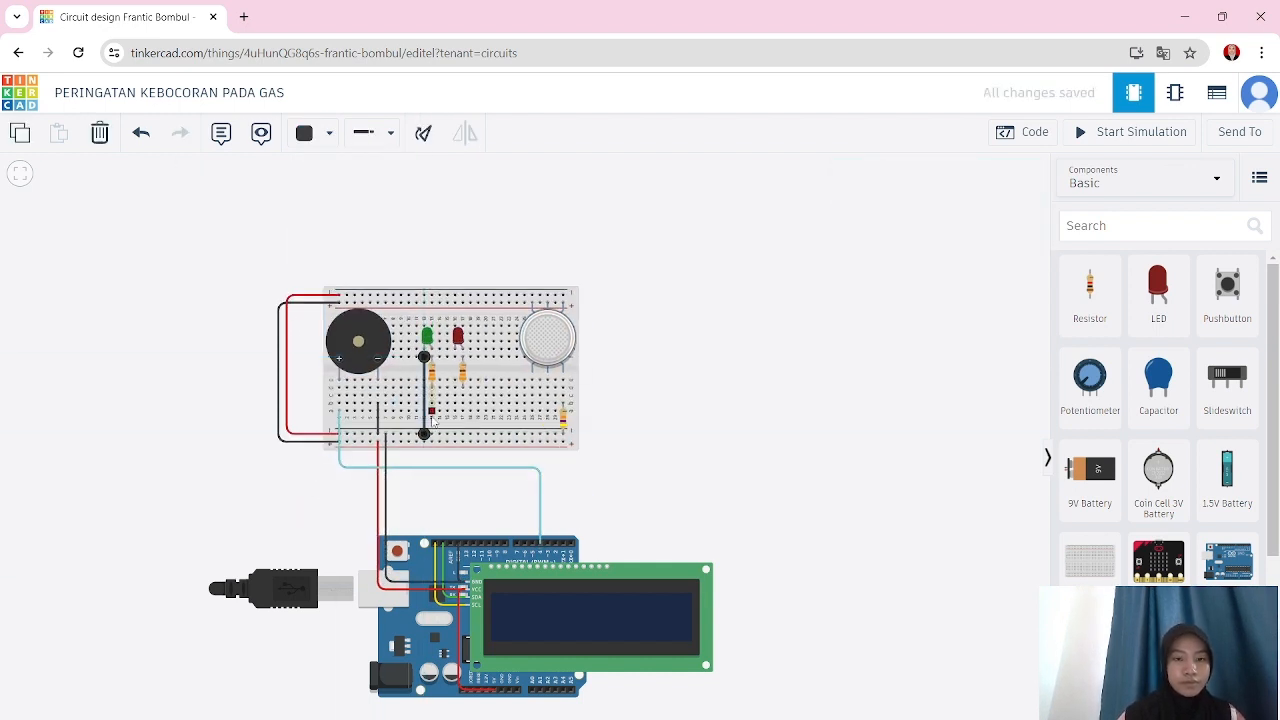
# - Wire the green LED's resistor to Arduino digital pin 3 and colour the wire pink
pyautogui.click(432, 411)
pyautogui.click(432, 473)
pyautogui.click(548, 473)
pyautogui.click(548, 543)
pyautogui.click(315, 133)
pyautogui.click(355, 412)
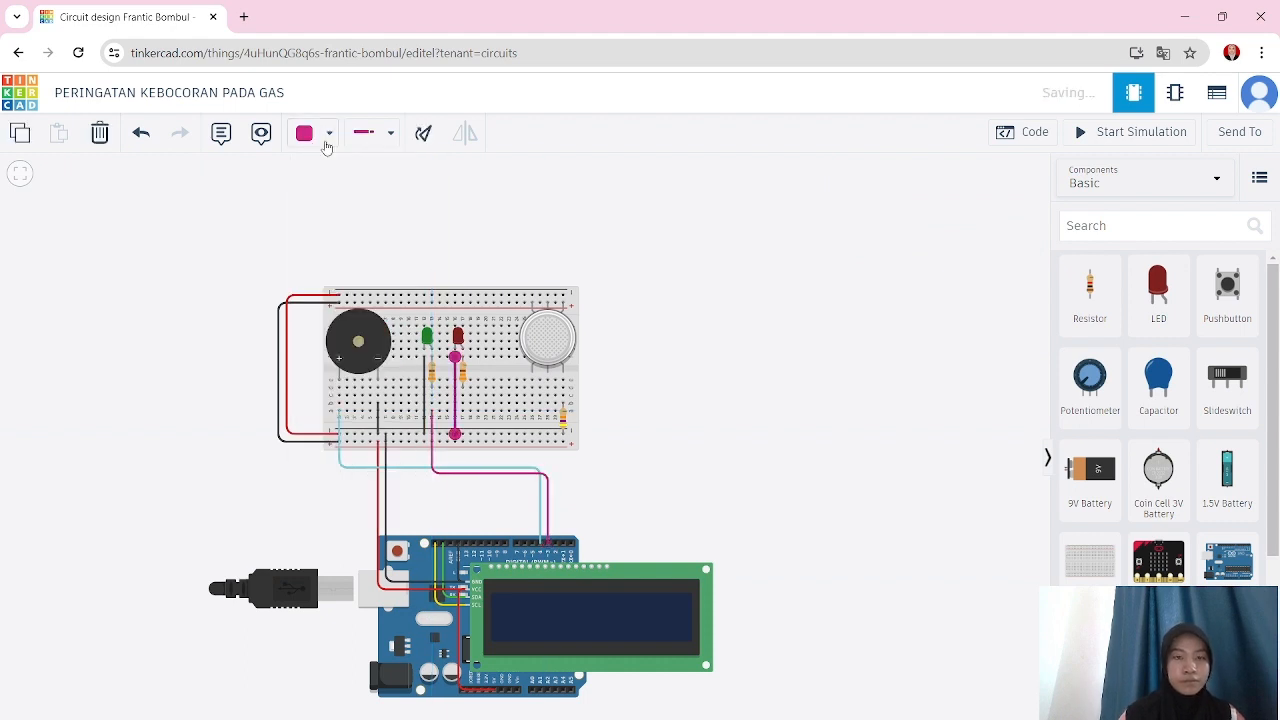
# - Wire the red LED's resistor to Arduino digital pin 2 with a brown wire
pyautogui.click(462, 411)
pyautogui.click(462, 481)
pyautogui.click(553, 481)
pyautogui.click(553, 543)
pyautogui.moveTo(554, 481); pyautogui.dragTo(556, 481)
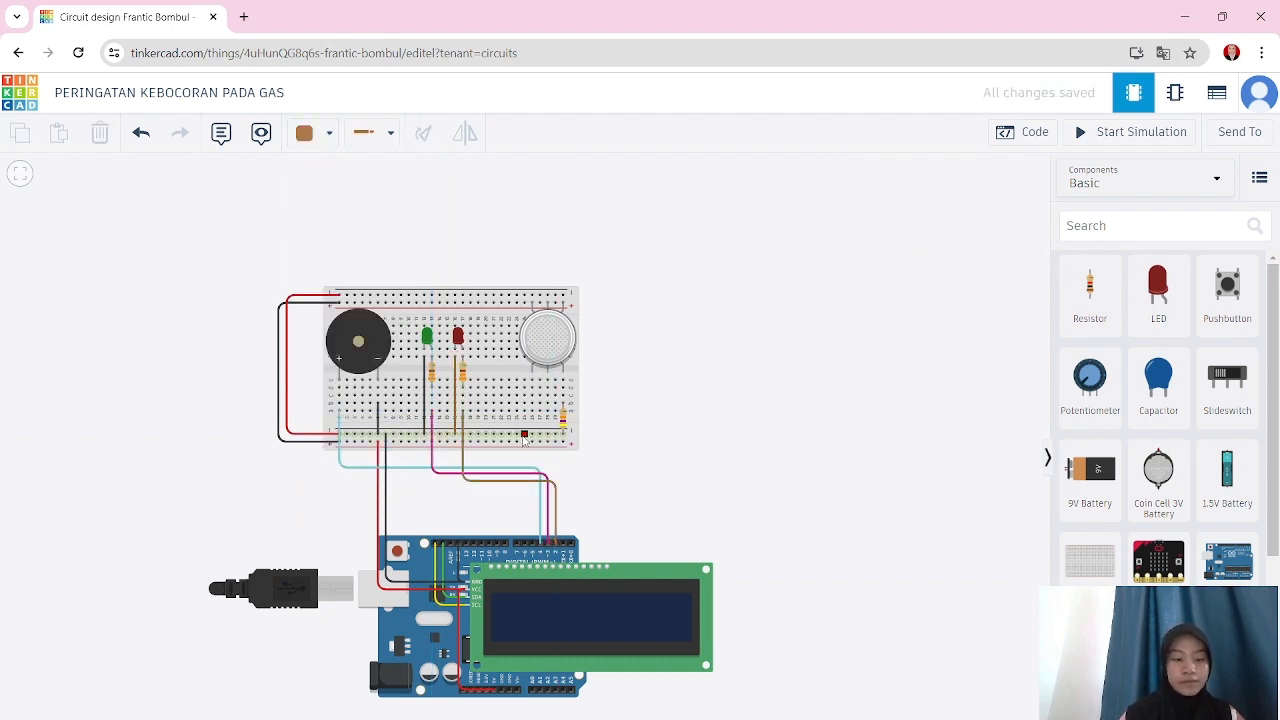
# - Add yellow wires from the gas sensor's three lower pins: one across the breadboard gap, one to the lower negative rail, one to the resistor
pyautogui.click(532, 372)
pyautogui.click(532, 380)
pyautogui.click(315, 133)
pyautogui.click(305, 262)
pyautogui.click(548, 372)
pyautogui.click(548, 434)
pyautogui.click(563, 373)
pyautogui.click(563, 404)
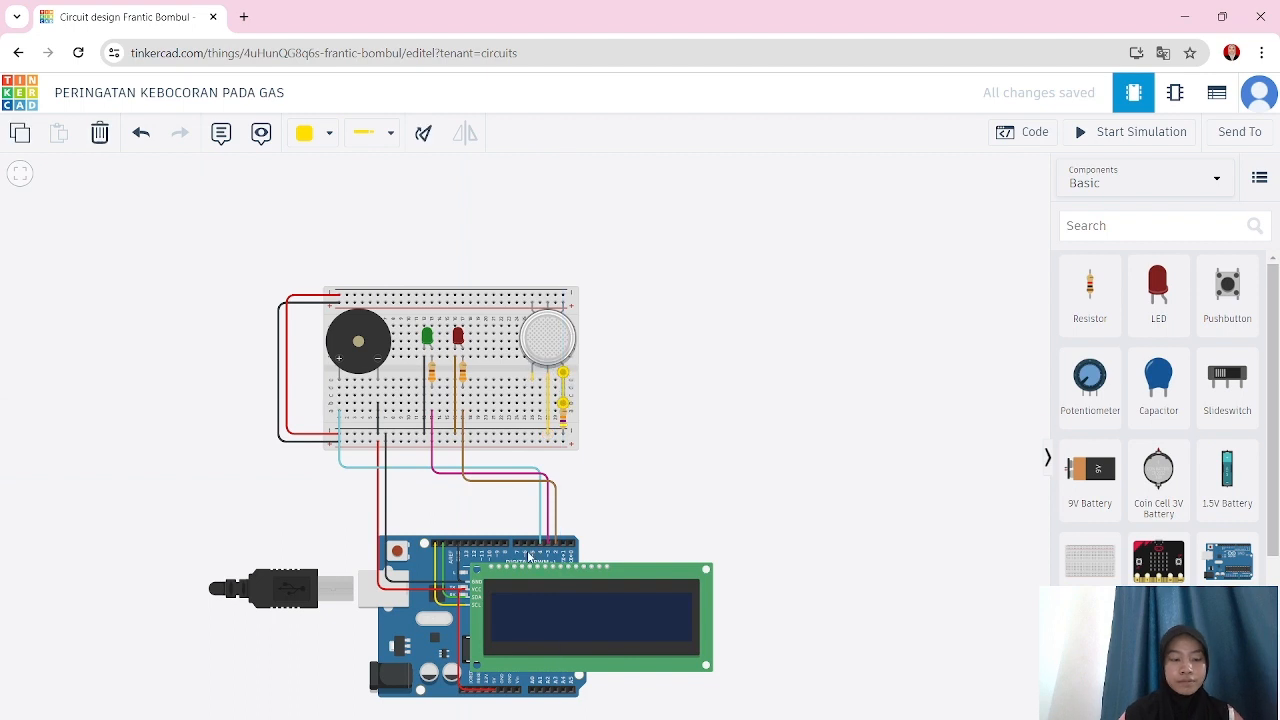
# - Connect the gas sensor's first lower pin column to Arduino analog pin A0 with a yellow wire routed around the LCD
pyautogui.click(532, 411)
pyautogui.click(532, 459)
pyautogui.click(582, 459)
pyautogui.click(588, 705)
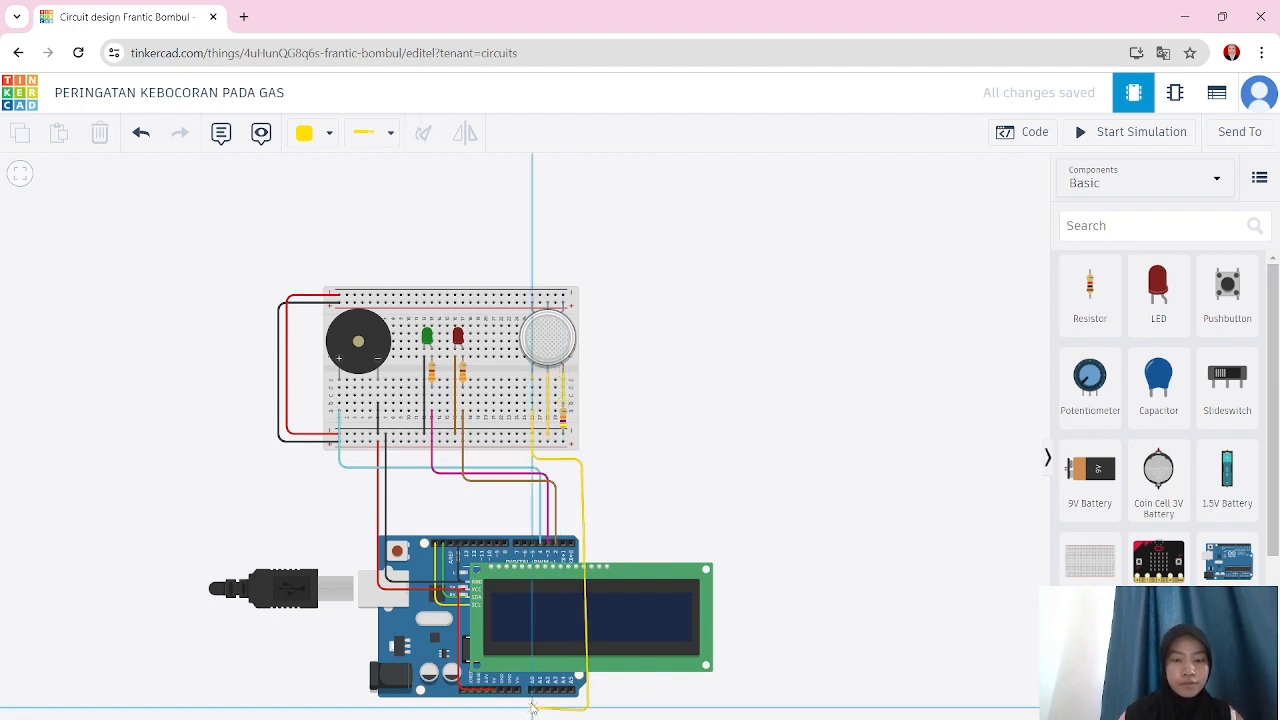
pyautogui.click(532, 690)
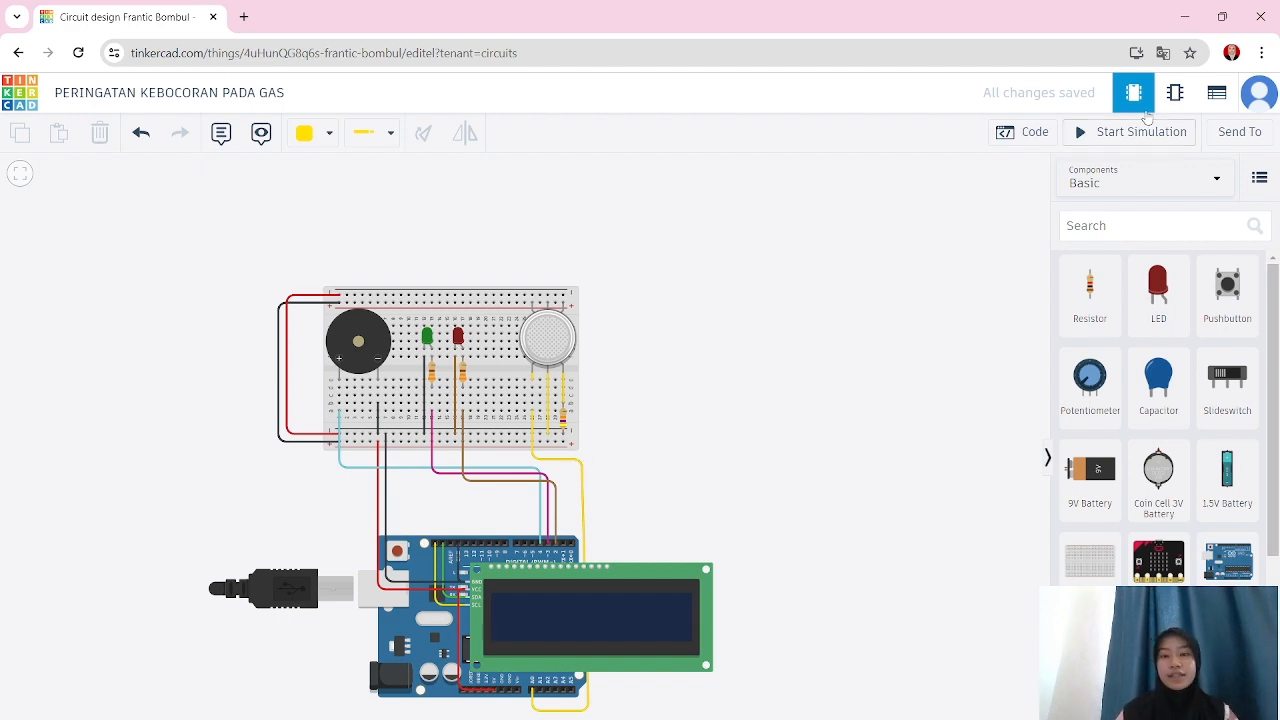
# - Open the Arduino code and switch the editor from Blocks to Text, accepting the loss of the blocks
pyautogui.click(1028, 131)
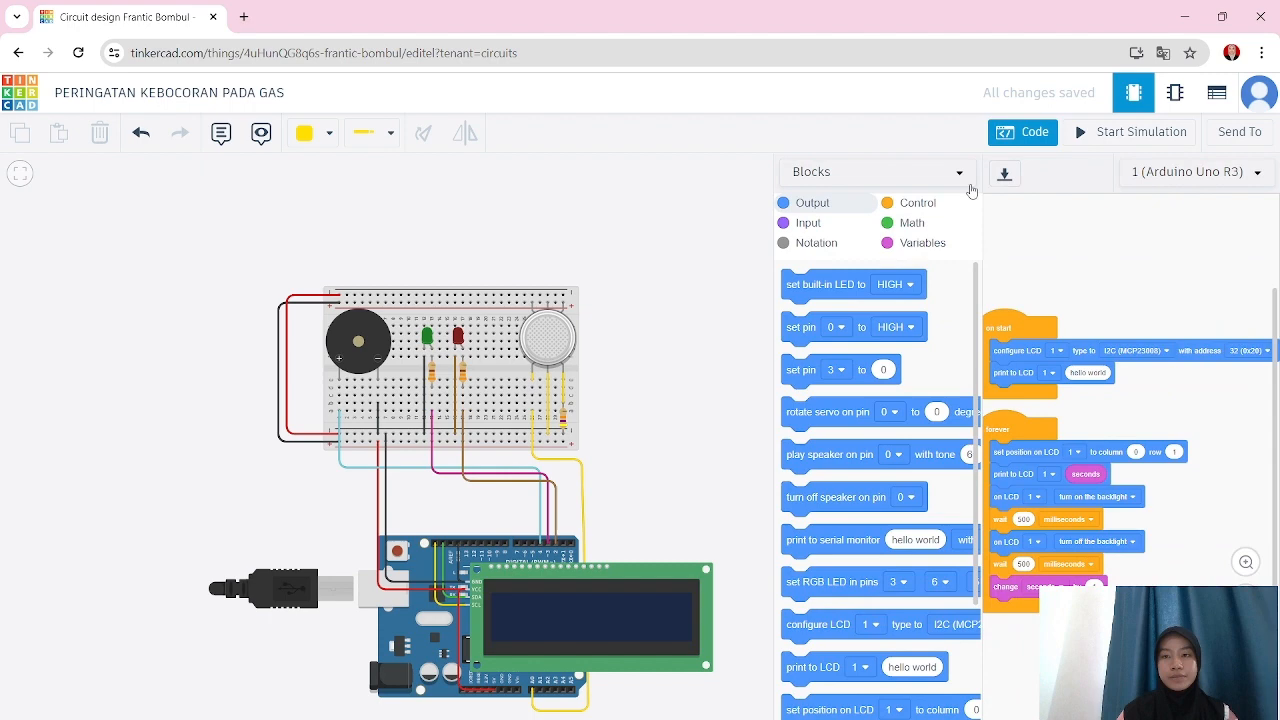
pyautogui.click(858, 180)
pyautogui.click(818, 240)
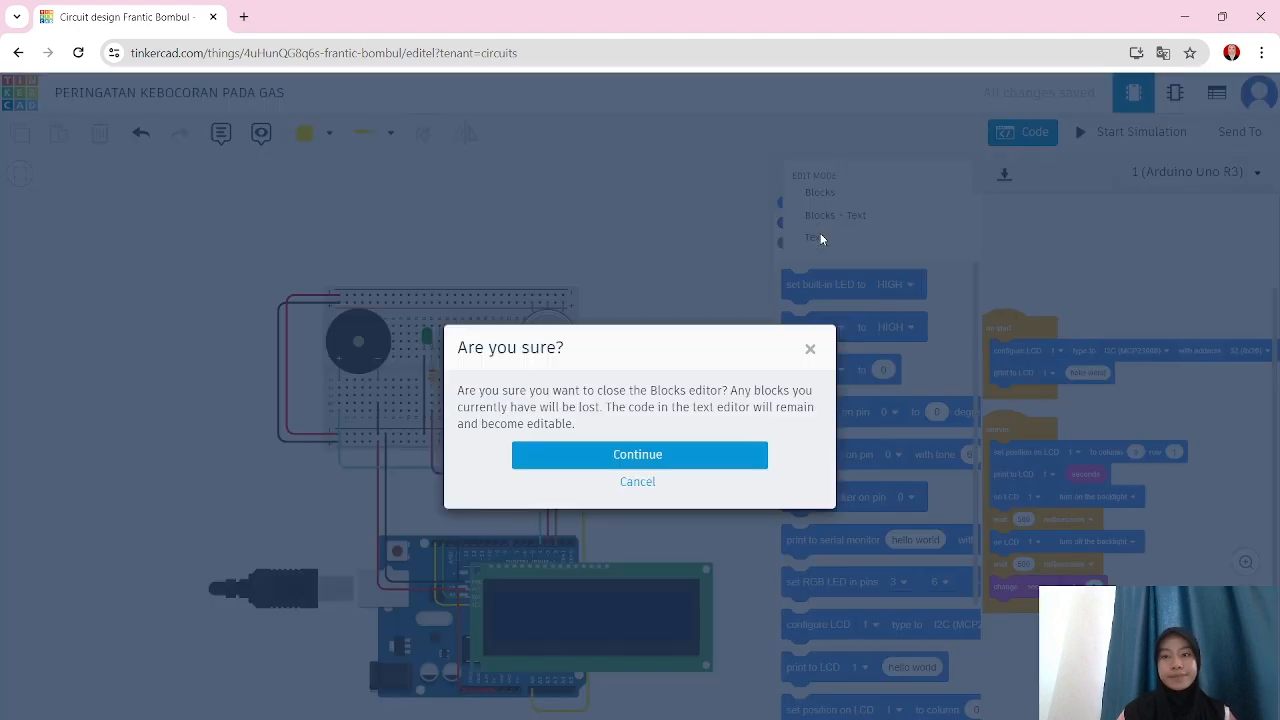
pyautogui.click(729, 458)
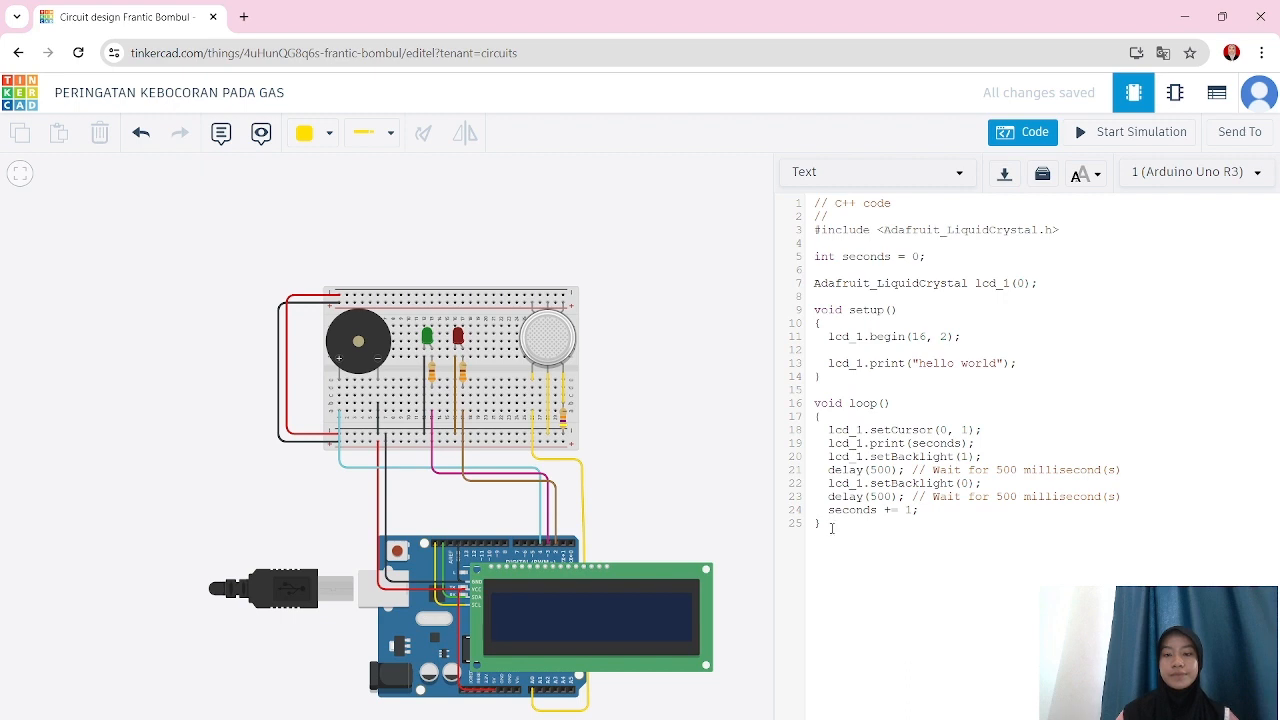
# - Replace the whole default sketch with the copied gas leak program that uses Sensor_gas, LED_MERAH, LED_HIJAU and buzzer
pyautogui.moveTo(831, 528); pyautogui.dragTo(816, 201)
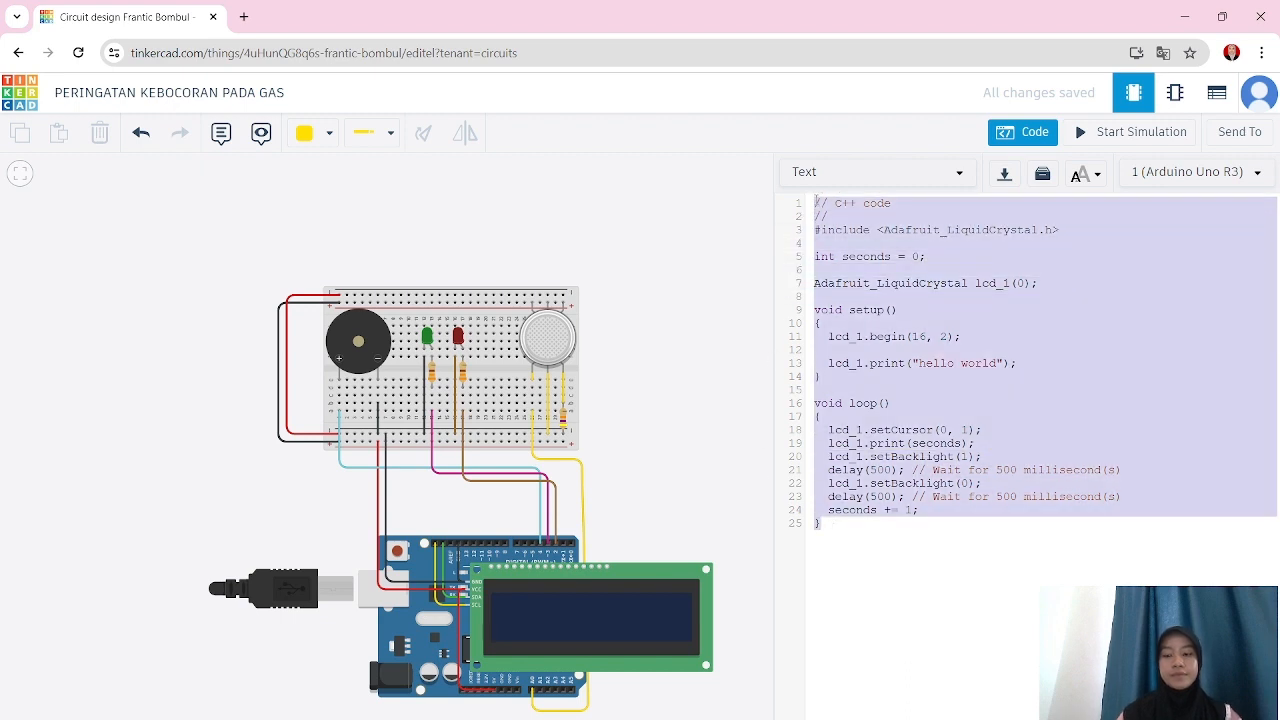
pyautogui.press('BackSpace')
pyautogui.hotkey('ctrl', 'v')
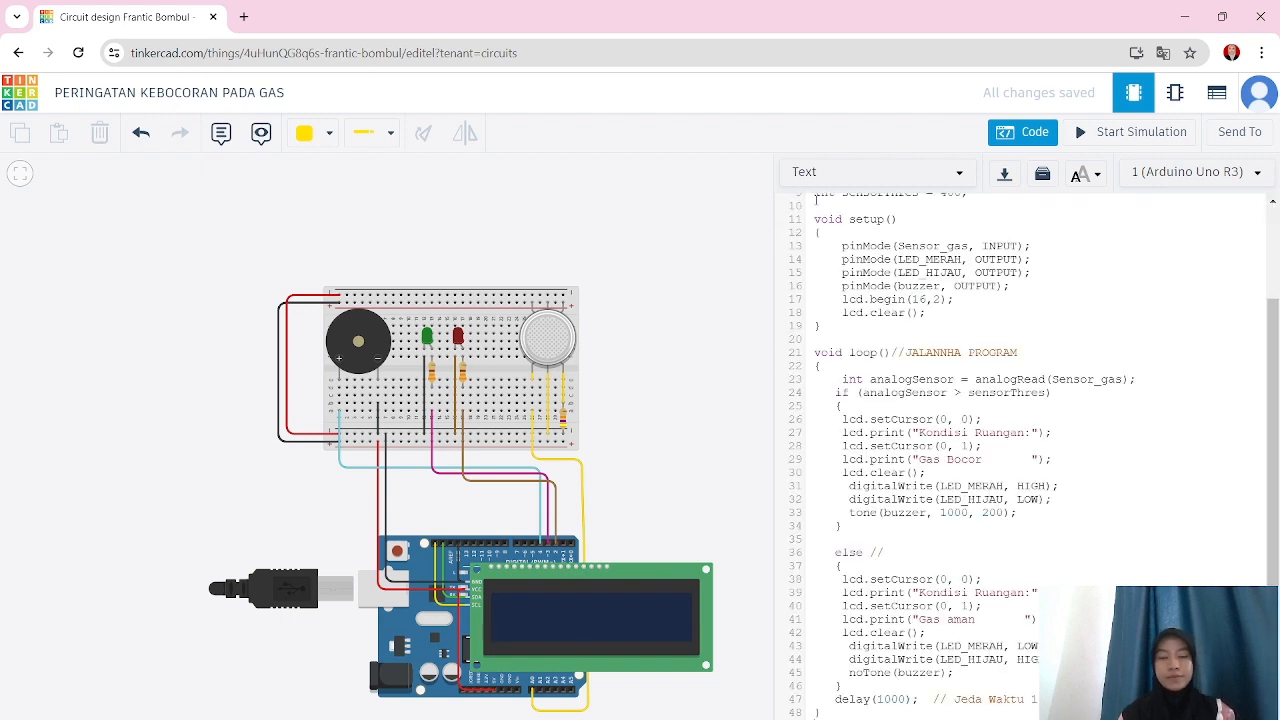
# - Run the gas leak simulation, check the LEDs, buzzer and LCD text, and stop it
pyautogui.click(1102, 140)
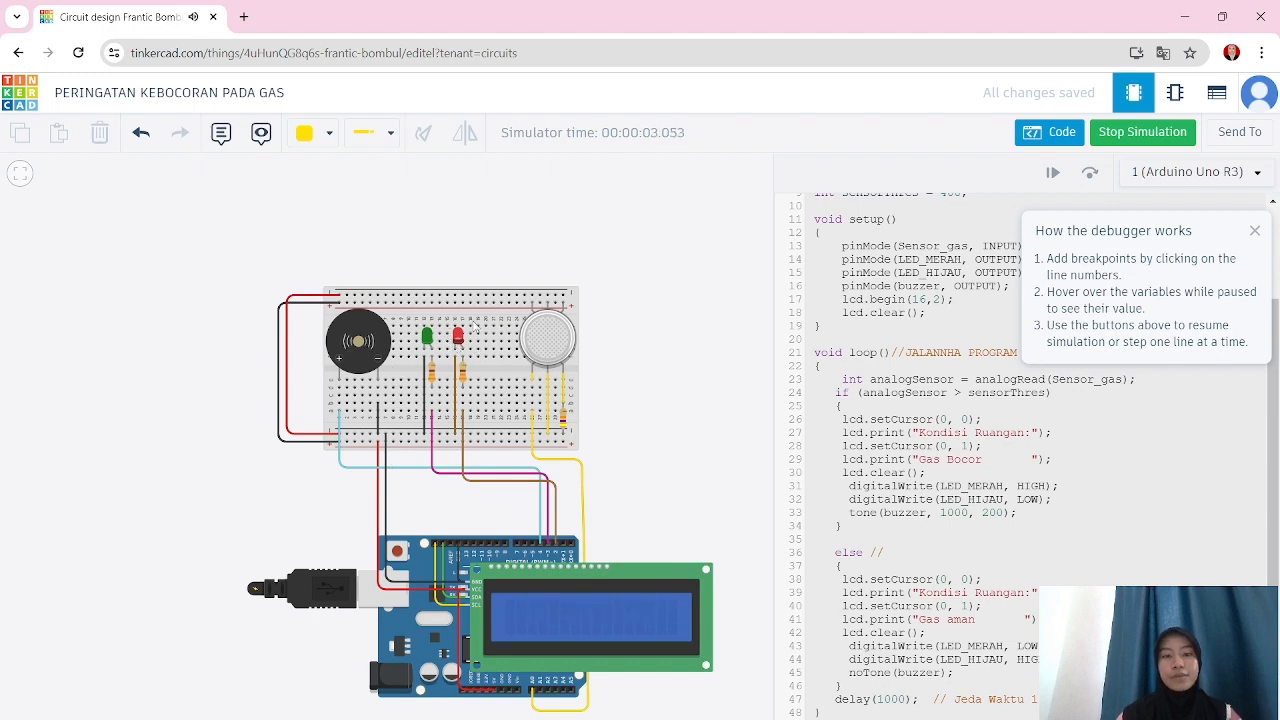
pyautogui.scroll(5, 455, 328)
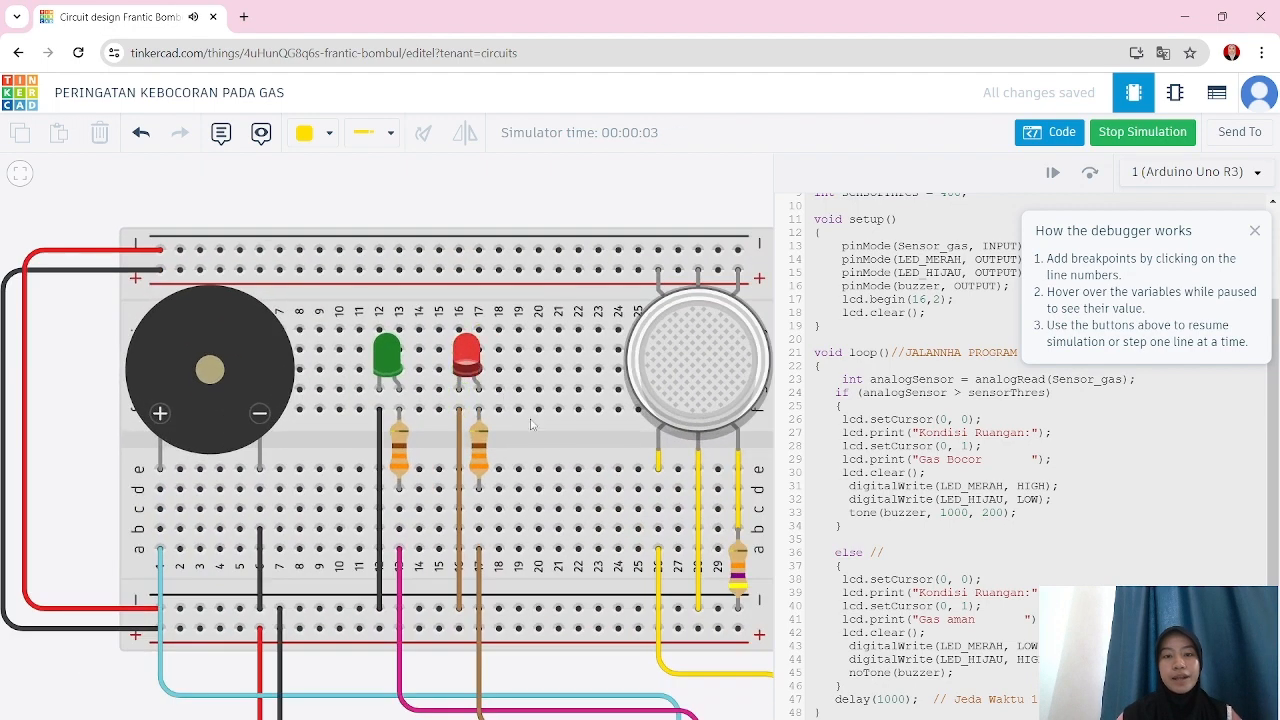
pyautogui.scroll(-5, 555, 293)
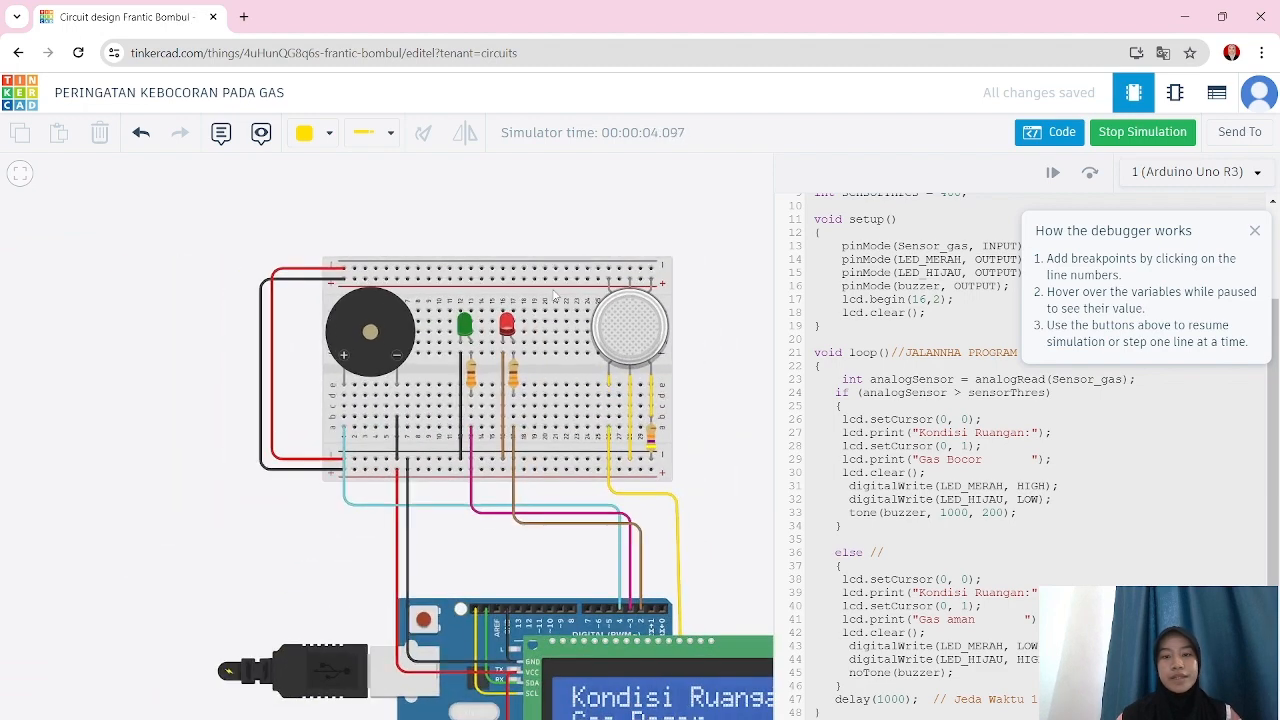
pyautogui.scroll(-3, 616, 278)
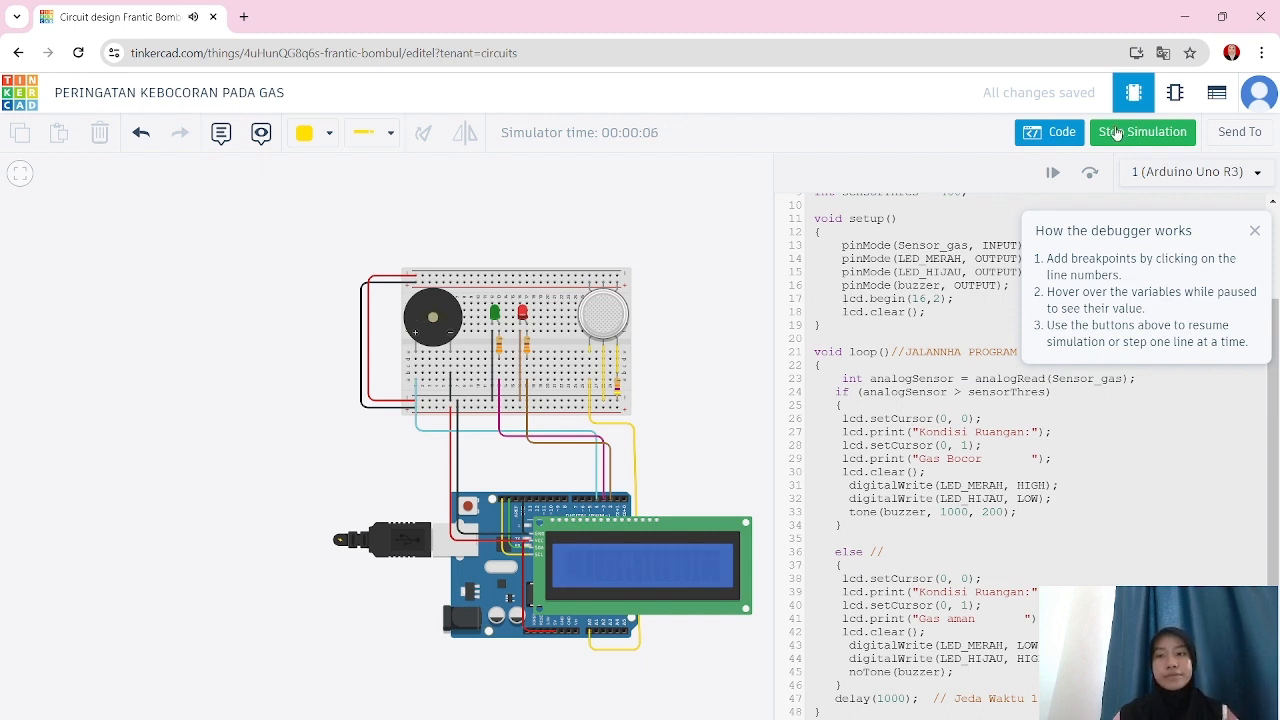
pyautogui.click(1117, 132)
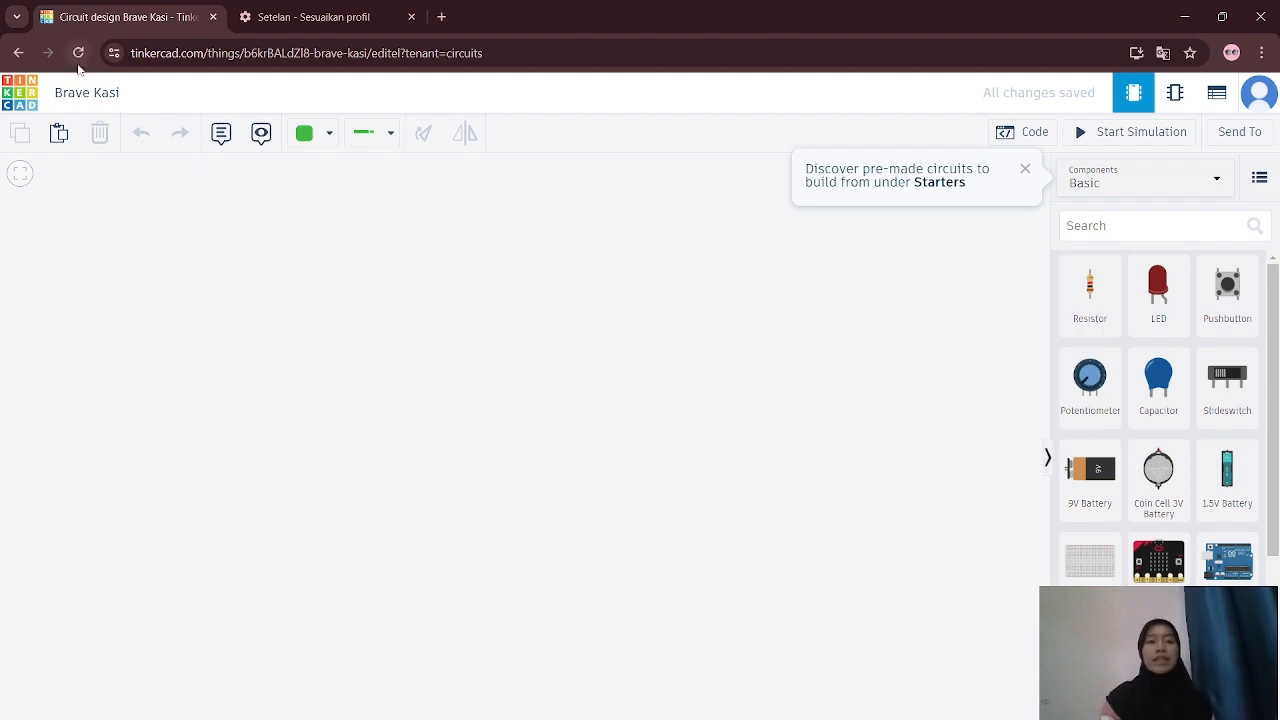
# - Rename the new empty circuit design as SISTEM ALARM PARKIR
pyautogui.click(110, 92)
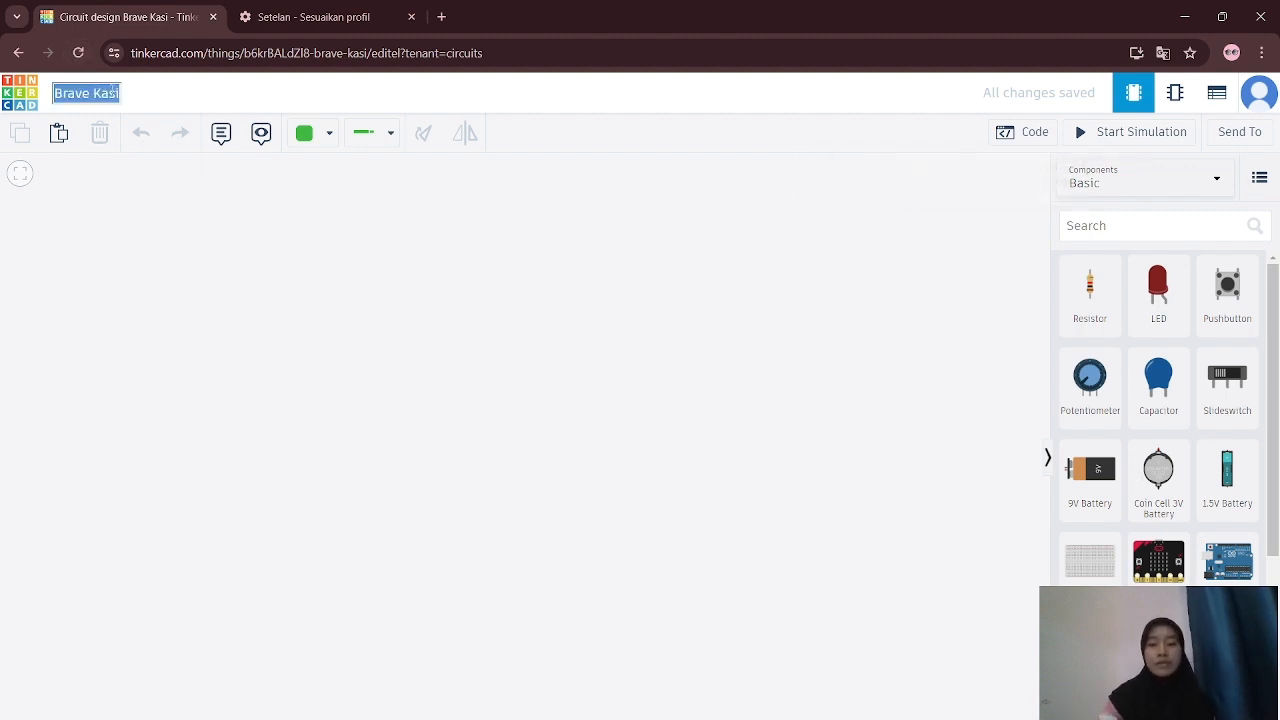
pyautogui.press('BackSpace')
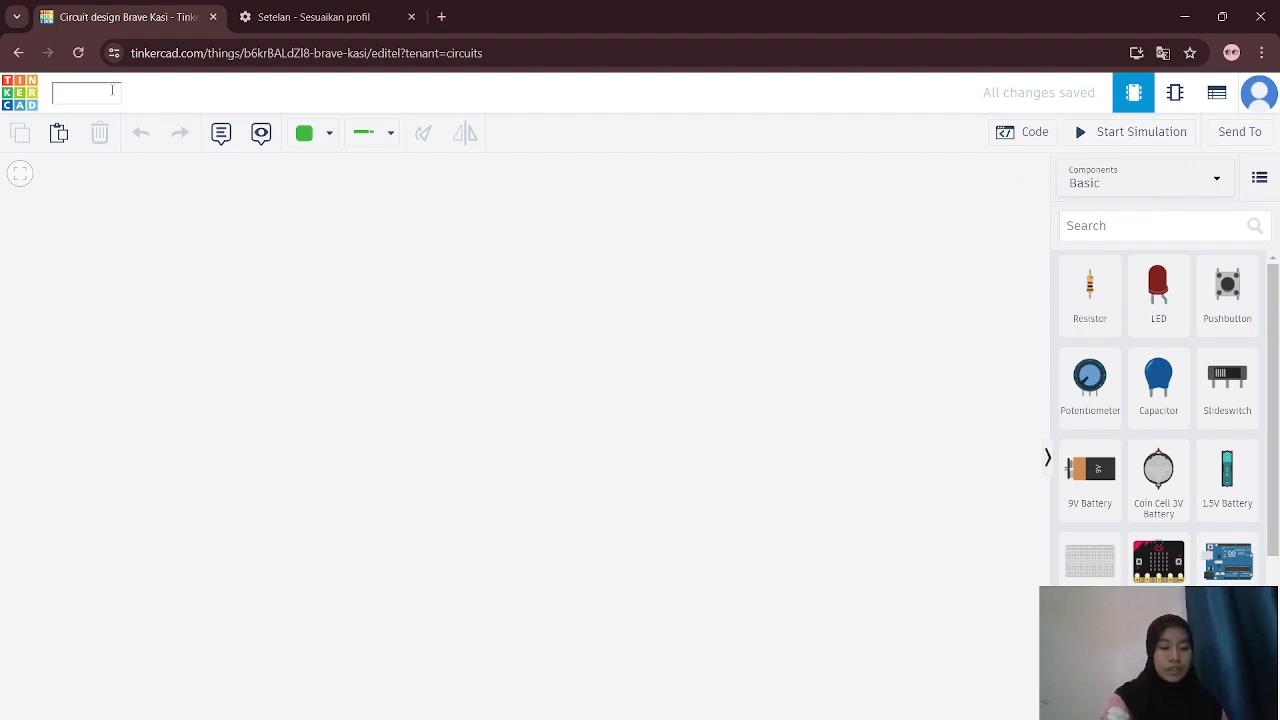
pyautogui.write('SISTEM ')
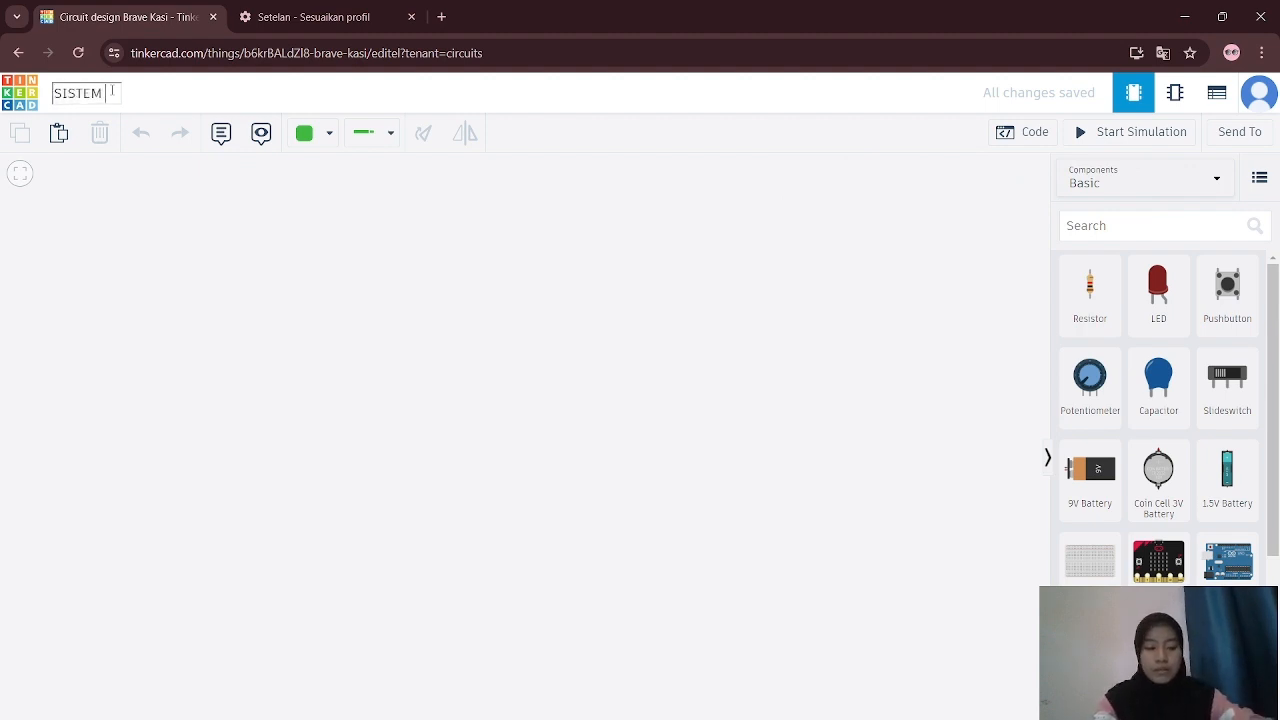
pyautogui.write('ALARM P')
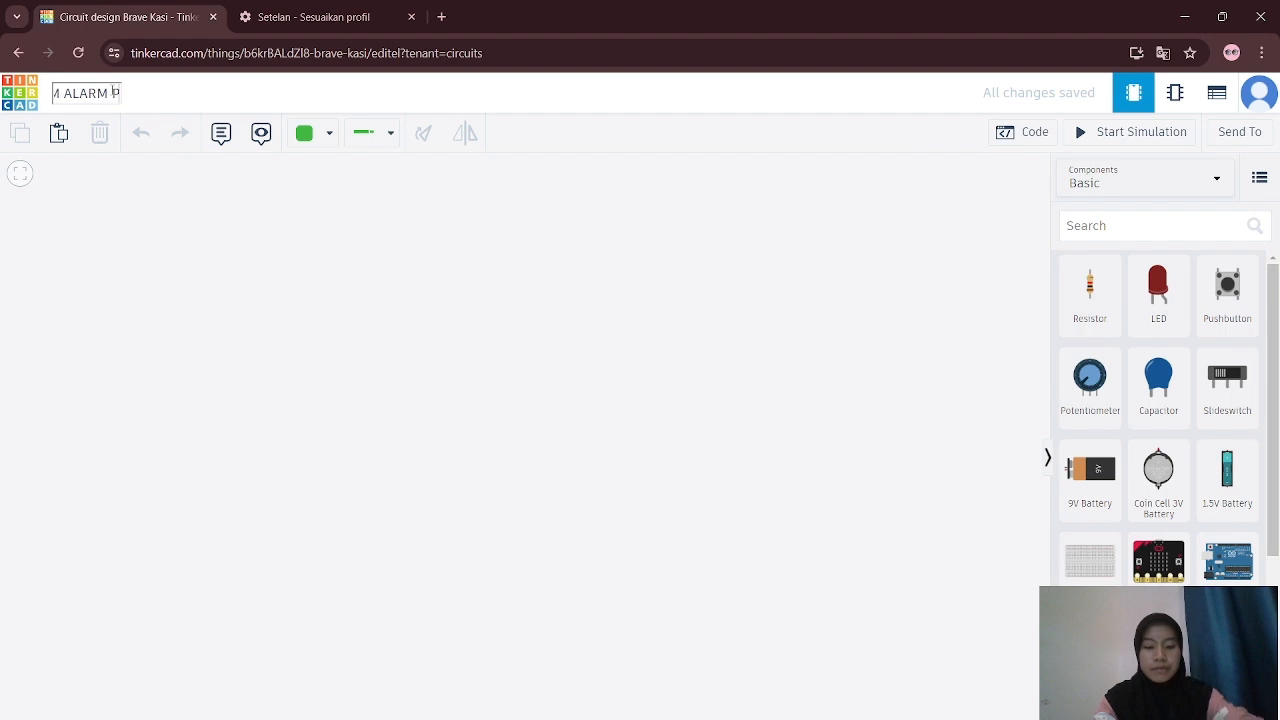
pyautogui.write('S')
pyautogui.press('BackSpace')
pyautogui.write('A')
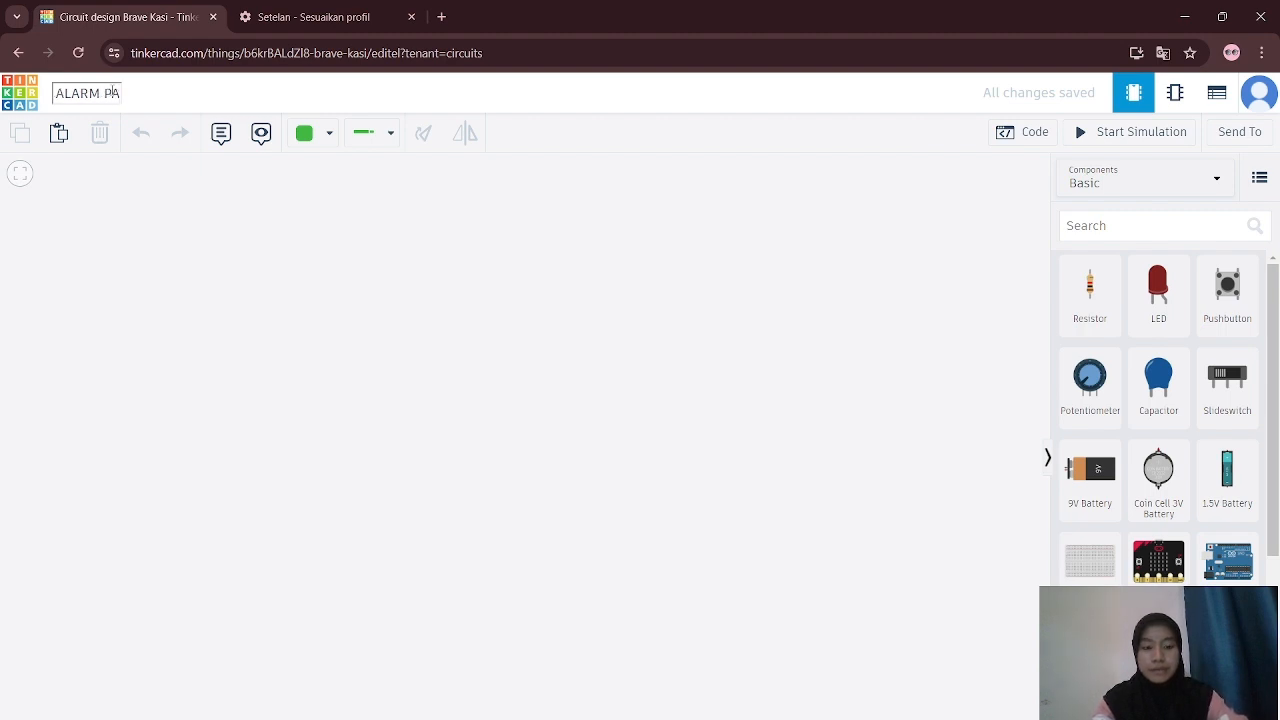
pyautogui.write('RKIR')
pyautogui.click(224, 287)
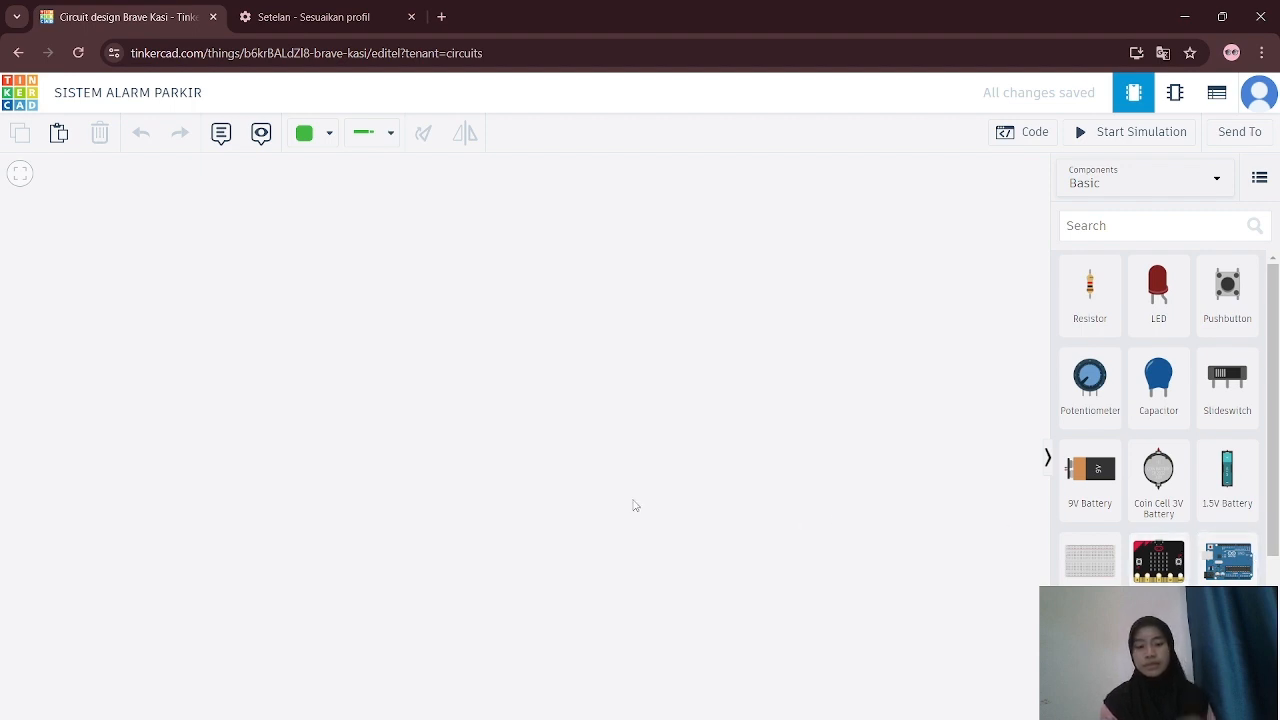
# - Paste the copied parking alarm circuit with Arduino Uno, LCD, potentiometer, piezo and ultrasonic sensor into the empty workspace
pyautogui.hotkey('ctrl', 'v')
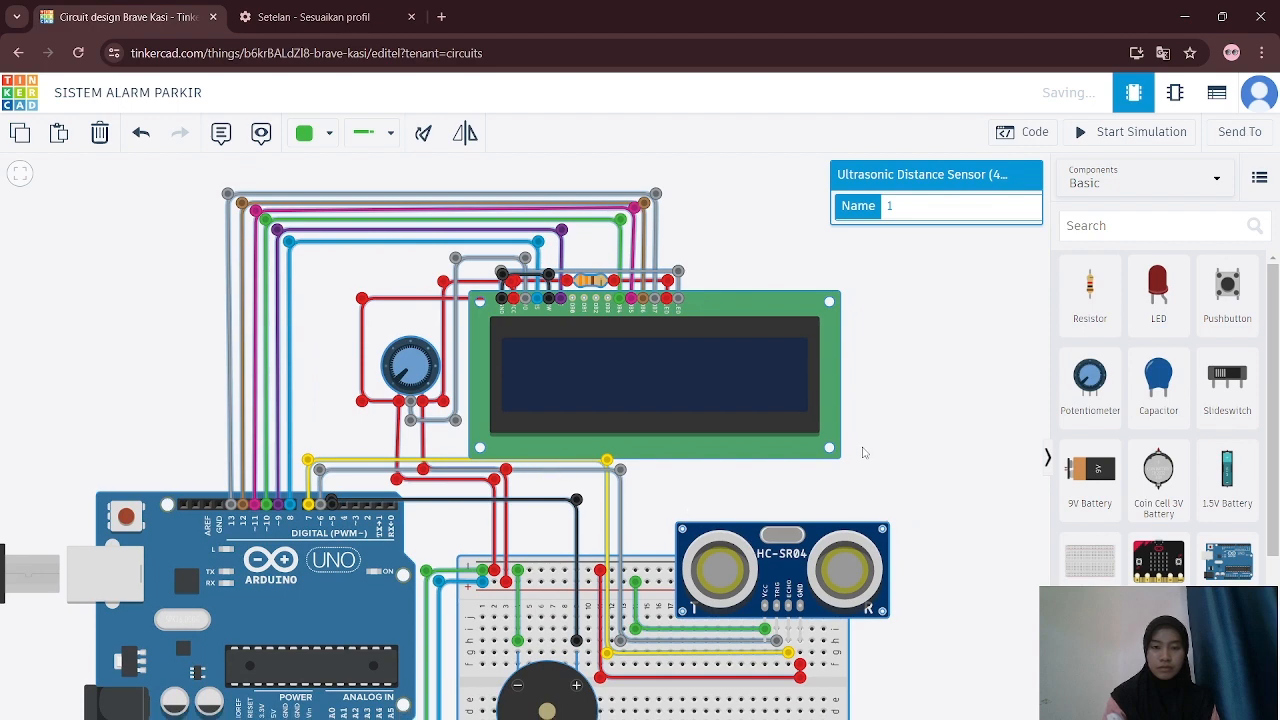
pyautogui.scroll(-2, 865, 452)
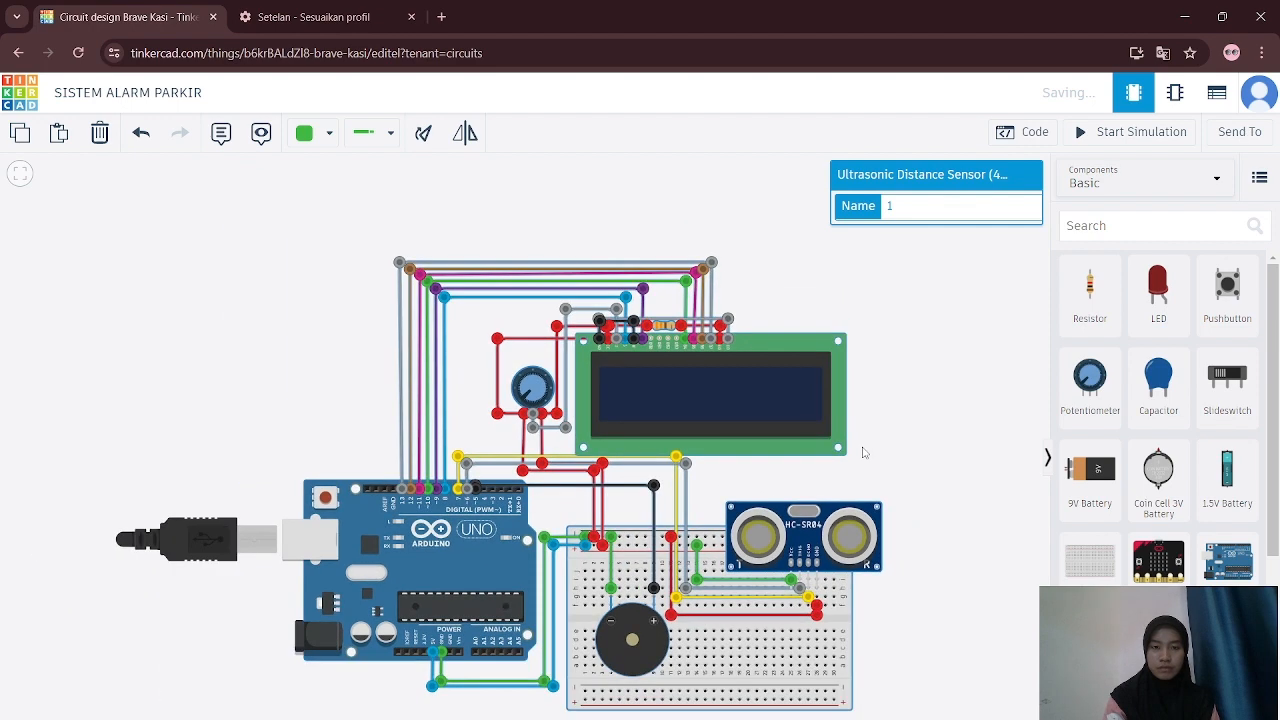
pyautogui.scroll(-1, 881, 450)
pyautogui.moveTo(908, 440); pyautogui.dragTo(825, 475)
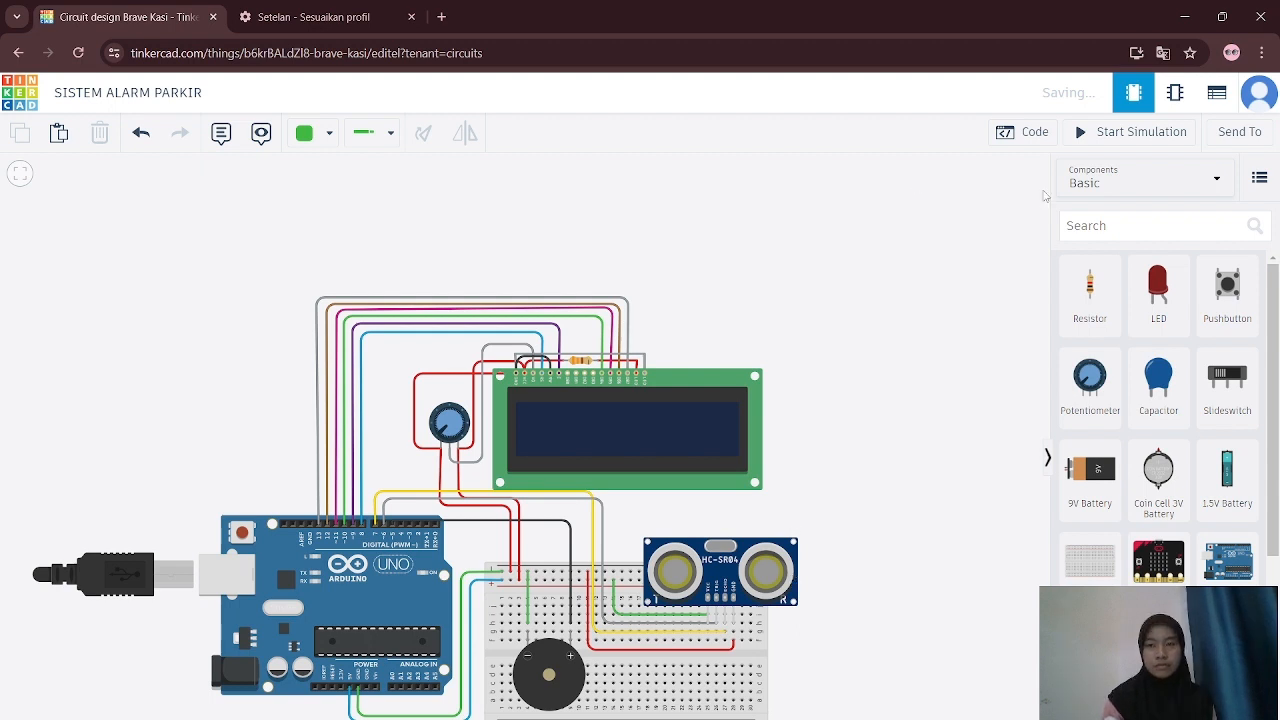
# - Review the ALARM PARKIR MOBIL sketch from setup through the distance conditions, and close the code
pyautogui.click(1027, 141)
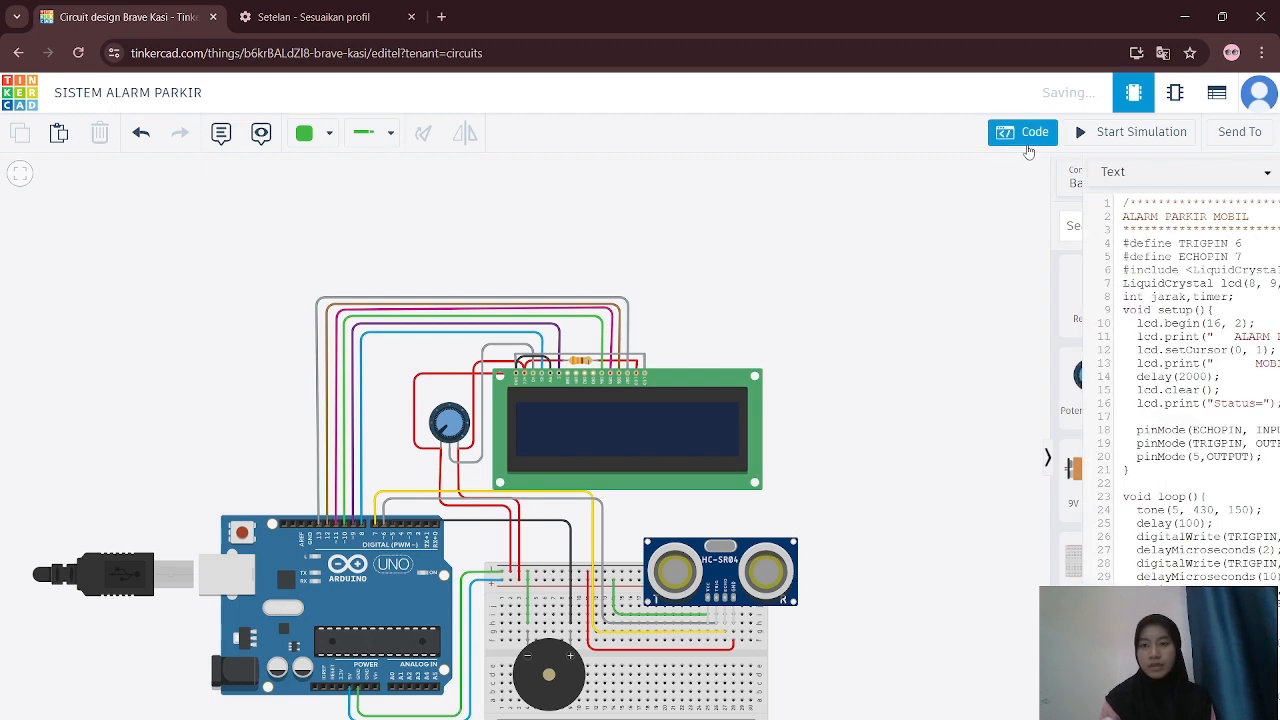
pyautogui.scroll(-5, 960, 537)
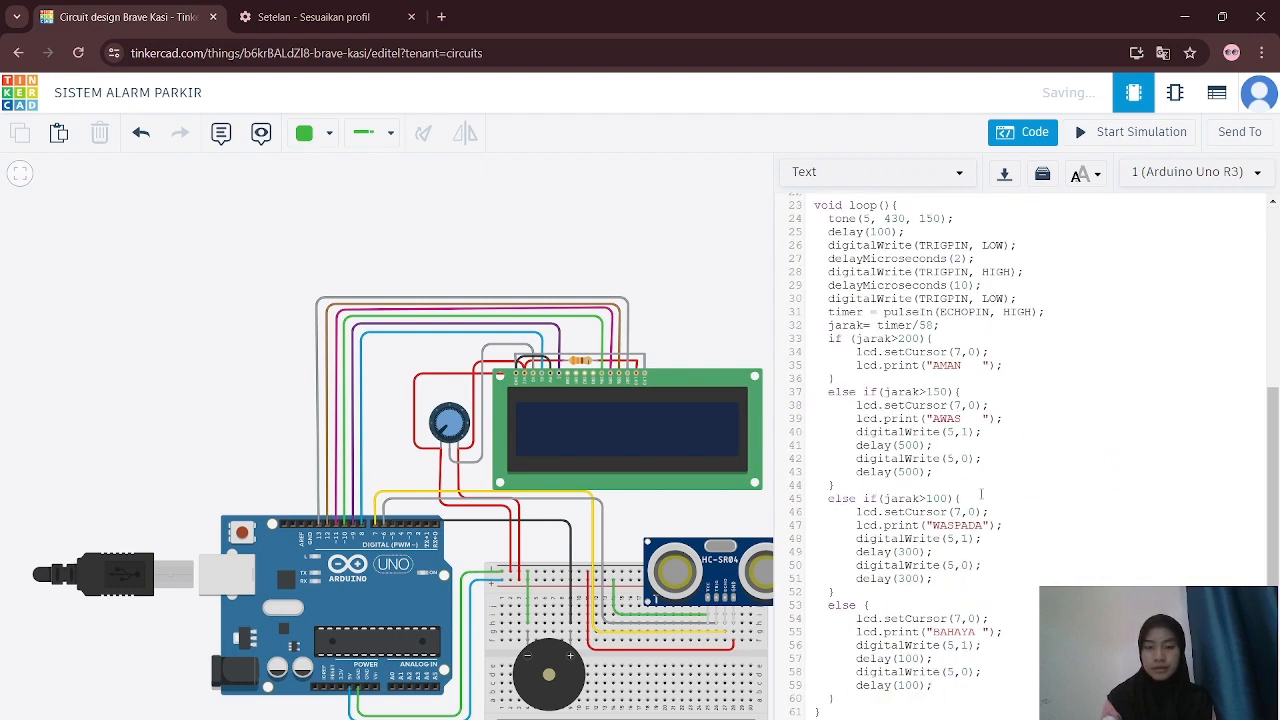
pyautogui.scroll(5, 981, 493)
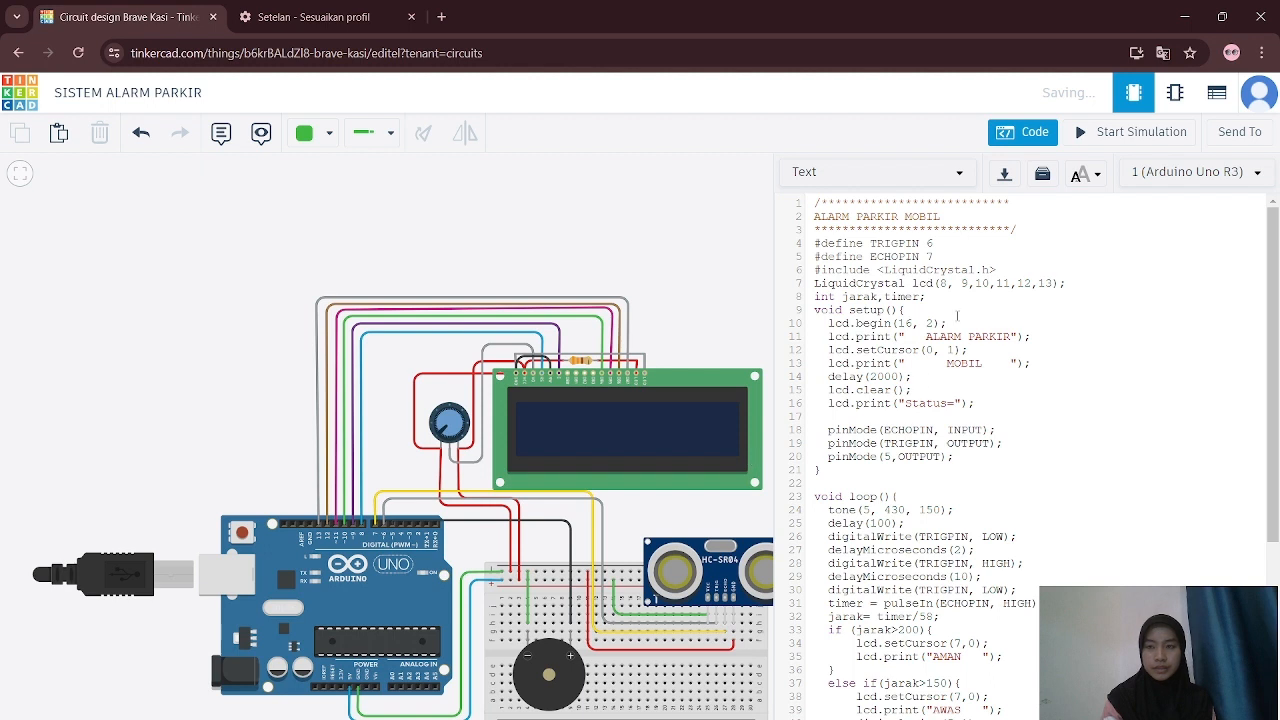
pyautogui.click(1027, 131)
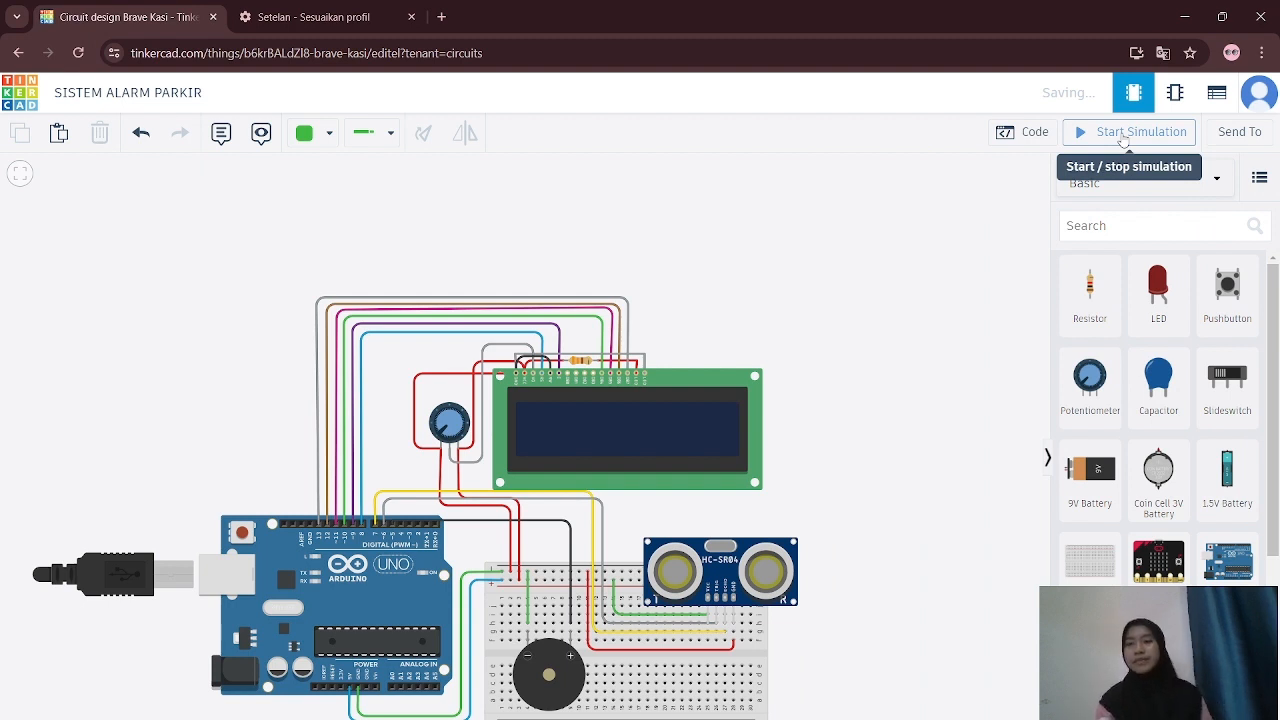
# - Simulate the parking alarm with the ultrasonic sensor selected, moving its target to about 205, 74, 122, 163 and 180 cm
pyautogui.click(1124, 141)
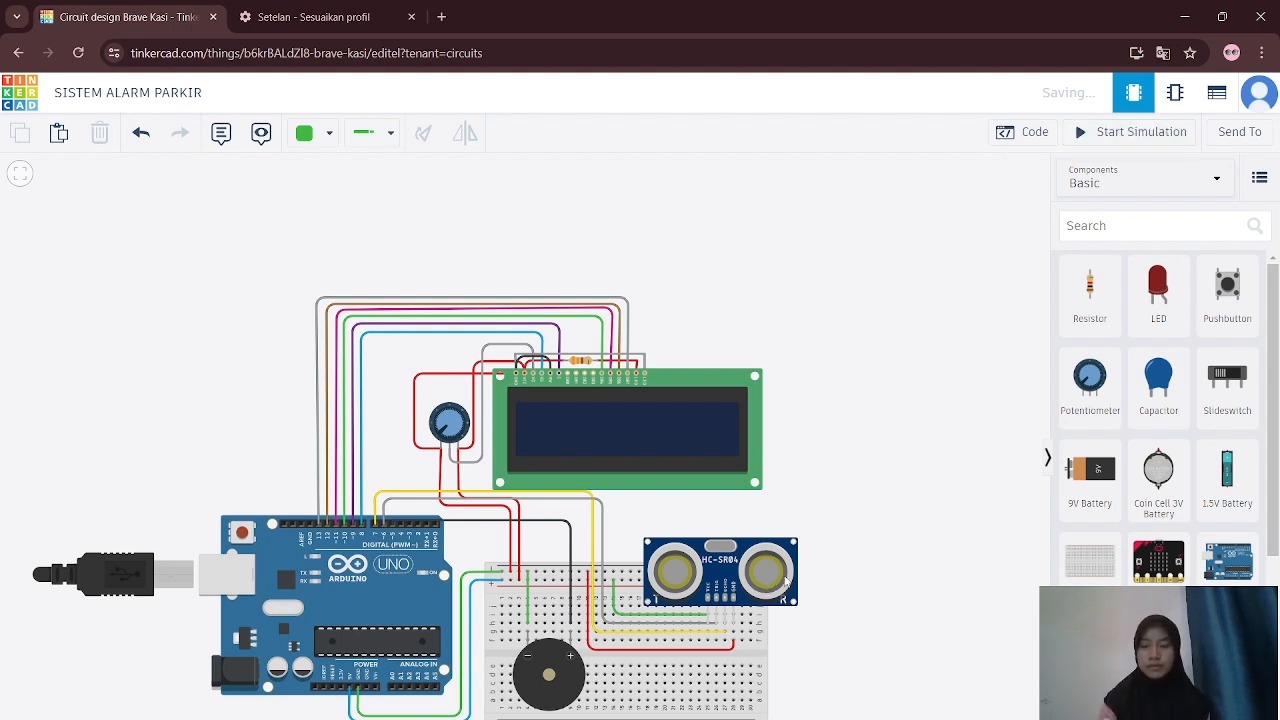
pyautogui.click(776, 578)
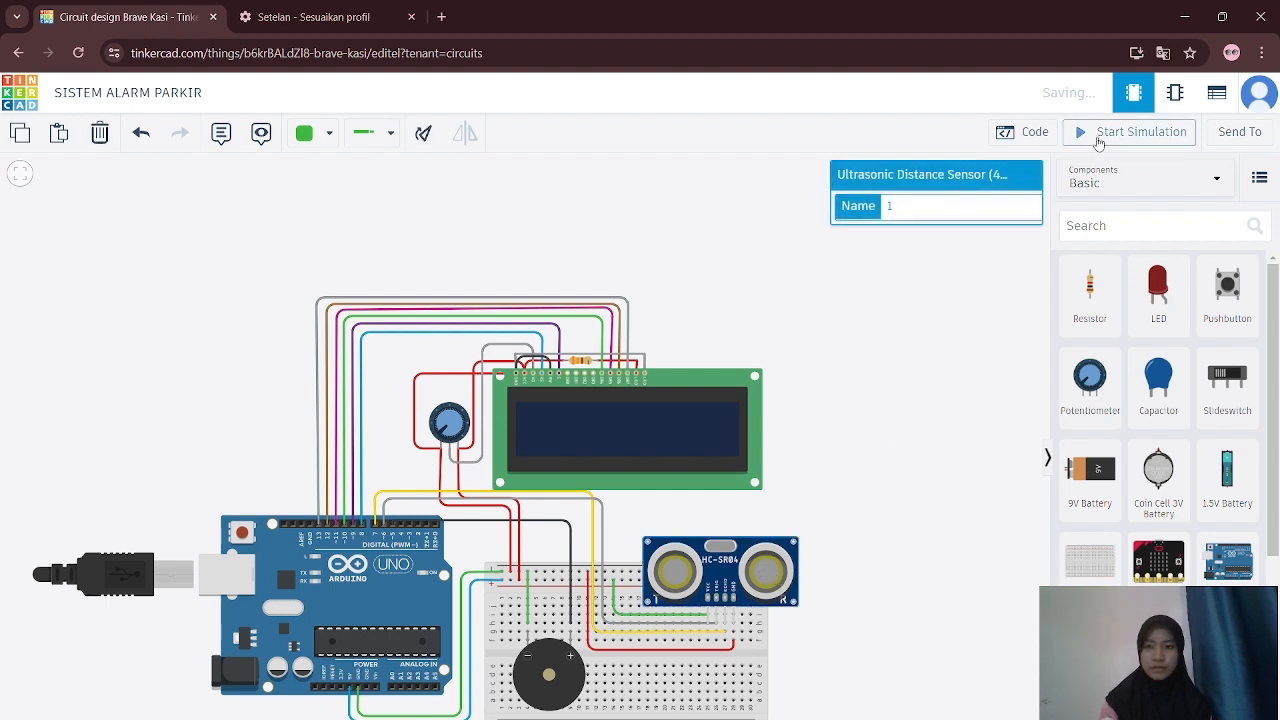
pyautogui.click(1098, 142)
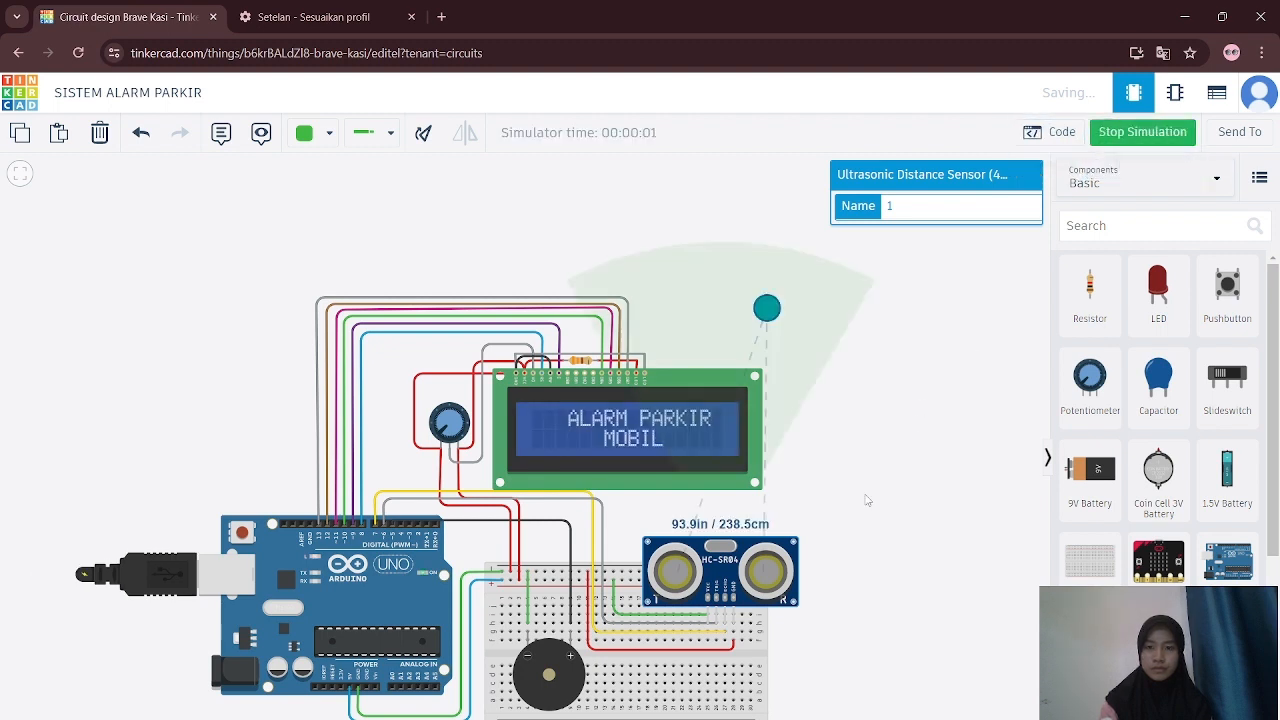
pyautogui.moveTo(768, 309); pyautogui.dragTo(735, 337)
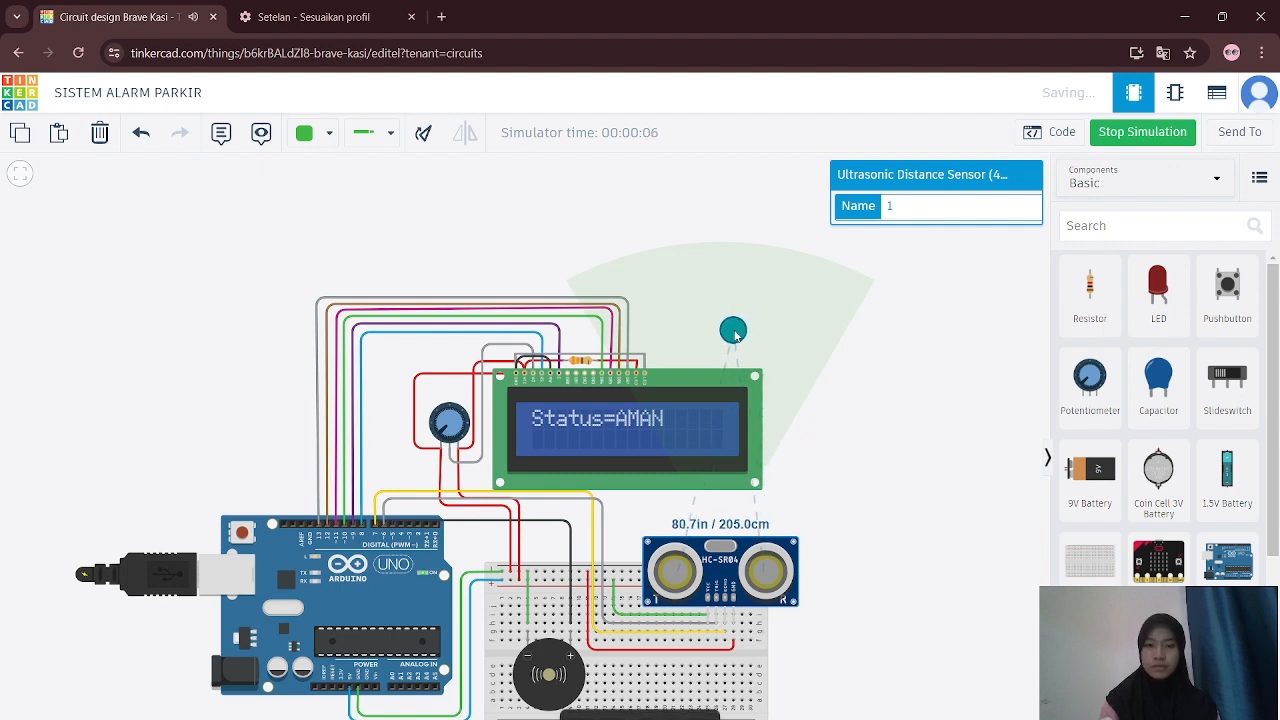
pyautogui.moveTo(736, 335); pyautogui.dragTo(733, 437)
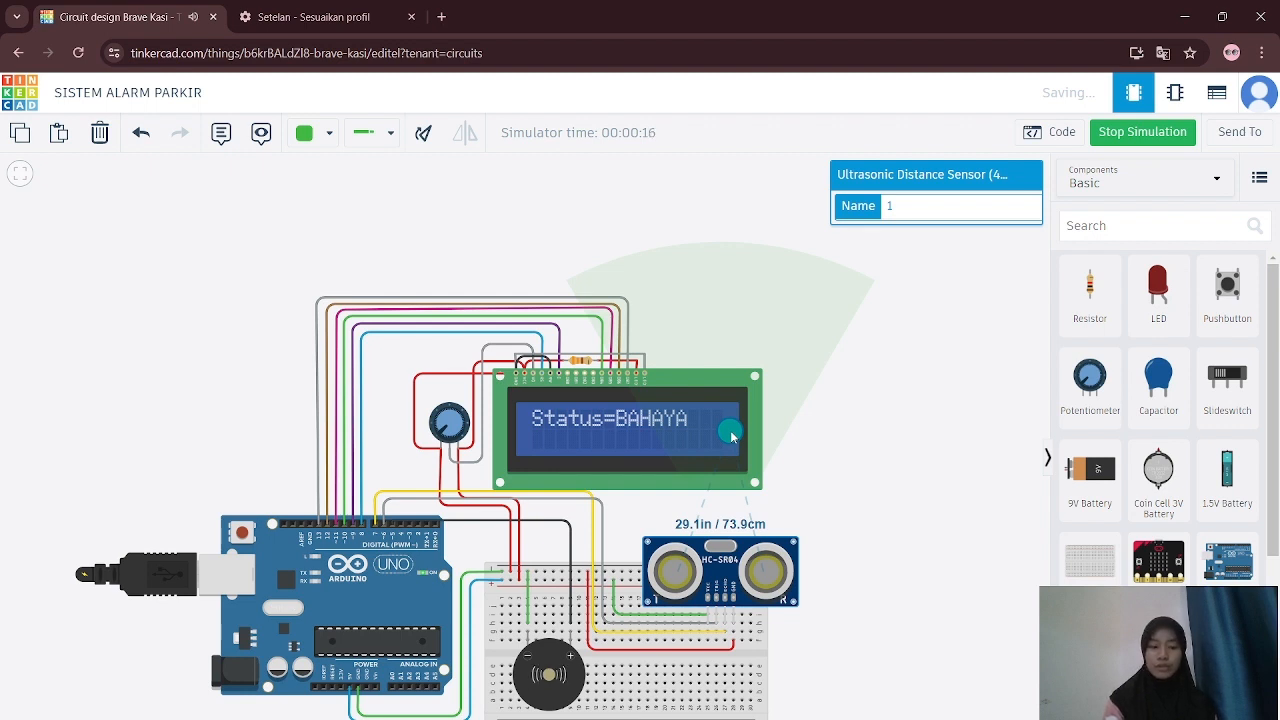
pyautogui.moveTo(731, 435); pyautogui.dragTo(726, 397)
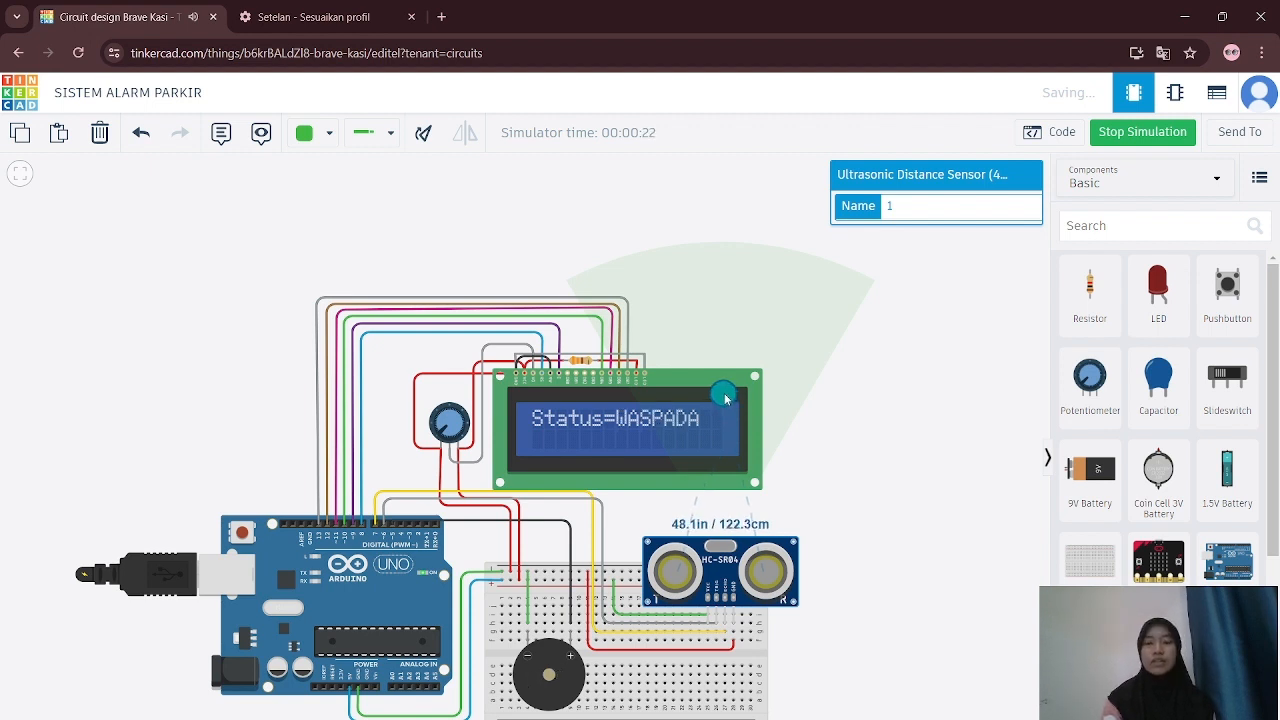
pyautogui.moveTo(726, 397); pyautogui.dragTo(725, 368)
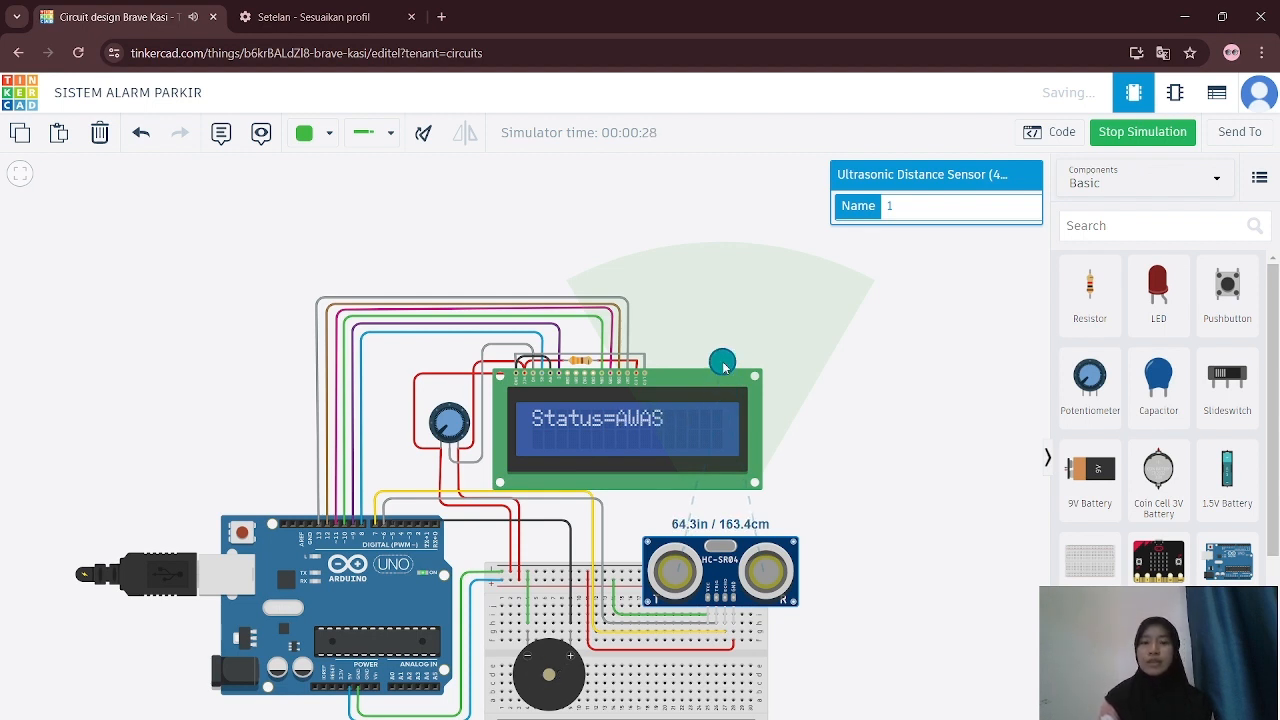
pyautogui.moveTo(724, 367)
pyautogui.mouseDown()
pyautogui.moveTo(724, 223)
pyautogui.moveTo(726, 490)
pyautogui.moveTo(715, 252)
pyautogui.moveTo(726, 258)
pyautogui.moveTo(728, 486)
pyautogui.moveTo(728, 351)
pyautogui.mouseUp()
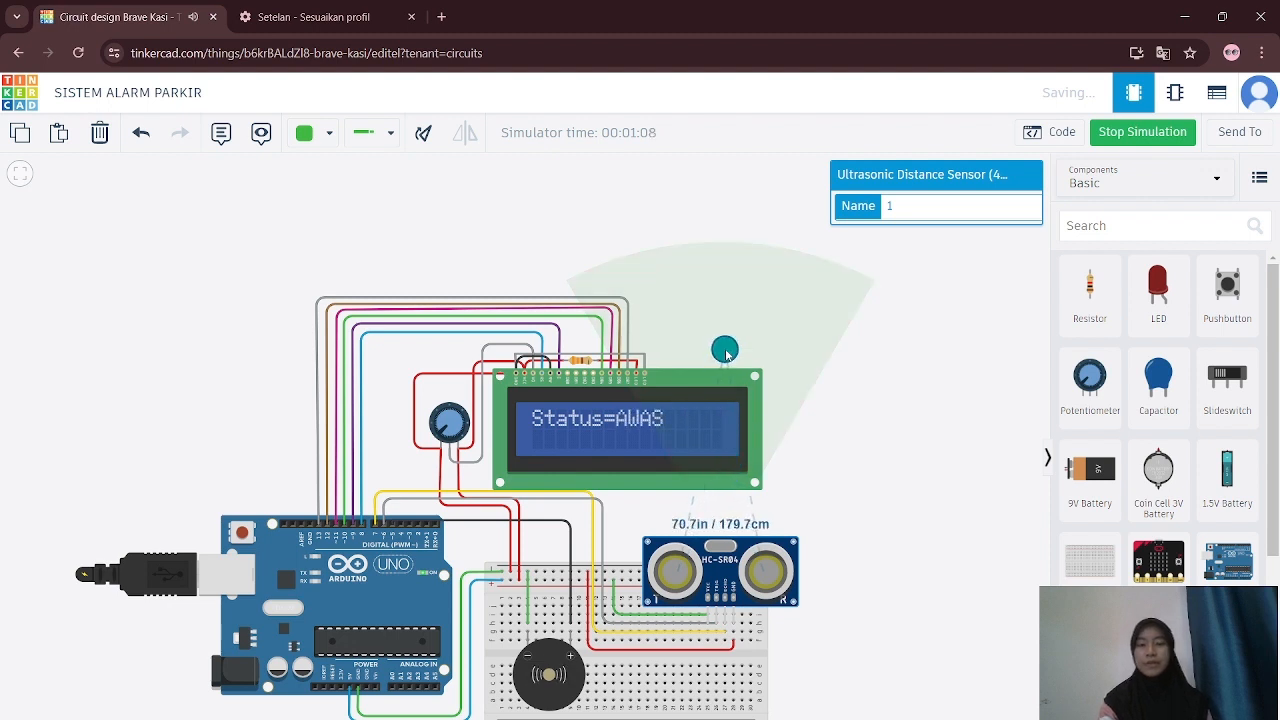
# - Stop the parking alarm simulation
pyautogui.click(1112, 141)
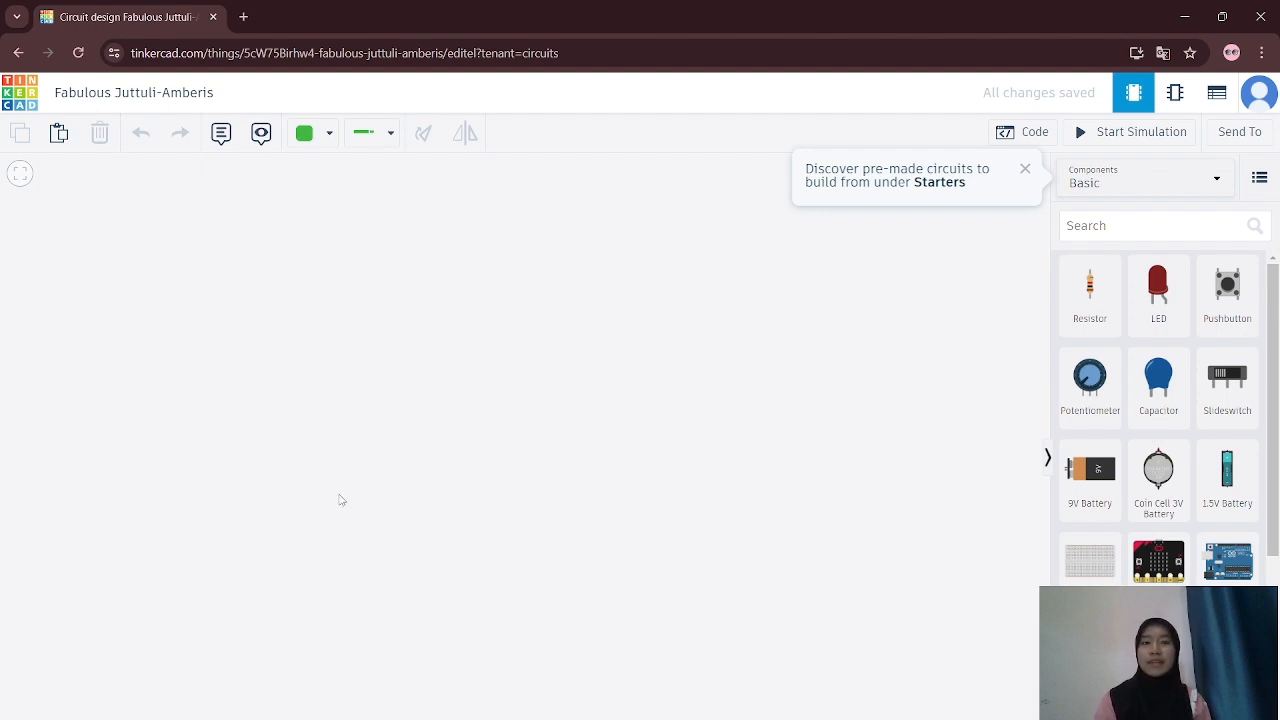
# - Rename the new empty circuit design as PERINGATAN DINI BANJIR
pyautogui.click(164, 97)
pyautogui.press('BackSpace')
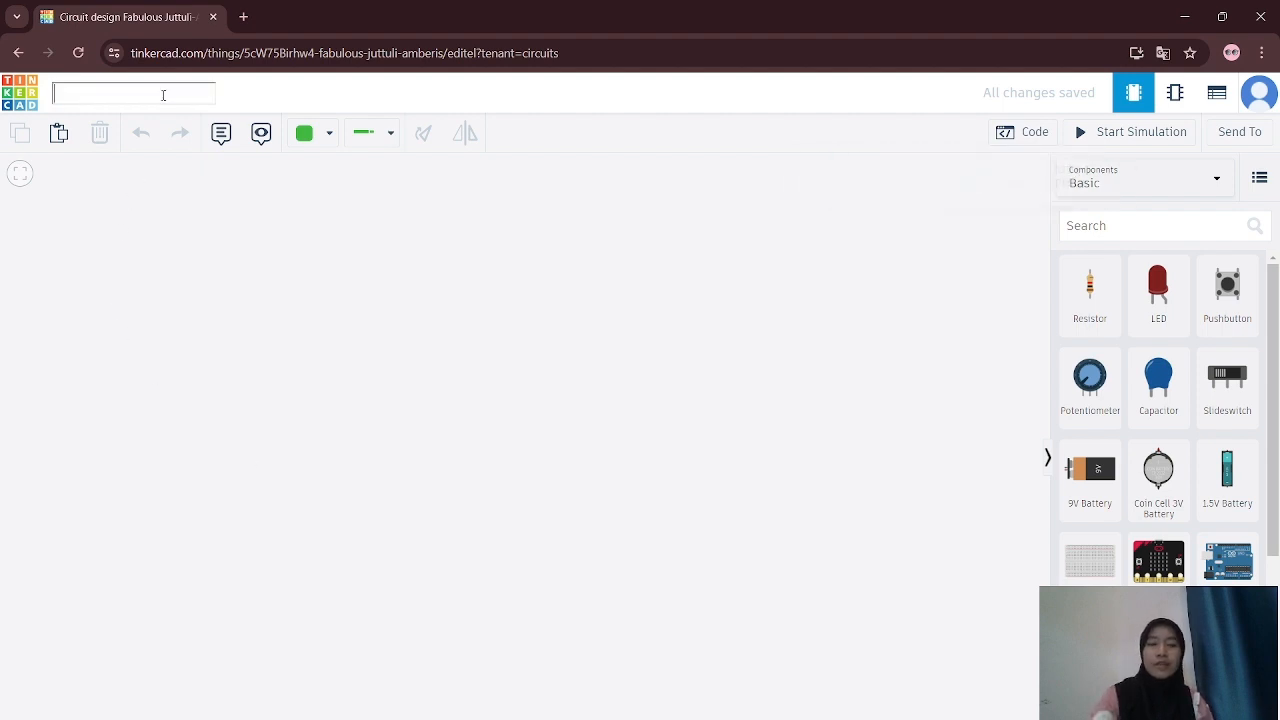
pyautogui.write('P')
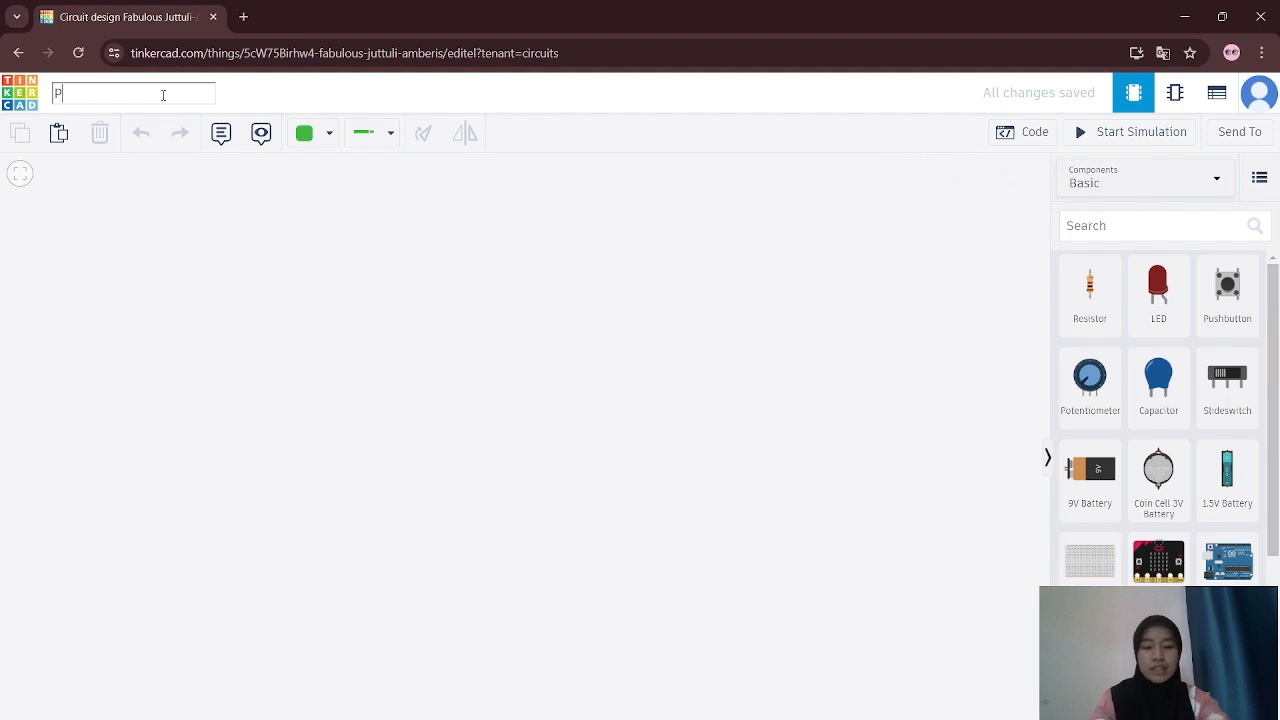
pyautogui.write('ERINGATAN ')
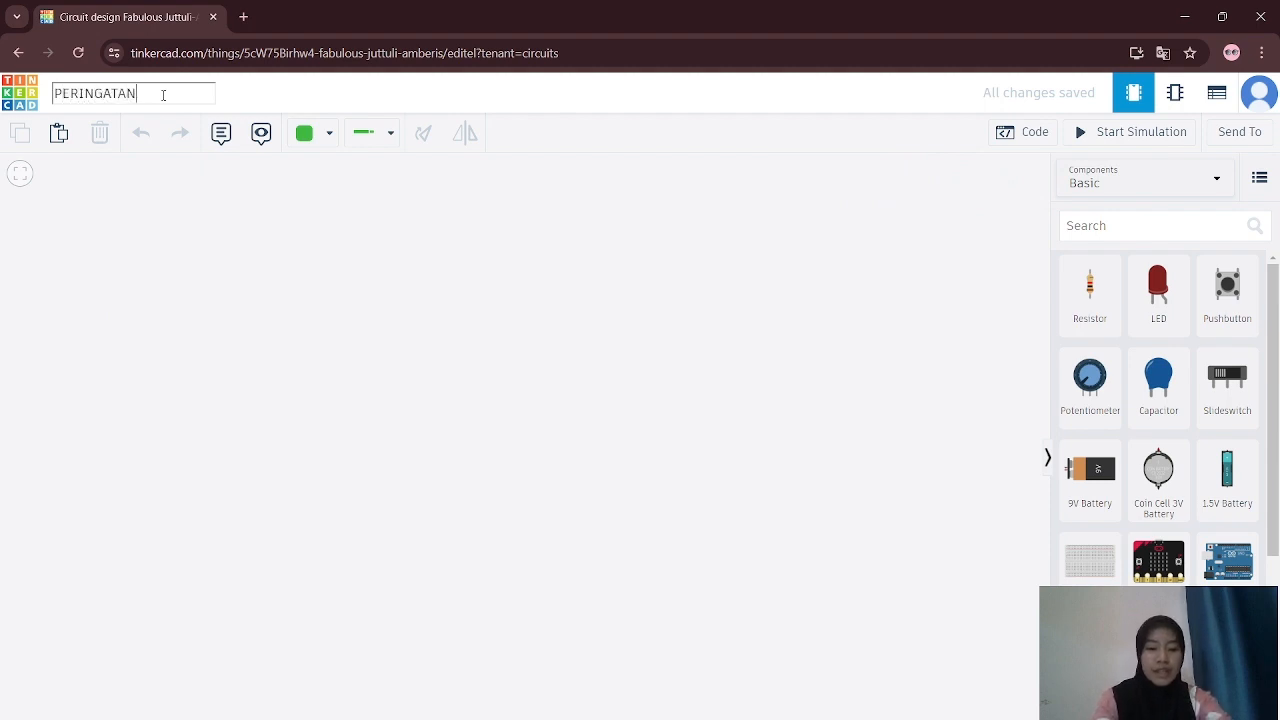
pyautogui.write('DINI BANJIR')
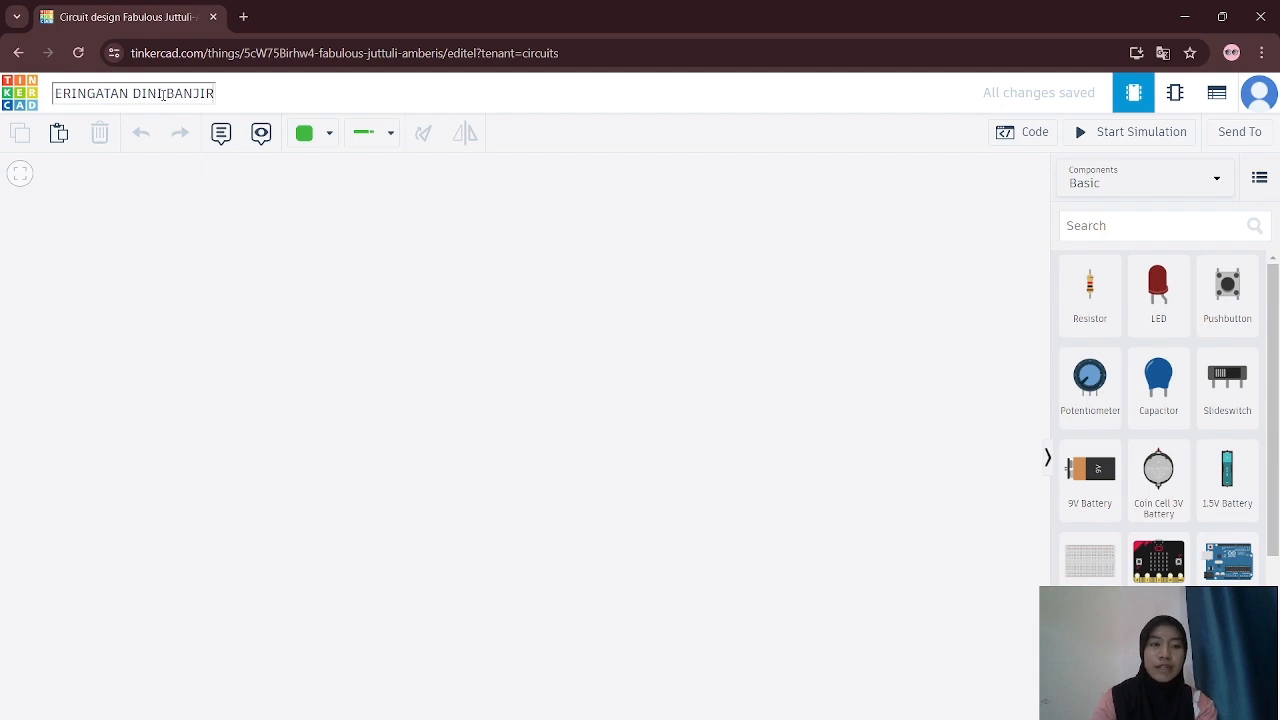
pyautogui.click(271, 200)
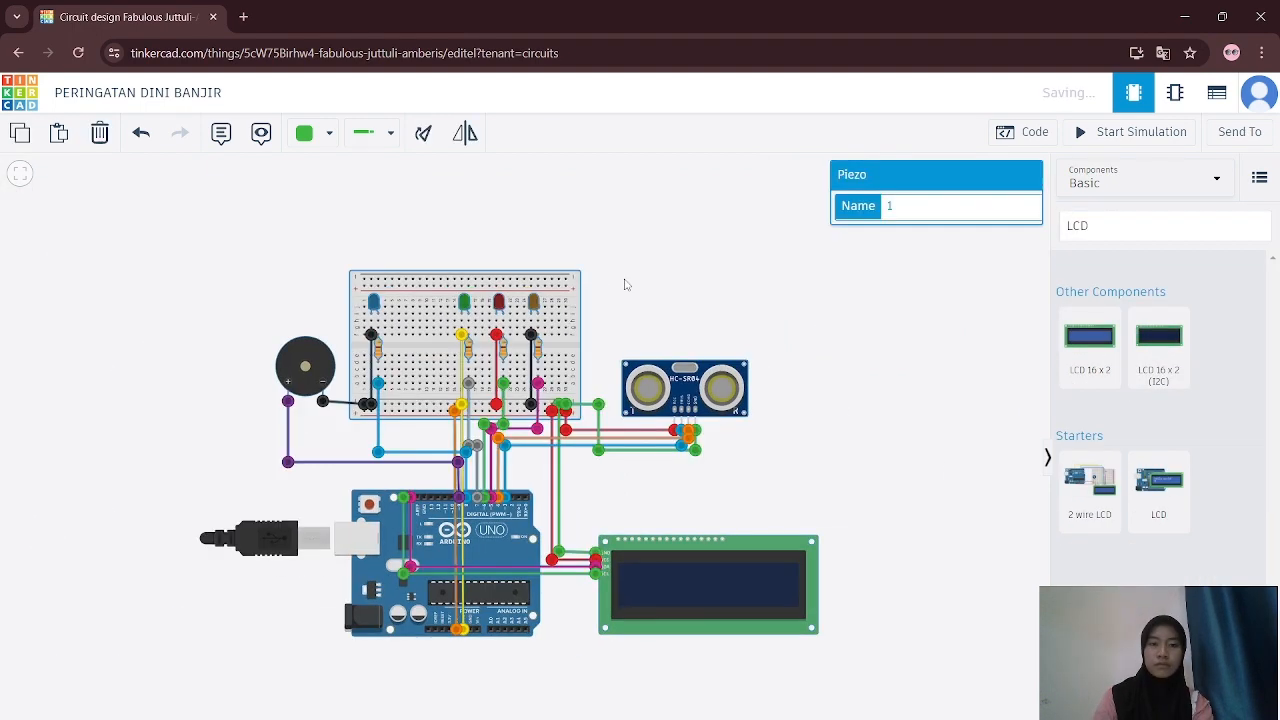
# - Deselect the flood warning circuit, open its code and skim it from the library includes through the level conditions and back
pyautogui.click(624, 285)
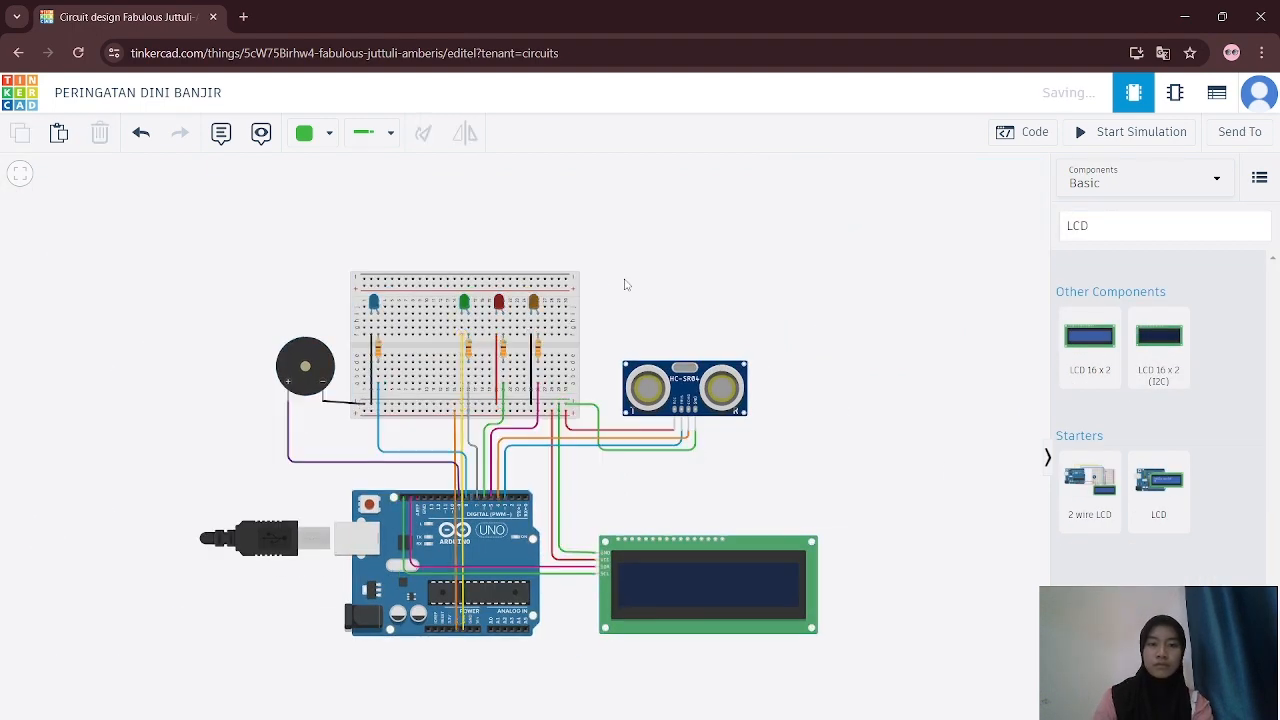
pyautogui.click(1040, 132)
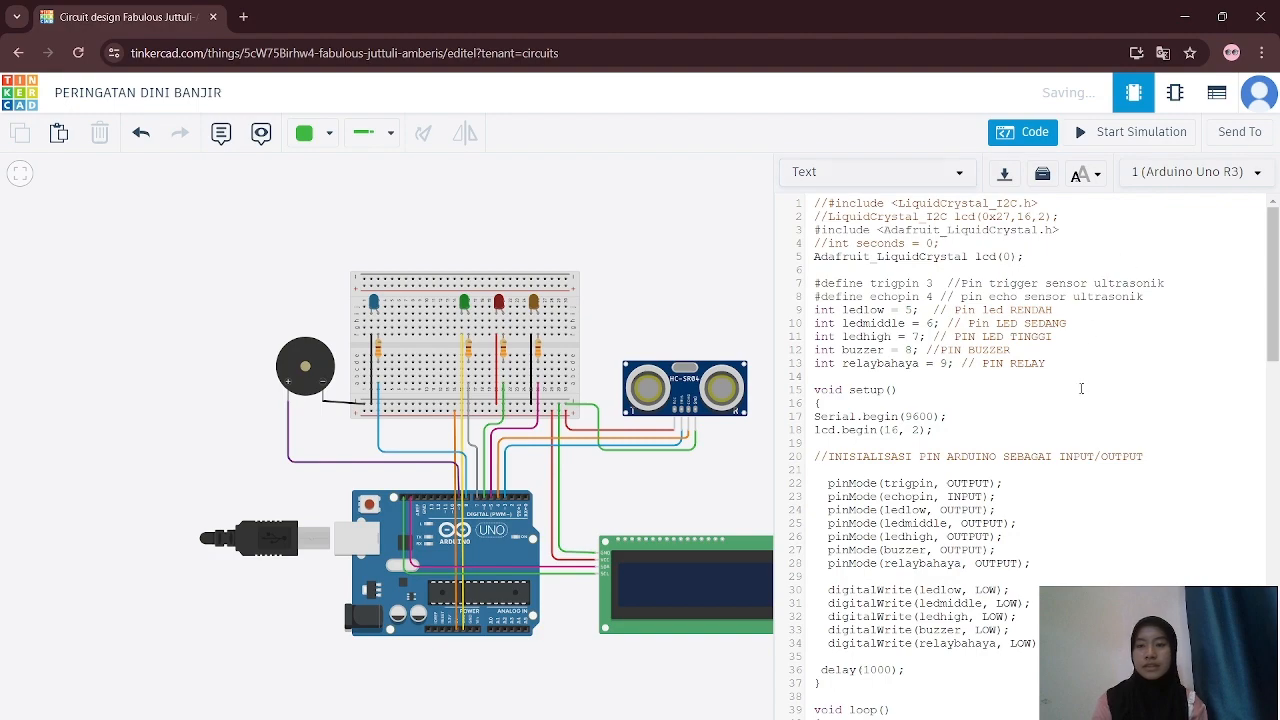
pyautogui.scroll(-5, 953, 347)
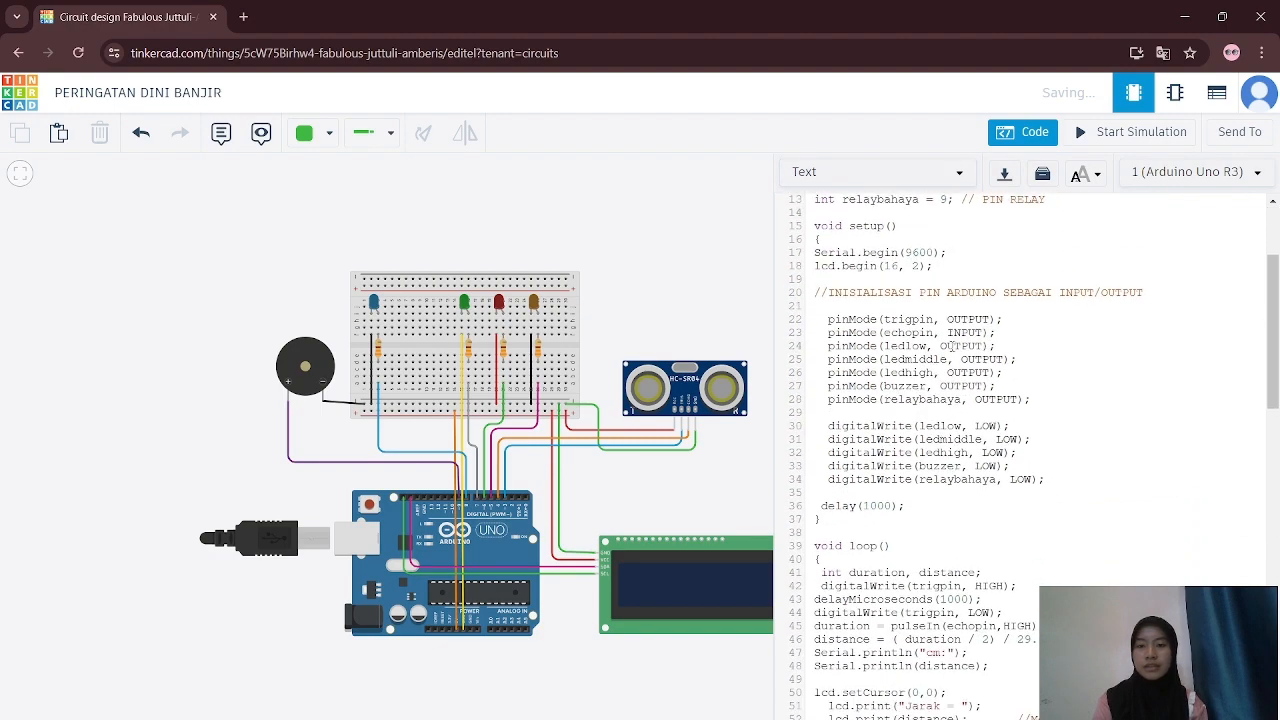
pyautogui.scroll(-4, 953, 347)
pyautogui.hscroll(1, 953, 343)
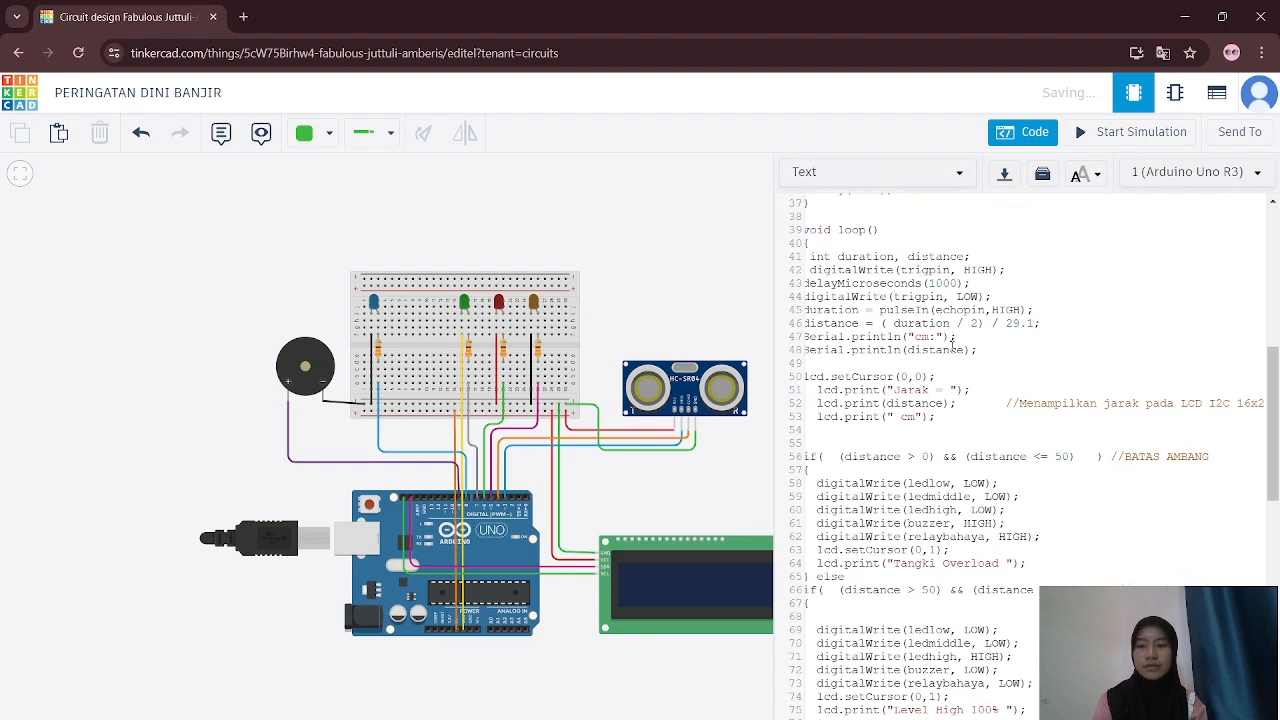
pyautogui.hscroll(-1, 953, 343)
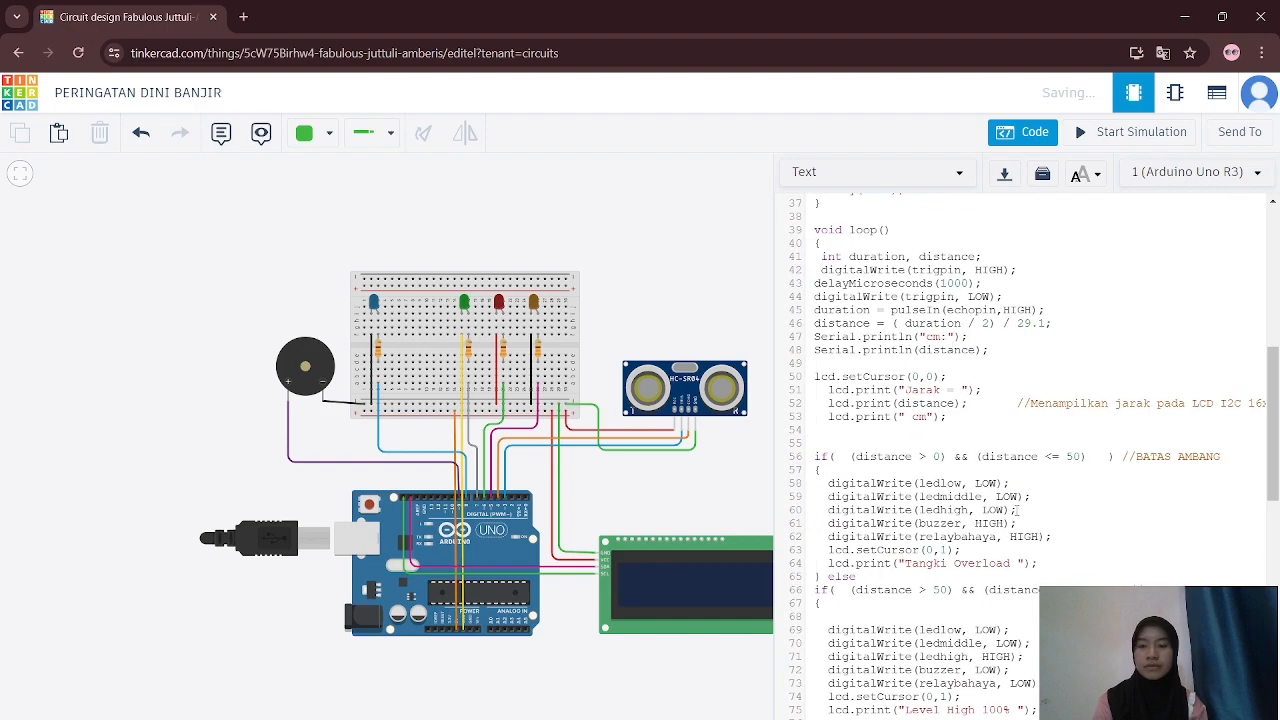
pyautogui.scroll(-8, 1017, 510)
pyautogui.scroll(15, 1015, 514)
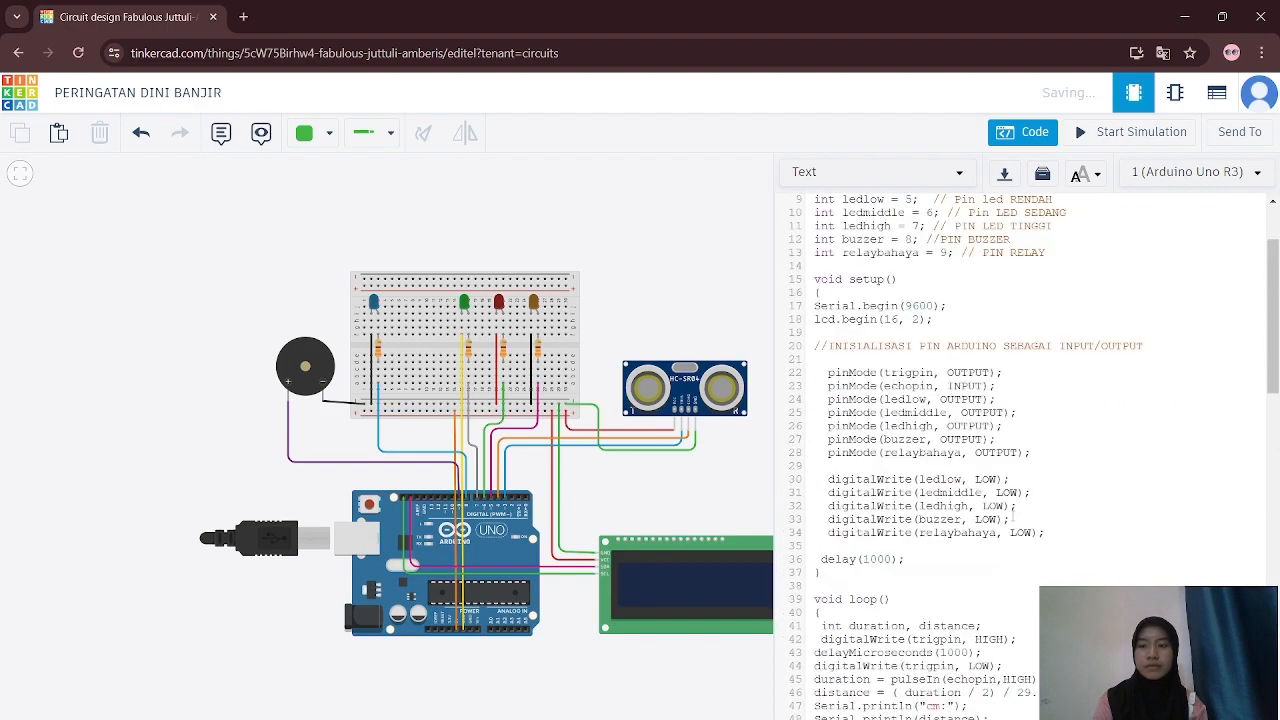
pyautogui.scroll(2, 1015, 514)
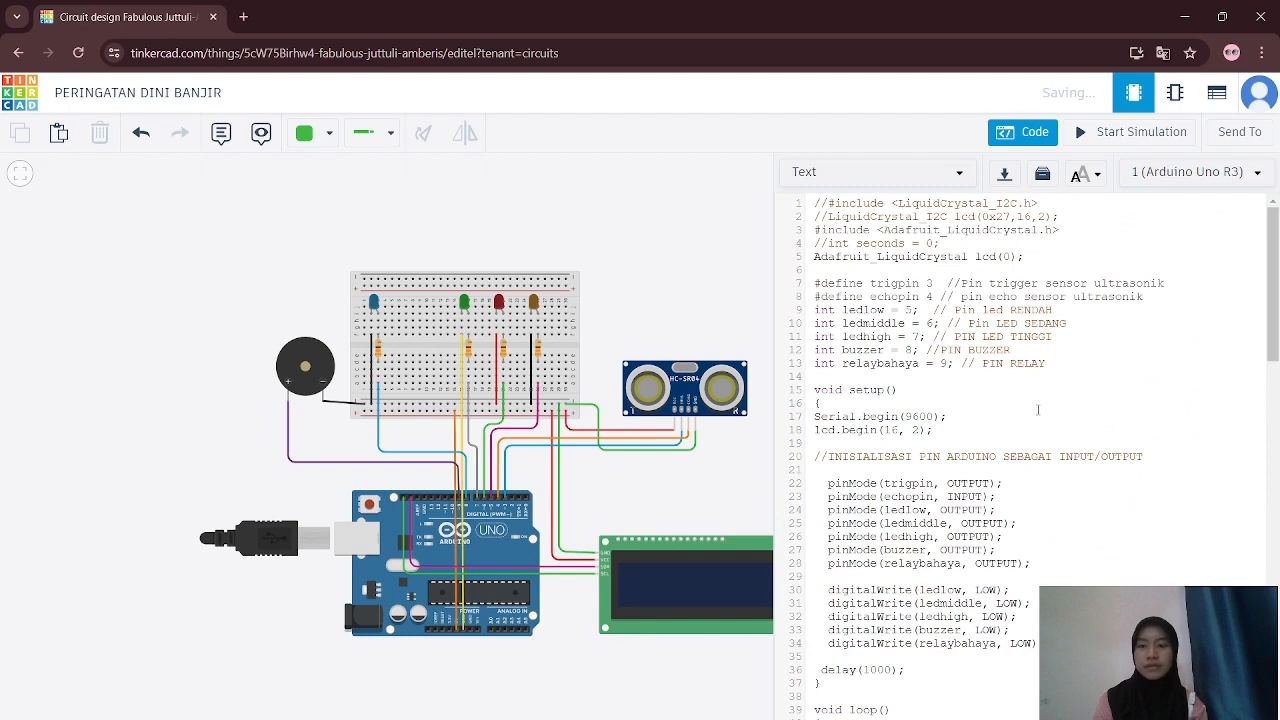
# - Review the flood warning sketch from the pin setup and LCD distance printing through every water level condition to the final delay
pyautogui.scroll(-3, 840, 497)
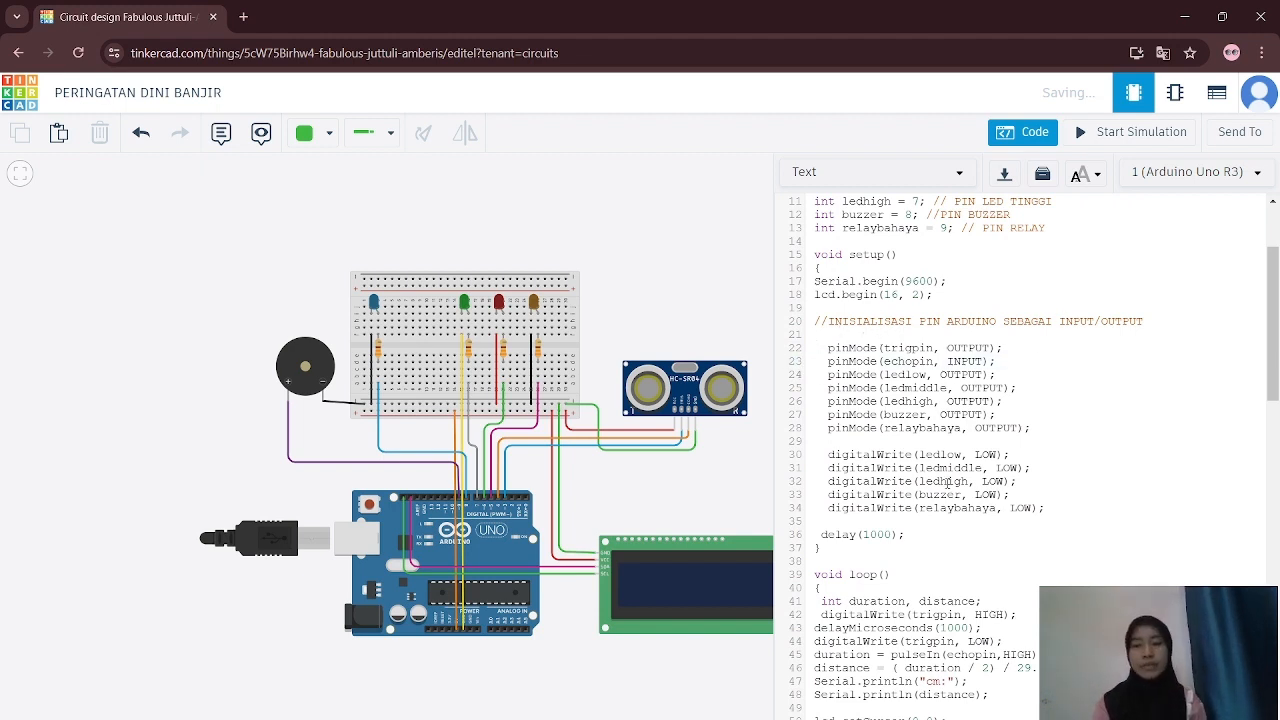
pyautogui.scroll(-6, 948, 483)
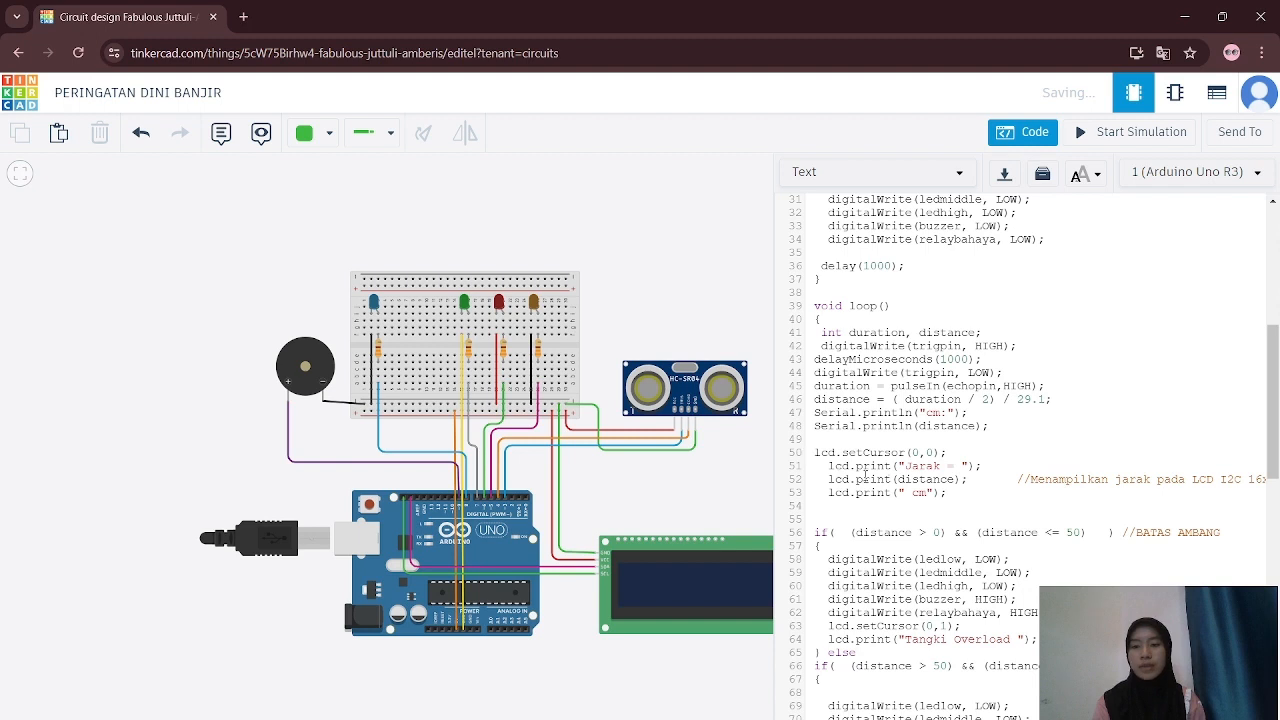
pyautogui.moveTo(813, 452); pyautogui.dragTo(954, 499)
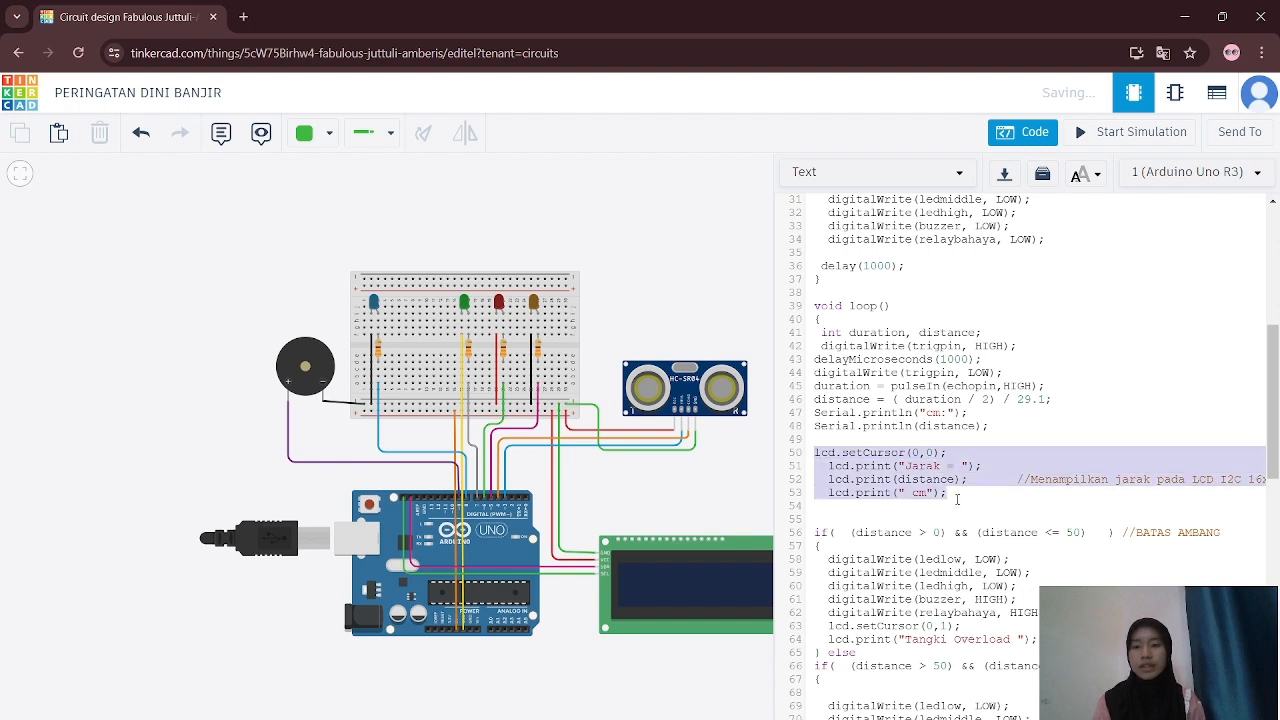
pyautogui.click(1166, 394)
pyautogui.hscroll(1, 979, 442)
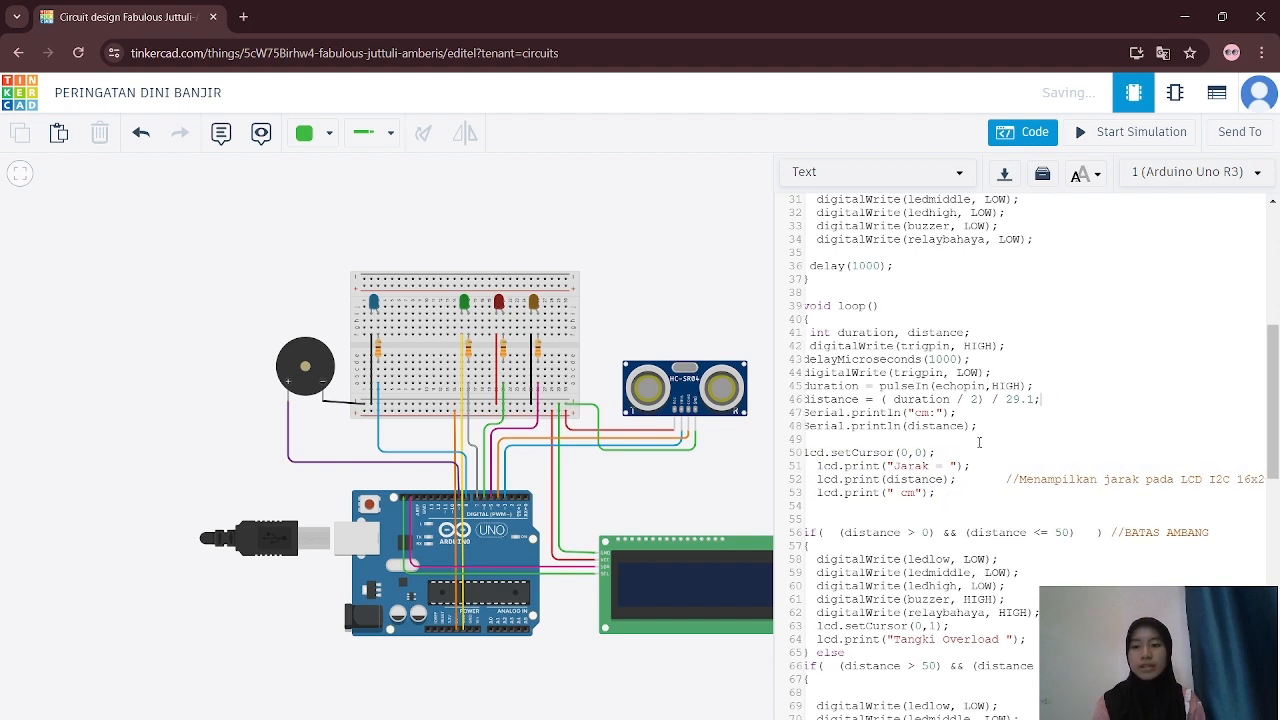
pyautogui.scroll(-2, 979, 442)
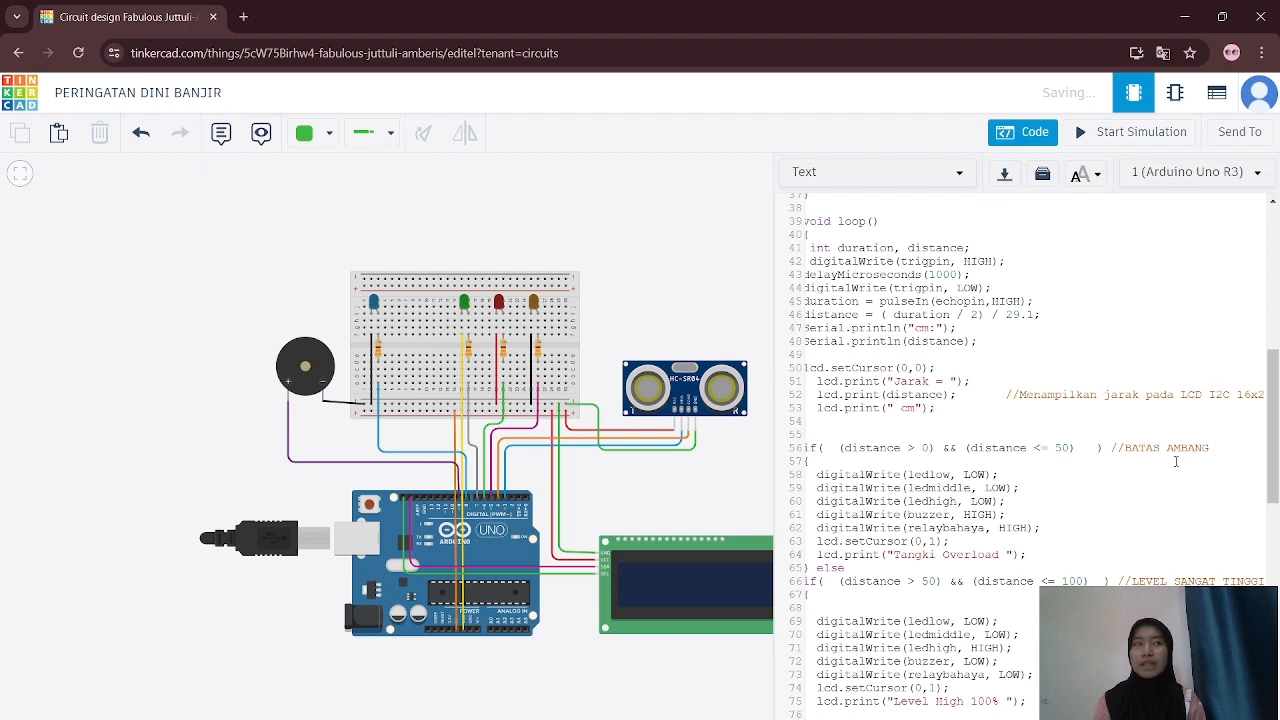
pyautogui.scroll(-2, 1060, 576)
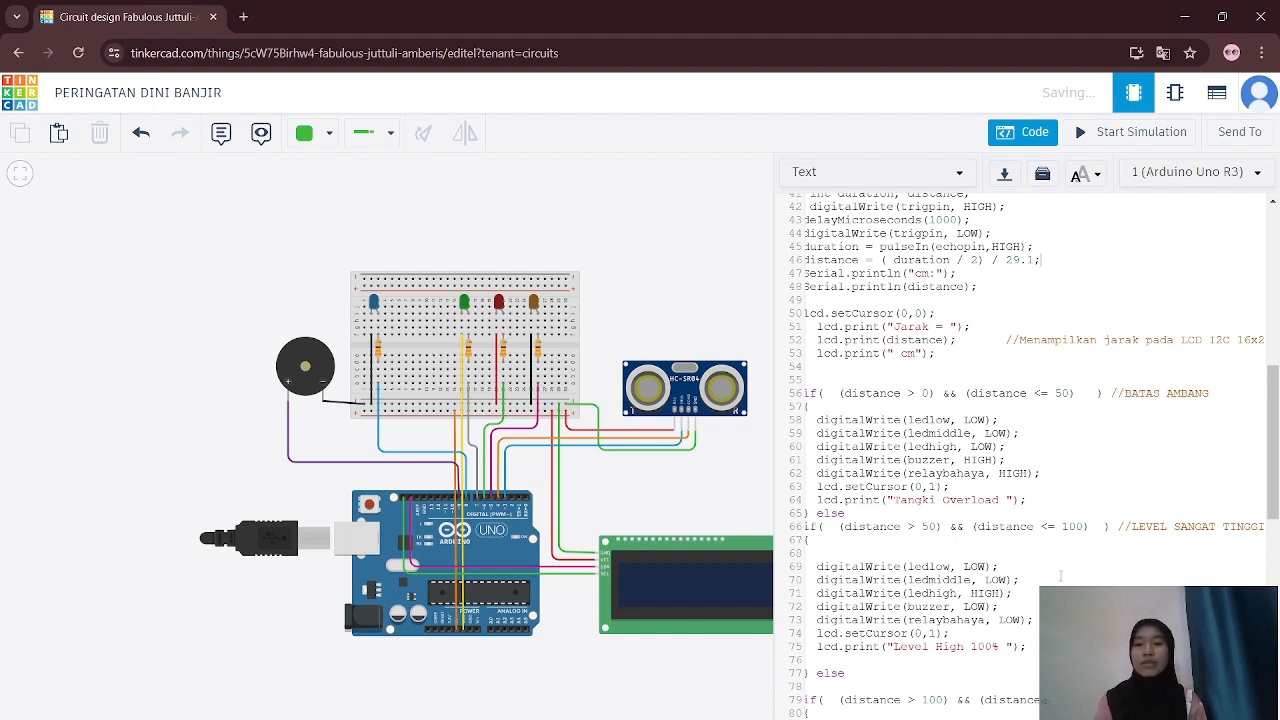
pyautogui.scroll(-5, 1060, 576)
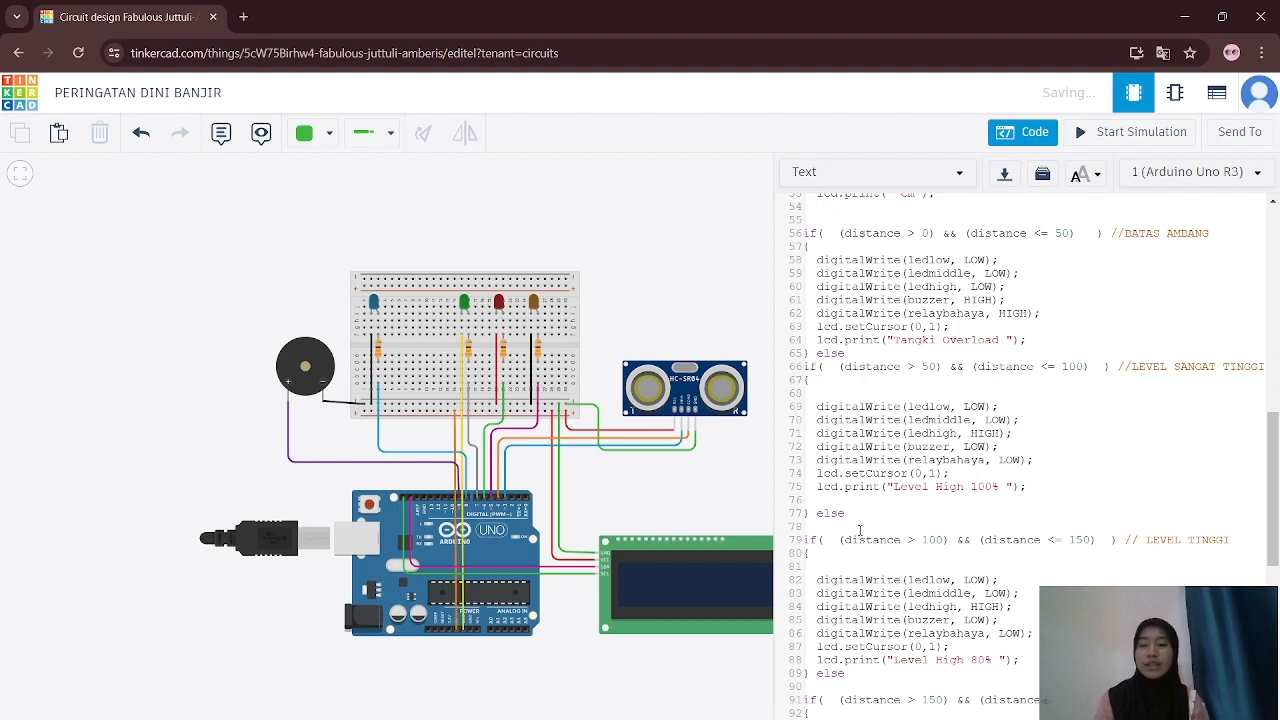
pyautogui.scroll(-5, 1140, 498)
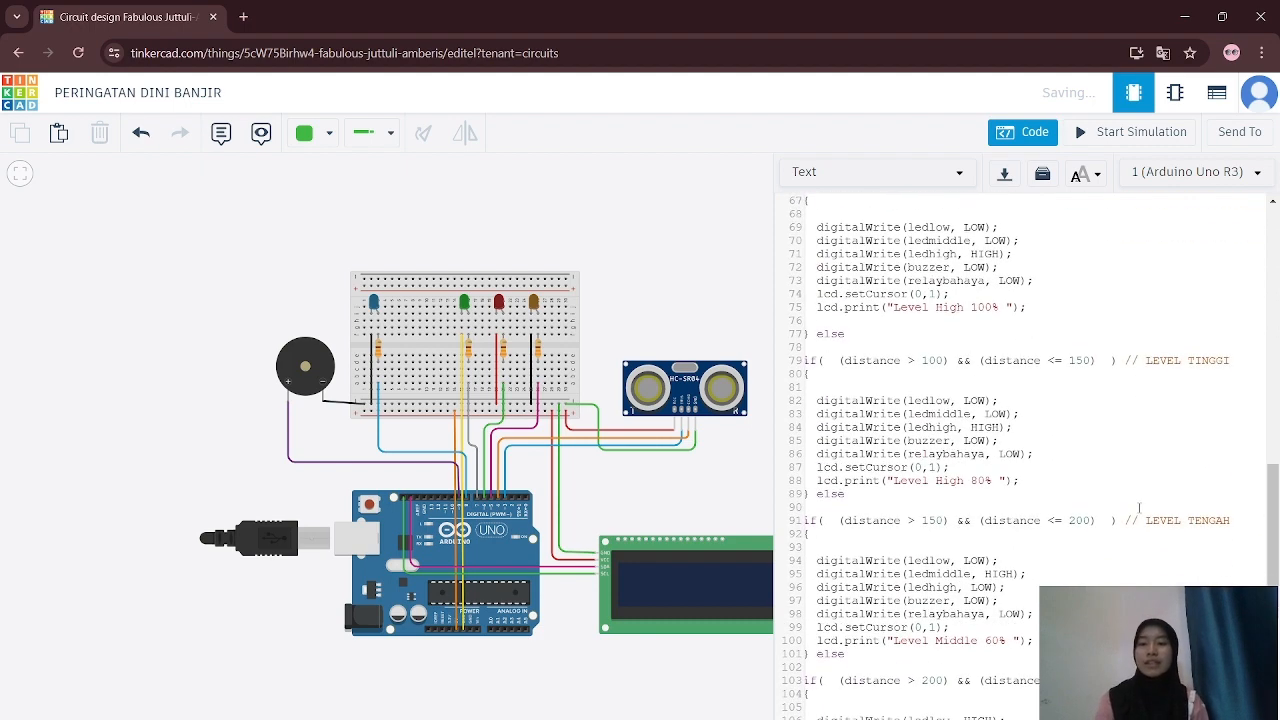
pyautogui.scroll(-8, 1139, 508)
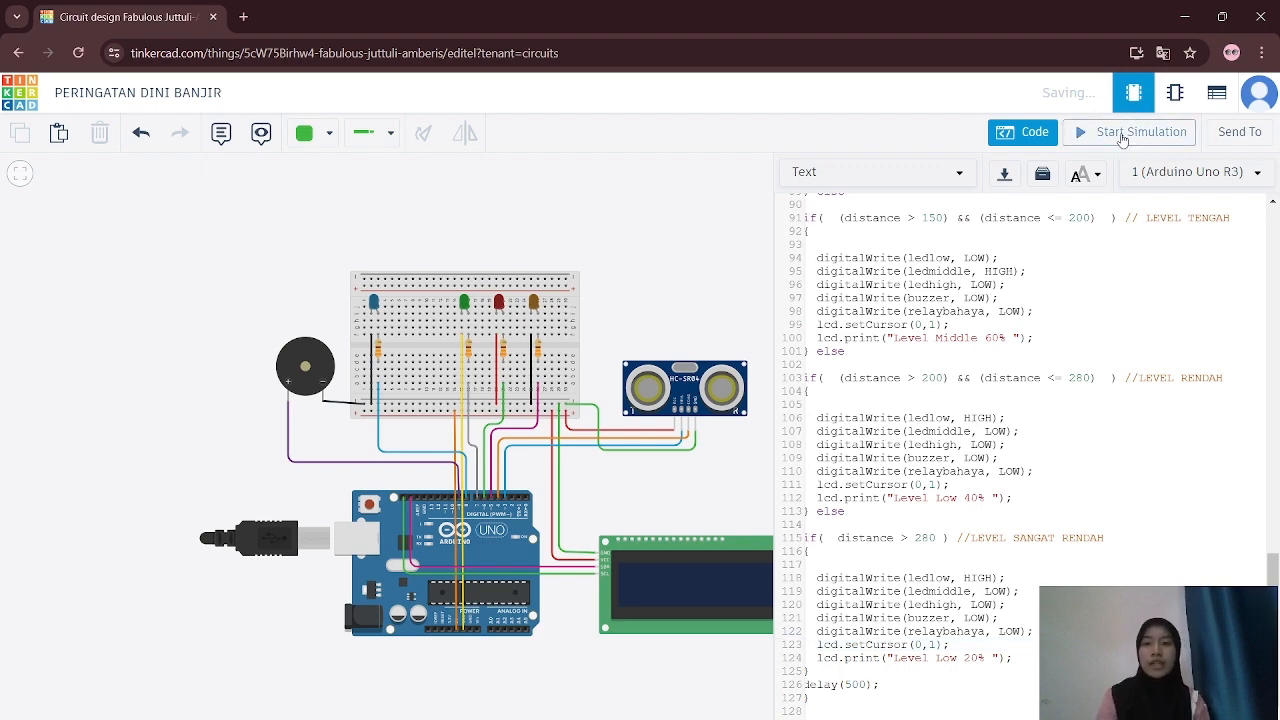
# - Simulate the flood warning circuit with the ultrasonic sensor selected, moving its target out to about 126, 206 and 234 cm
pyautogui.moveTo(712, 265); pyautogui.dragTo(583, 303)
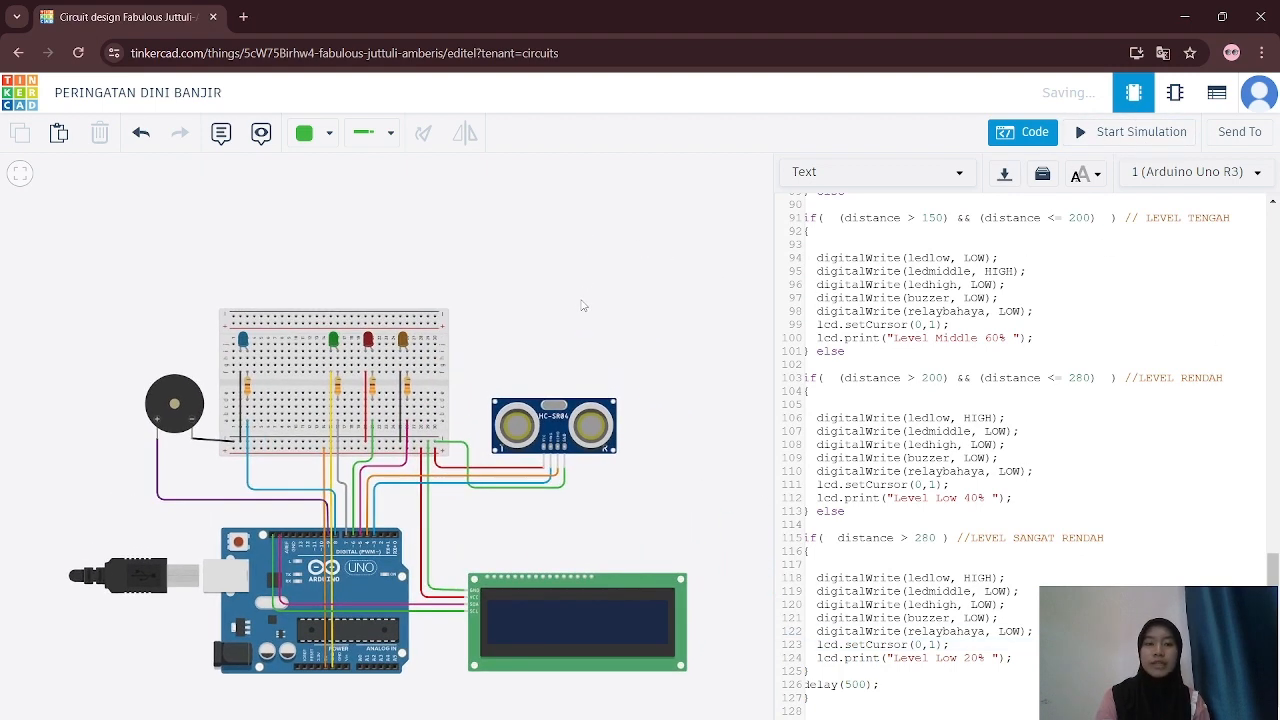
pyautogui.click(1090, 133)
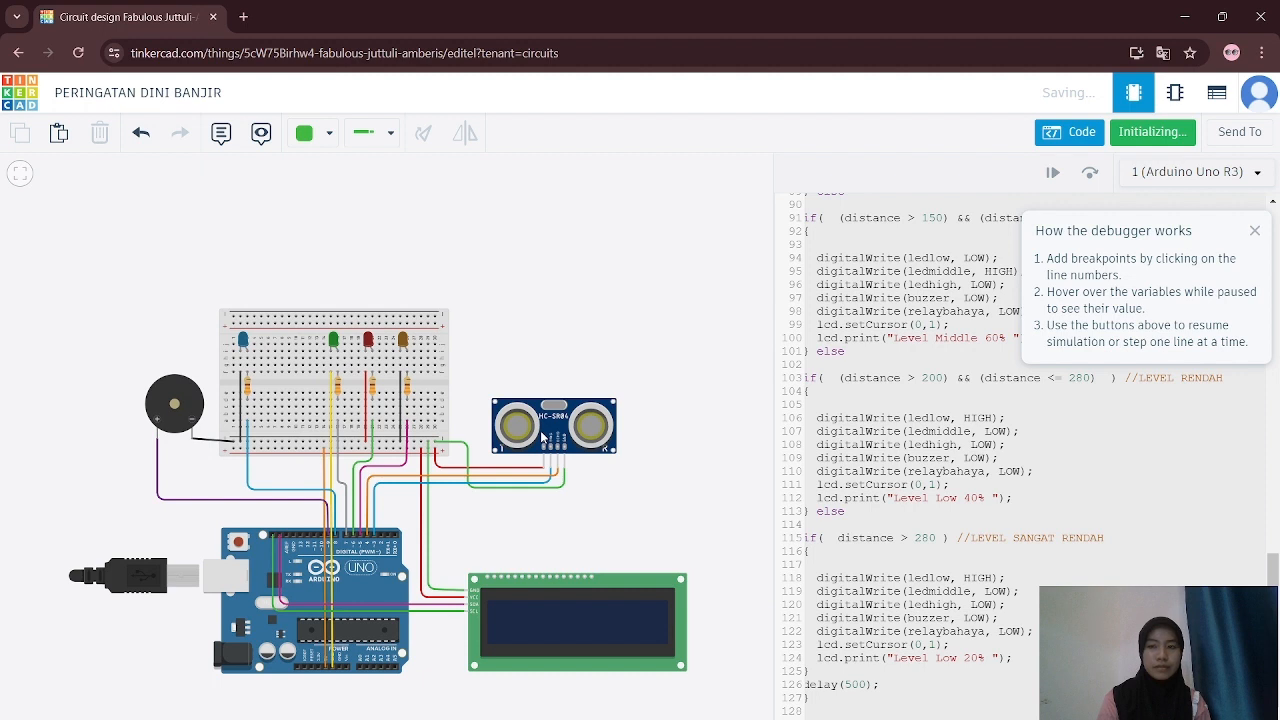
pyautogui.click(1254, 231)
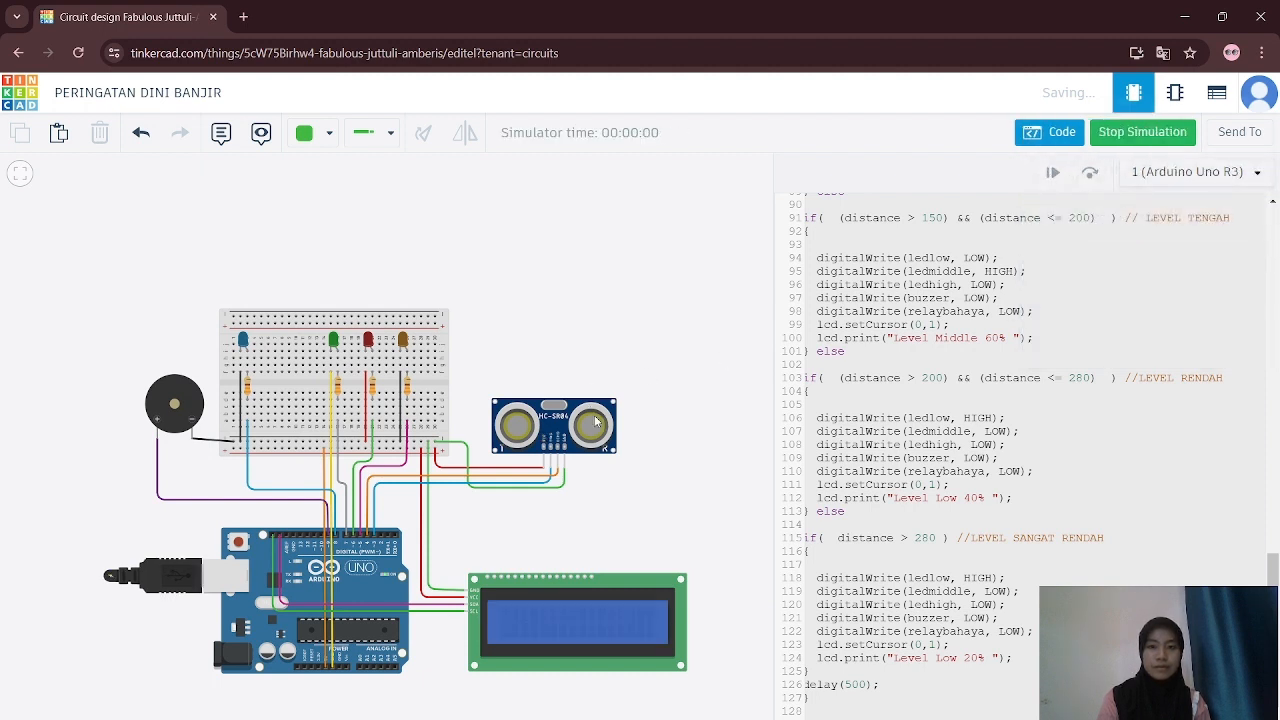
pyautogui.click(594, 415)
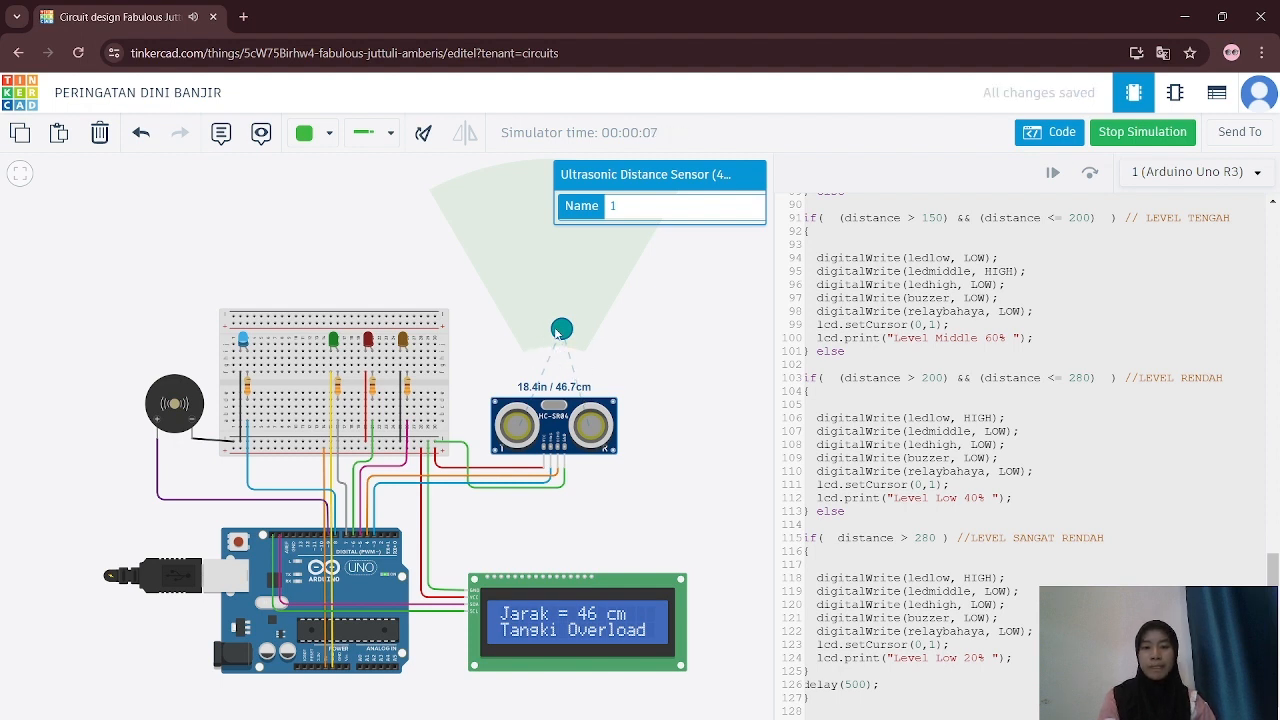
pyautogui.moveTo(558, 333); pyautogui.dragTo(562, 285)
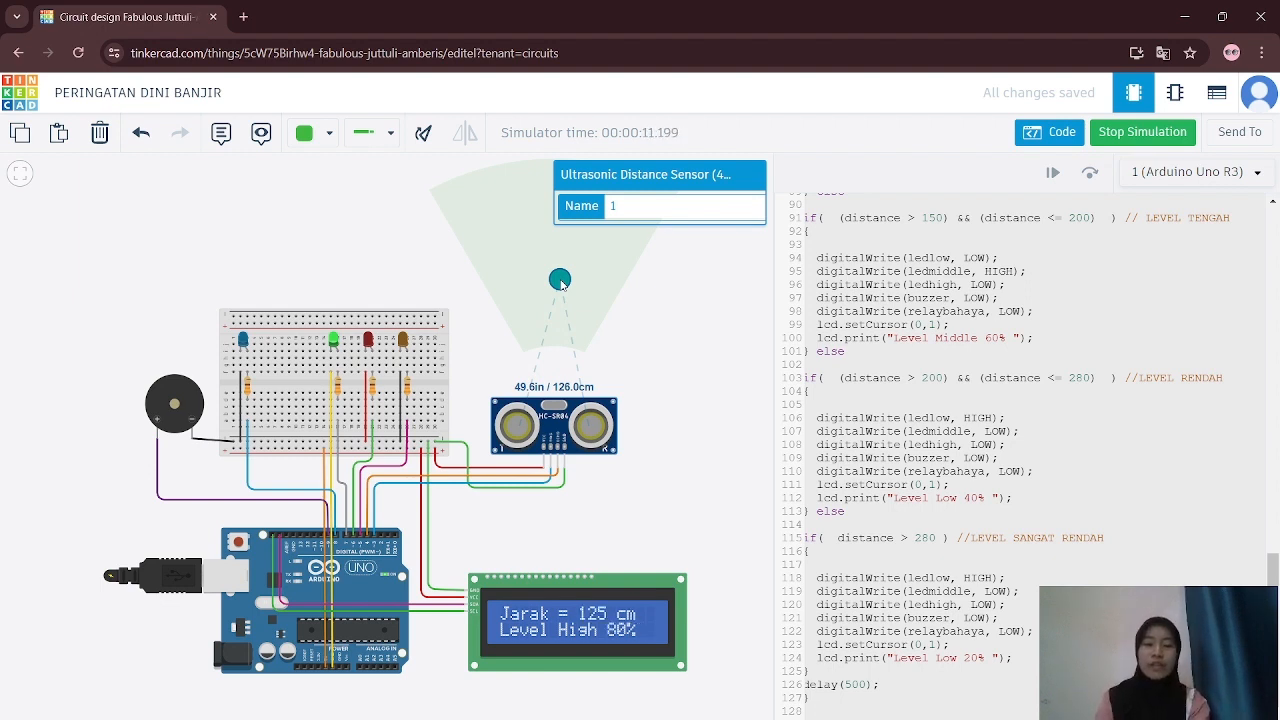
pyautogui.moveTo(562, 285); pyautogui.dragTo(561, 232)
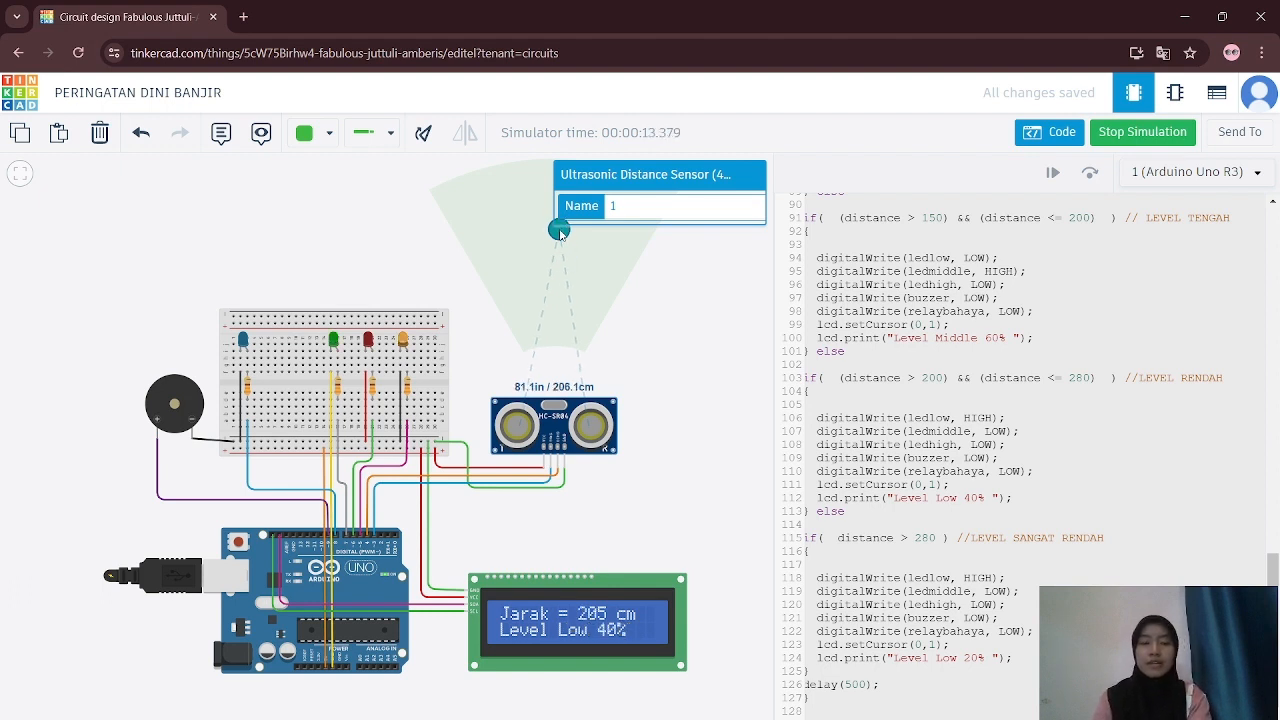
pyautogui.moveTo(561, 232); pyautogui.dragTo(550, 210)
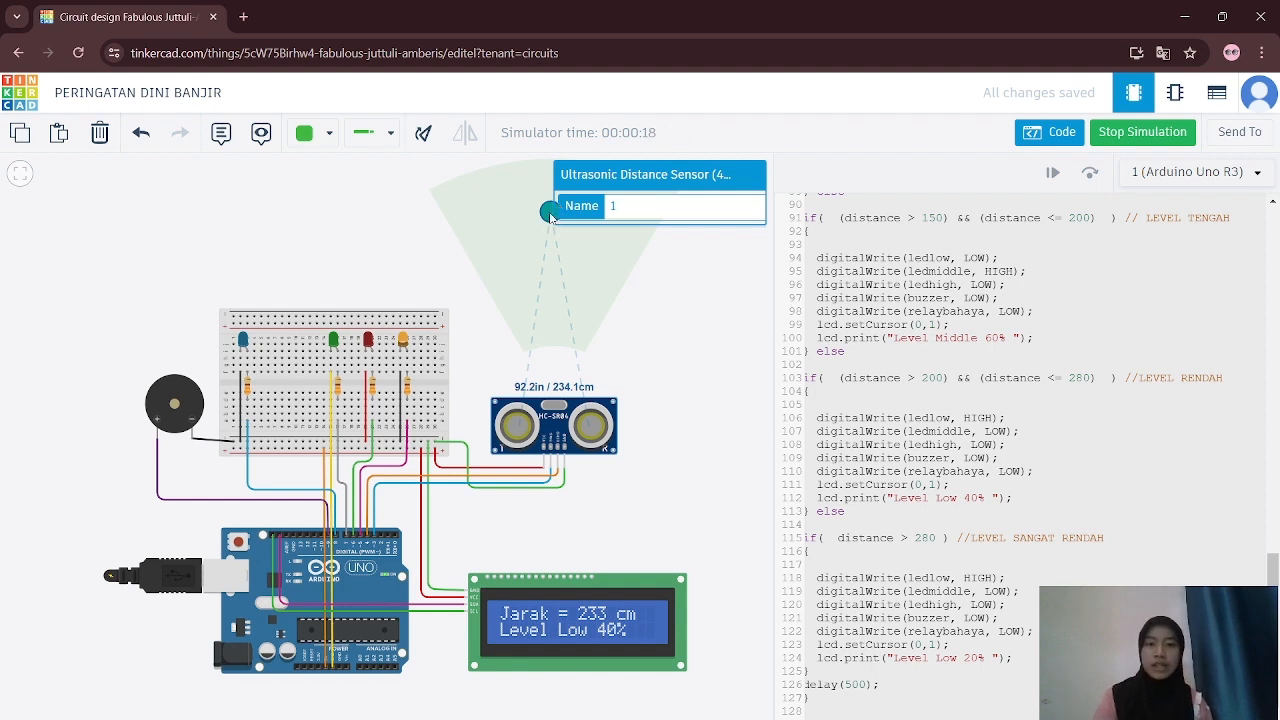
# - Test the remaining water levels by moving the ultrasonic target to about 66, 44, 86, 138, 207 and 181 cm
pyautogui.moveTo(550, 214); pyautogui.dragTo(555, 320)
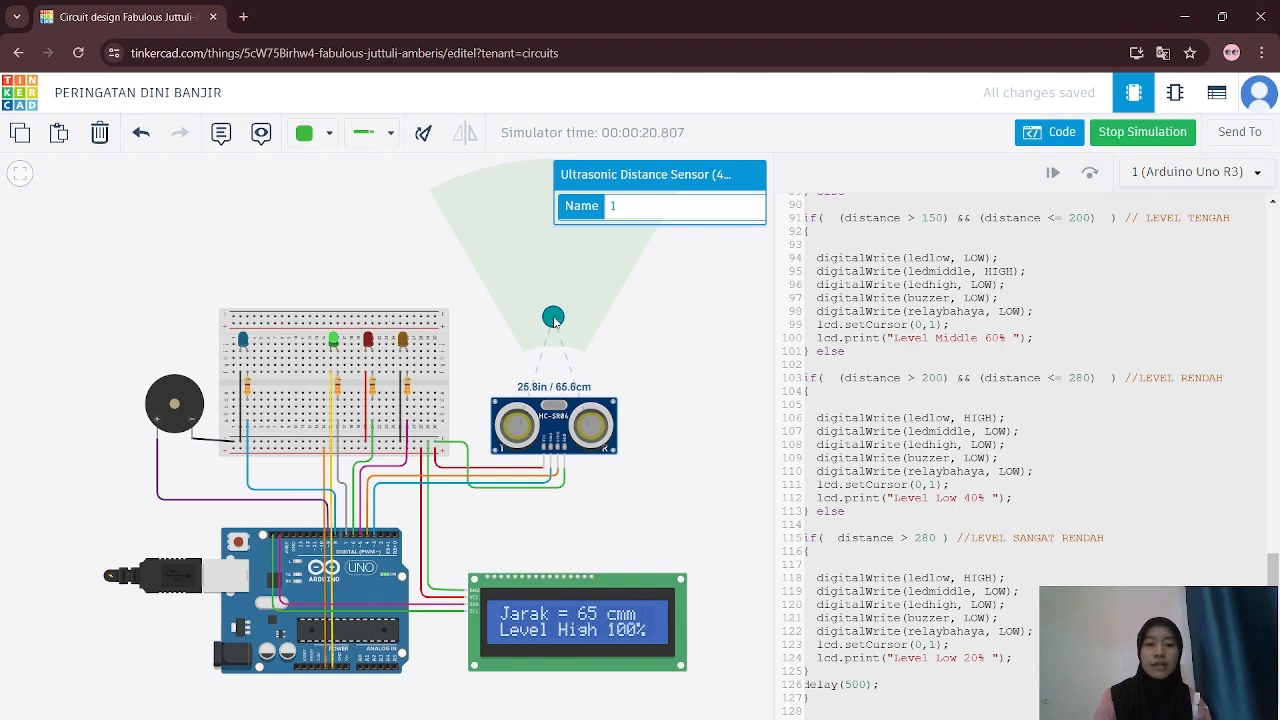
pyautogui.moveTo(555, 321); pyautogui.dragTo(556, 335)
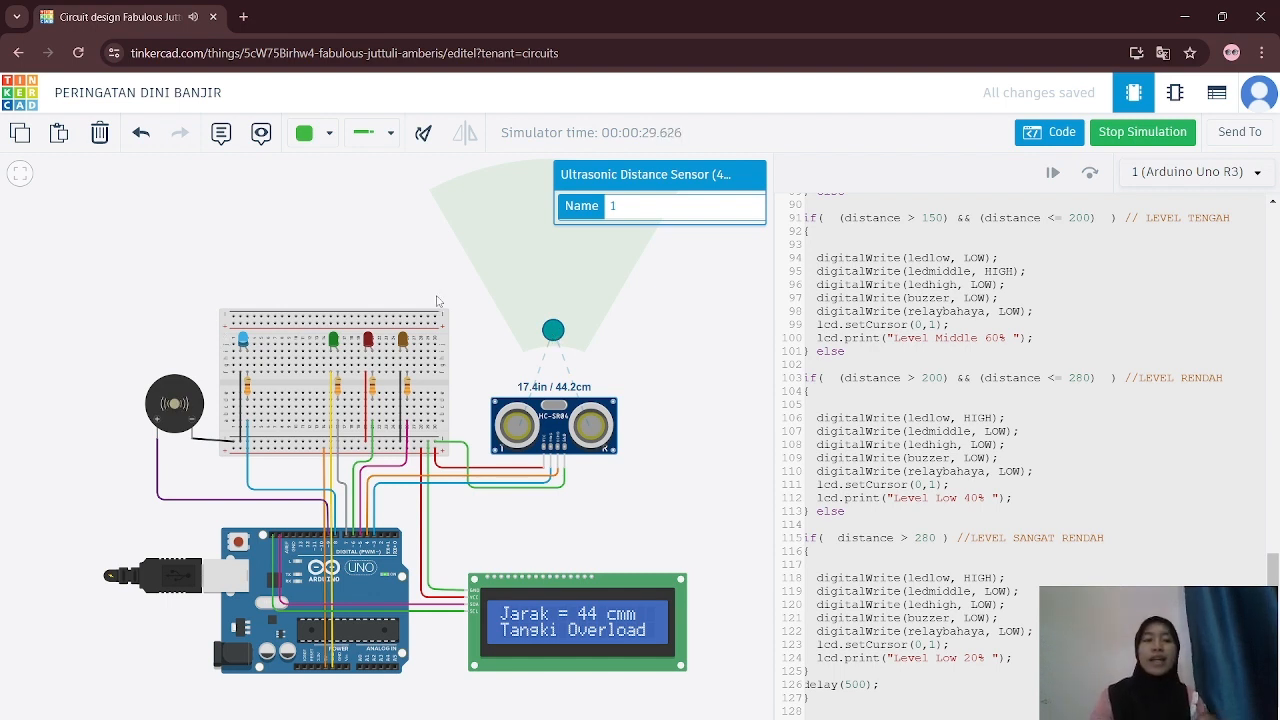
pyautogui.moveTo(556, 334); pyautogui.dragTo(558, 310)
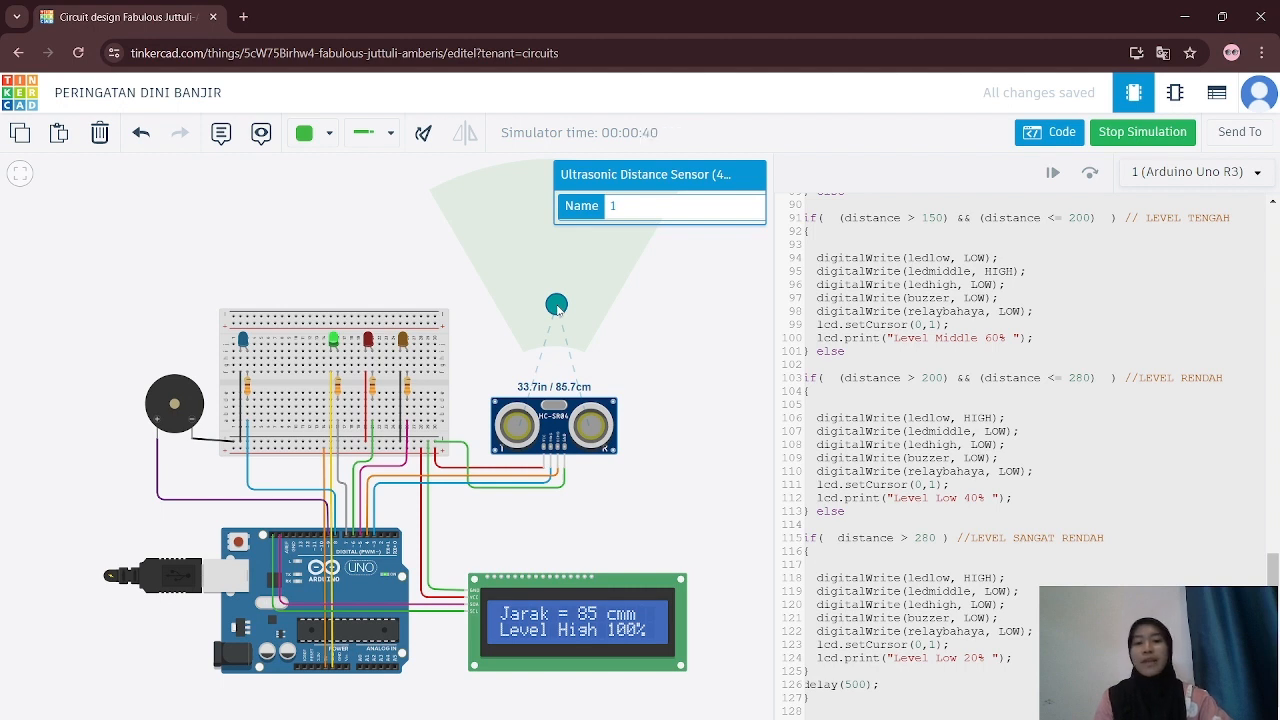
pyautogui.moveTo(558, 310); pyautogui.dragTo(558, 278)
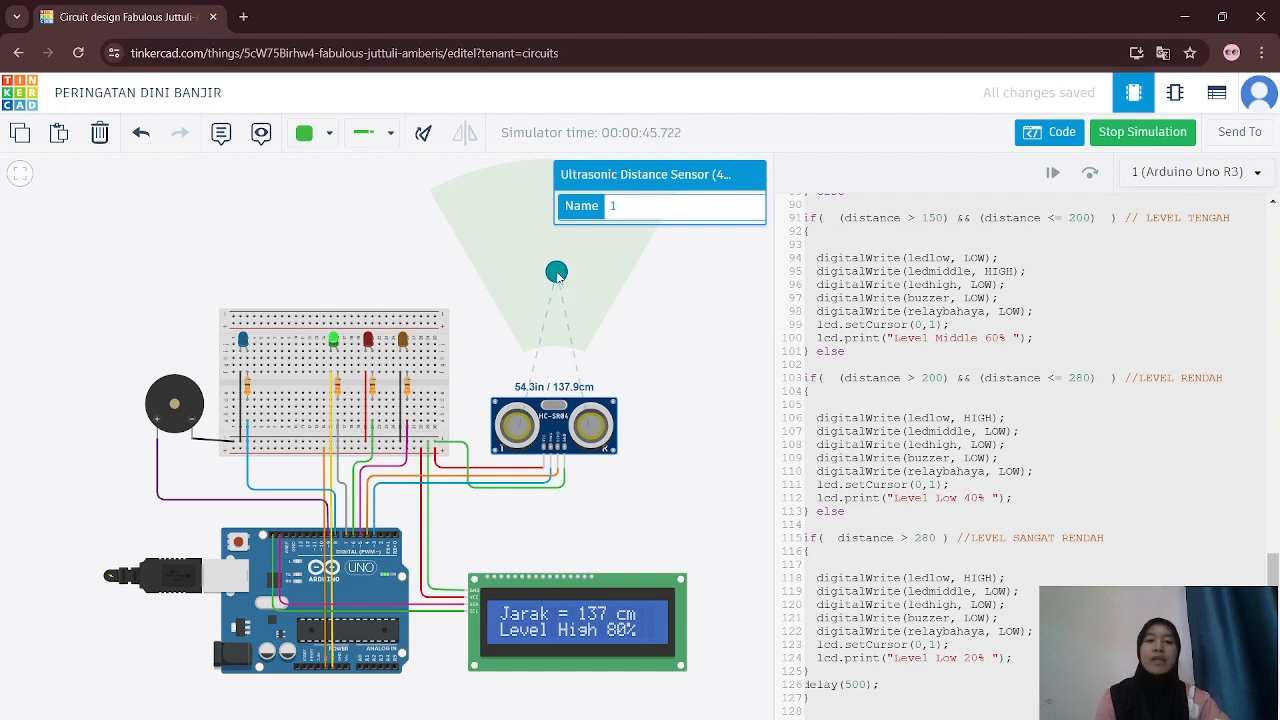
pyautogui.moveTo(557, 275); pyautogui.dragTo(553, 230)
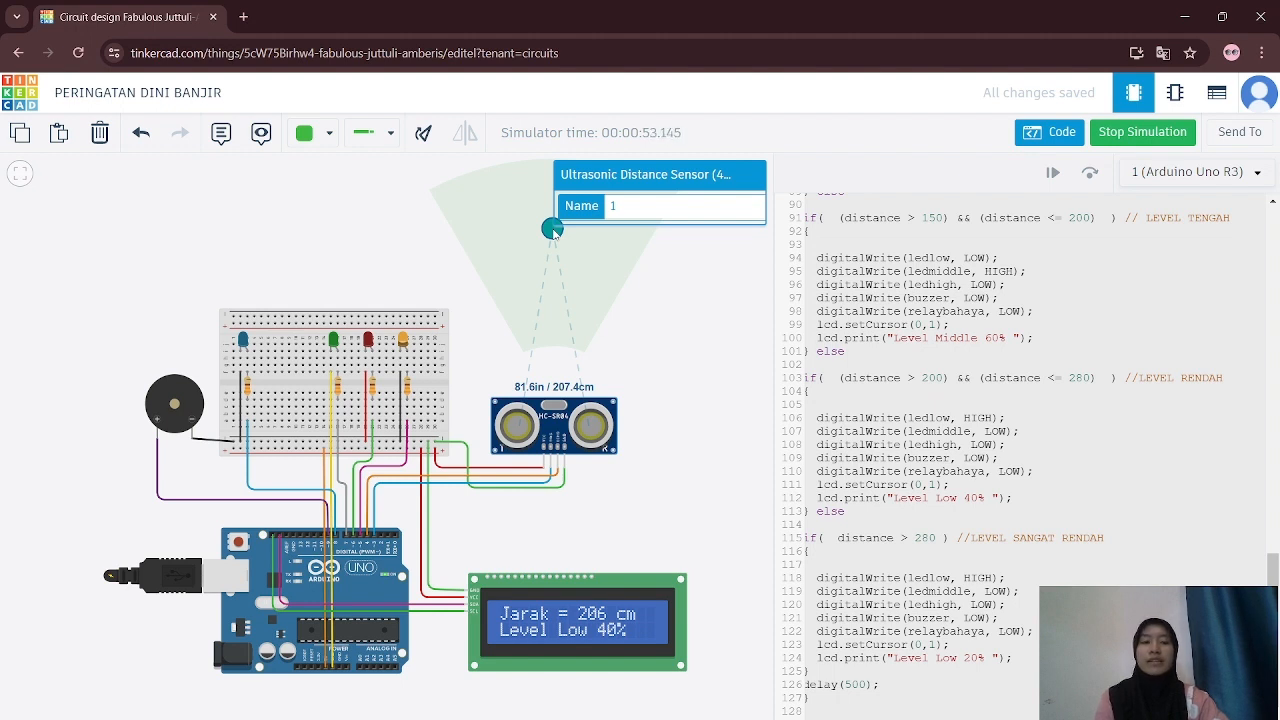
pyautogui.moveTo(552, 229); pyautogui.dragTo(551, 246)
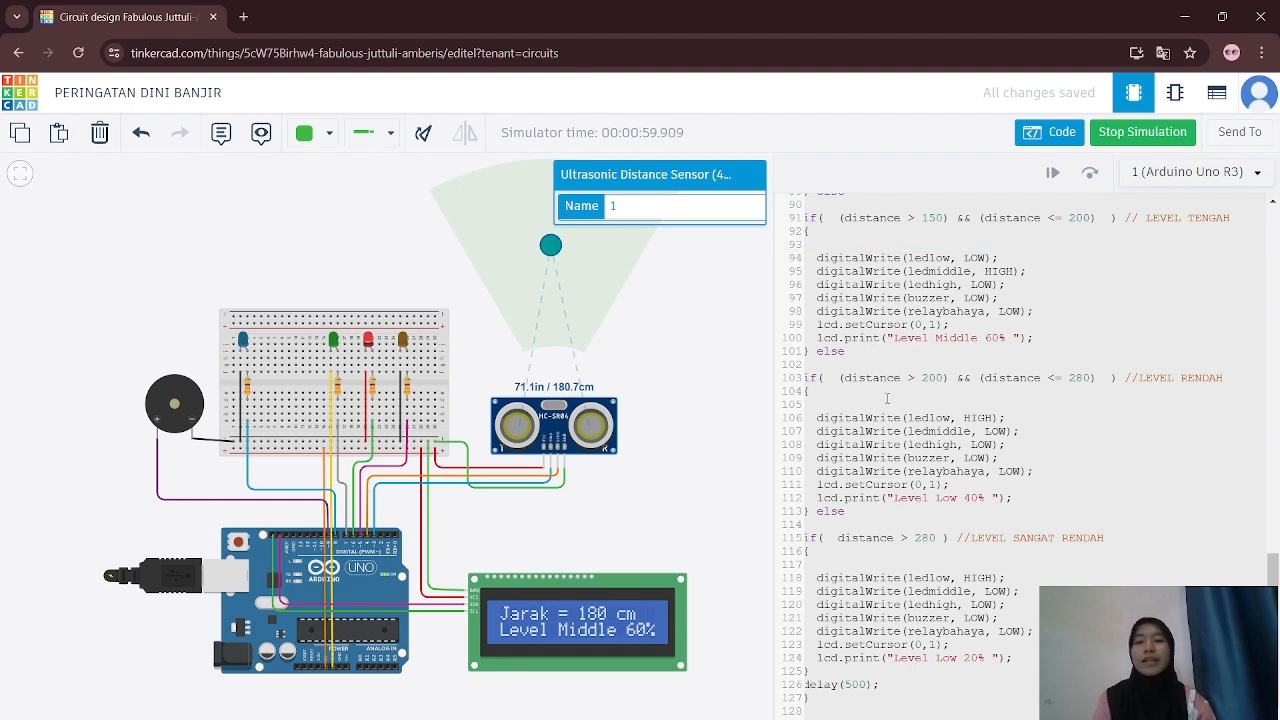
# - Check the level conditions in the code, stop the flood warning simulation, and close the code
pyautogui.scroll(10, 886, 398)
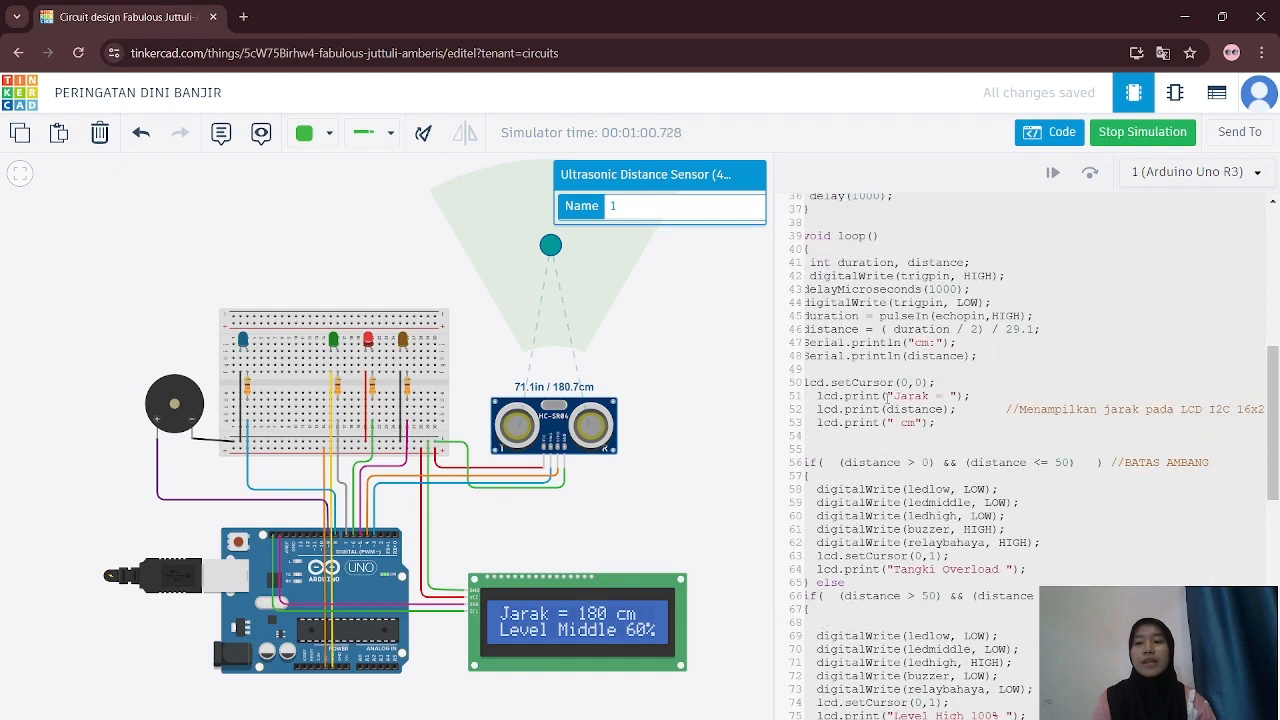
pyautogui.scroll(-4, 886, 397)
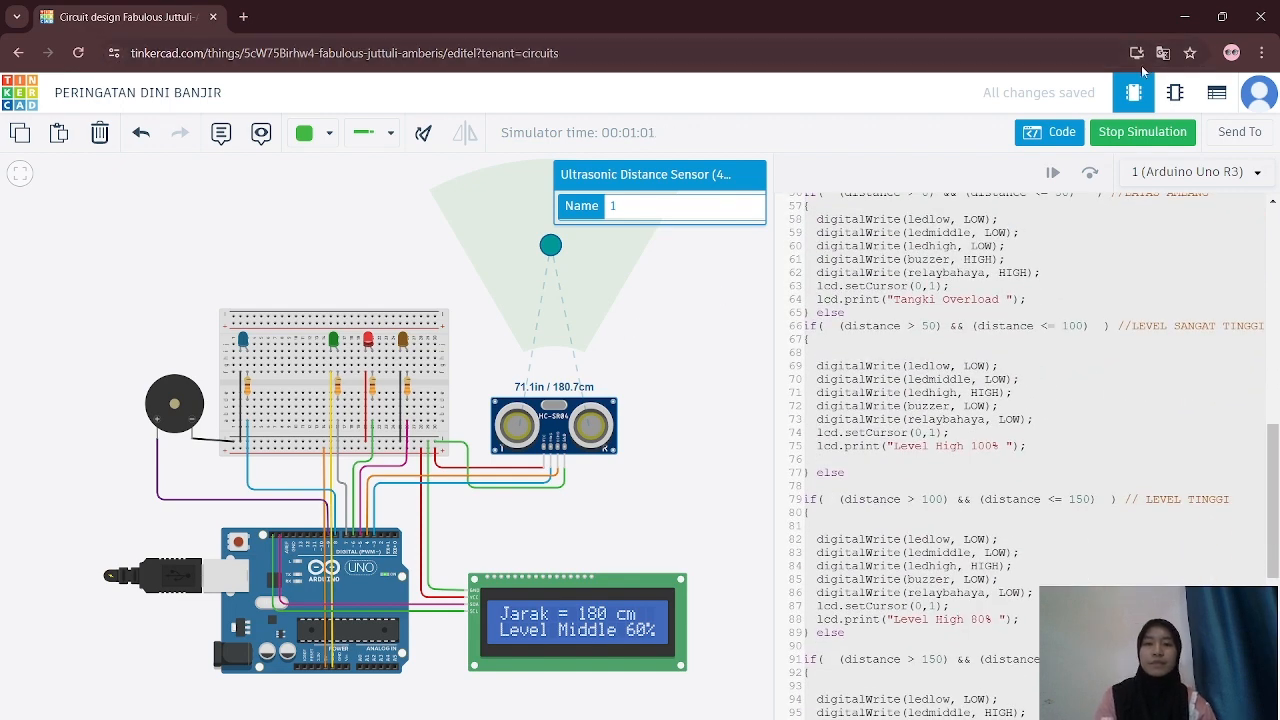
pyautogui.click(1142, 131)
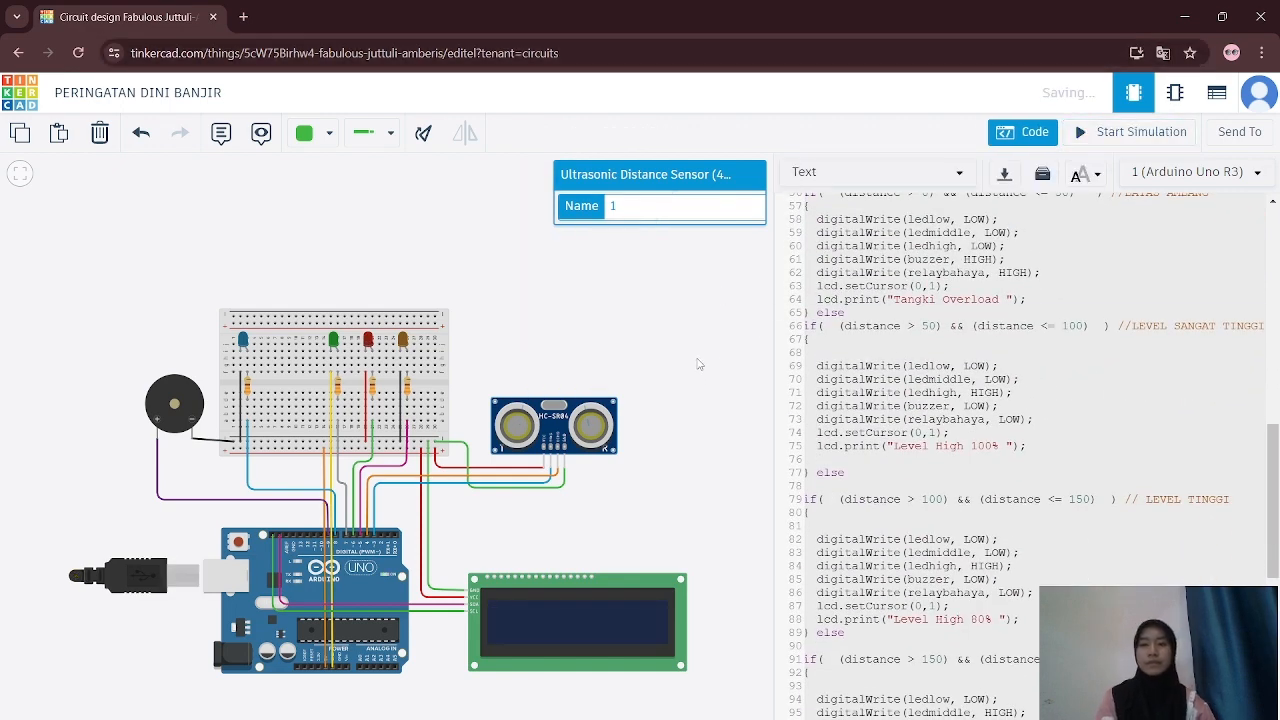
pyautogui.click(711, 280)
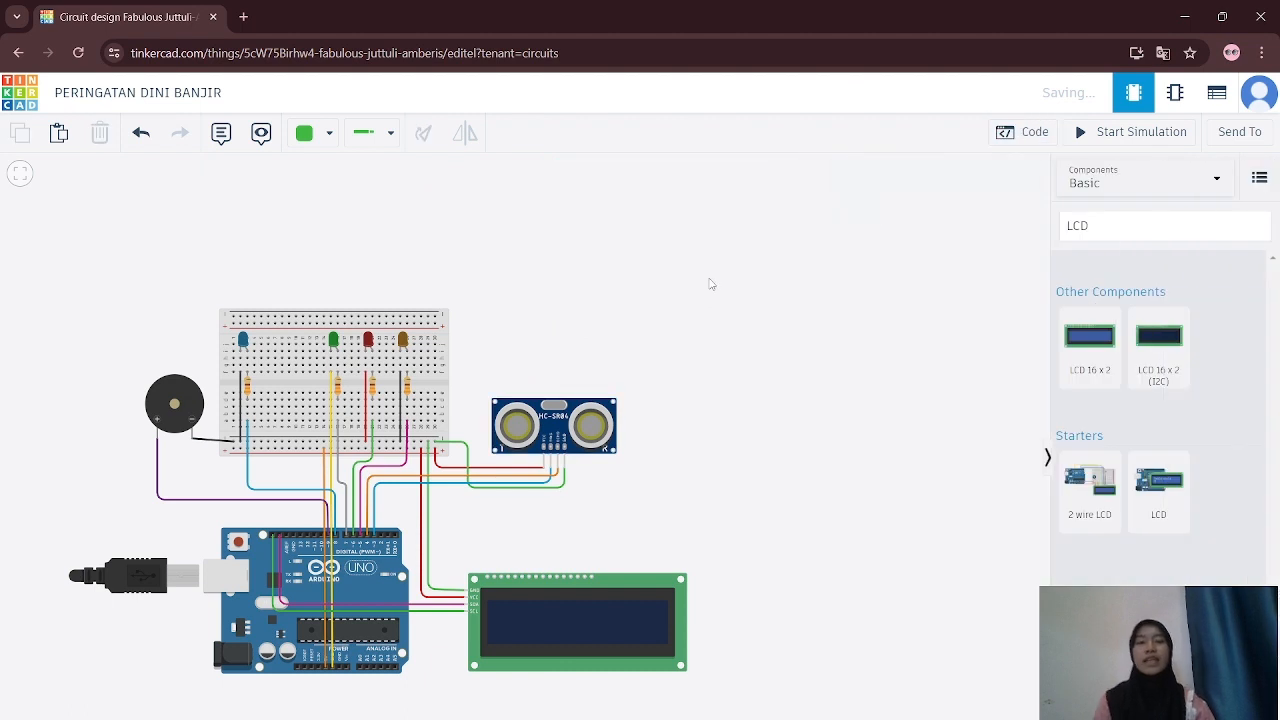